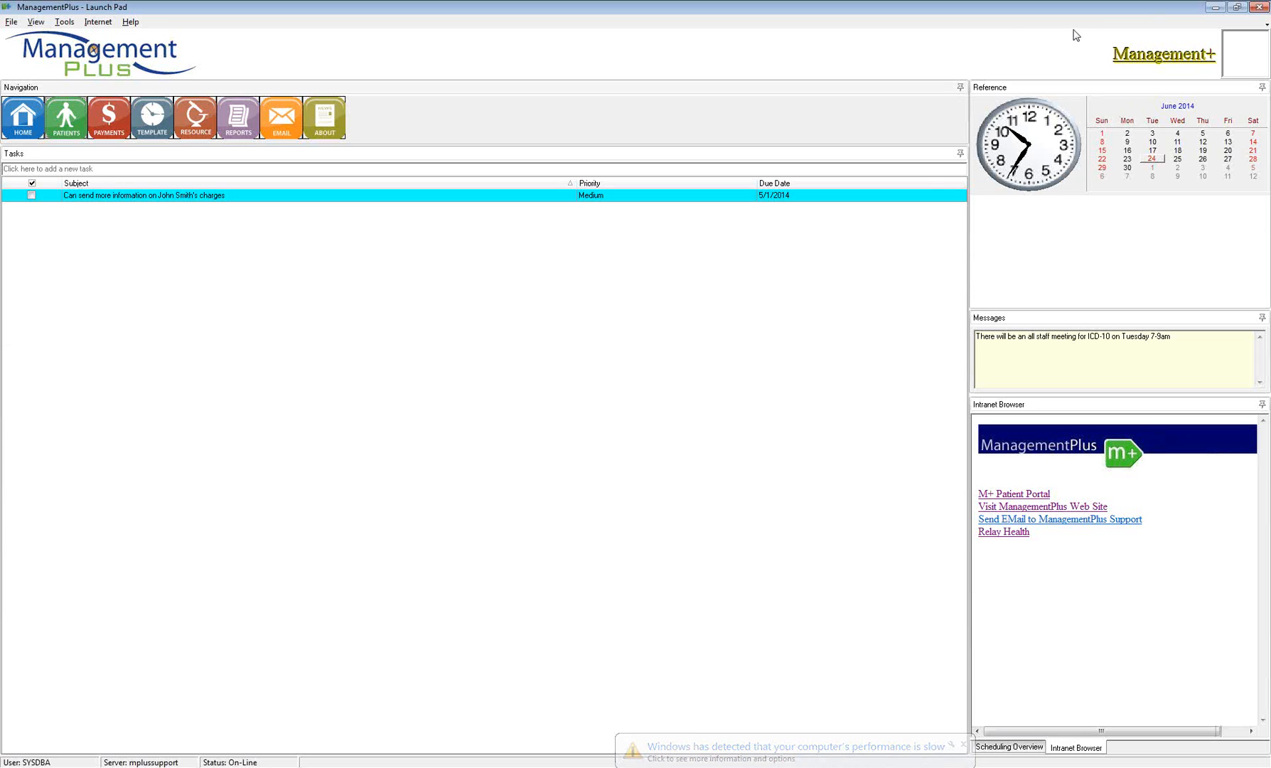
Open the Template Scheduling procedure setup list and enlarge its window to show more procedures.
left_click(12, 22)
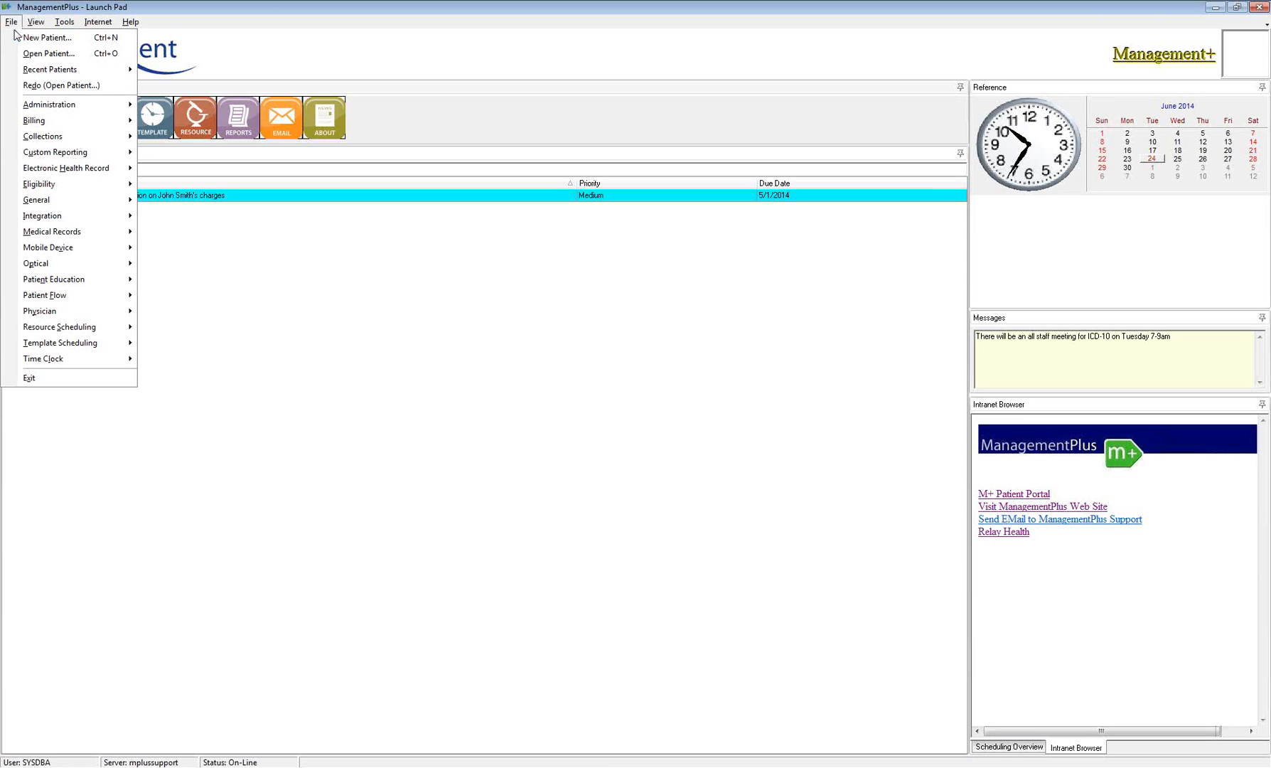
mouse_move(52, 348)
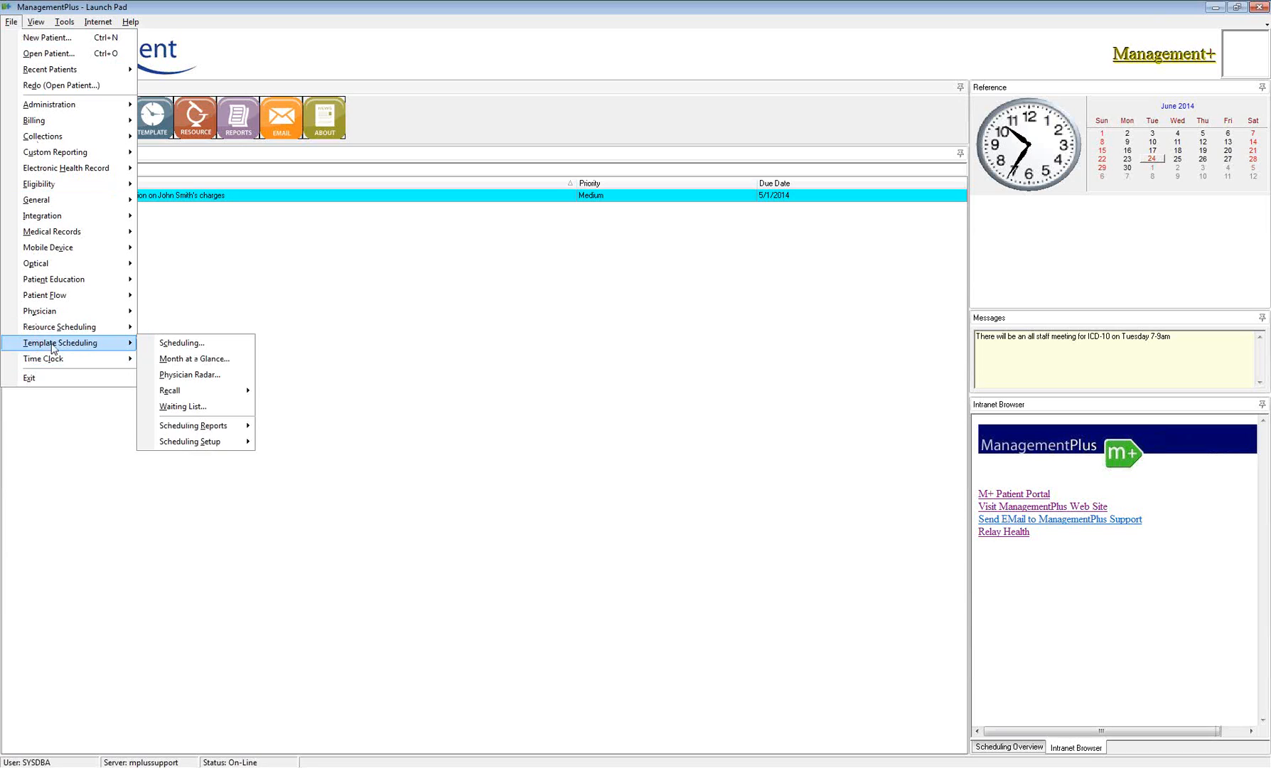
mouse_move(201, 453)
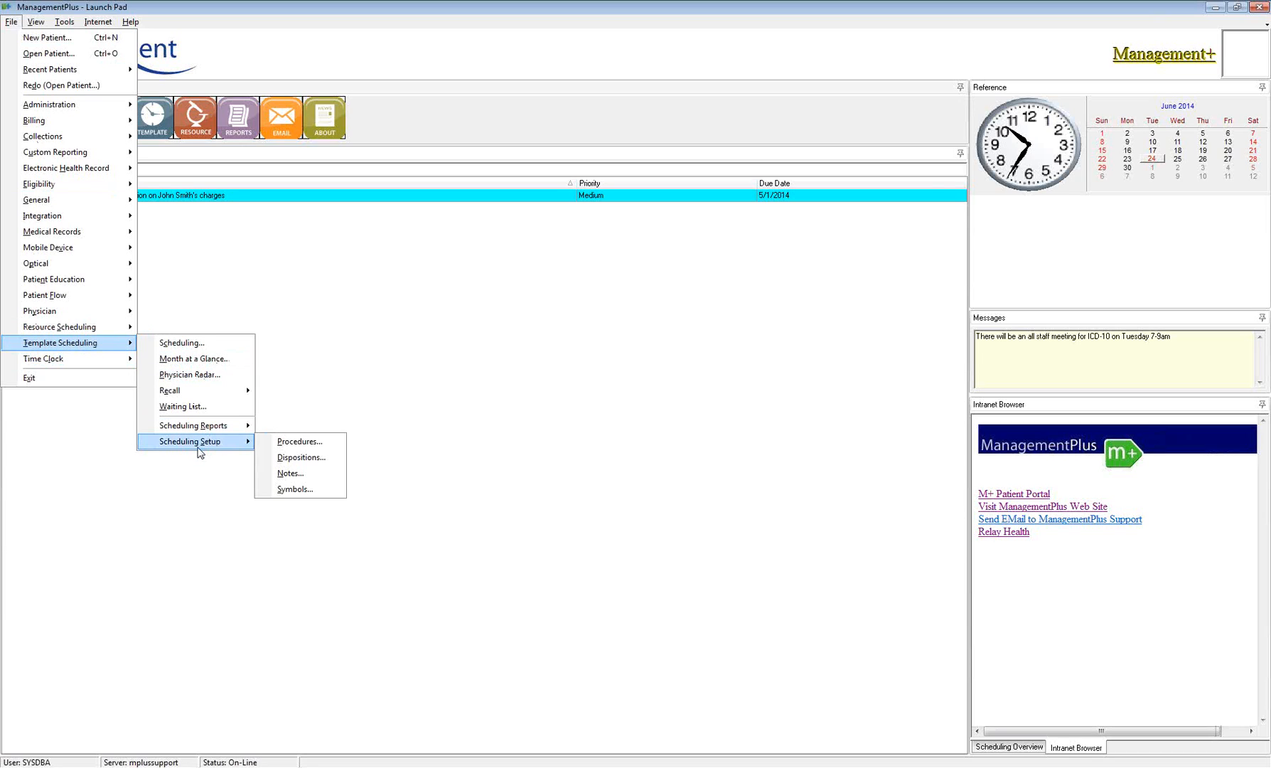
left_click(295, 444)
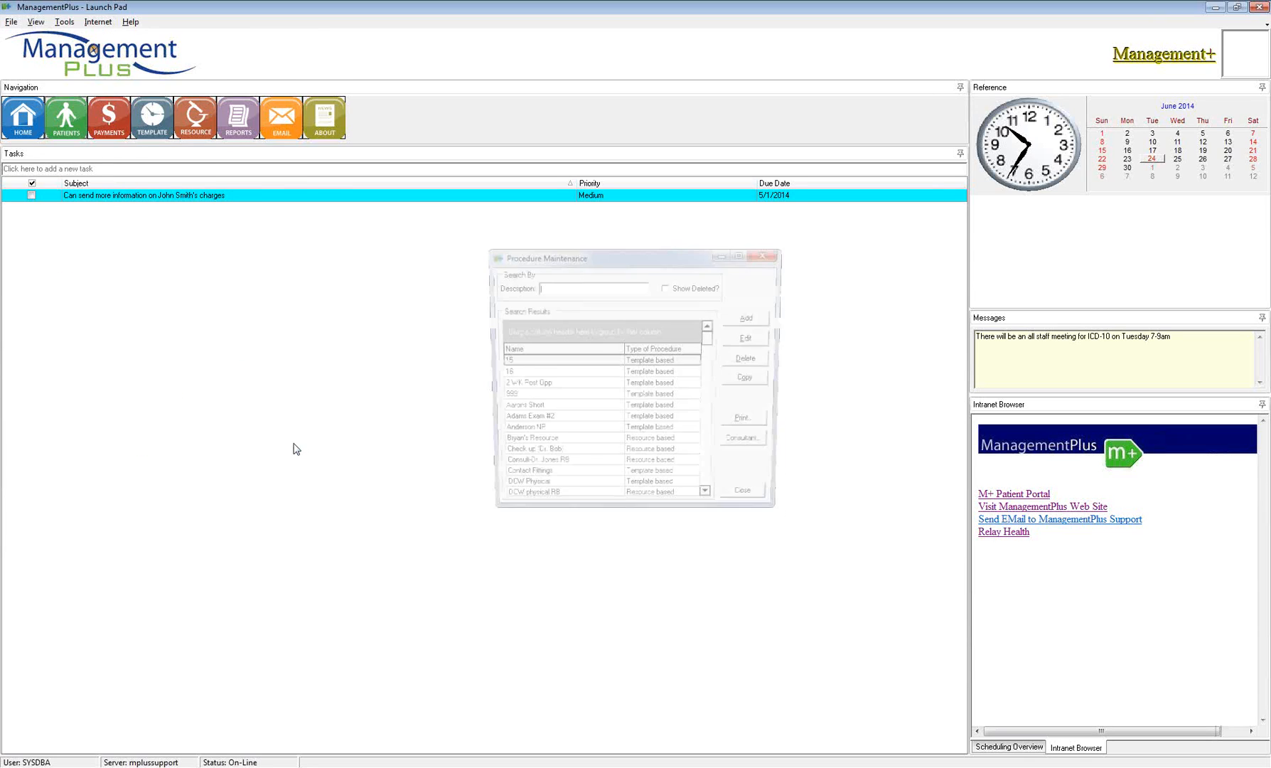
left_click_drag(634, 237, 635, 81)
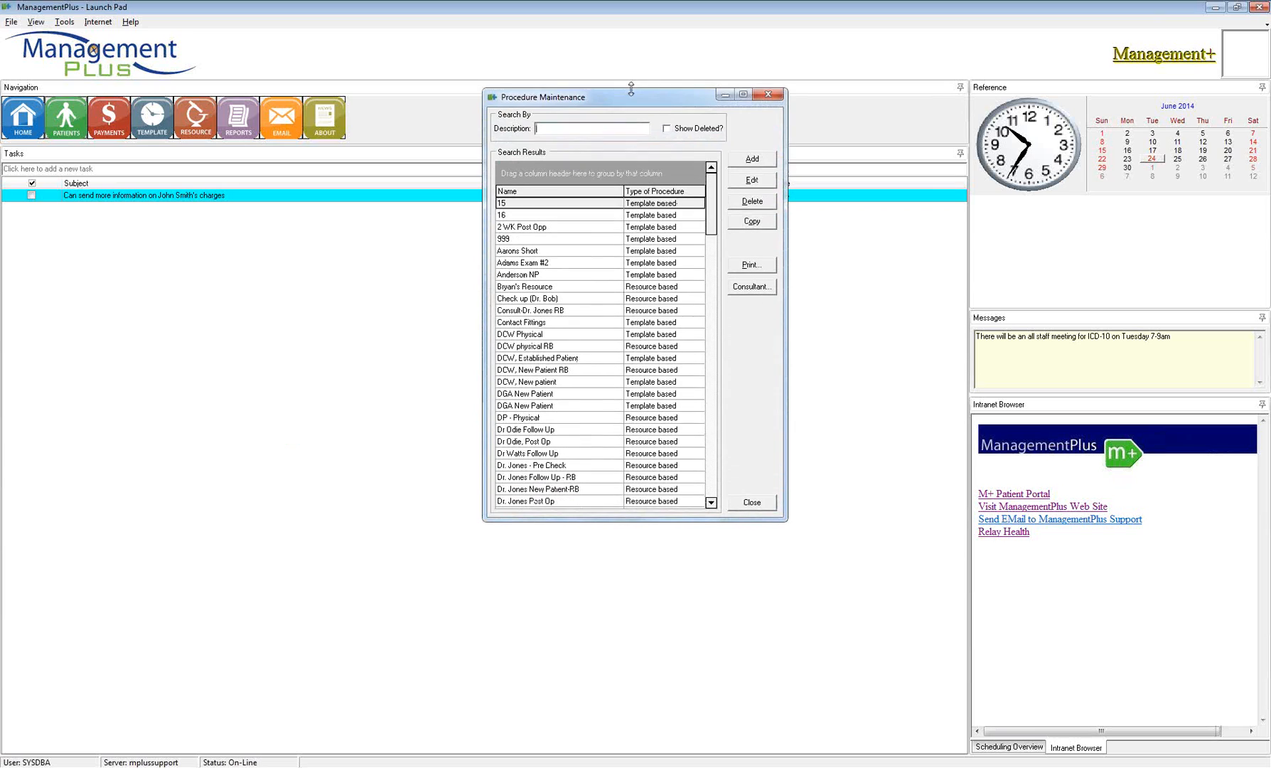
left_click_drag(484, 521, 340, 650)
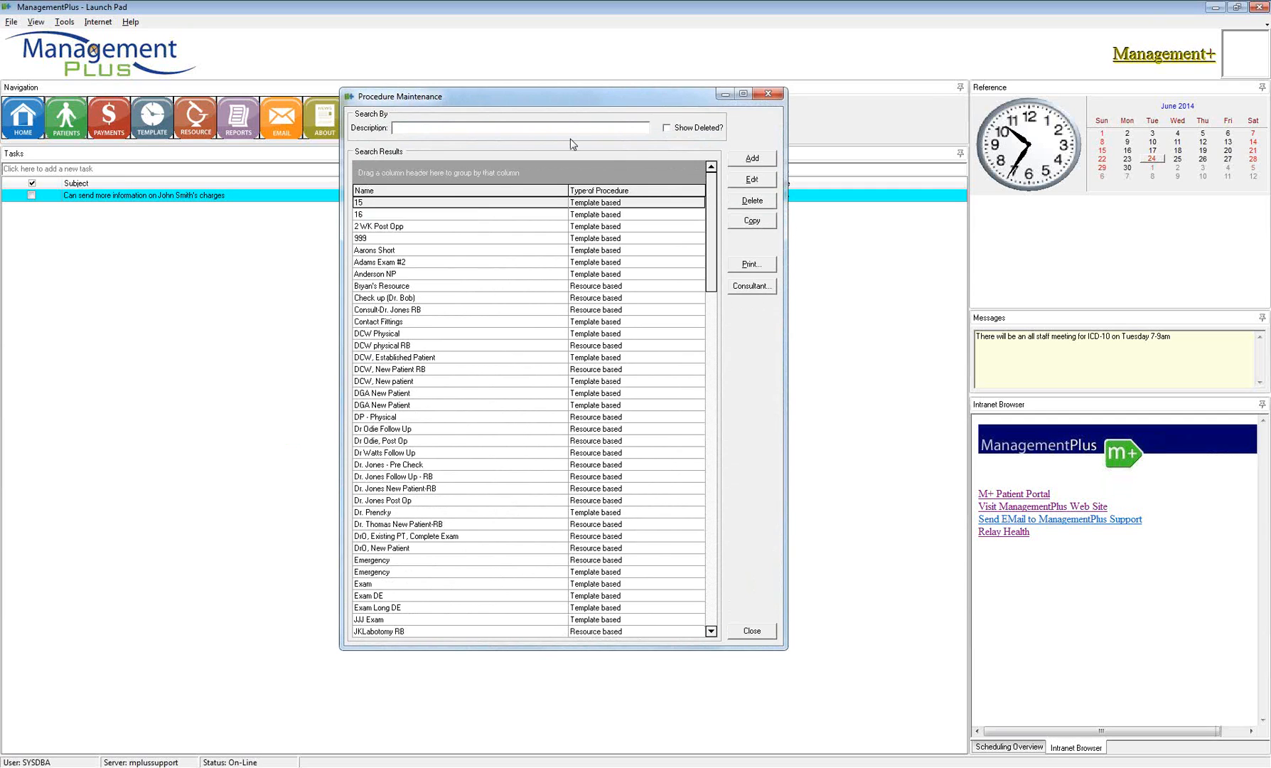
left_click_drag(569, 99, 571, 106)
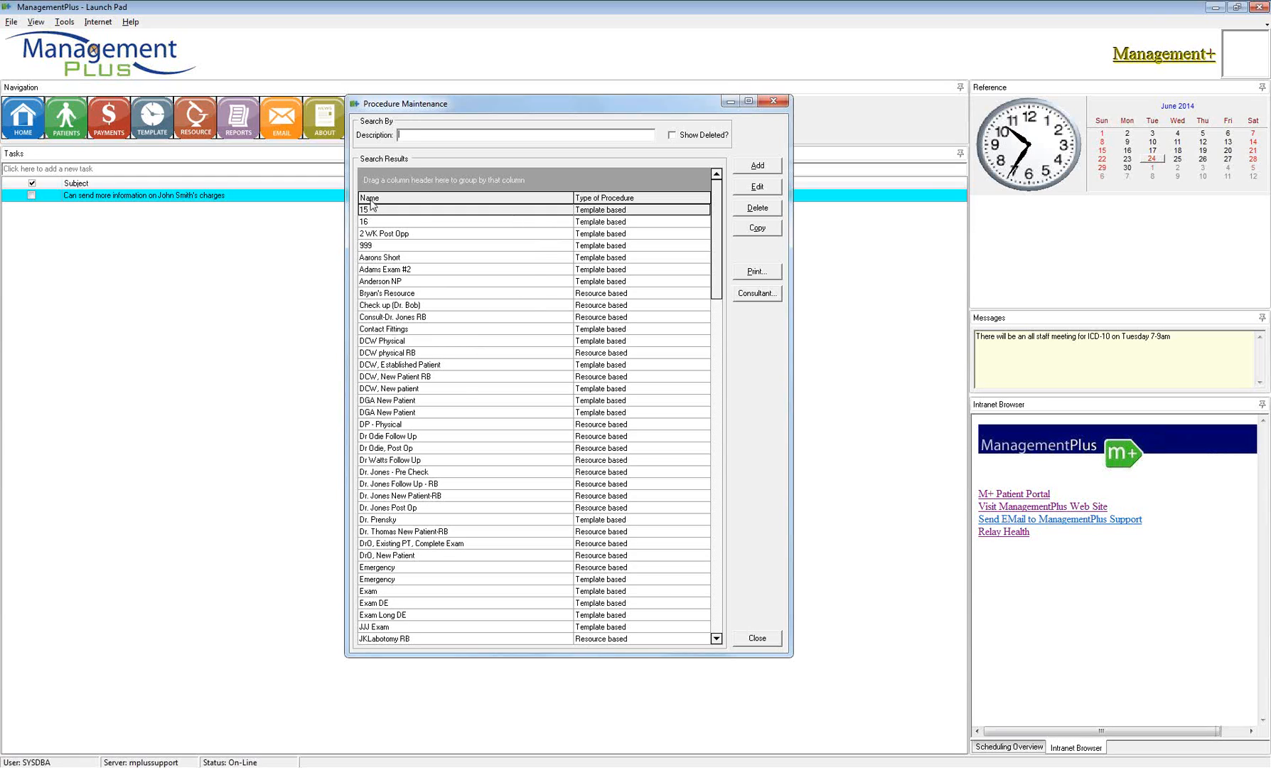
Search the procedures for "DCW", look through the matching entries, and clear the search text.
left_click(411, 135)
type("DCW")
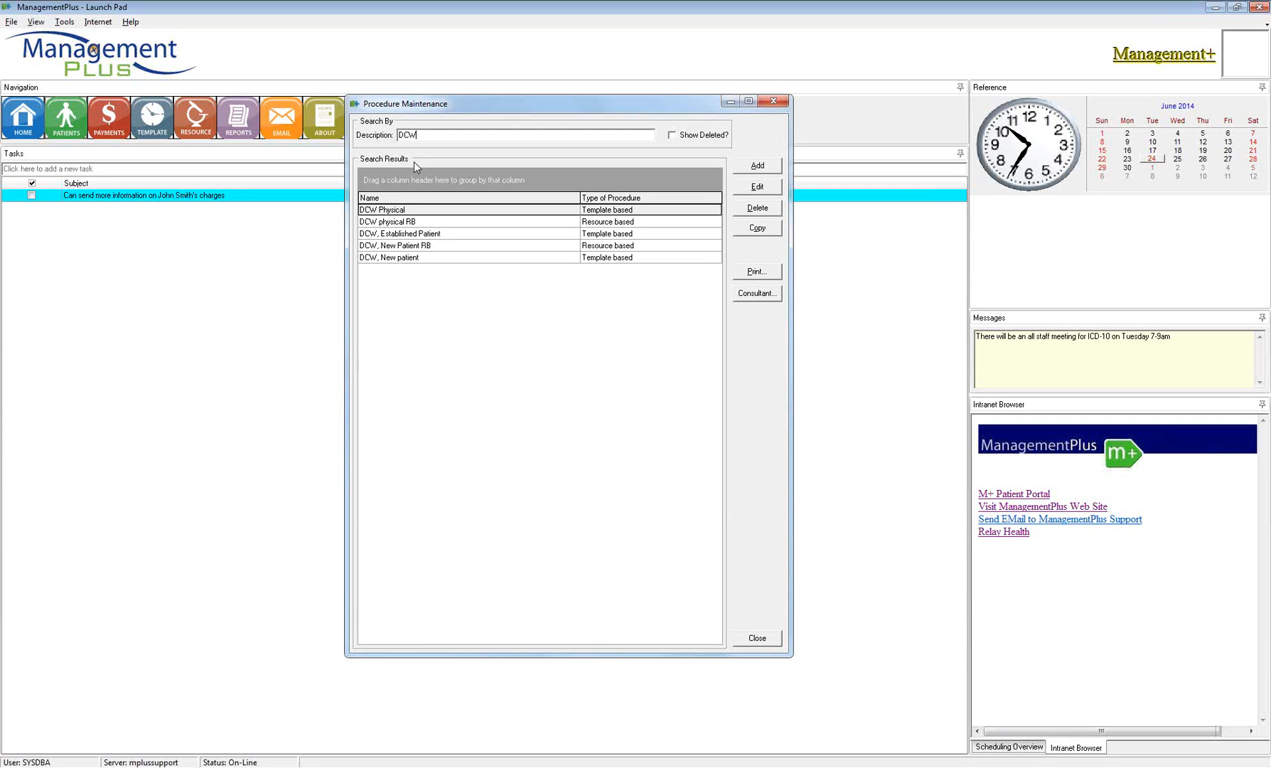
left_click(374, 223)
left_click(374, 233)
left_click(374, 248)
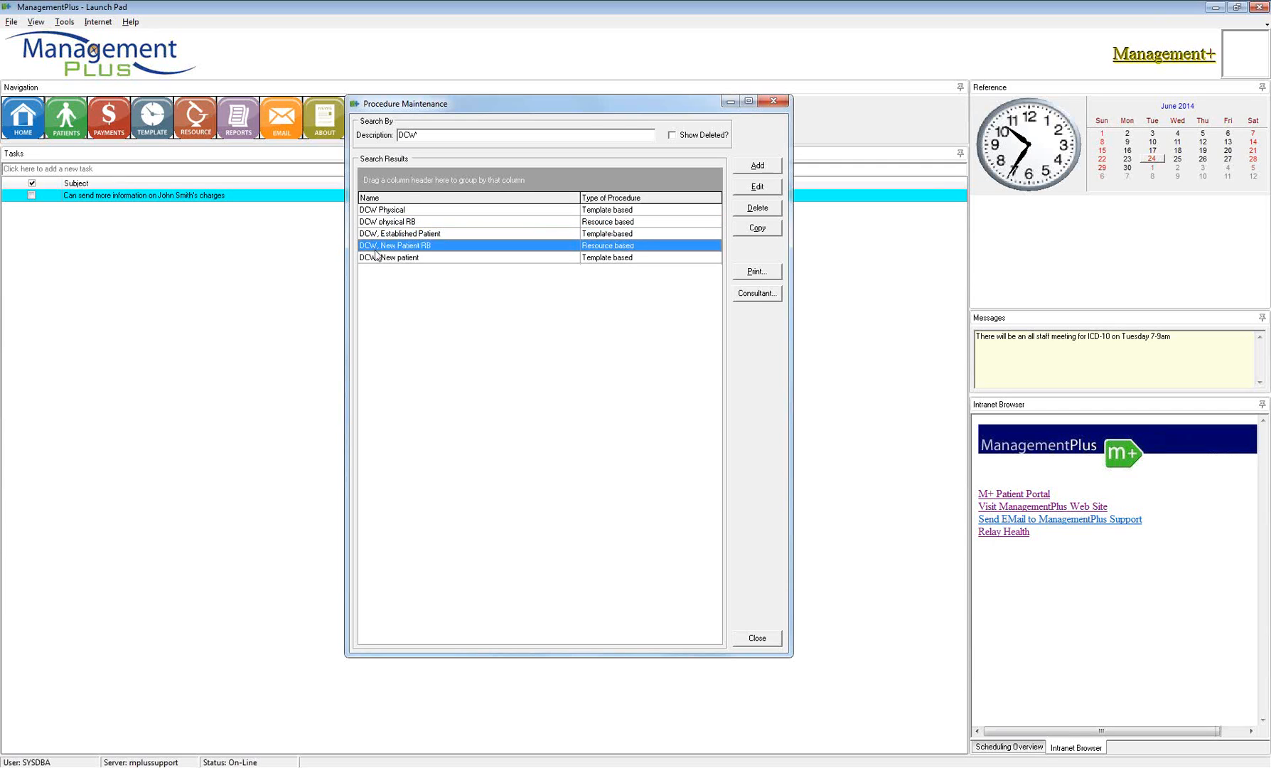
left_click(377, 256)
left_click_drag(431, 138, 308, 132)
key("Delete")
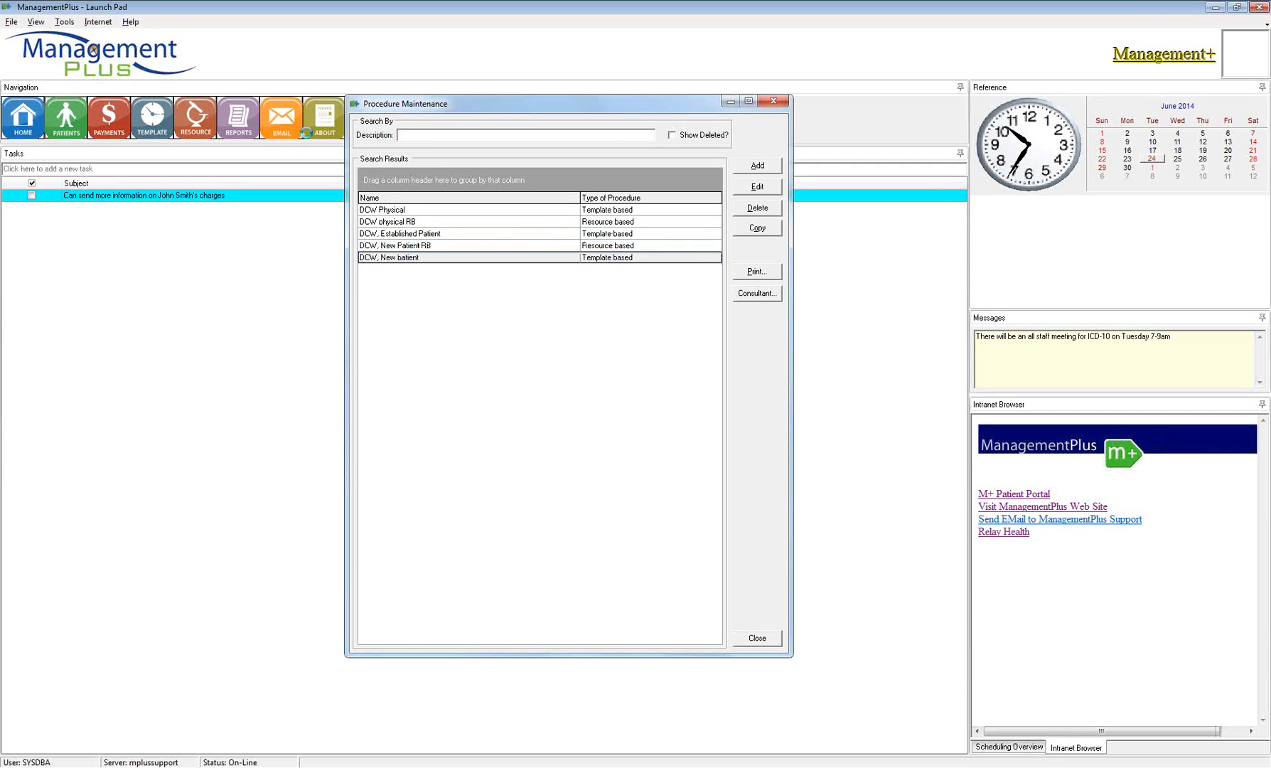
Show the deleted procedures in the list, look through the ones marked as deleted, and hide them again.
left_click(672, 135)
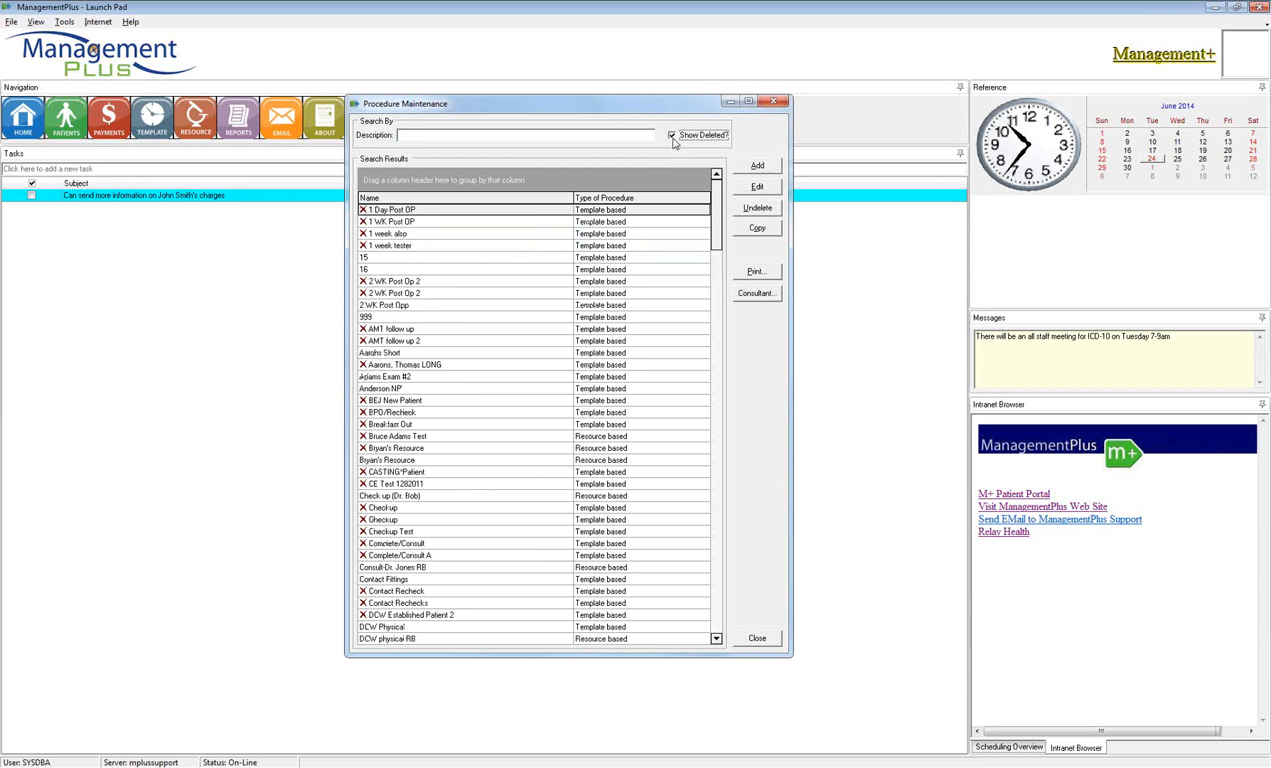
left_click(365, 222)
left_click(364, 235)
left_click(365, 245)
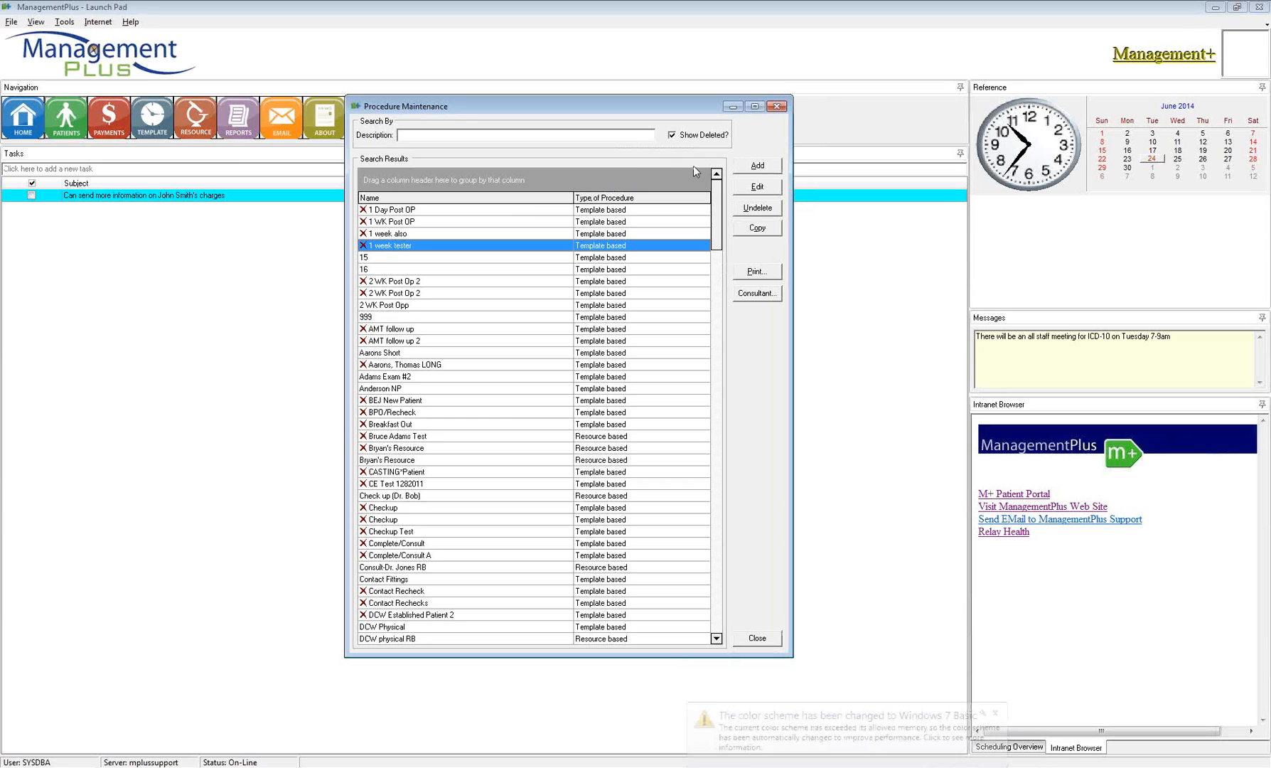
left_click(672, 136)
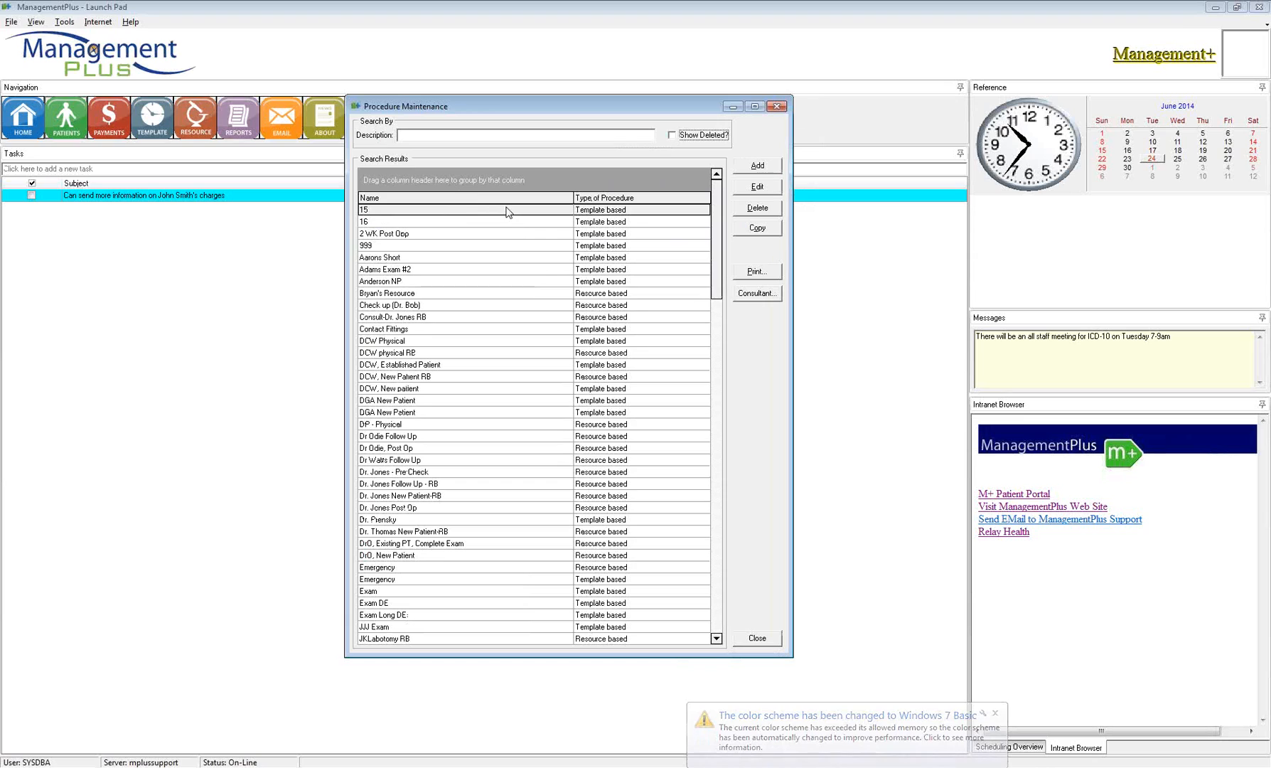
Start adding a new template-based procedure and enlarge its entry window.
right_click(615, 210)
mouse_move(644, 224)
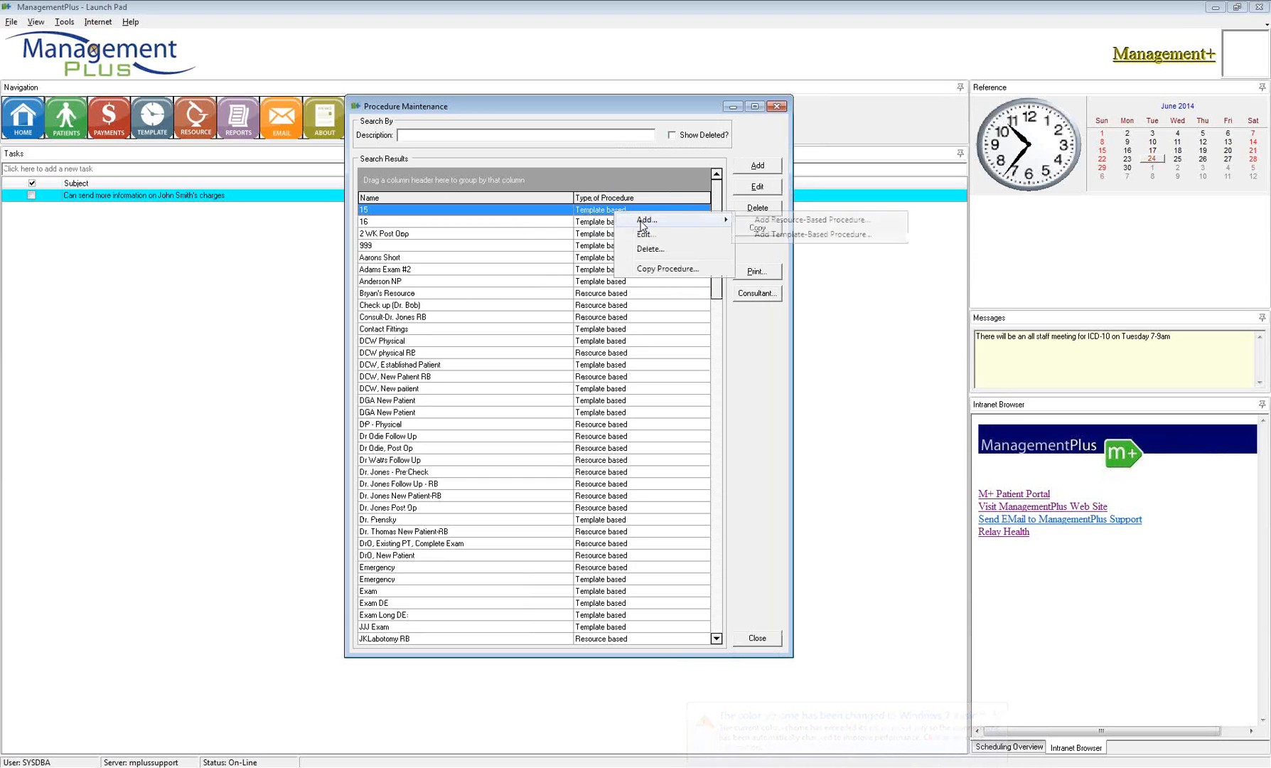
right_click(473, 212)
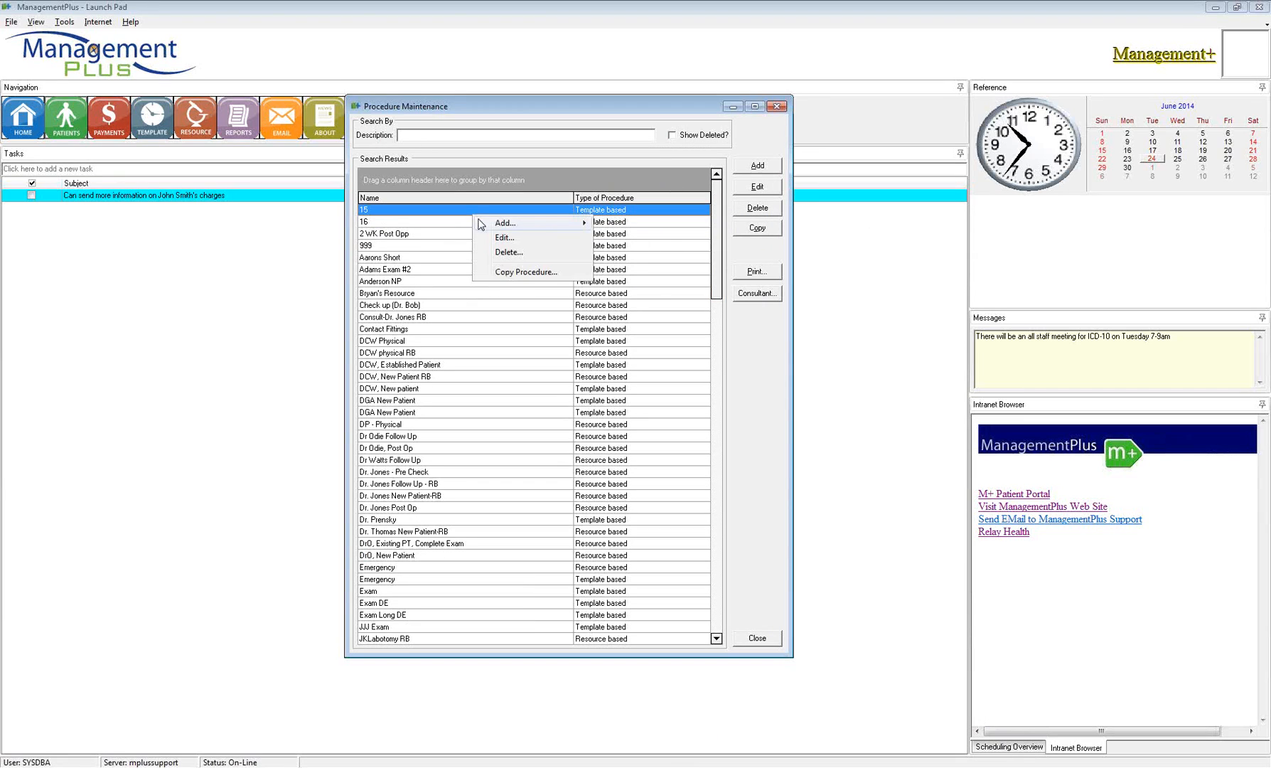
mouse_move(502, 223)
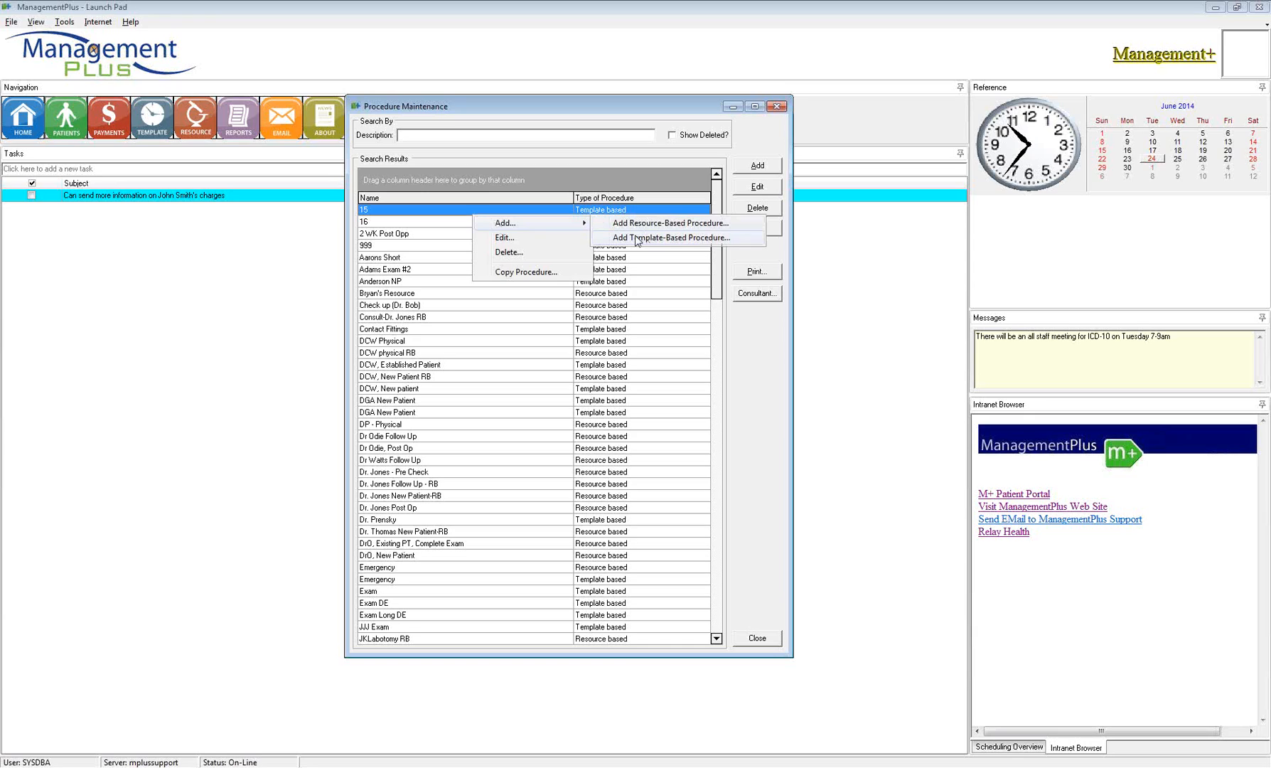
left_click(728, 171)
left_click(748, 169)
left_click(749, 168)
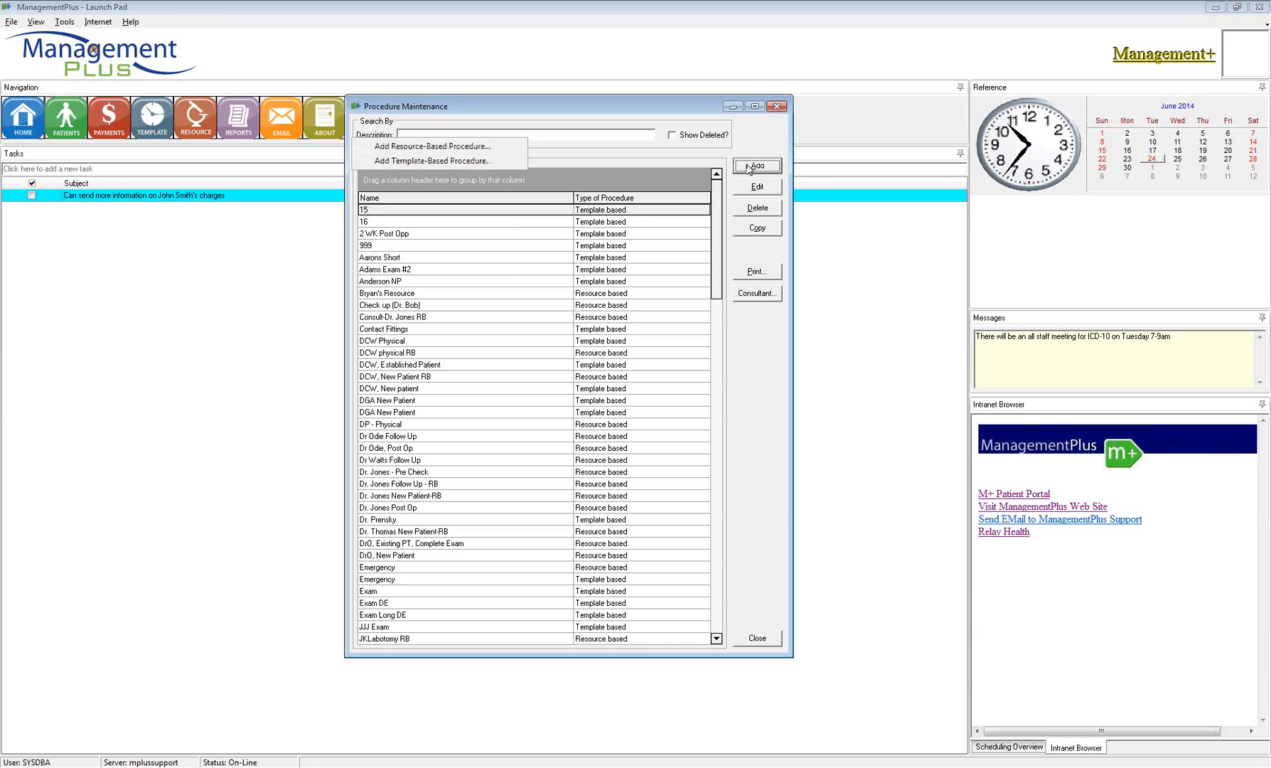
left_click(461, 160)
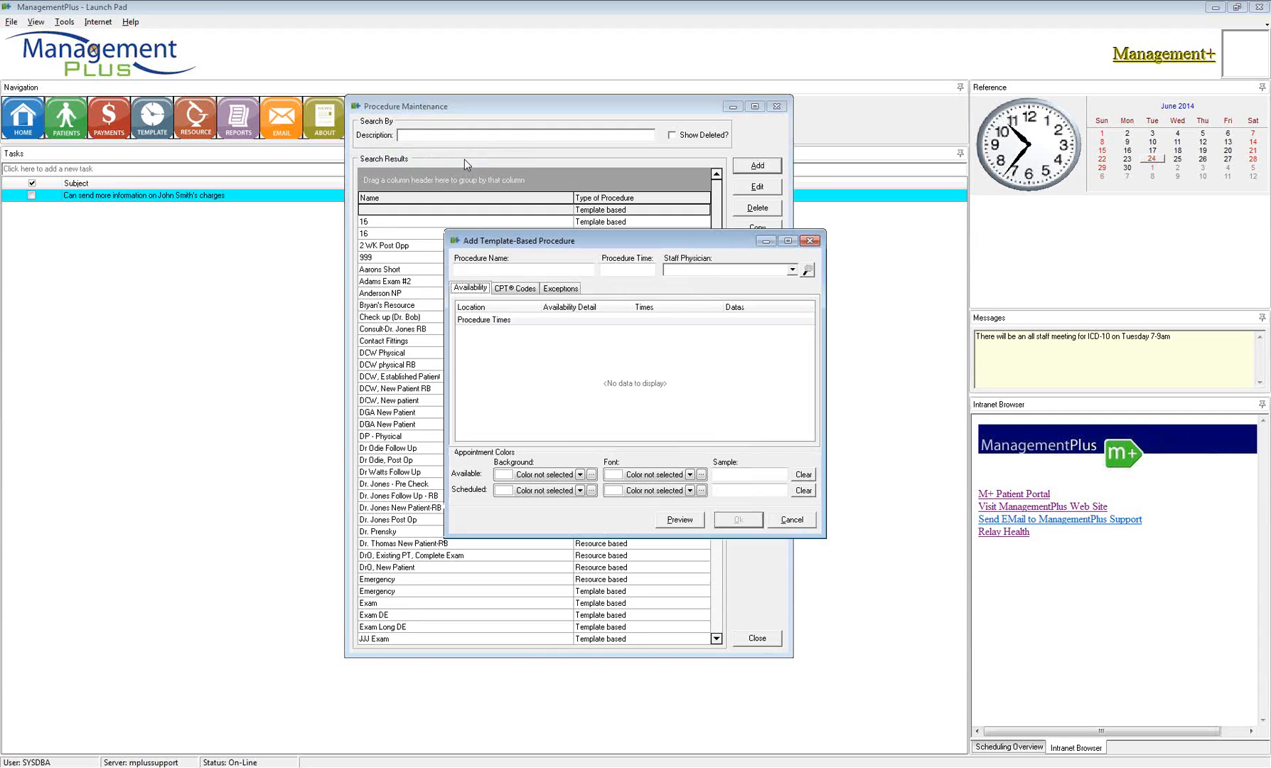
left_click_drag(564, 242, 474, 228)
left_click_drag(735, 524, 736, 608)
left_click_drag(735, 522, 804, 522)
left_click_drag(642, 226, 645, 172)
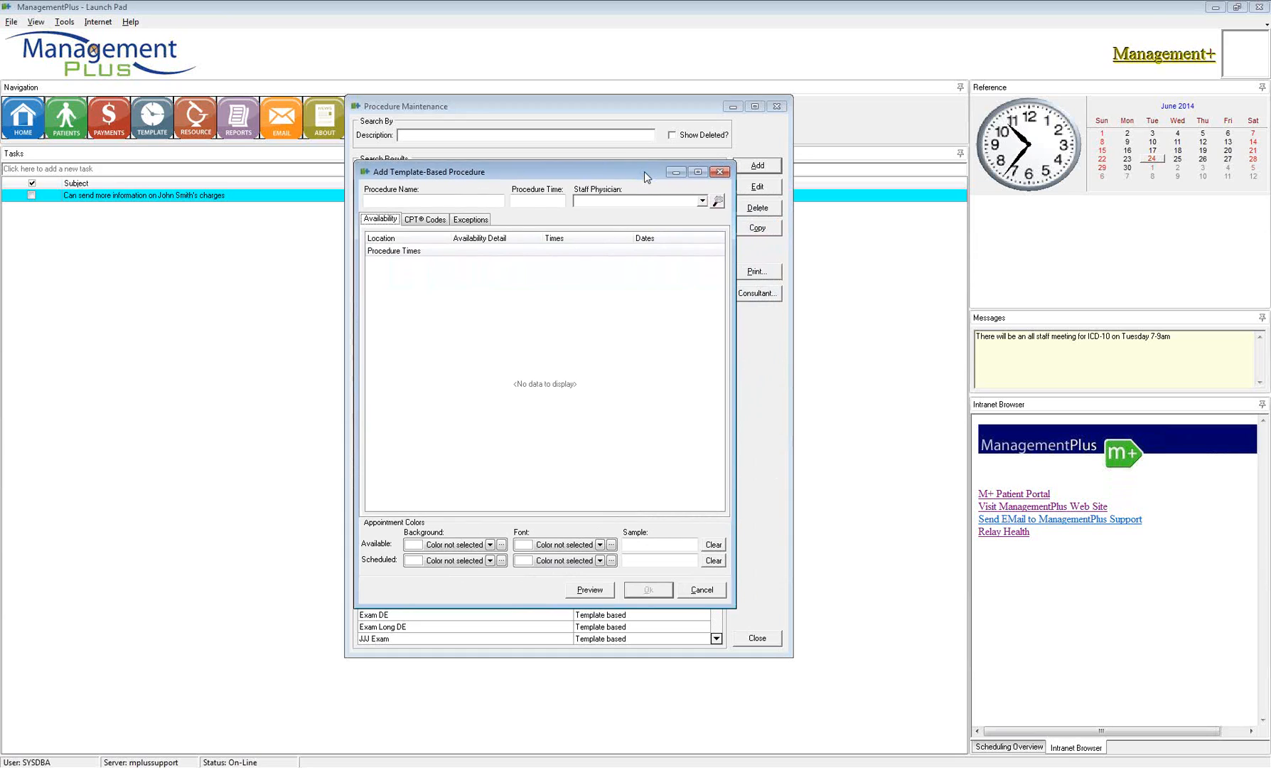
Enter "Special Testing" as the new procedure's name.
left_click(423, 201)
type("YAG")
left_click_drag(392, 201, 329, 201)
type("SPecial Tecting")
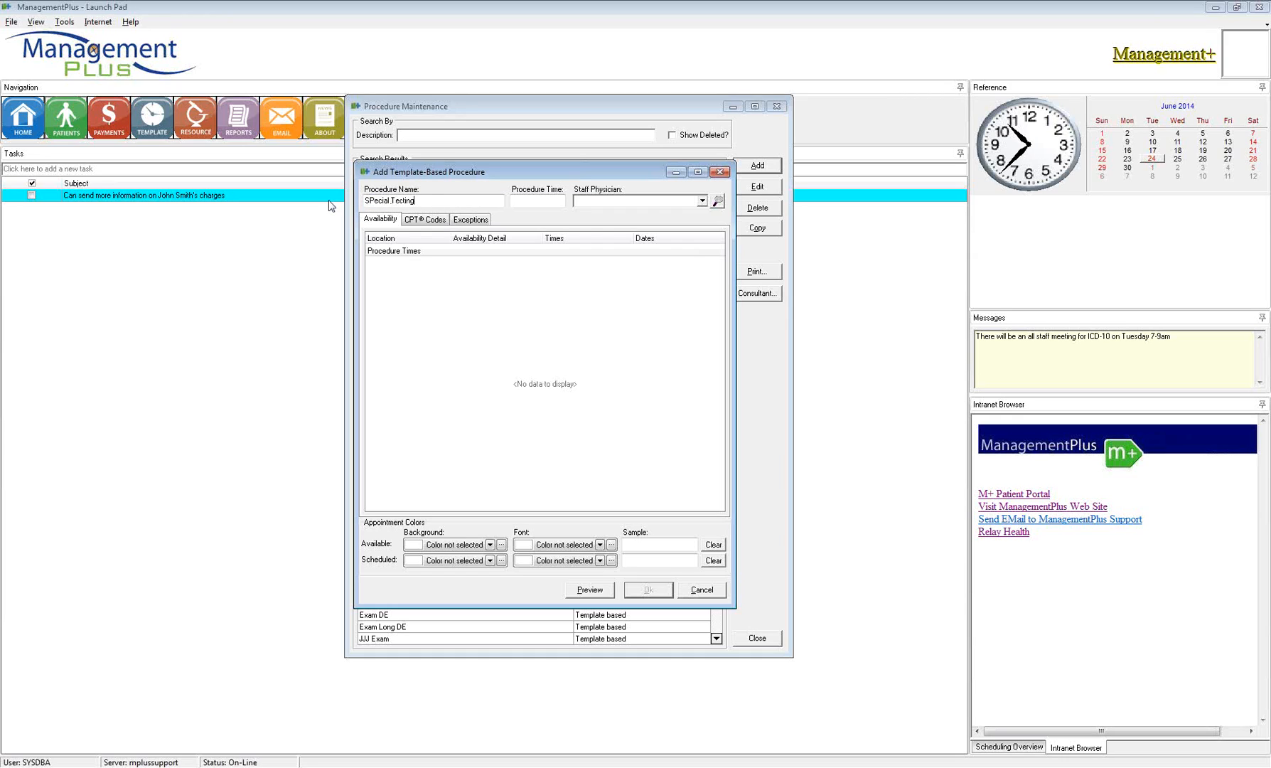
left_click(372, 201)
key("BackSpace")
type("p")
Prefix the procedure name with the physician initials so it reads "TLJ Special Testing".
left_click(367, 200)
type("TLJ")
left_click_drag(380, 201, 358, 198)
left_click_drag(436, 172, 550, 171)
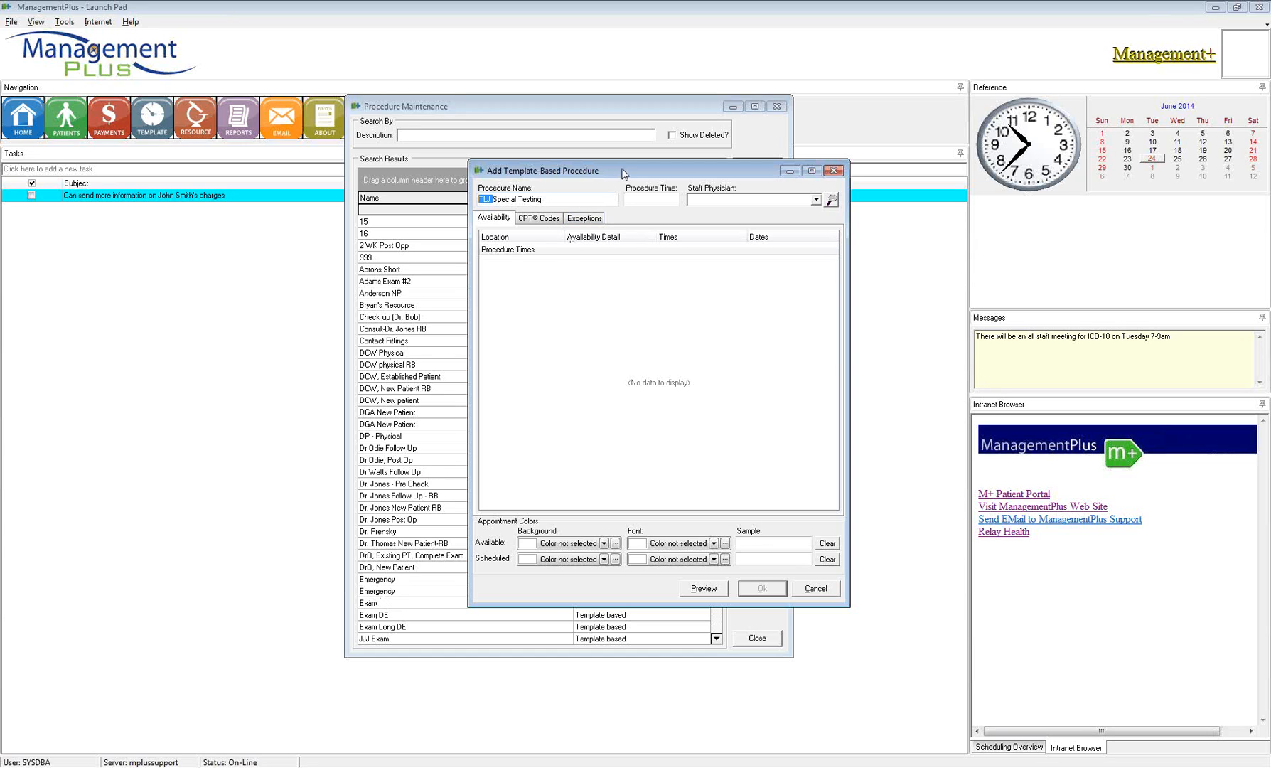
left_click_drag(626, 173, 513, 177)
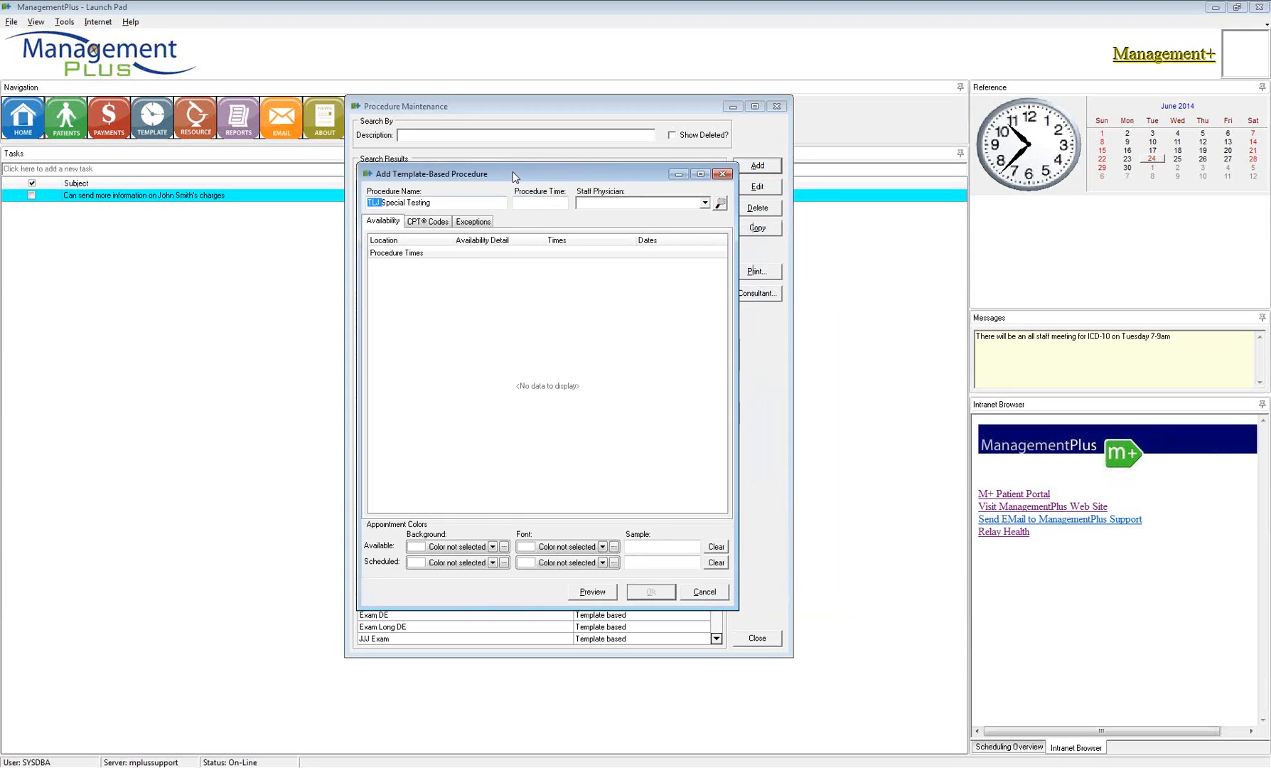
left_click(381, 203)
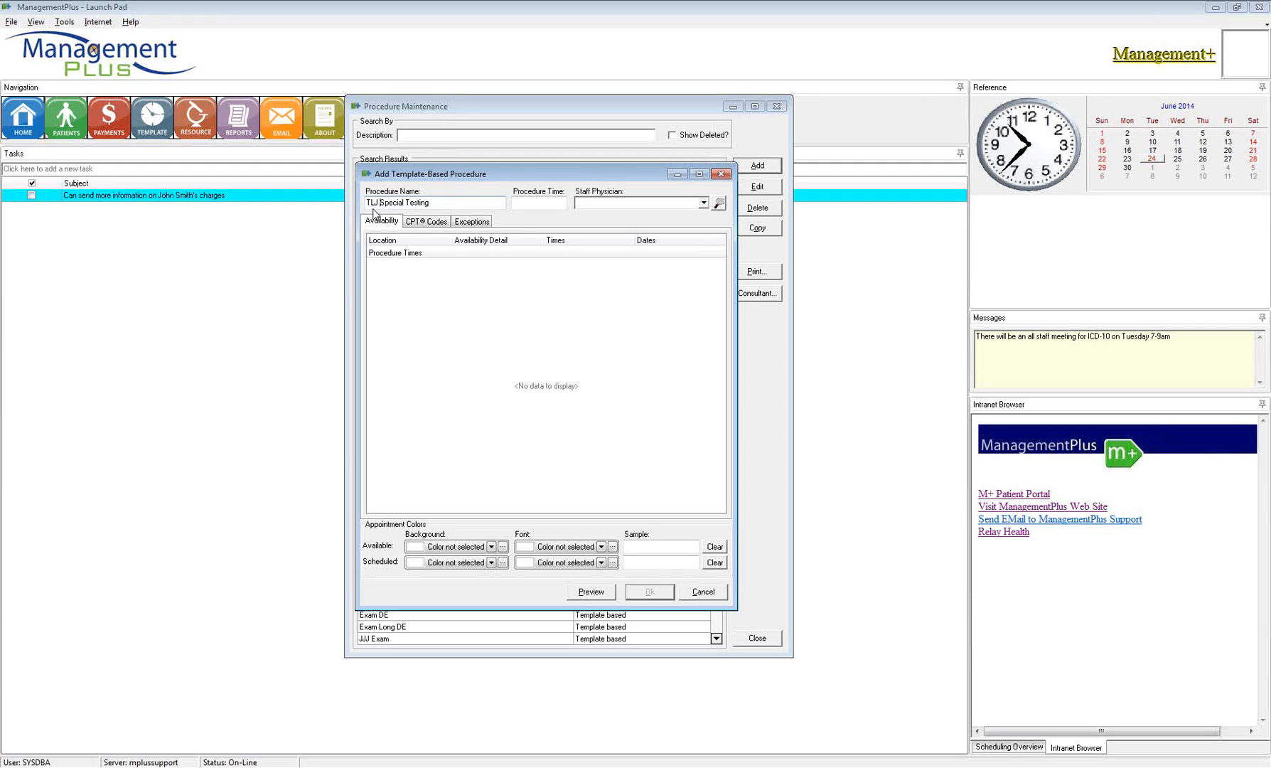
Set the procedure time to 5 minutes.
left_click(526, 203)
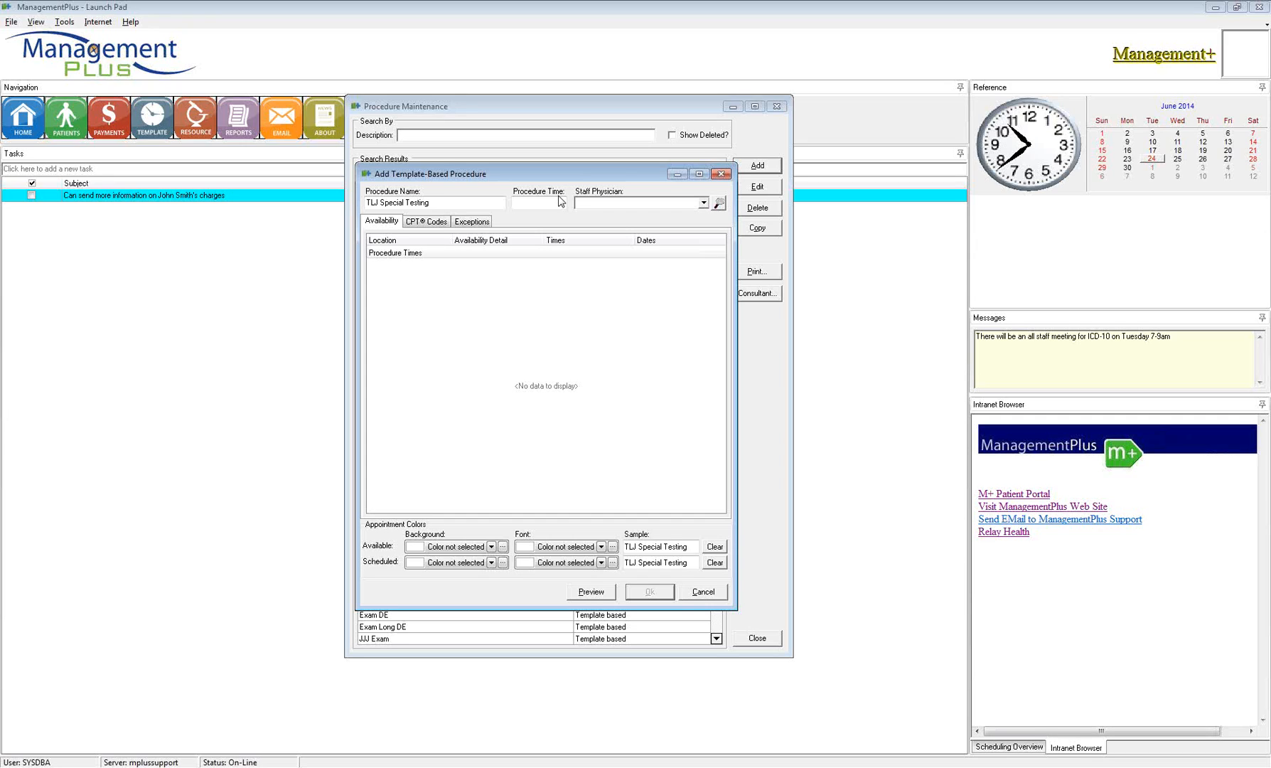
type("15")
key("Tab")
left_click_drag(558, 202, 511, 203)
left_click_drag(522, 202, 506, 207)
type("10")
left_click_drag(527, 202, 501, 200)
type("5")
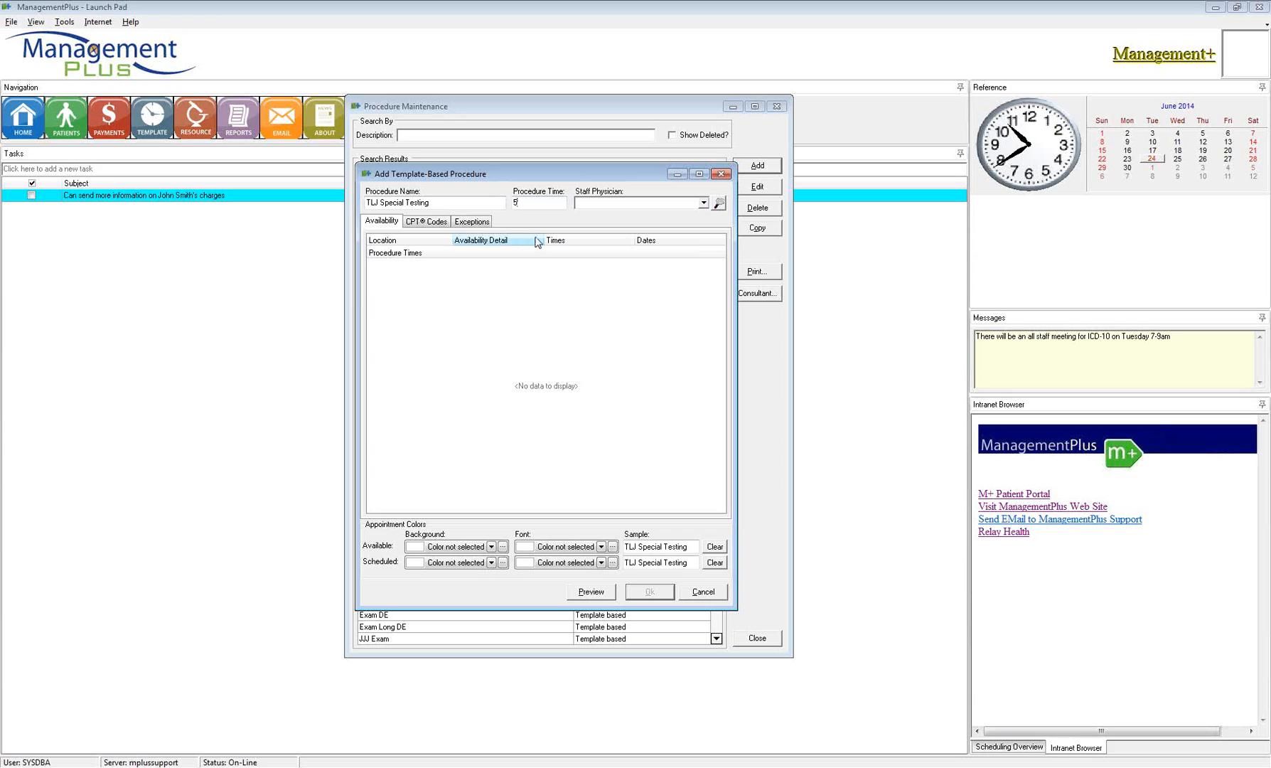
left_click_drag(525, 202, 506, 202)
Assign the staff physician whose initials are TLJ to the procedure.
left_click(702, 202)
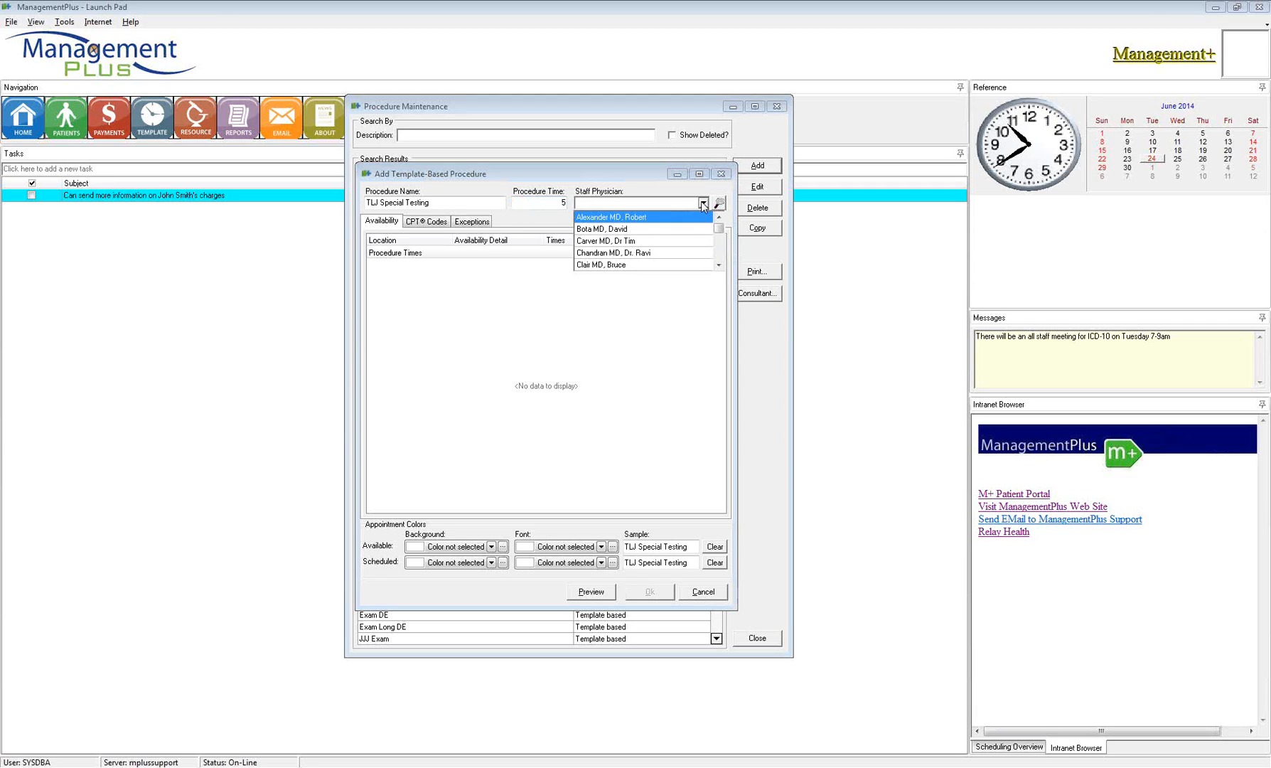
left_click(718, 264)
left_click(719, 266)
left_click(719, 266)
left_click(719, 266)
left_click(719, 266)
left_click(719, 266)
left_click(719, 265)
left_click(629, 254)
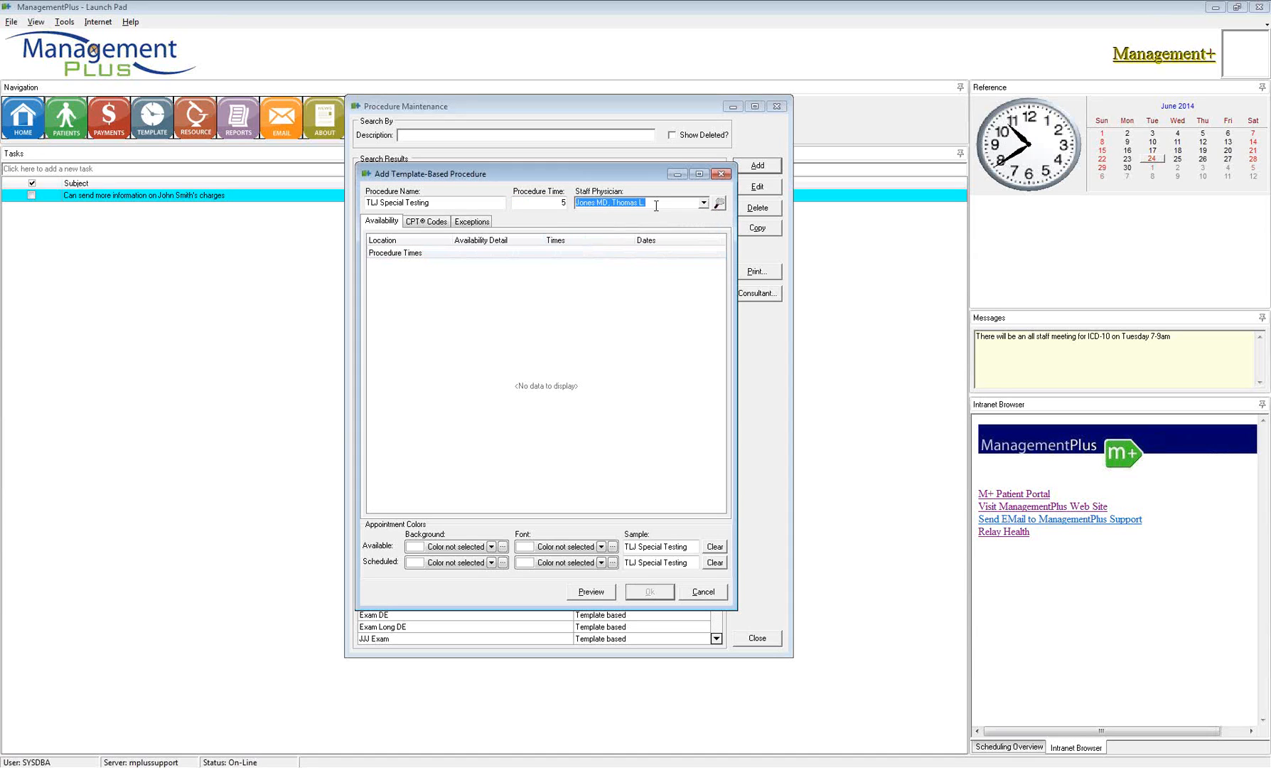
Add an availability entry to the procedure with Taylorsville as its location.
left_click(425, 278)
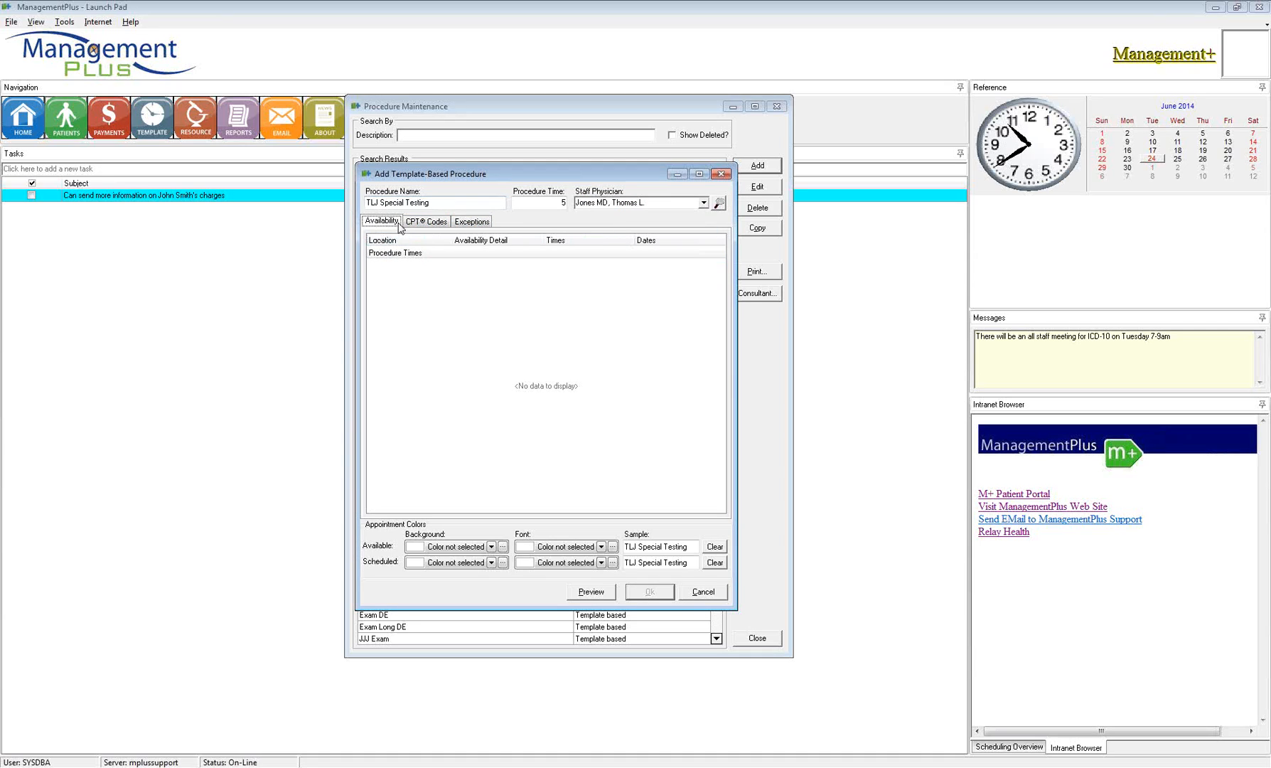
right_click(424, 285)
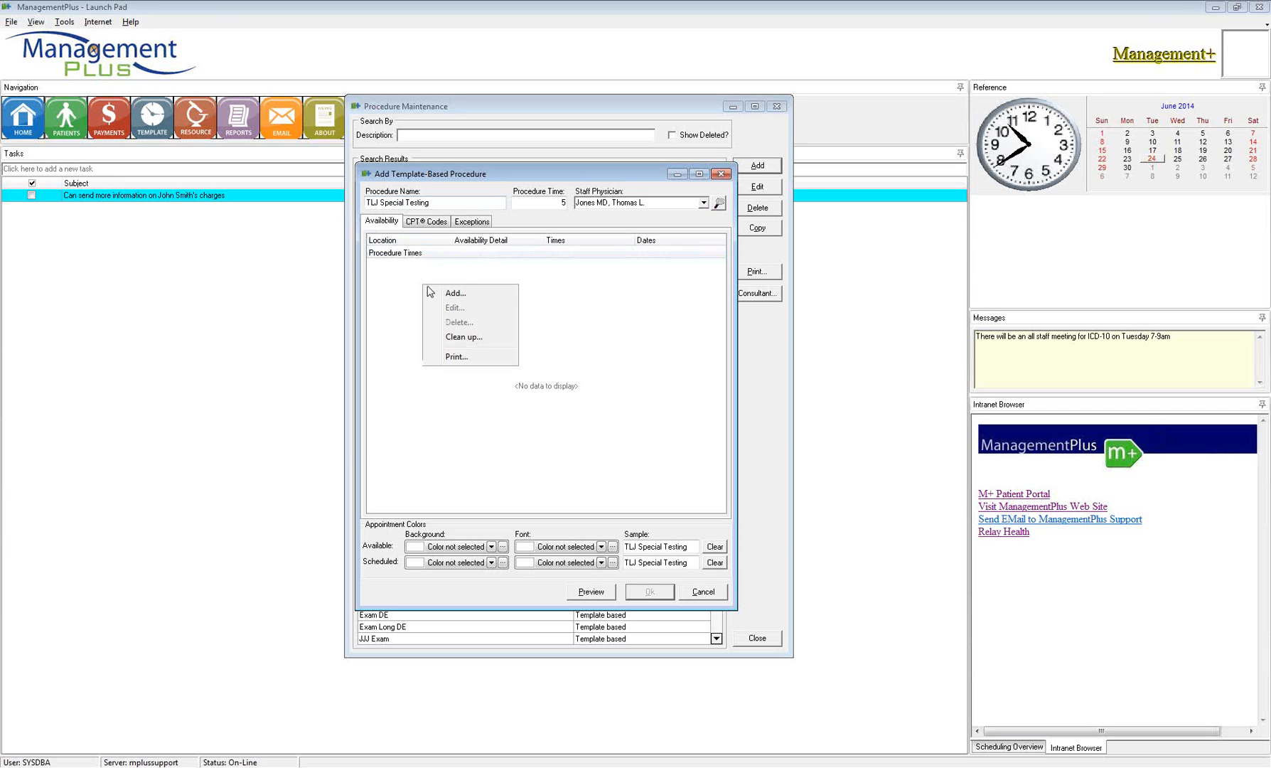
left_click(460, 297)
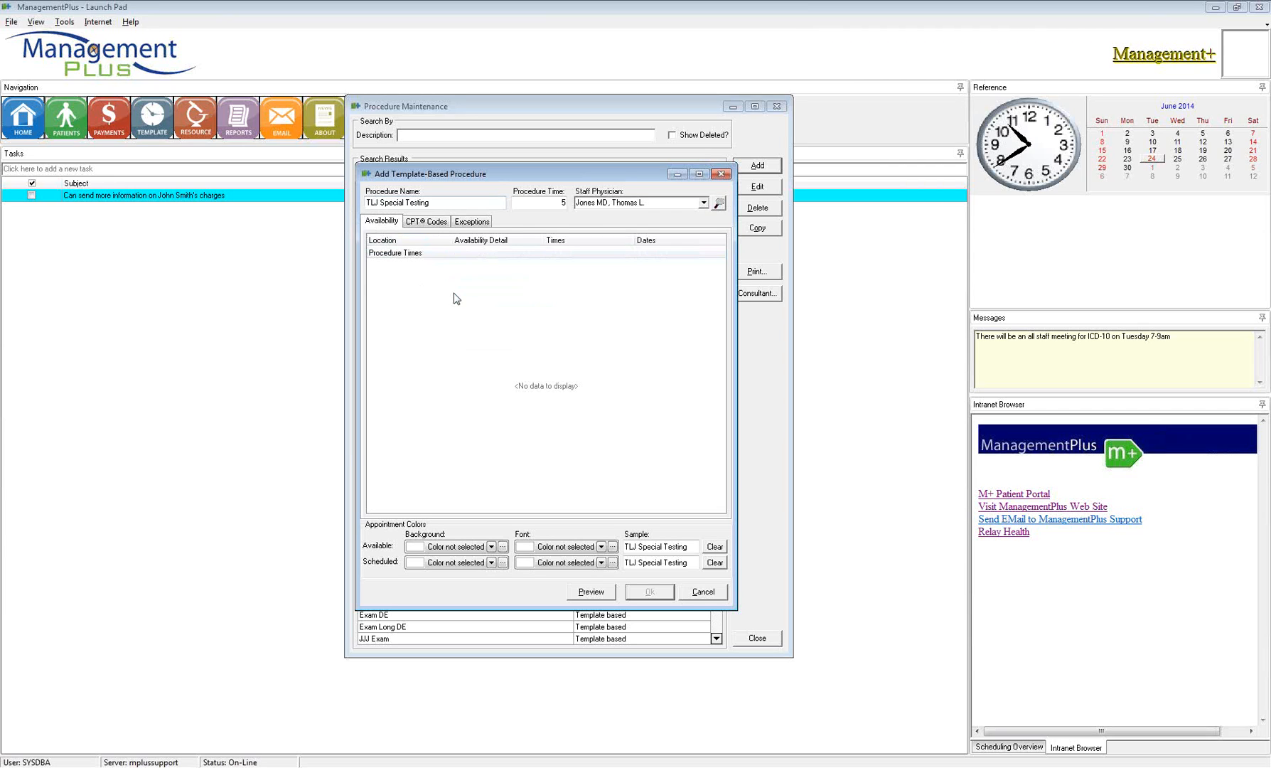
left_click_drag(615, 222, 510, 256)
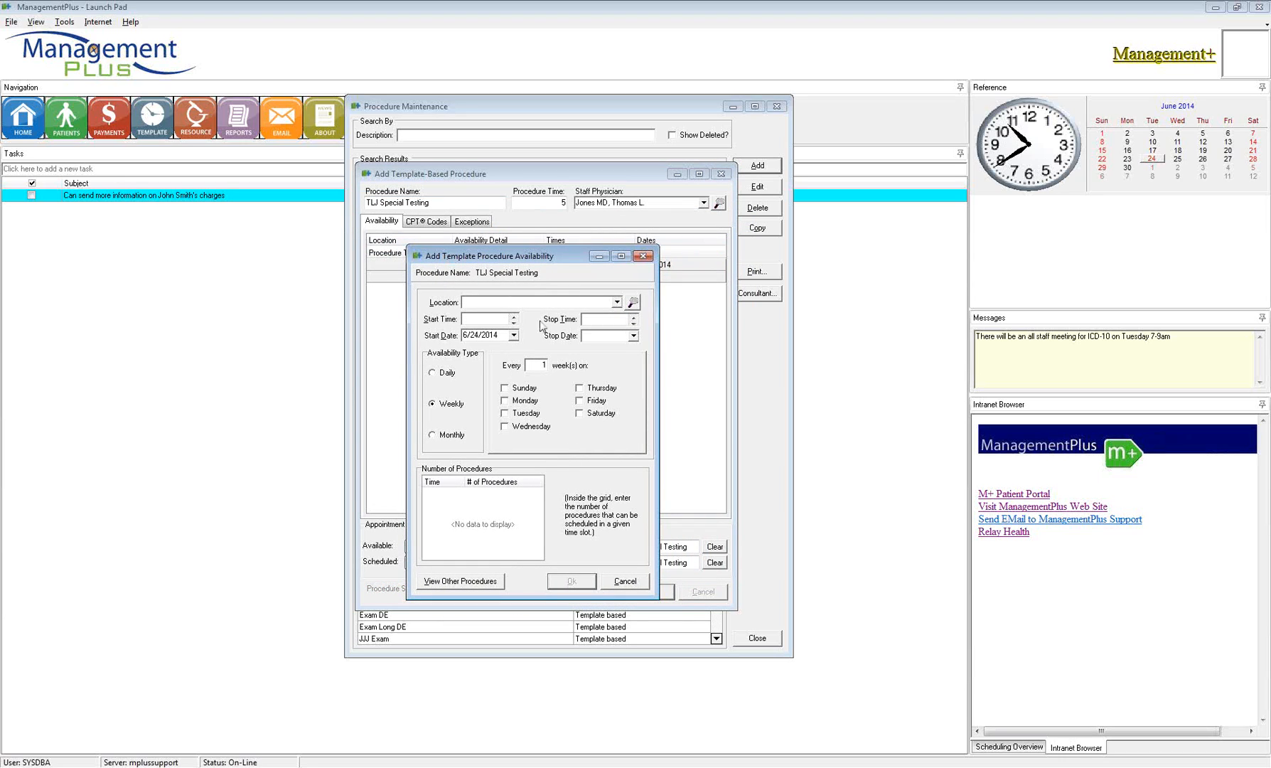
left_click(617, 303)
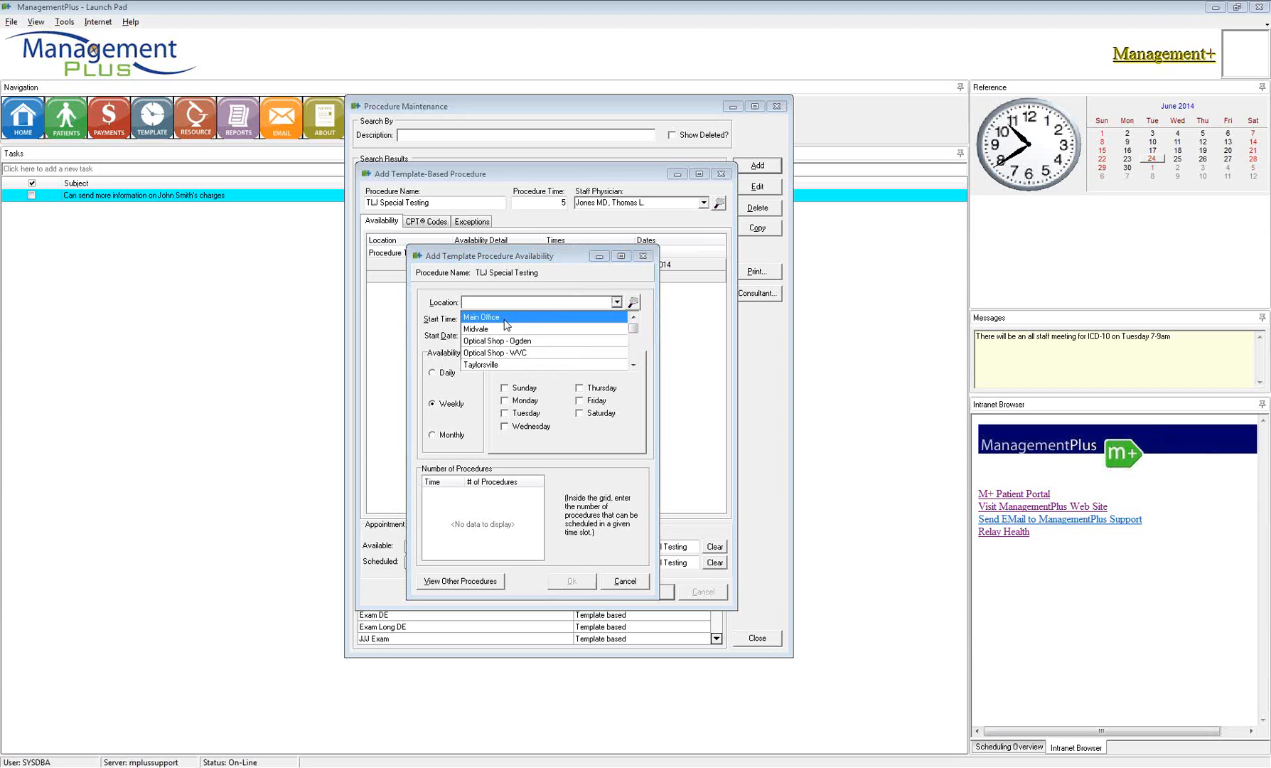
left_click(483, 365)
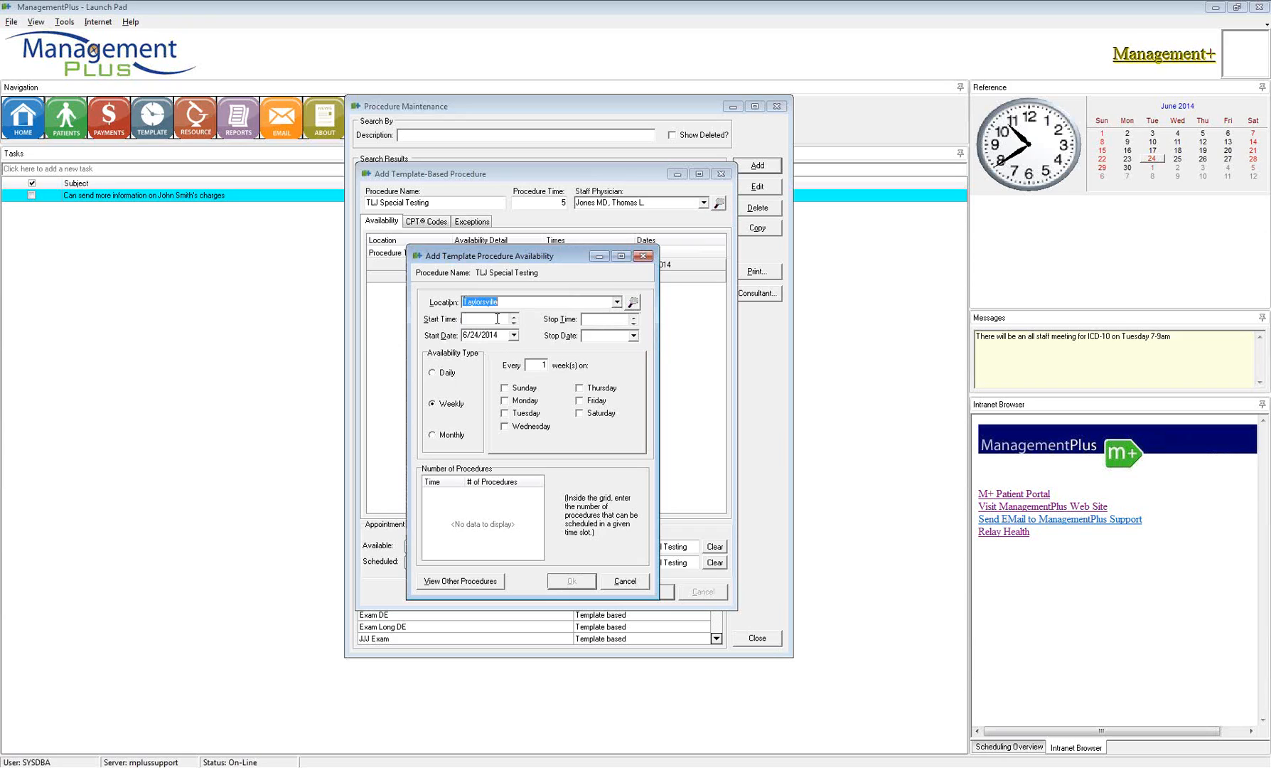
Set the availability start time to 8:00 AM and the stop time to 12:00 PM.
left_click(490, 319)
type("8:00 AM")
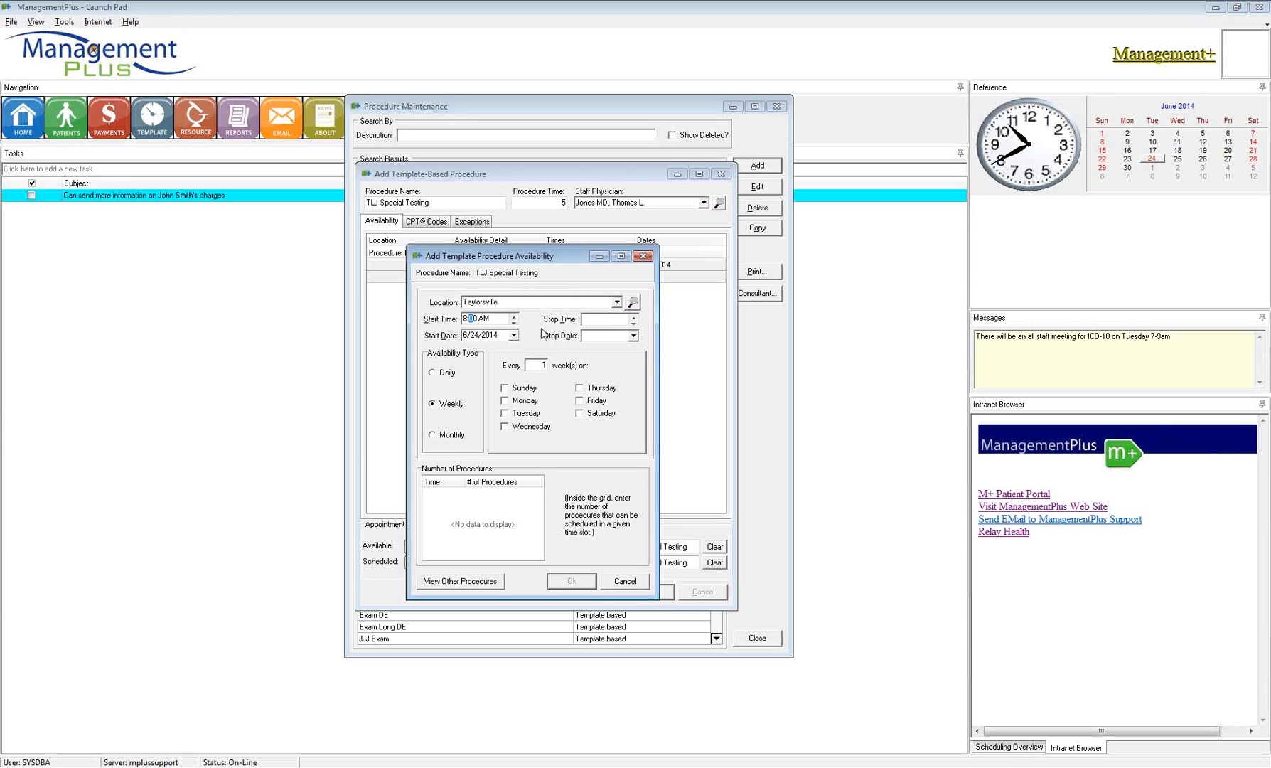
left_click(598, 319)
type("5:00 PM")
left_click(584, 319)
type("612:00 PM")
key("Tab")
left_click(455, 498)
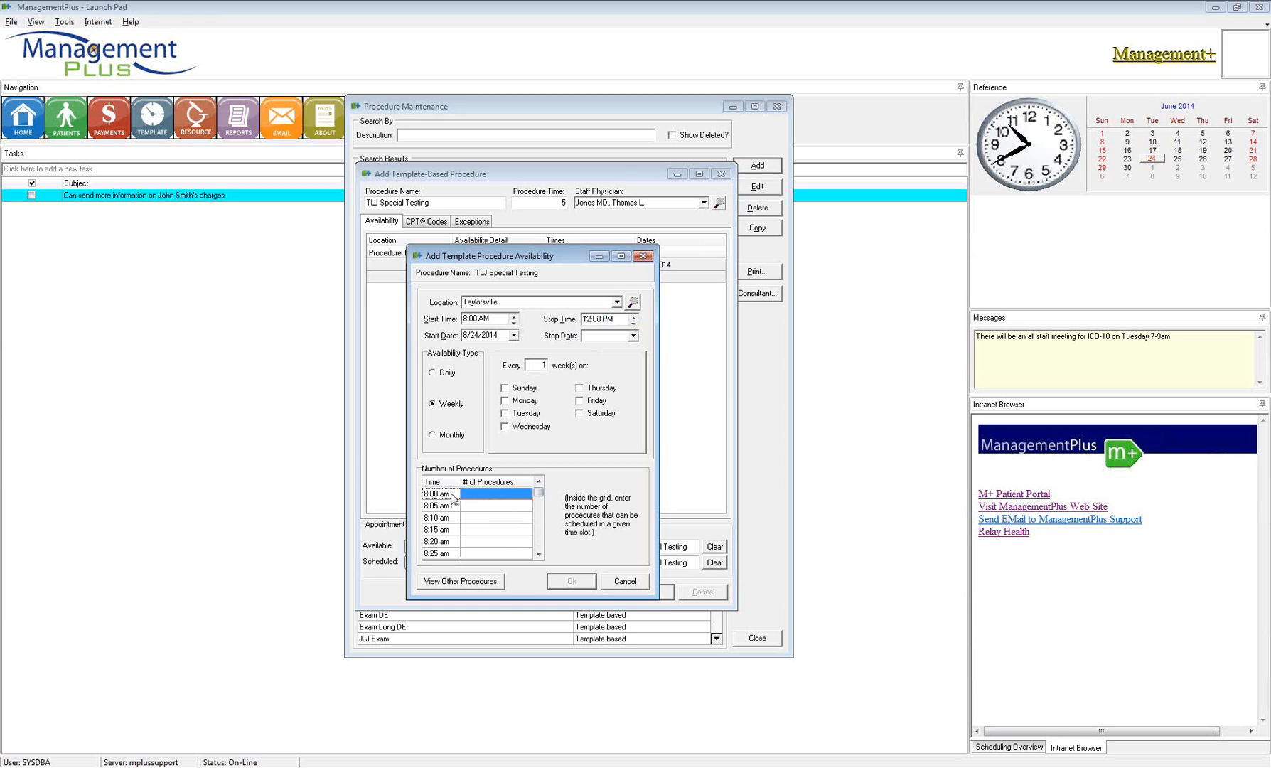
Extend the availability stop time to 12:05 PM so the time grid covers the 12:00 PM slot.
left_click_drag(543, 495, 542, 554)
left_click(470, 554)
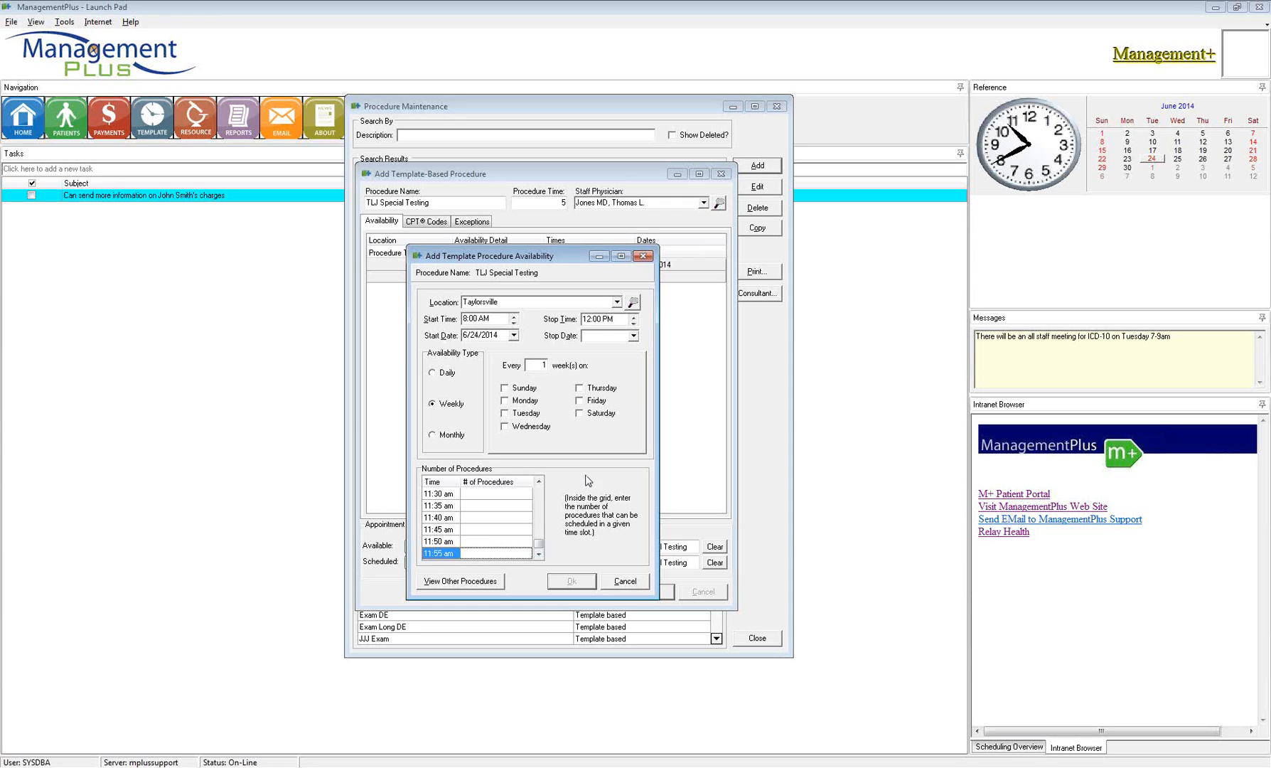
left_click_drag(612, 318, 577, 323)
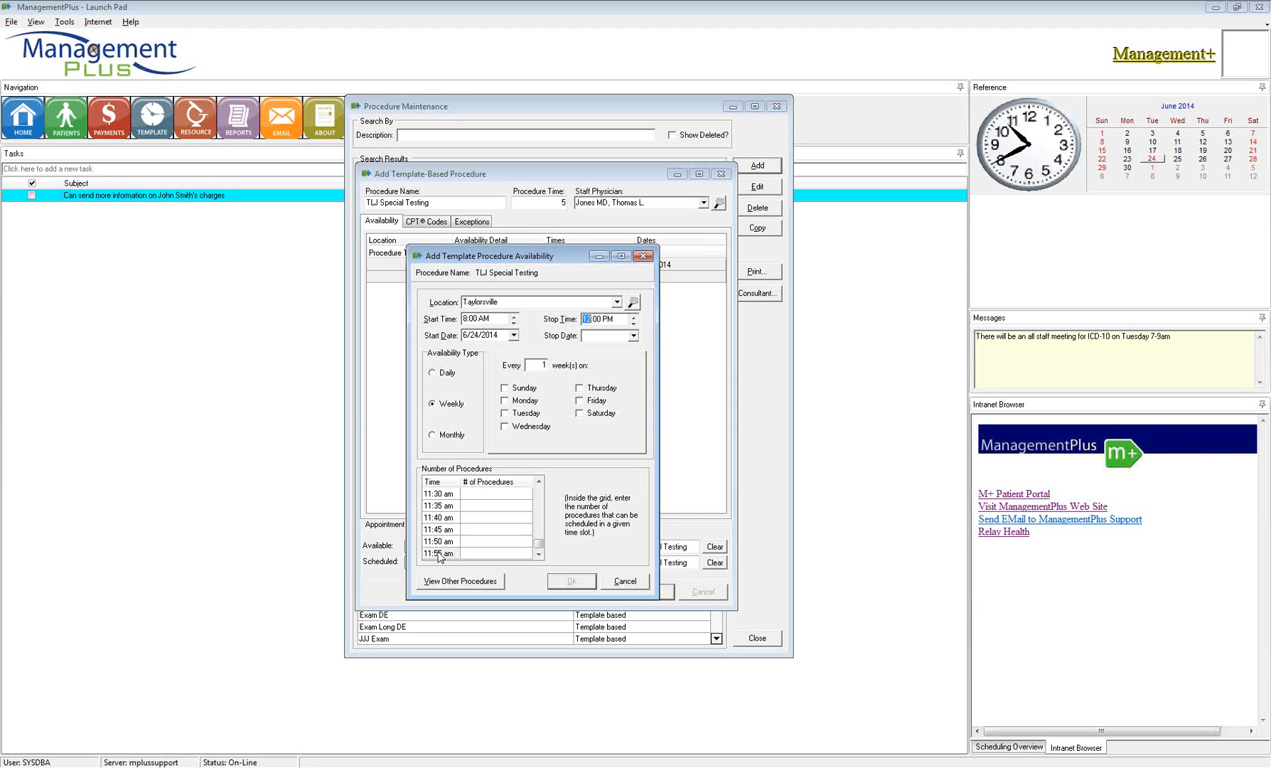
left_click(594, 319)
type("5")
left_click(539, 554)
left_click(458, 556)
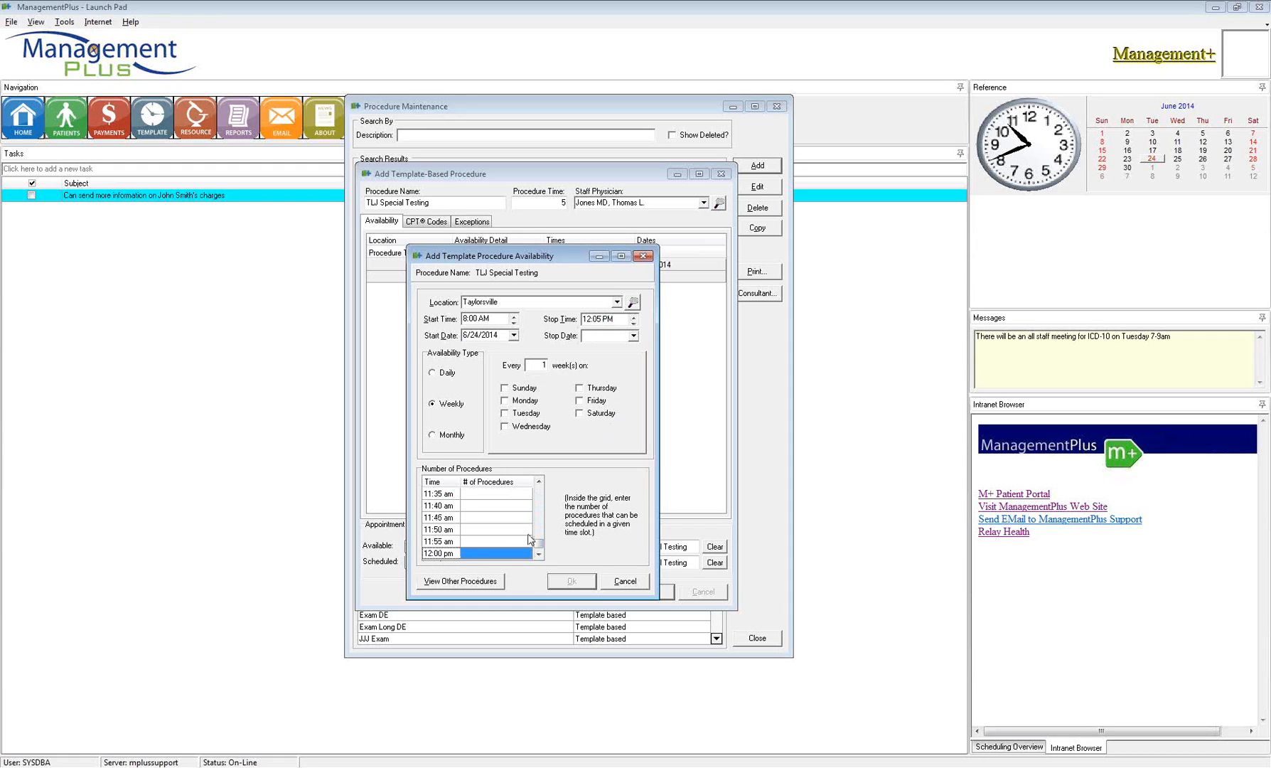
left_click_drag(539, 544, 540, 490)
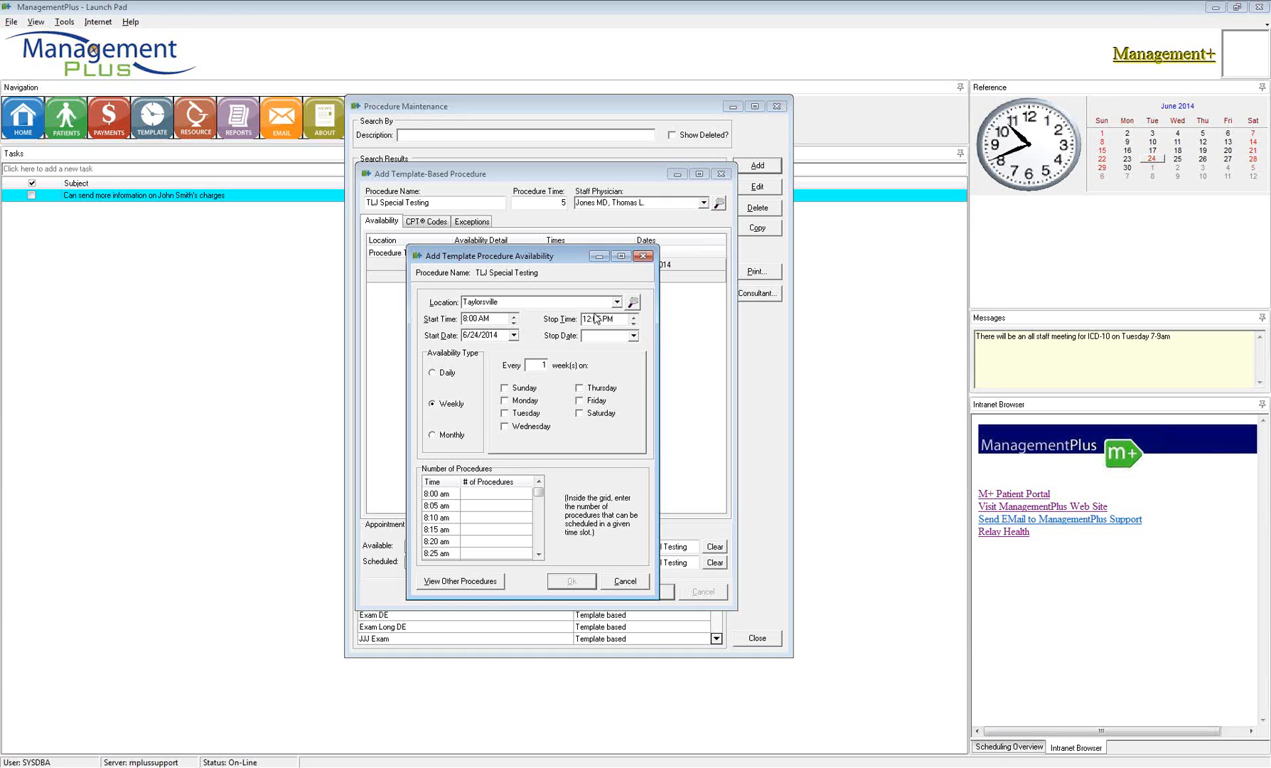
Set the Taylorsville availability start date to 8/1/2014.
left_click(515, 336)
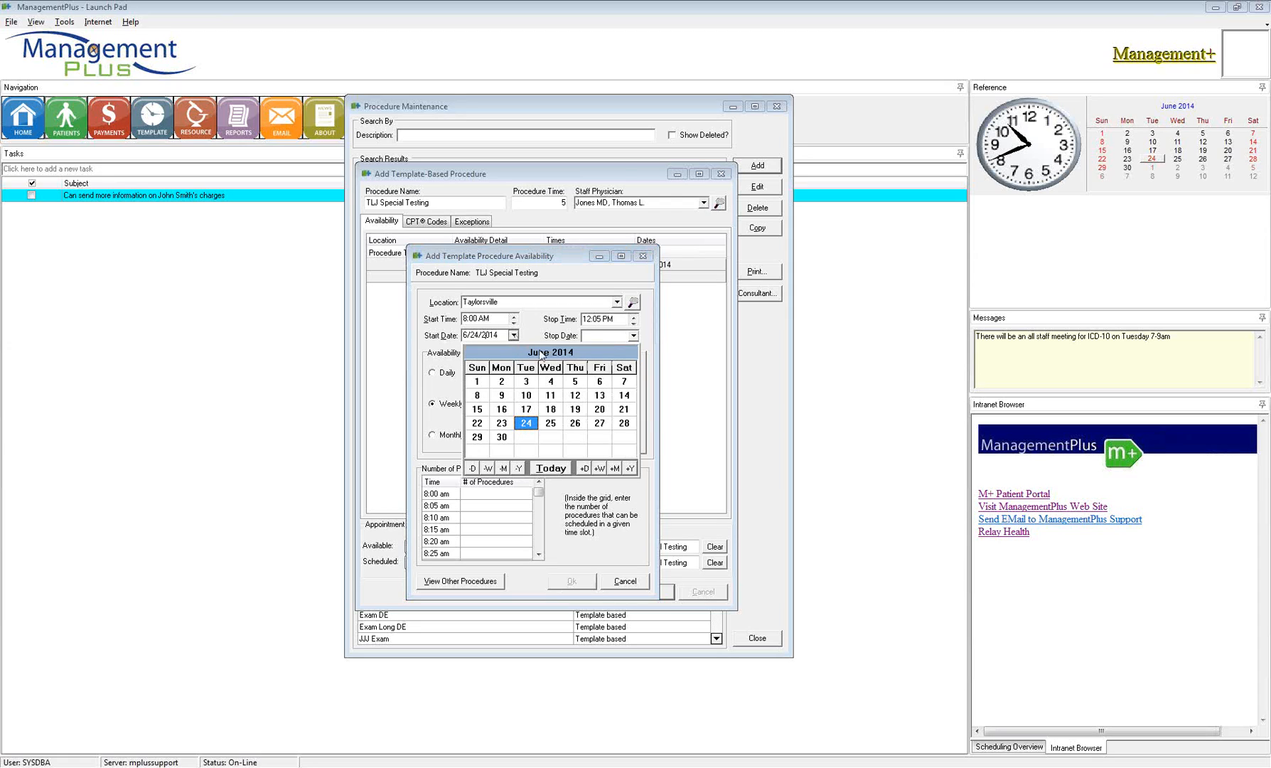
left_click(531, 423)
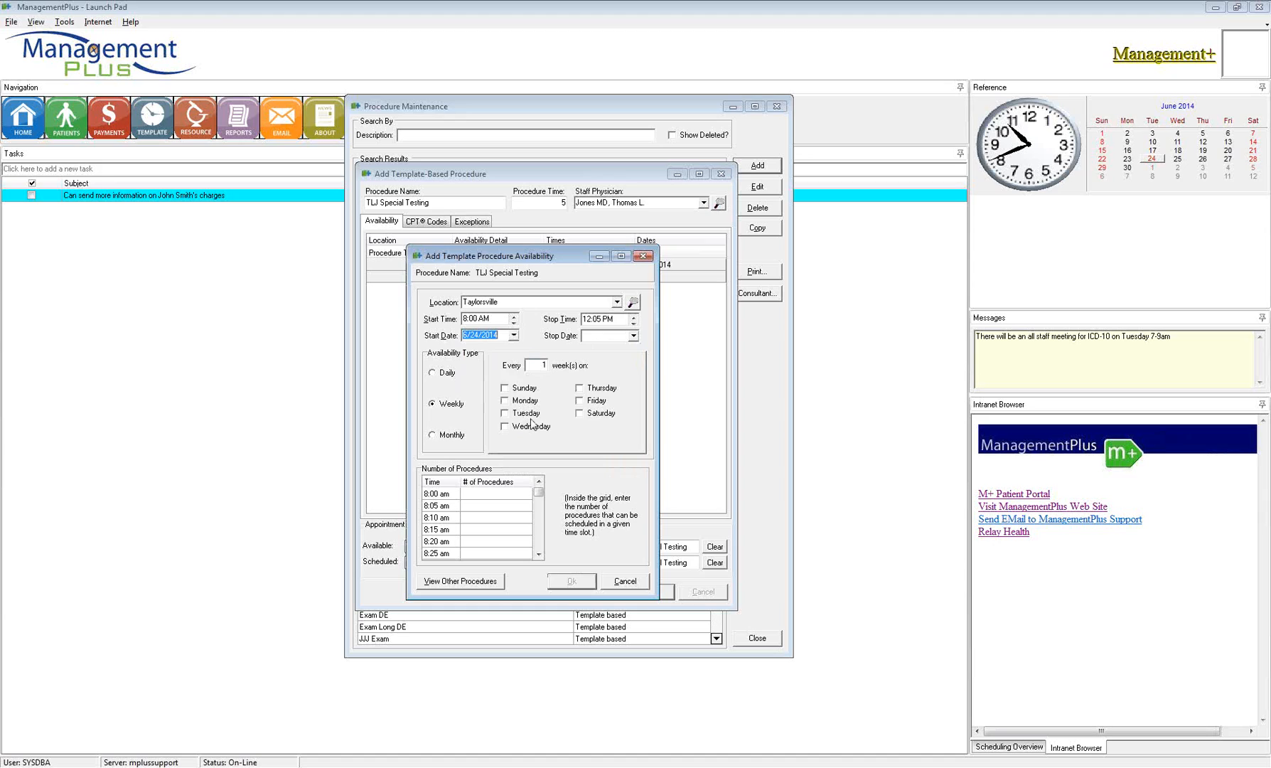
left_click(514, 336)
left_click(615, 468)
left_click(615, 469)
left_click(603, 382)
left_click_drag(506, 302, 470, 302)
left_click(495, 336)
Set the Taylorsville availability stop date to 8/31/2014.
left_click(595, 336)
left_click(633, 336)
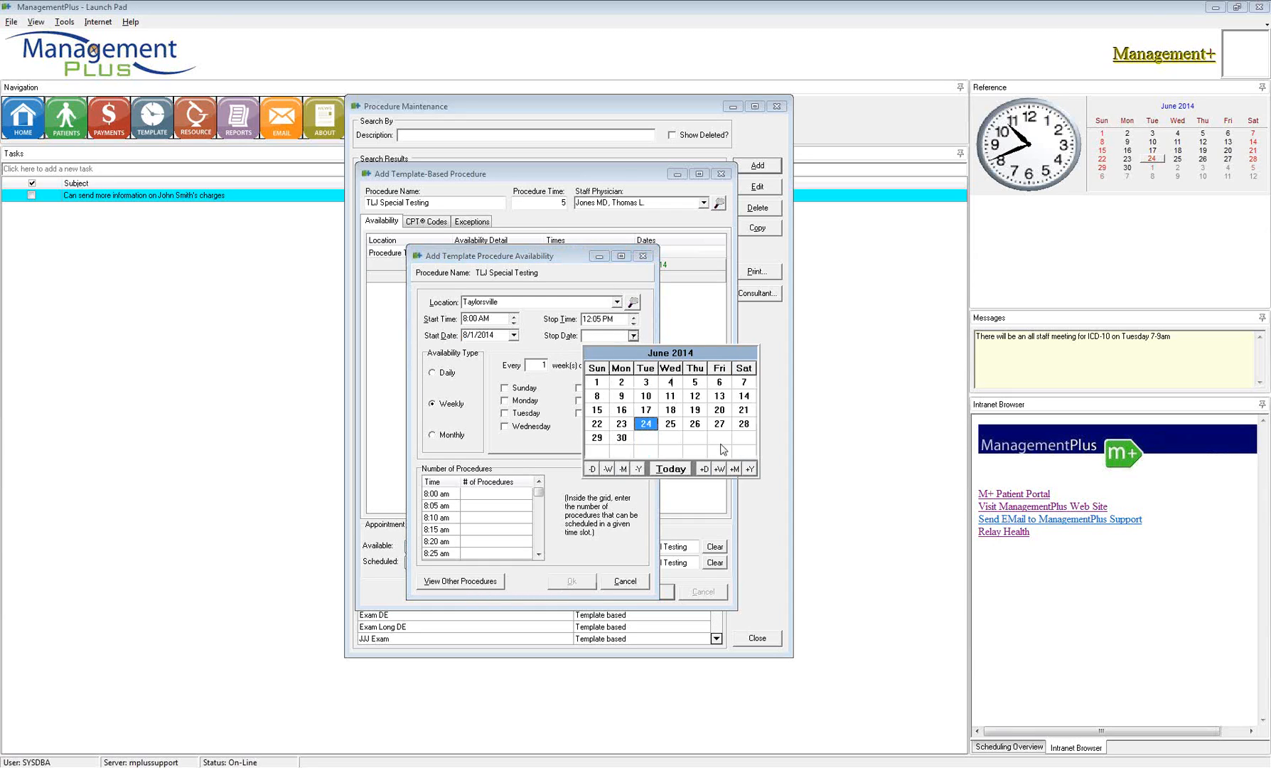
left_click(734, 468)
left_click(734, 469)
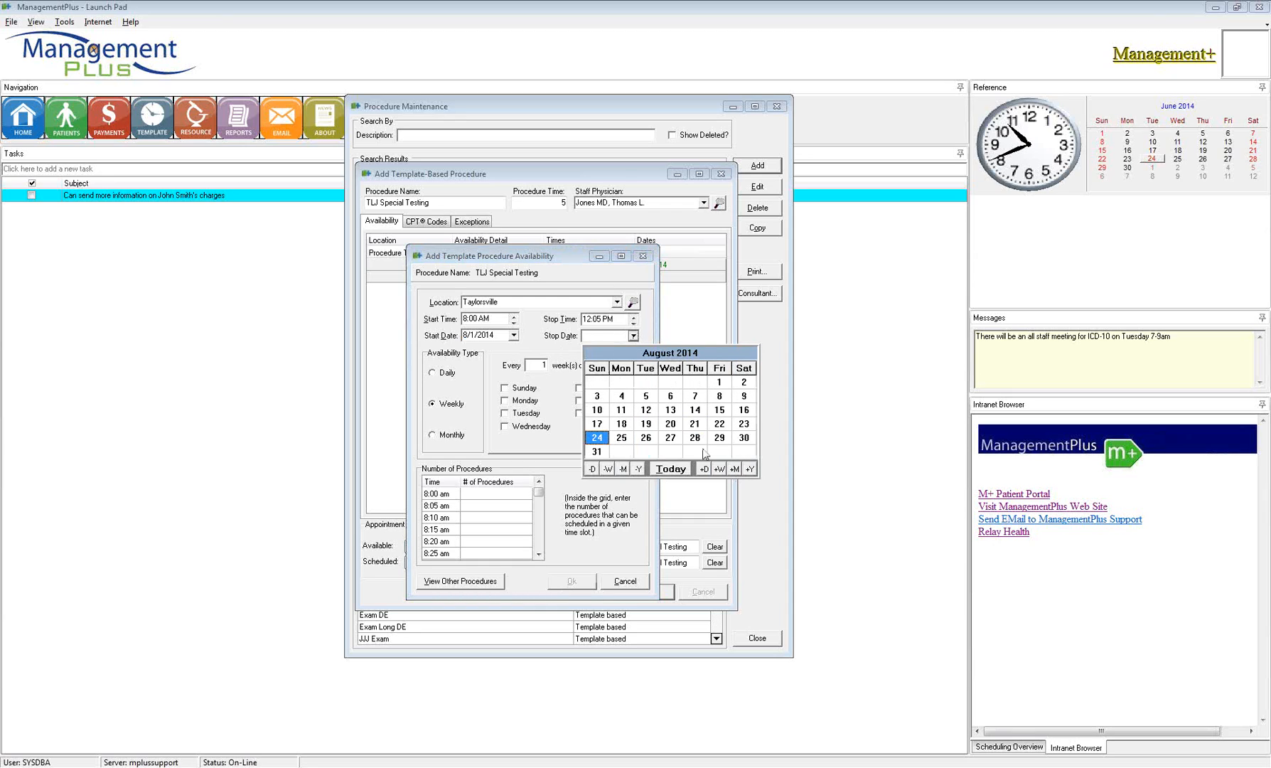
left_click(597, 453)
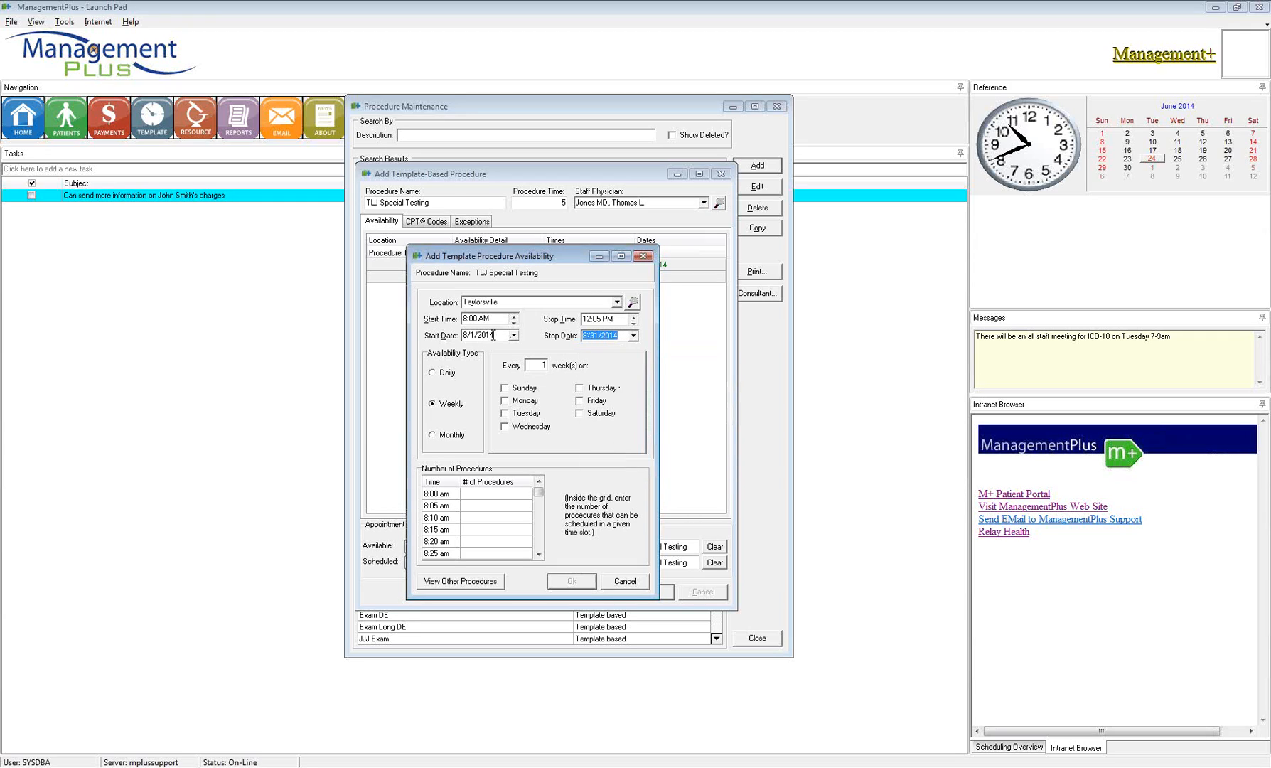
Clear the availability stop date so the entry has no end date.
left_click_drag(495, 336, 444, 335)
left_click_drag(619, 337, 585, 338)
key("BackSpace")
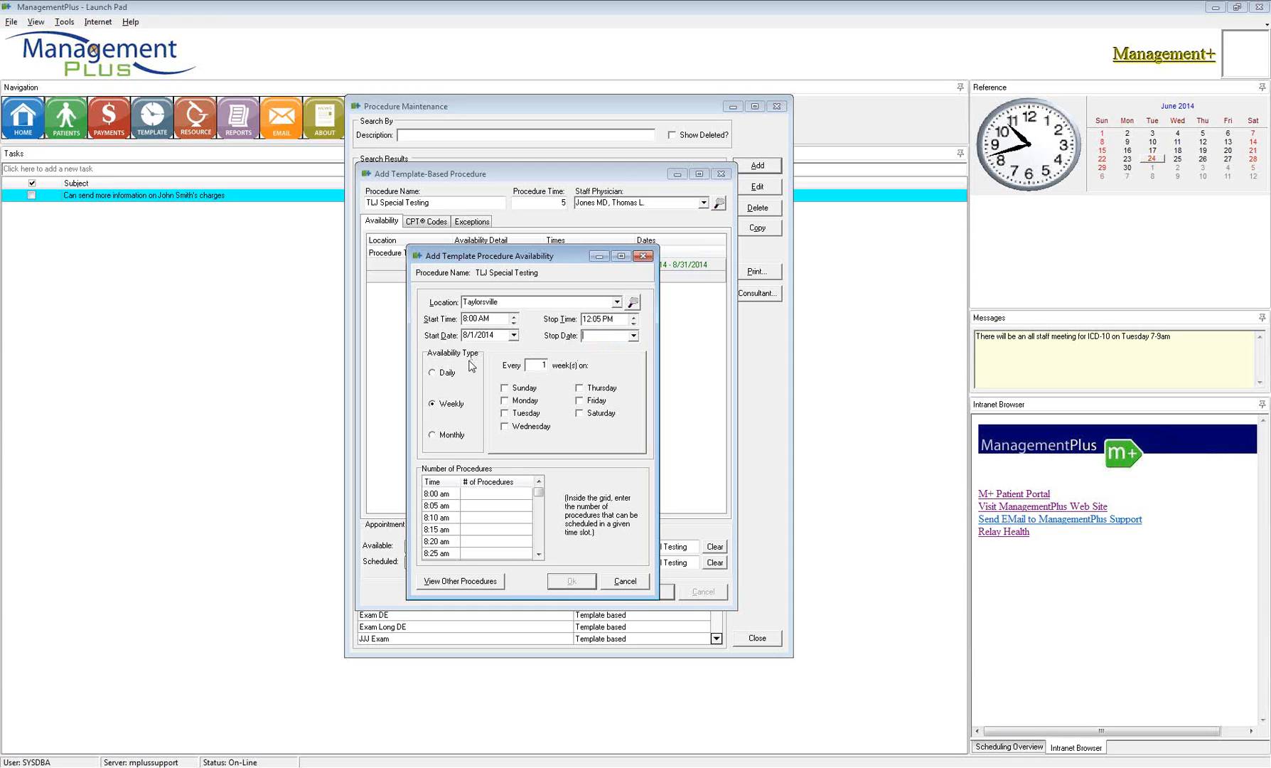
Try a daily availability of every 3 days with the weekdays-only option, and reset the interval to 1 and the option.
left_click(434, 373)
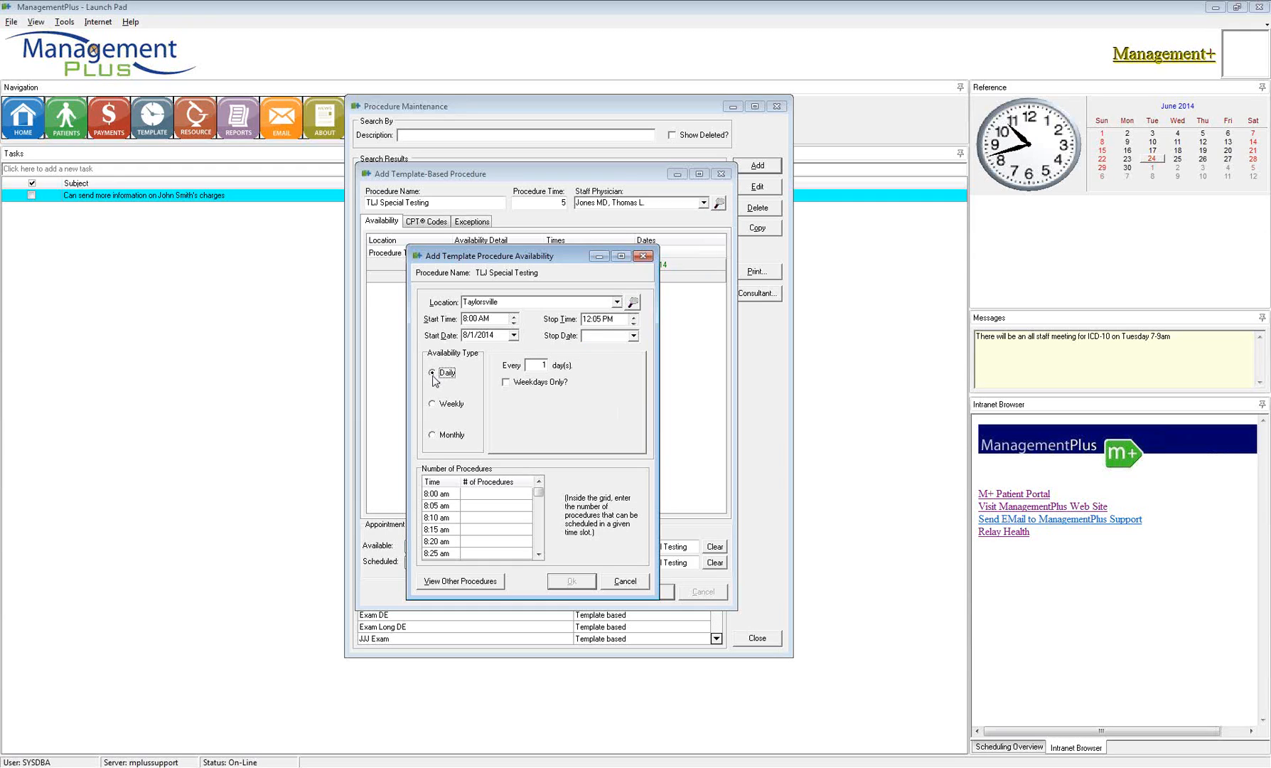
double_click(541, 365)
type("3")
left_click(506, 381)
left_click_drag(541, 365, 442, 368)
type("1")
left_click(506, 382)
Try a weekly availability on Monday, Tuesday, Wednesday and Thursday, and deselect those days.
left_click(435, 405)
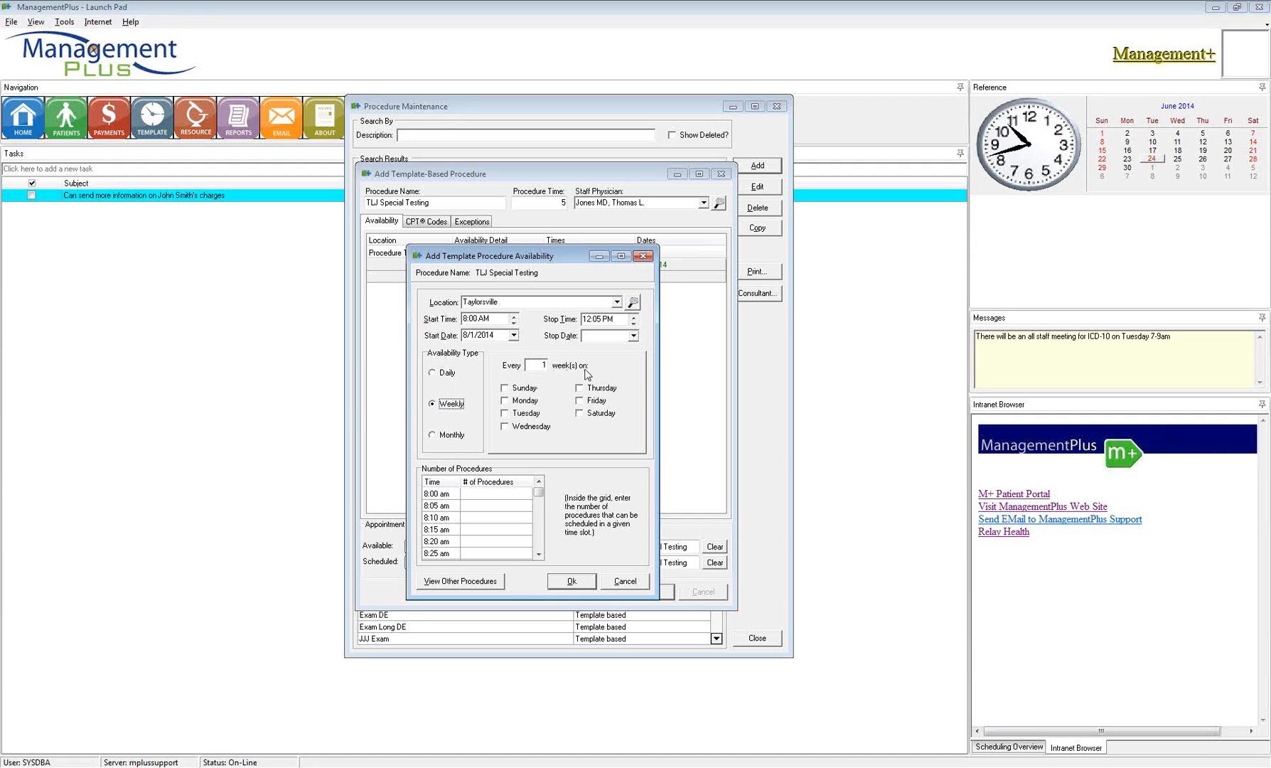
left_click(506, 401)
left_click(506, 413)
left_click(505, 426)
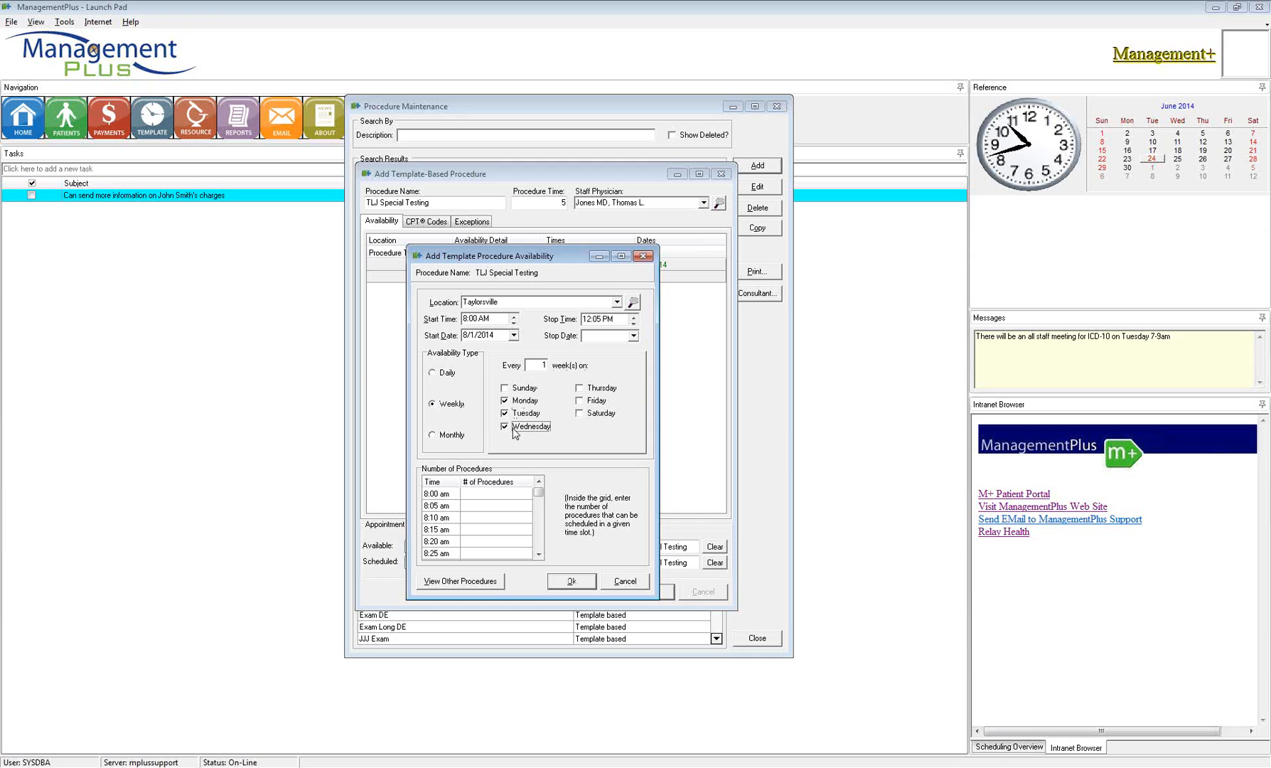
left_click(580, 388)
left_click(505, 402)
left_click(505, 414)
left_click(506, 427)
left_click(506, 413)
left_click(579, 389)
Try a monthly availability on the second Tuesday of every month.
left_click(433, 435)
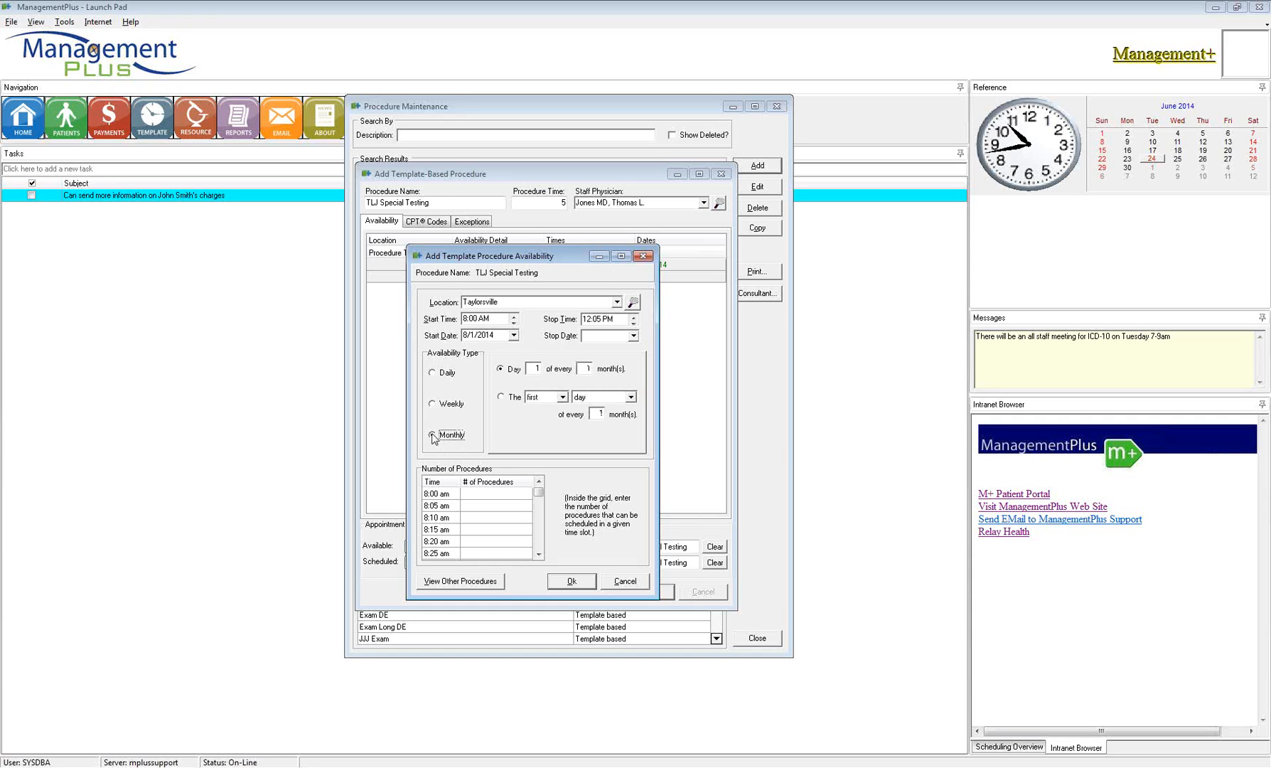
left_click(502, 399)
left_click(562, 397)
left_click(549, 418)
left_click(615, 403)
left_click(592, 437)
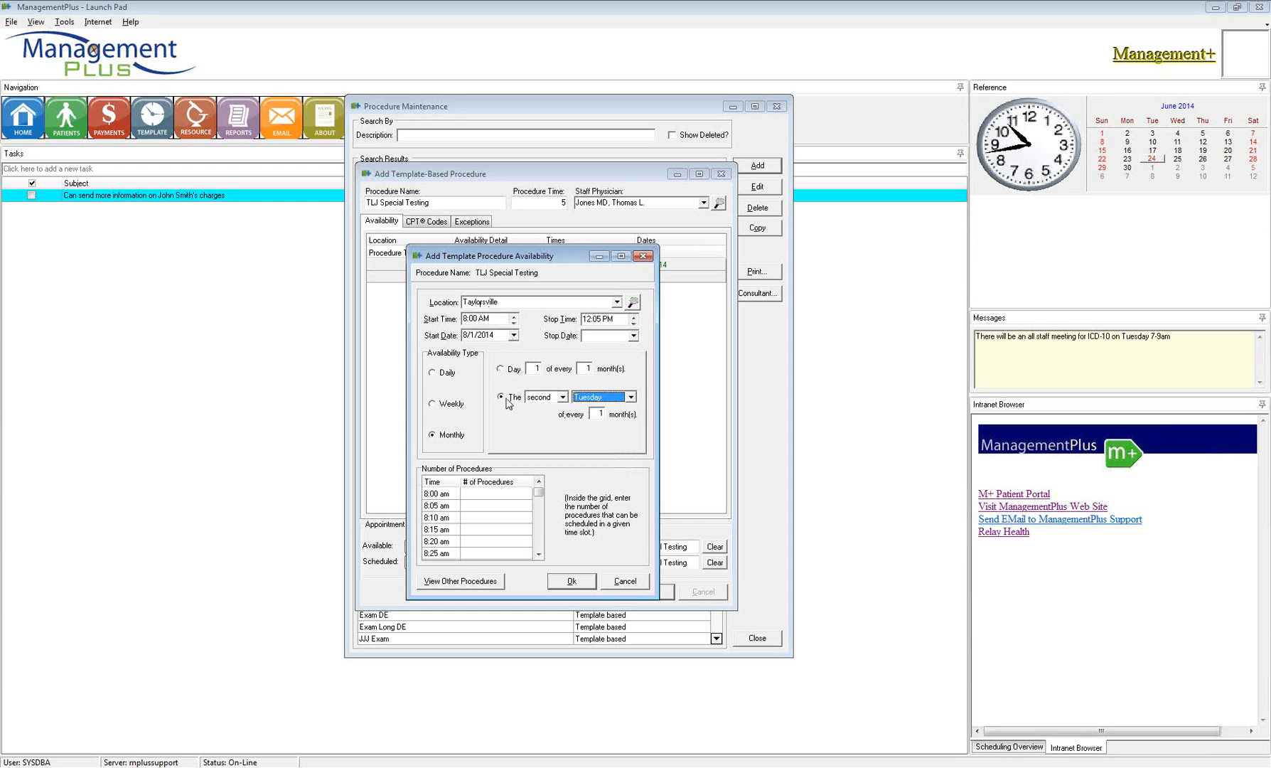
left_click(562, 397)
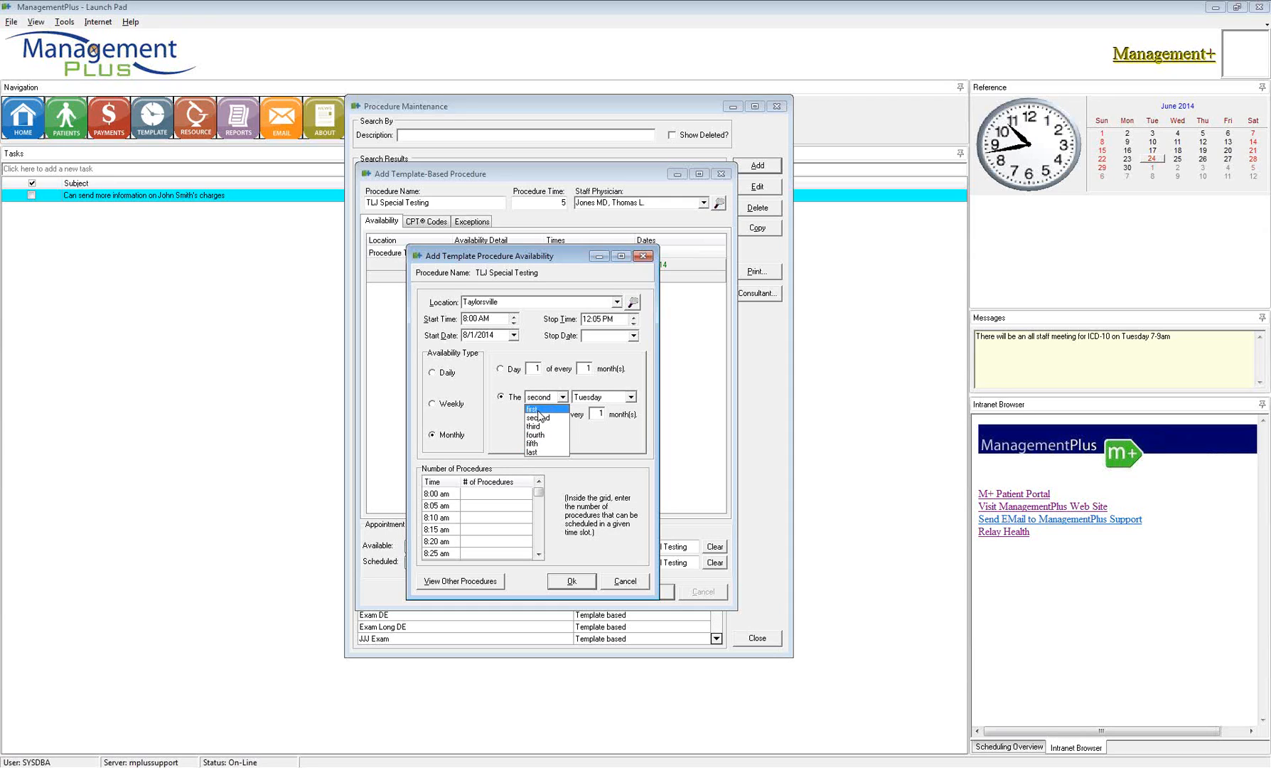
Set the availability type to weekly, repeating on Friday.
left_click(434, 404)
left_click(433, 403)
left_click(579, 401)
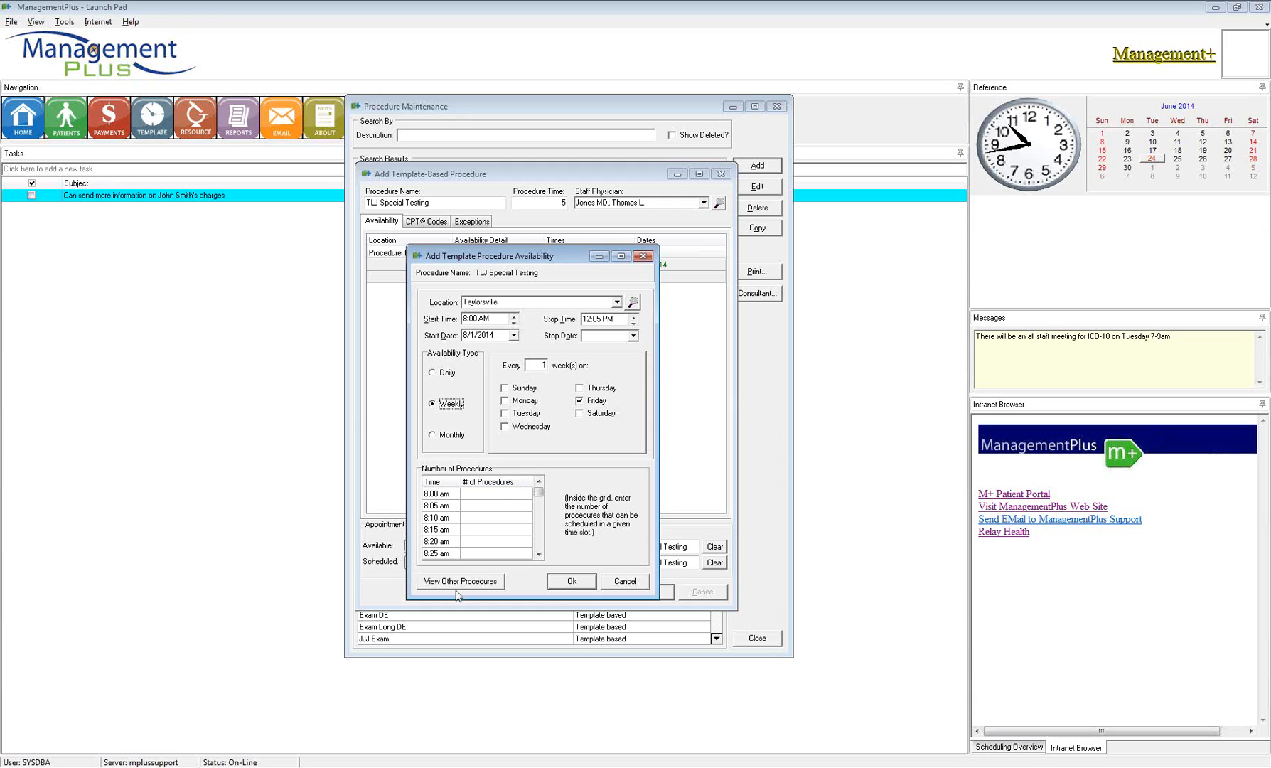
Allow one procedure in each of the 8:00, 8:15, 8:30, 8:45 and 9:00 am slots.
left_click(501, 495)
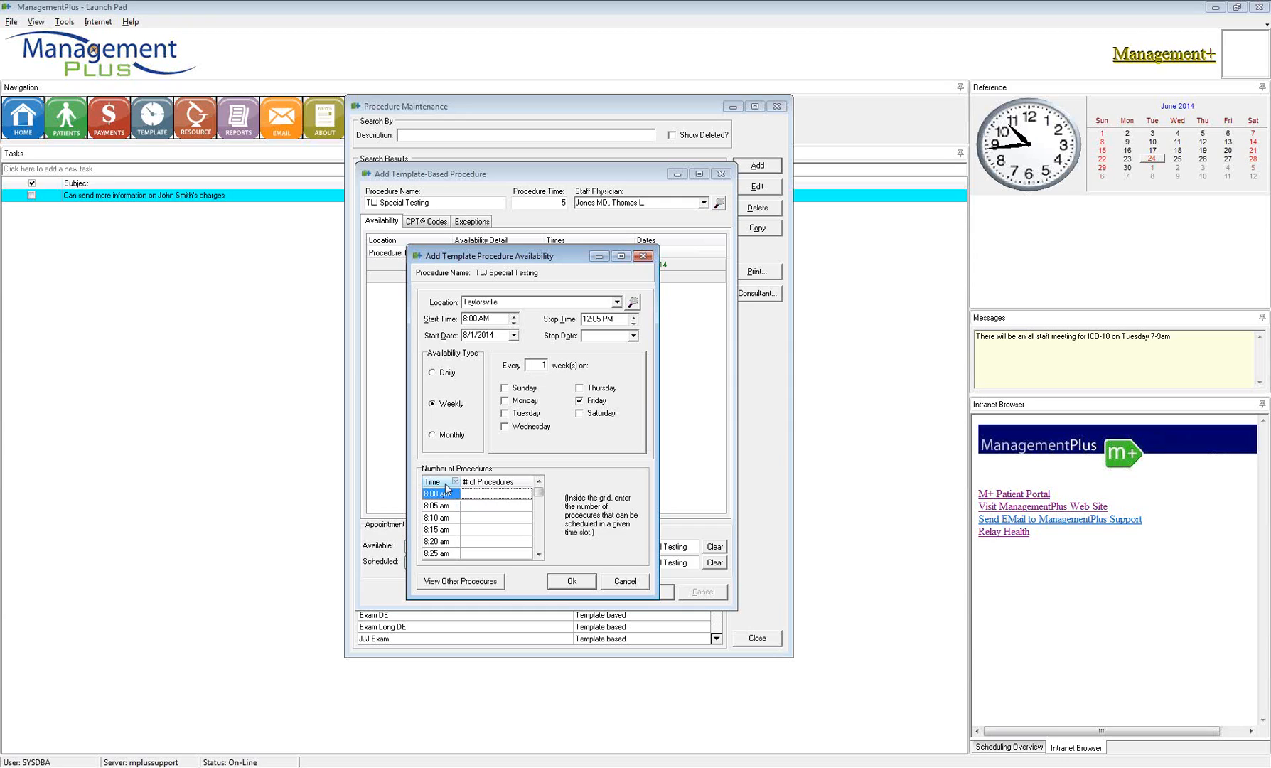
type("1")
left_click(504, 503)
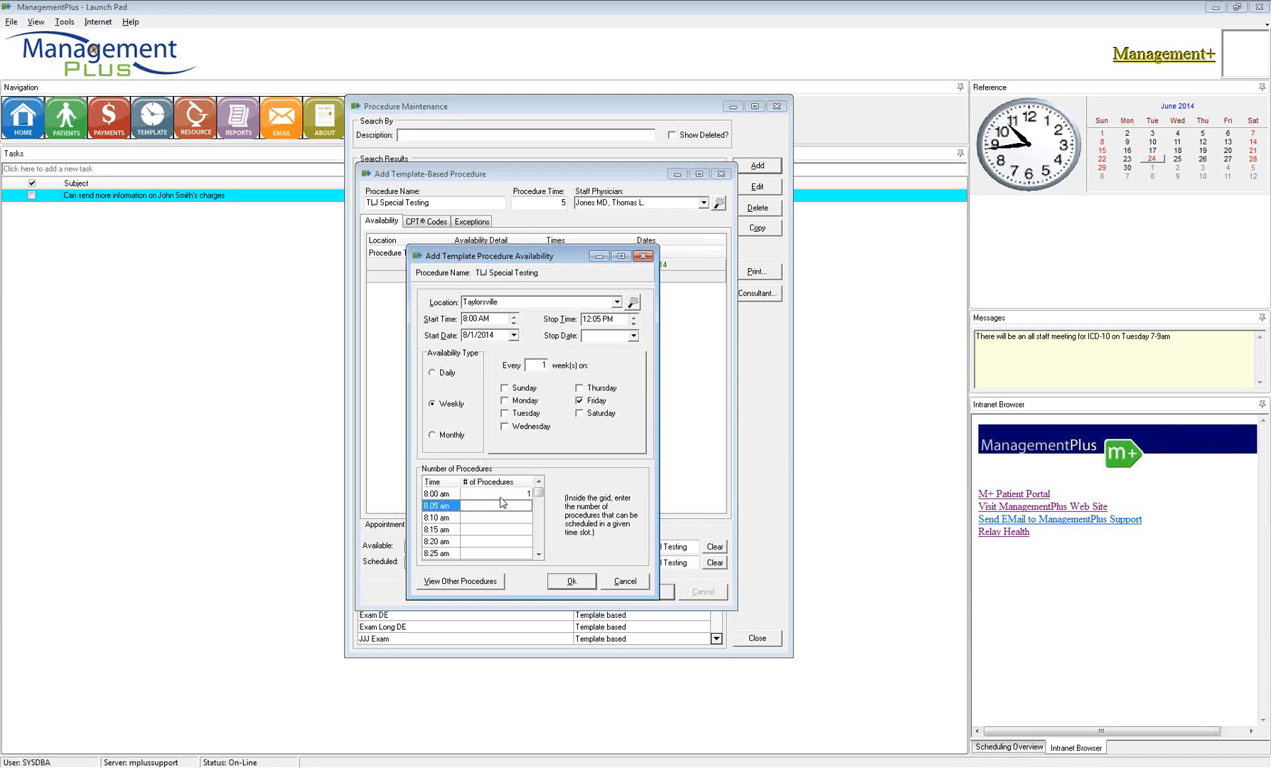
key("Down")
key("Down")
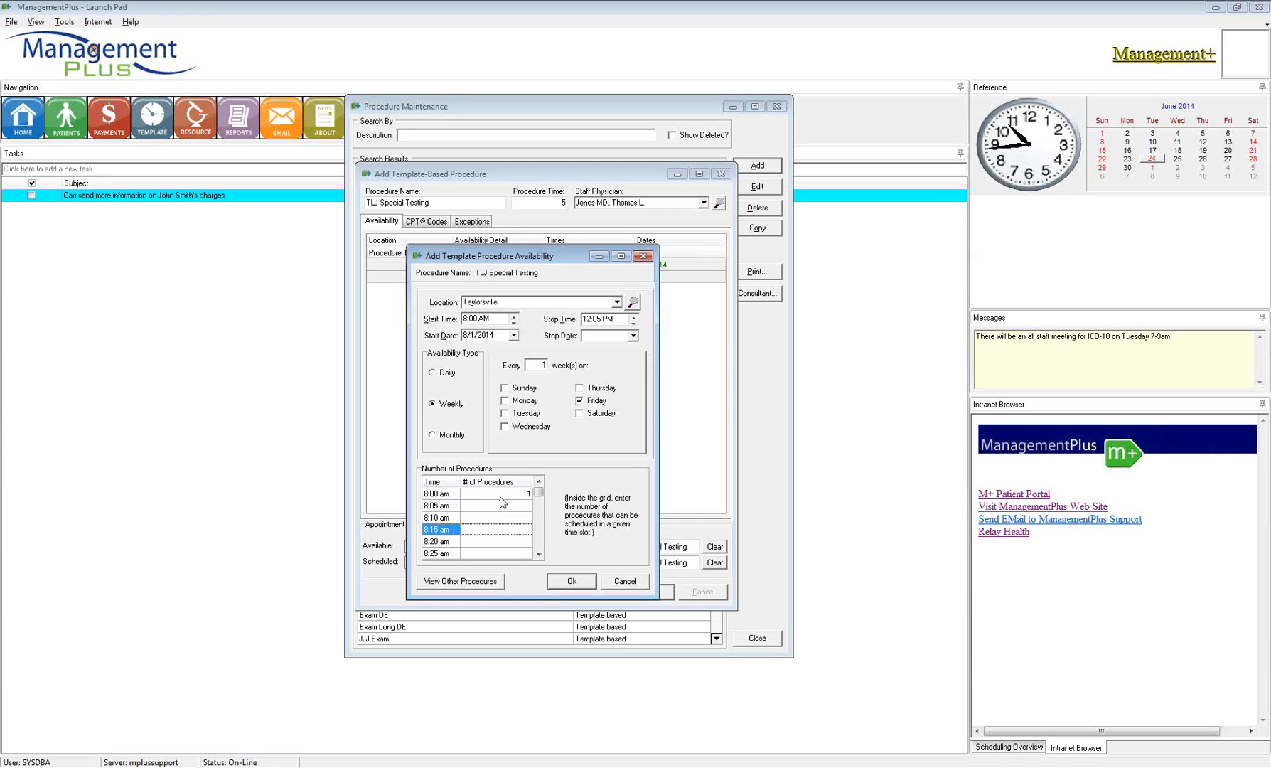
key("Down")
key("Down")
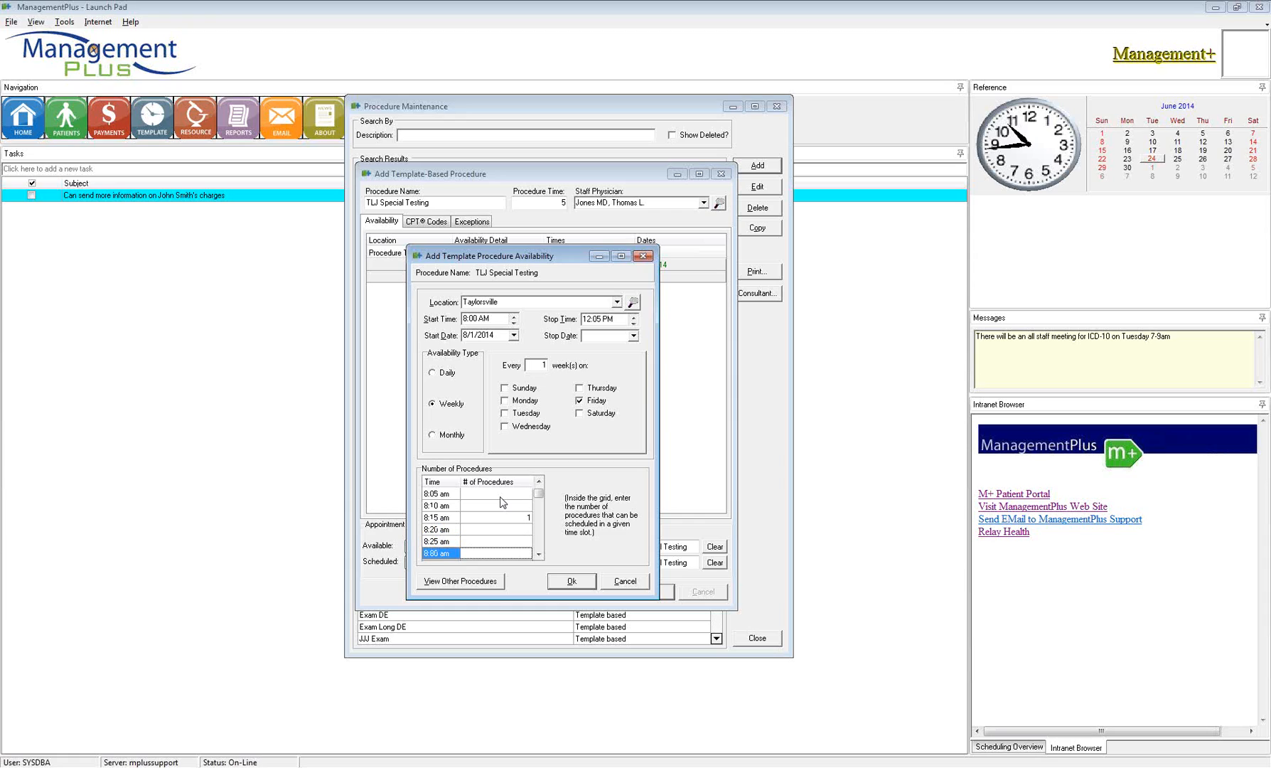
key("Down")
left_click(515, 540)
left_click(508, 506)
left_click(510, 496)
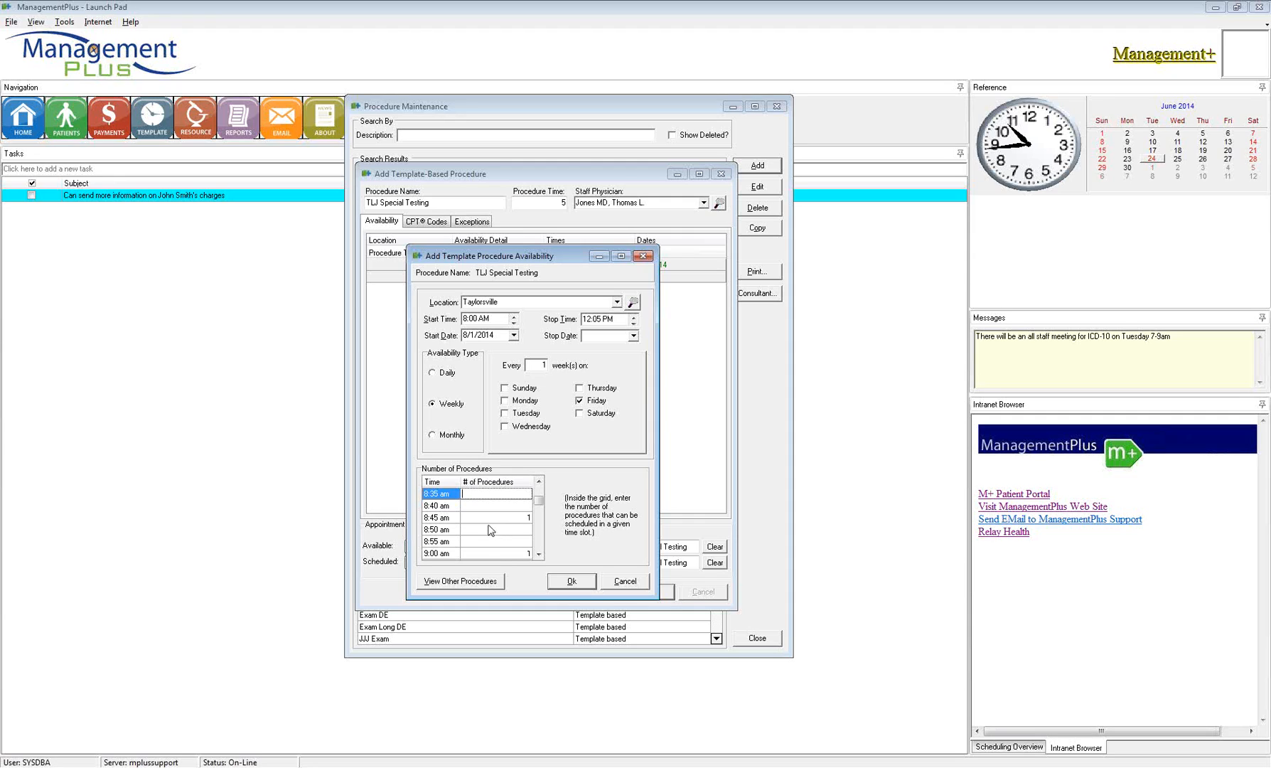
Allow one procedure in each of the 9:10 and 9:20 am slots.
left_click(539, 554)
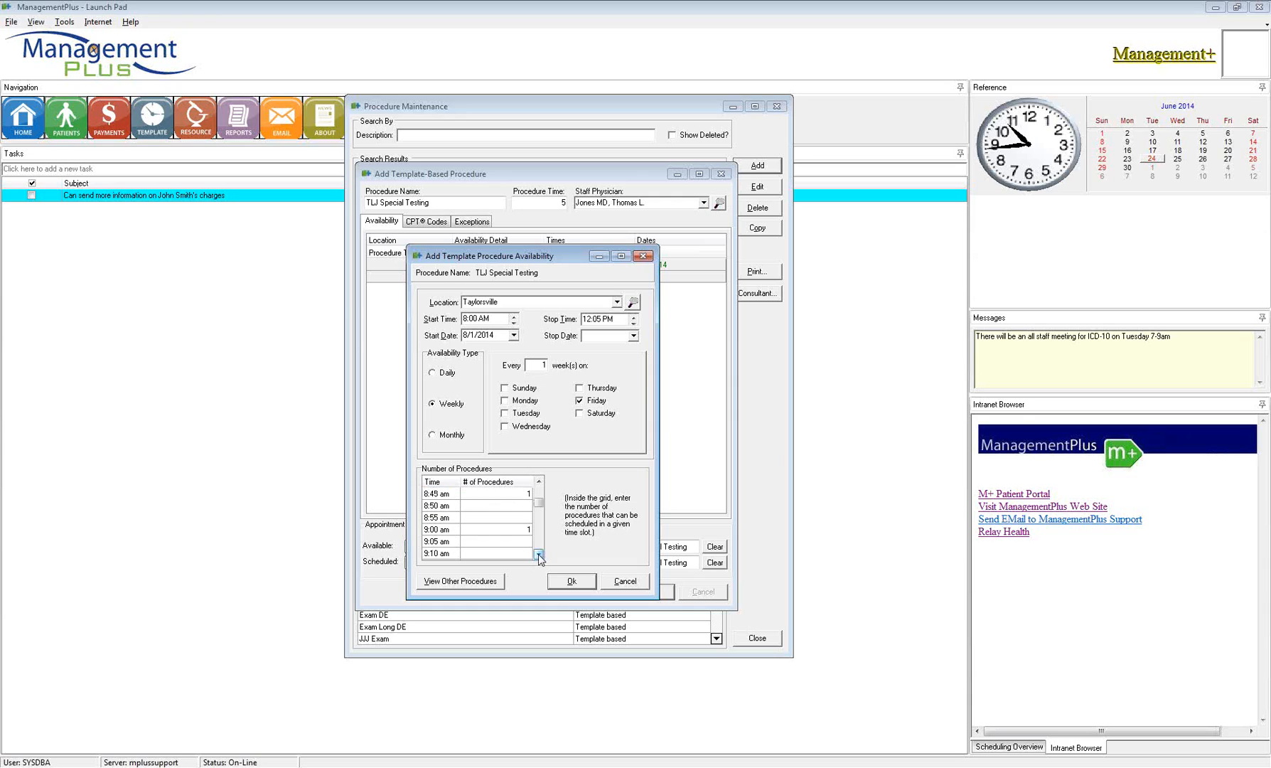
left_click(526, 553)
left_click(539, 554)
left_click(539, 554)
left_click(525, 553)
key("Down")
key("Down")
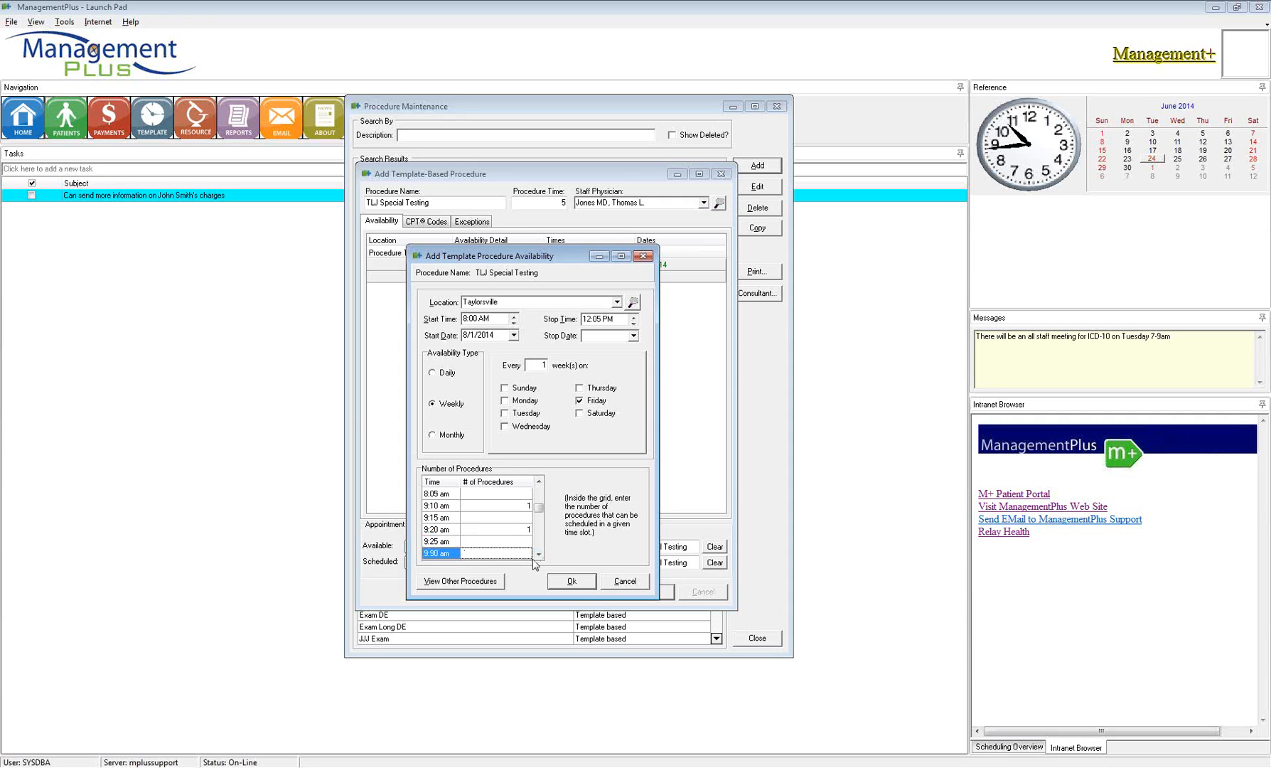
Allow one procedure in selected slots from 9:30 through 10:45 am, including 9:40 and 10:30.
key("Down")
key("Down")
key("Down")
key("Down")
key("Down")
key("Down")
key("Up")
key("Down")
key("Down")
key("Down")
key("Up")
type("1")
key("Down")
type("1")
key("Down")
key("Down")
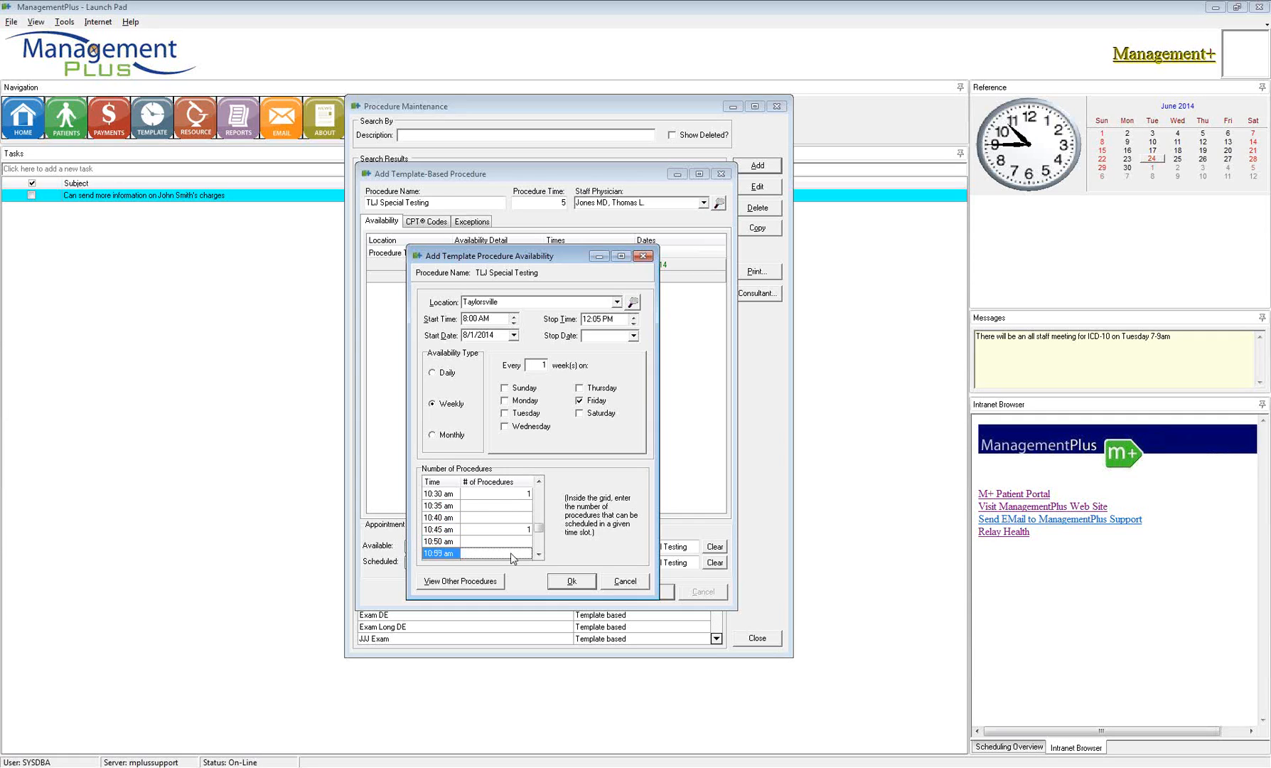
Enter procedure counts in the remaining slots after 10:45 am and save the Taylorsville availability entry.
key("Down")
type("1")
key("Down")
key("Down")
type("1")
key("Down")
type("1")
key("Down")
key("Down")
type("13")
left_click(566, 583)
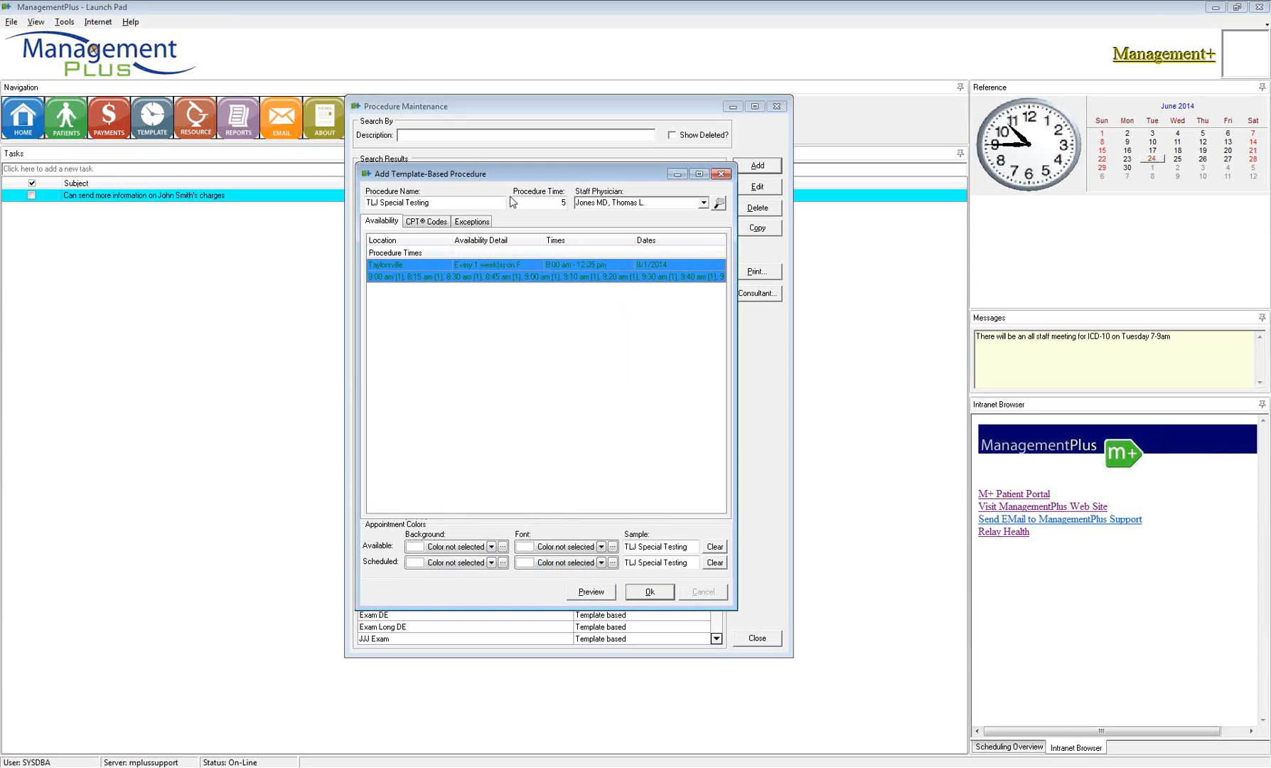
Add a second availability entry for Main Office from 1:00 PM to 5:00 PM, weekly on Friday.
left_click(485, 201)
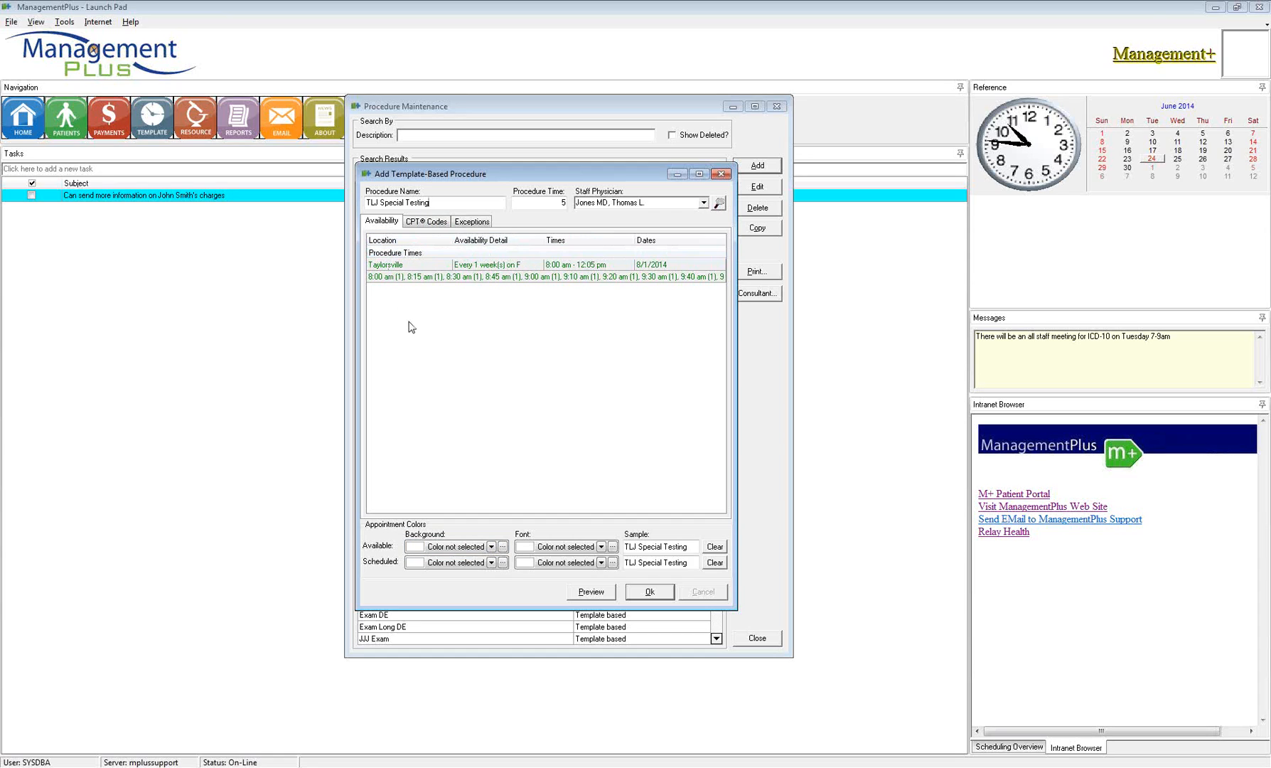
right_click(498, 322)
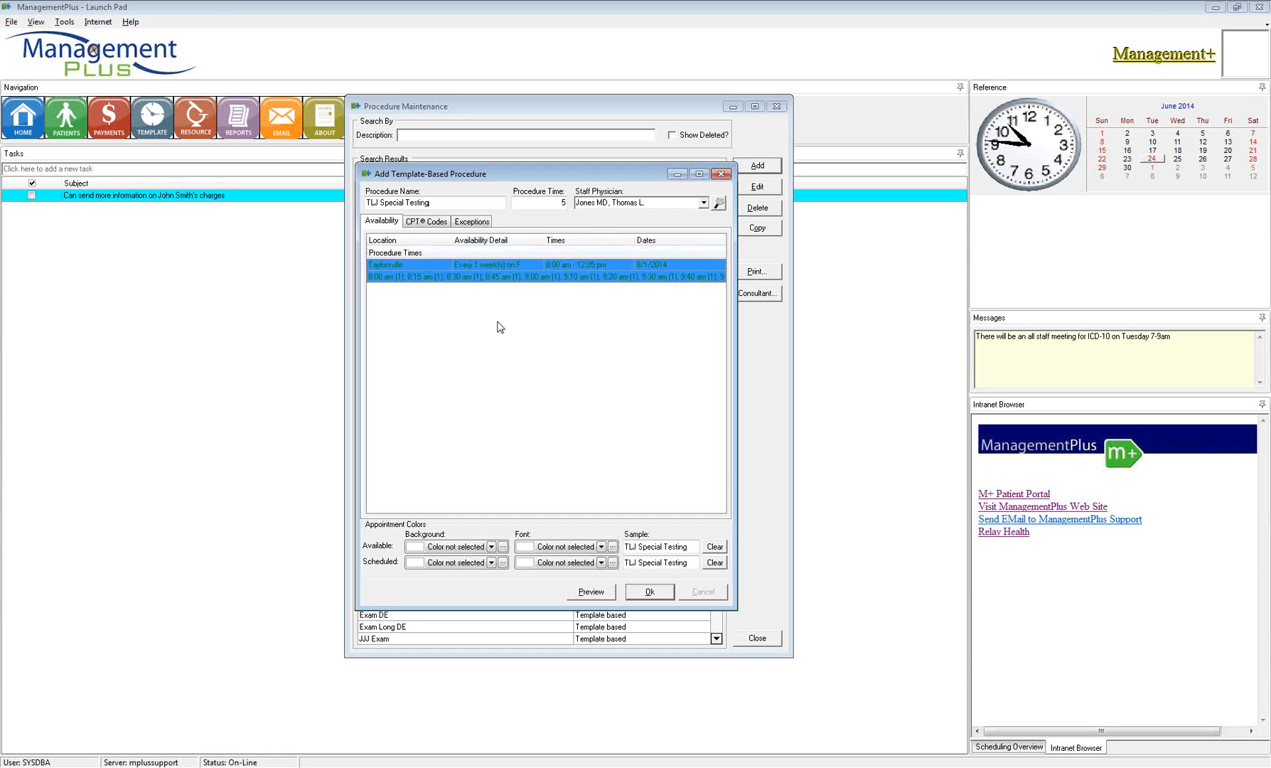
left_click(530, 331)
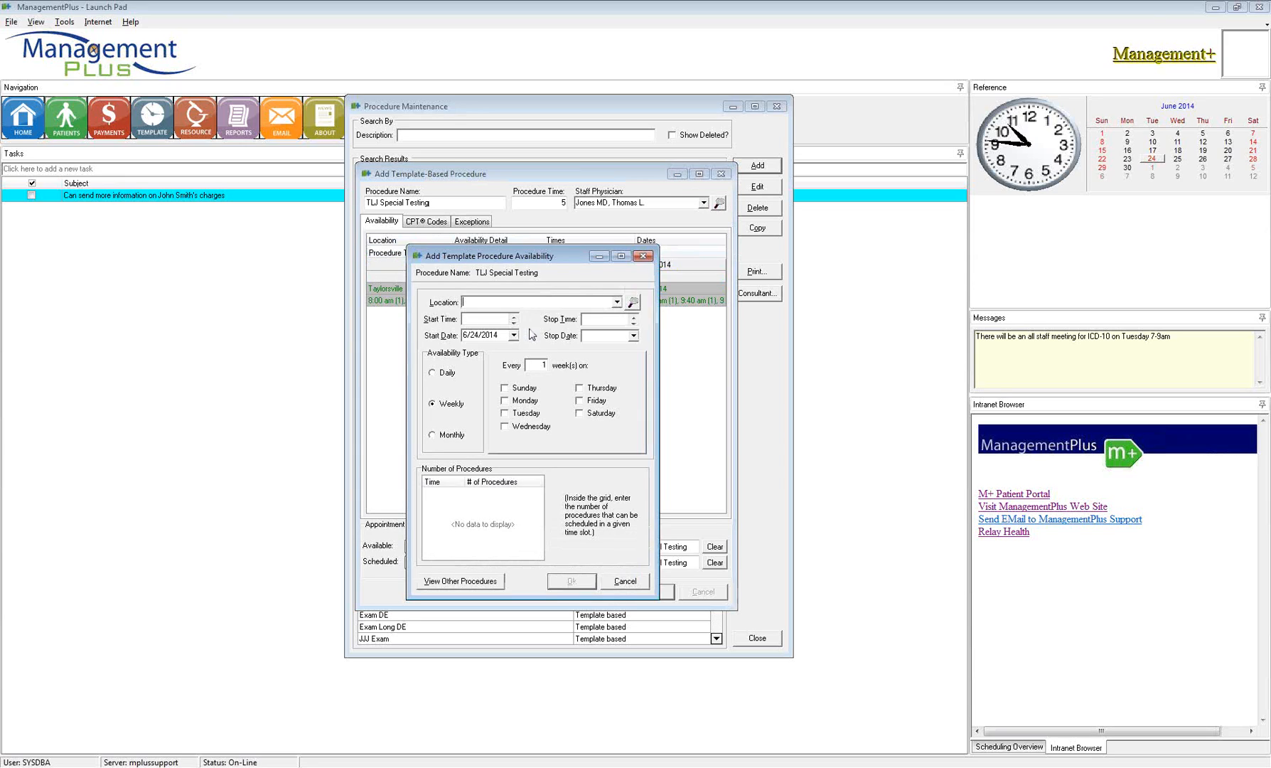
left_click(495, 322)
type("1")
type(":00 p")
type("5:00 p")
left_click(580, 400)
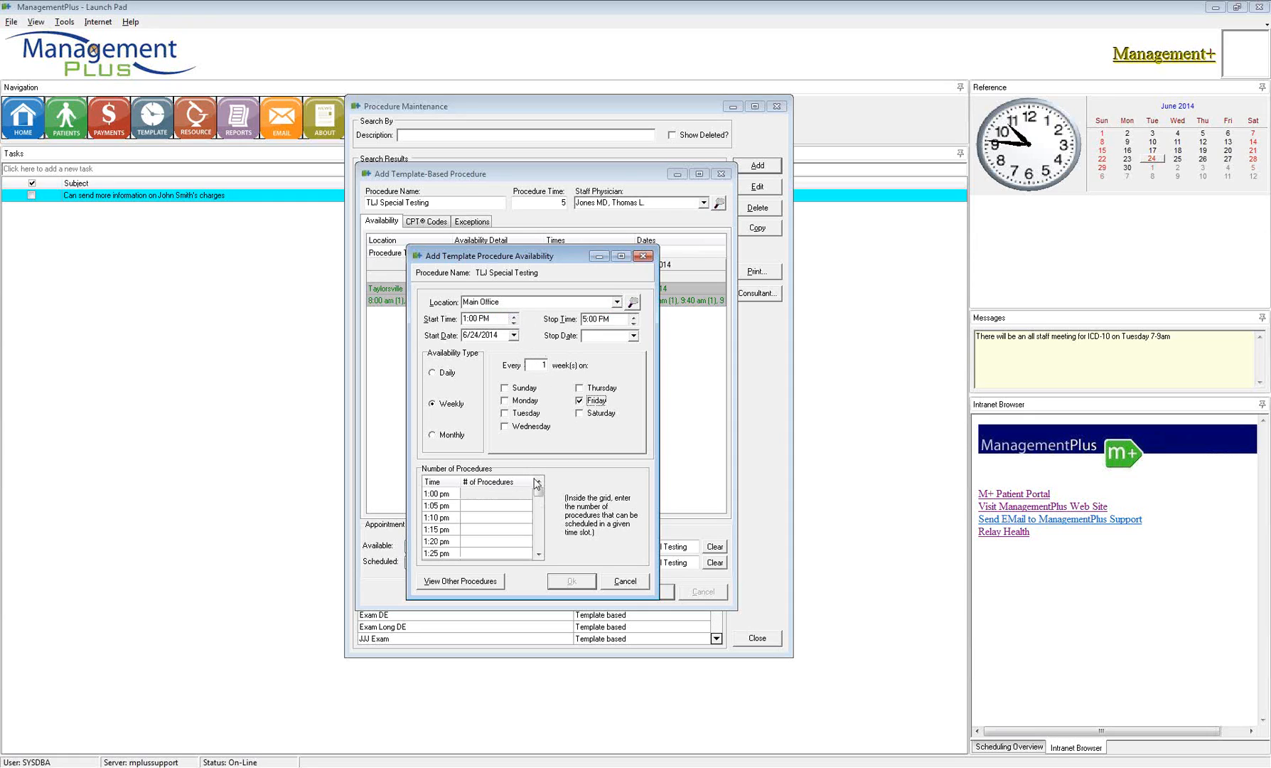
Allow one procedure every half hour from 1:30 to 4:30 pm and save the Main Office availability entry.
left_click(538, 554)
left_click(538, 554)
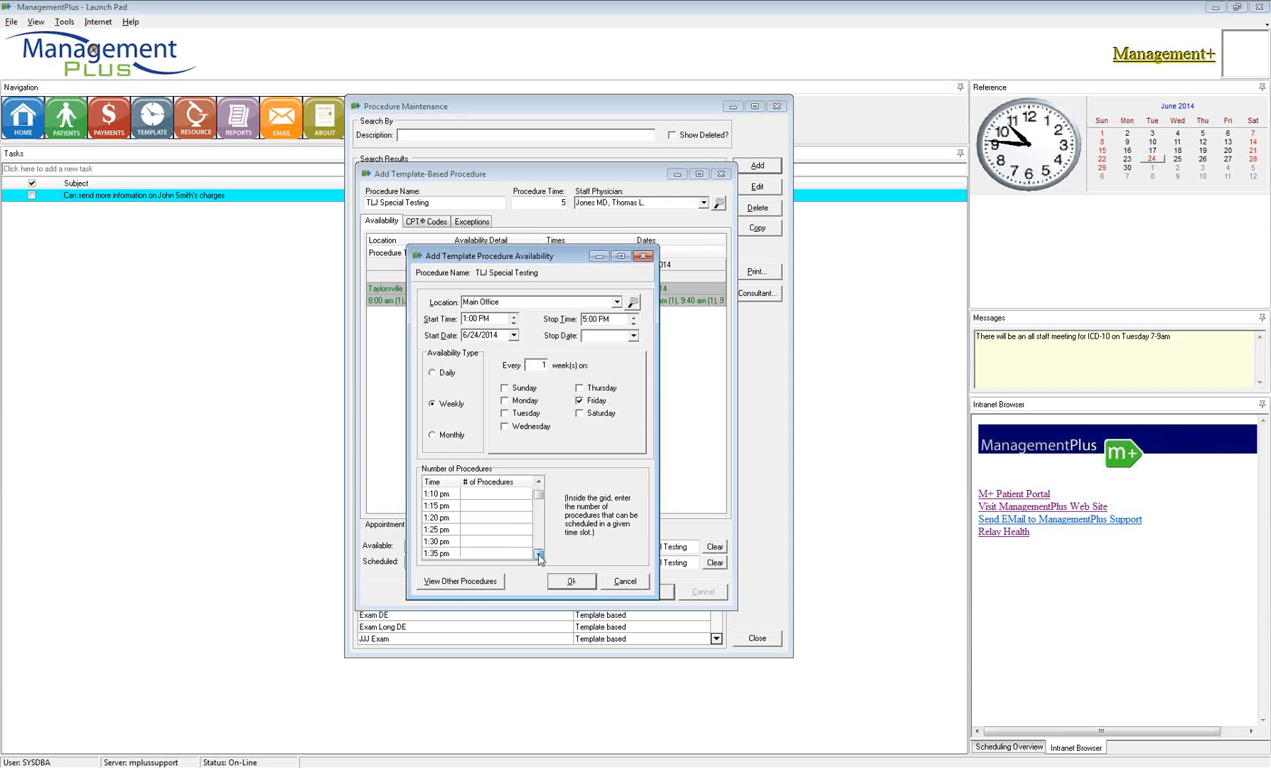
left_click(524, 541)
type("1")
key("Return")
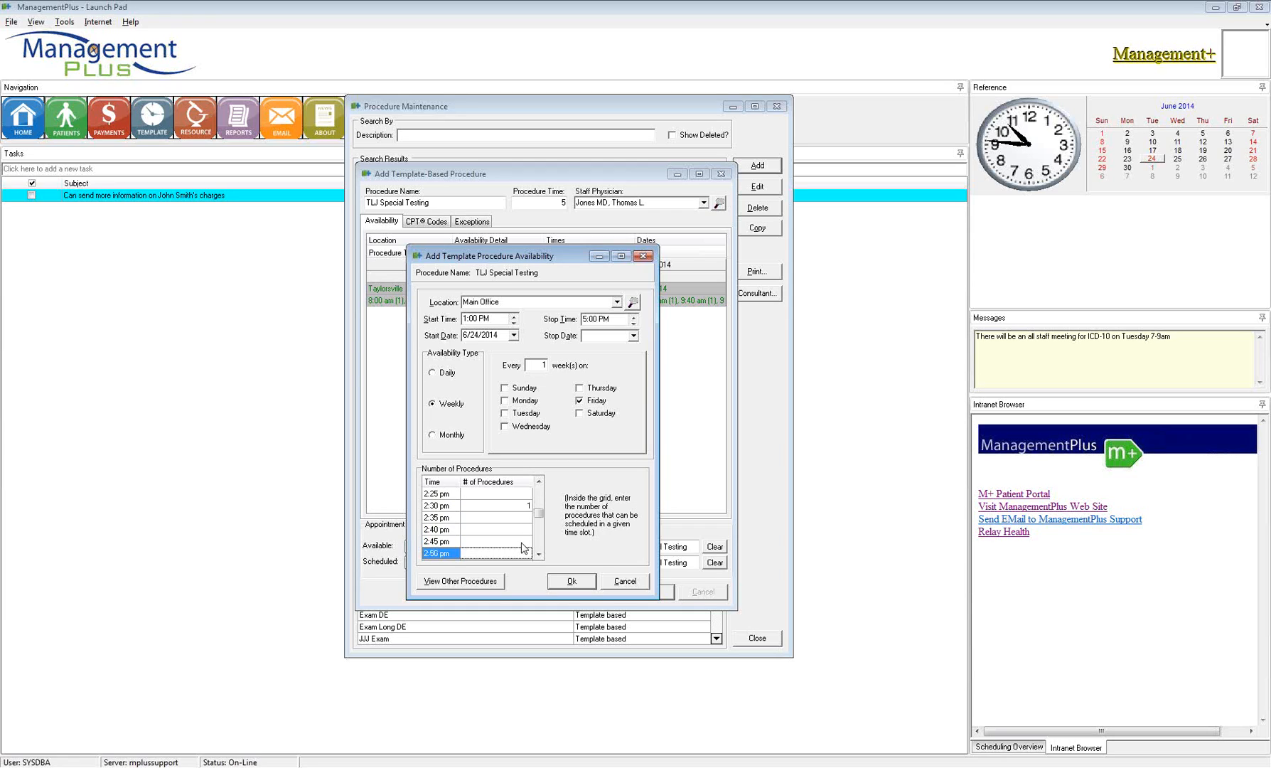
key("Down")
key("Down")
key("Down")
key("Down")
key("Down")
key("Down")
key("Down")
key("Down")
key("Down")
left_click(570, 583)
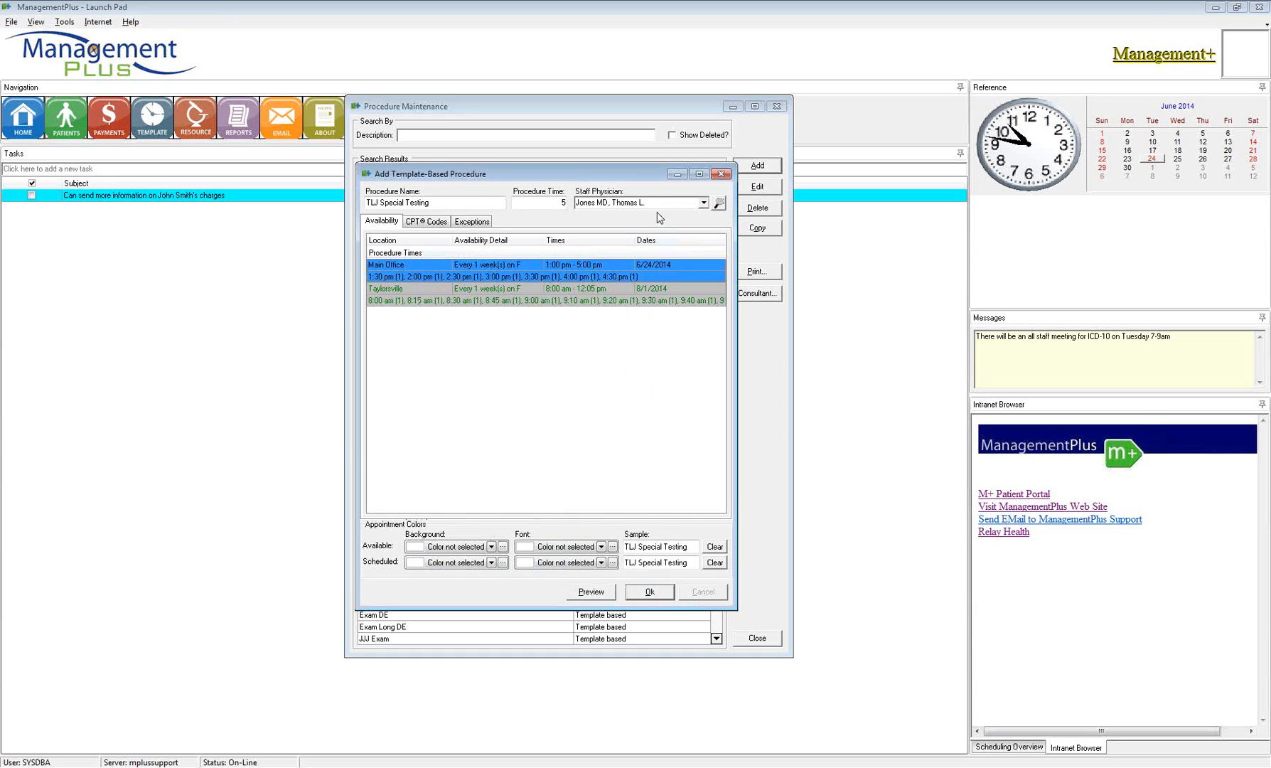
Open the Taylorsville availability entry for editing.
left_click(500, 204)
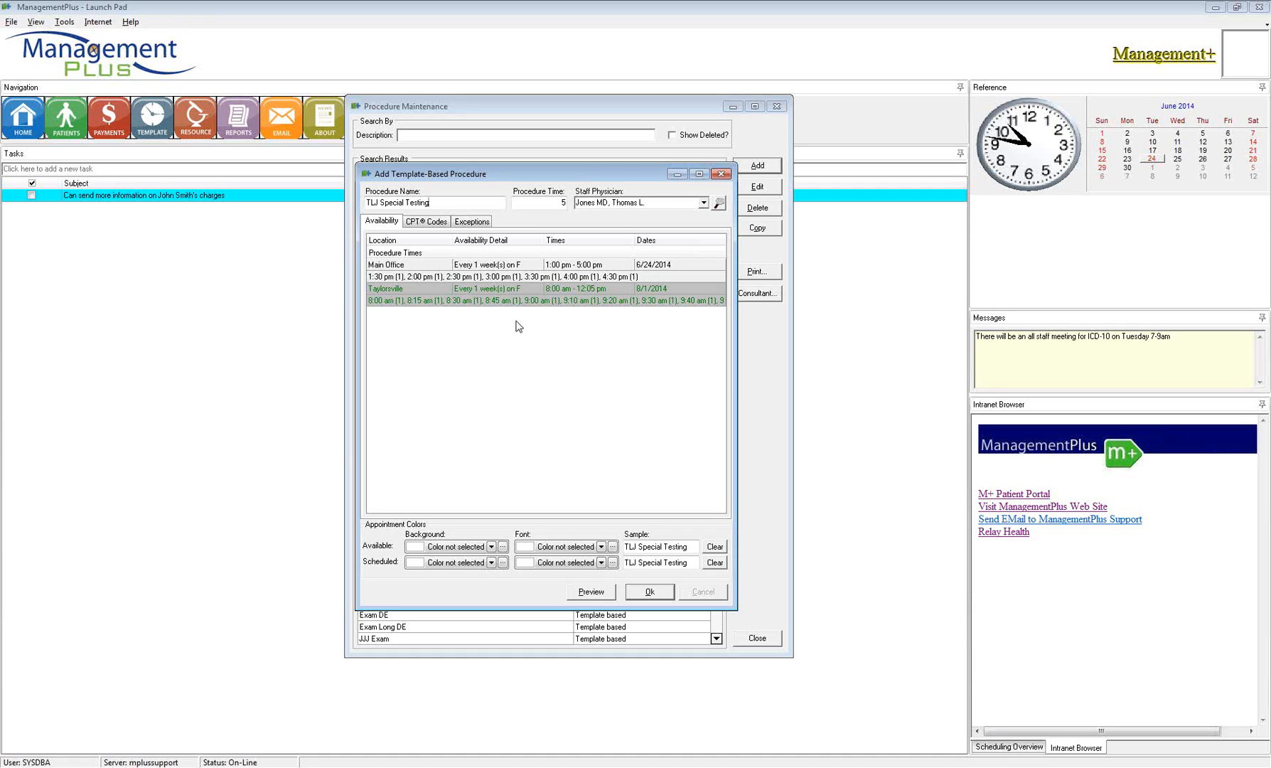
right_click(517, 298)
left_click(546, 320)
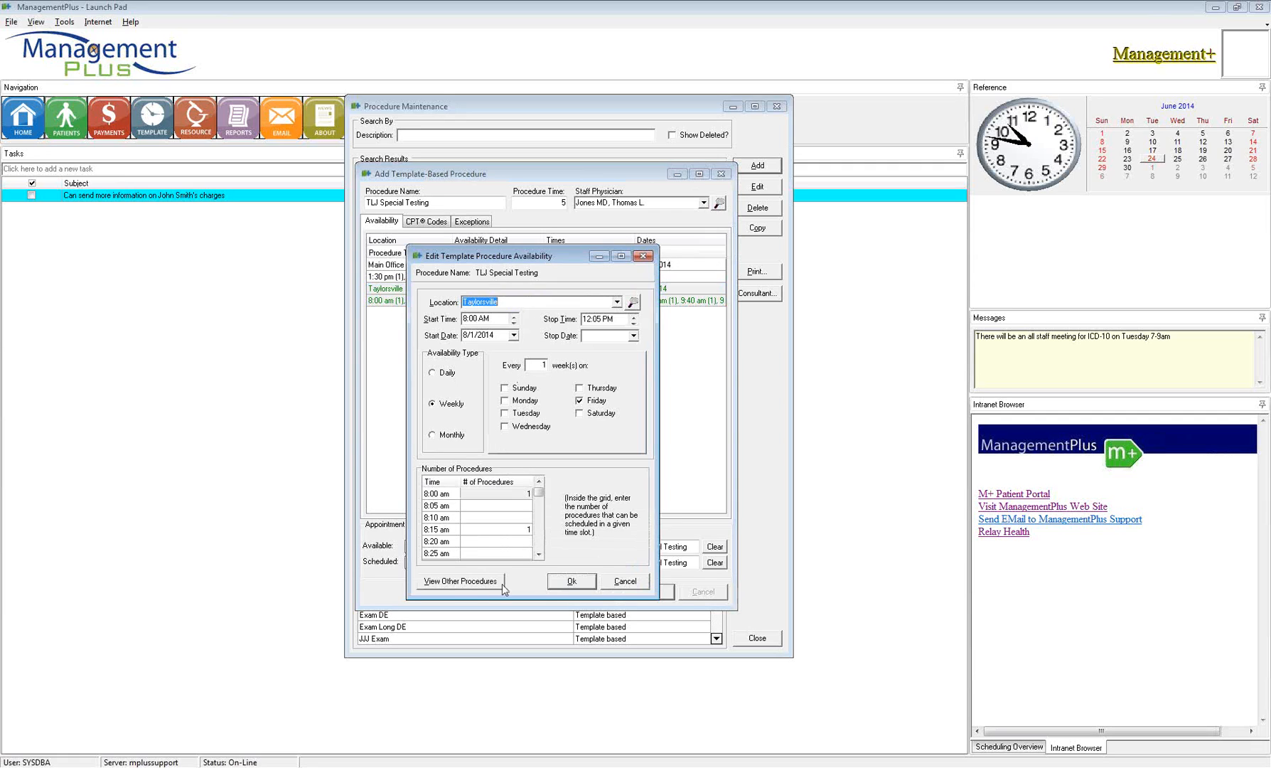
Review the physician's other template procedures at Taylorsville, and close the availability entry with its settings accepted.
left_click(442, 583)
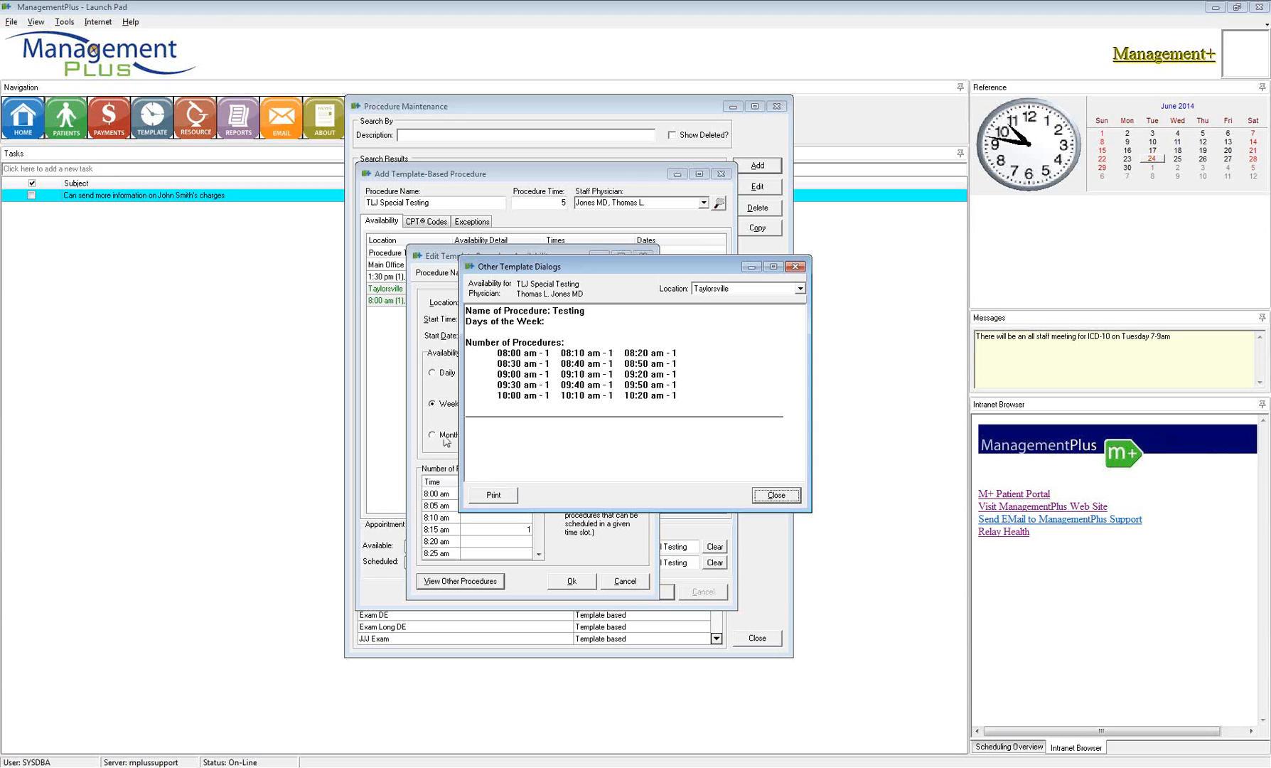
left_click(777, 496)
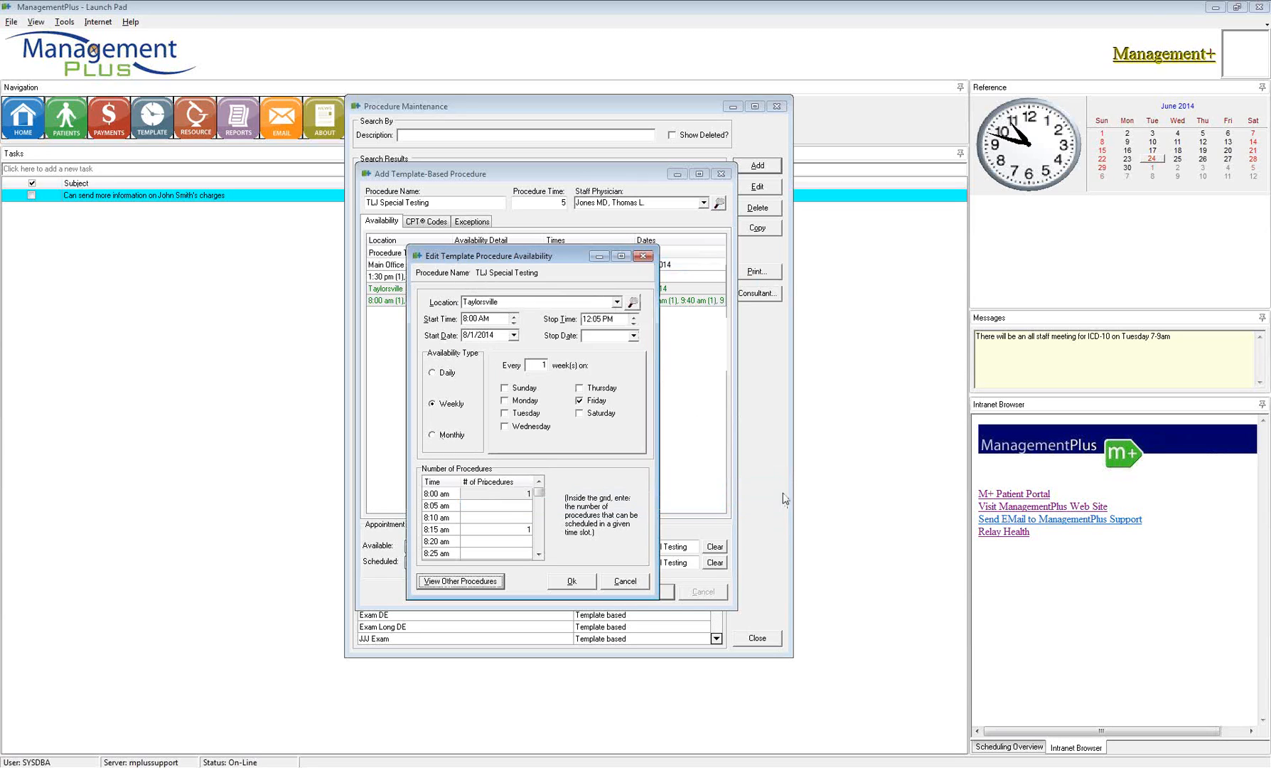
left_click(573, 582)
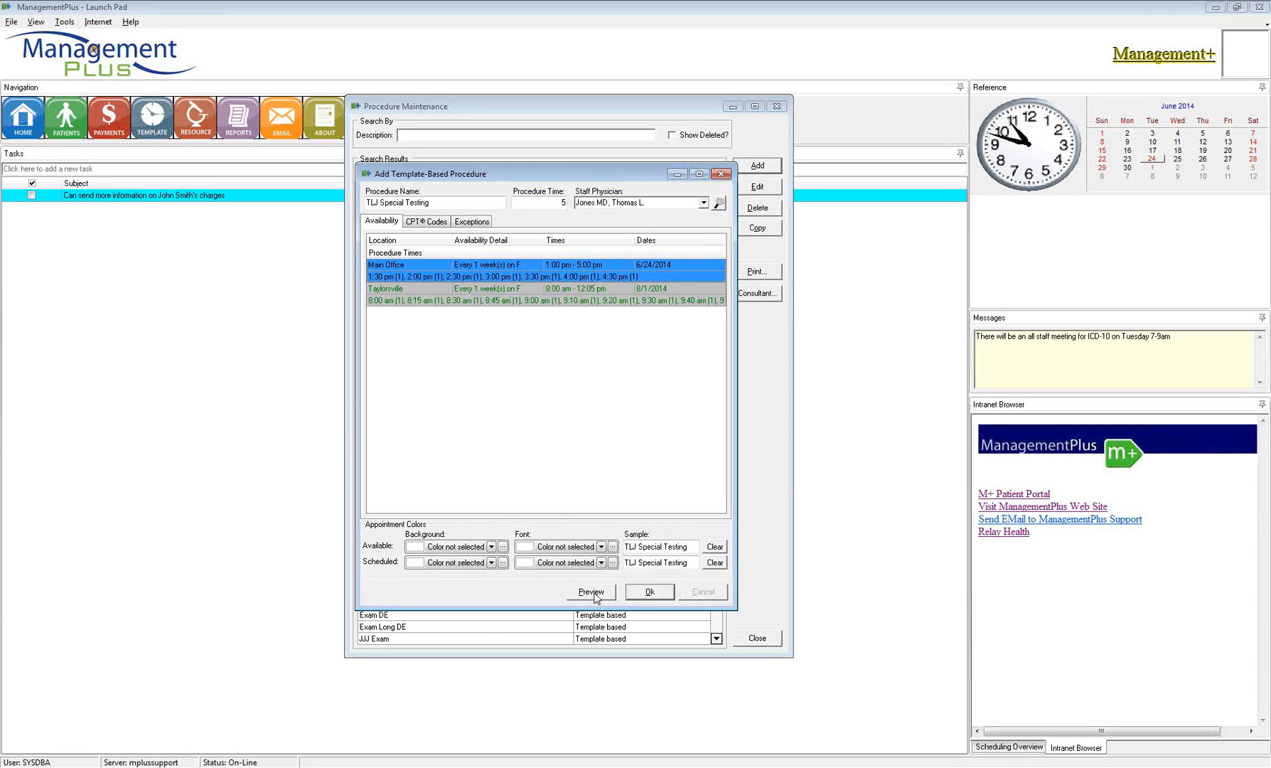
Preview the physician's Taylorsville schedule for 08/01/2014.
left_click(589, 593)
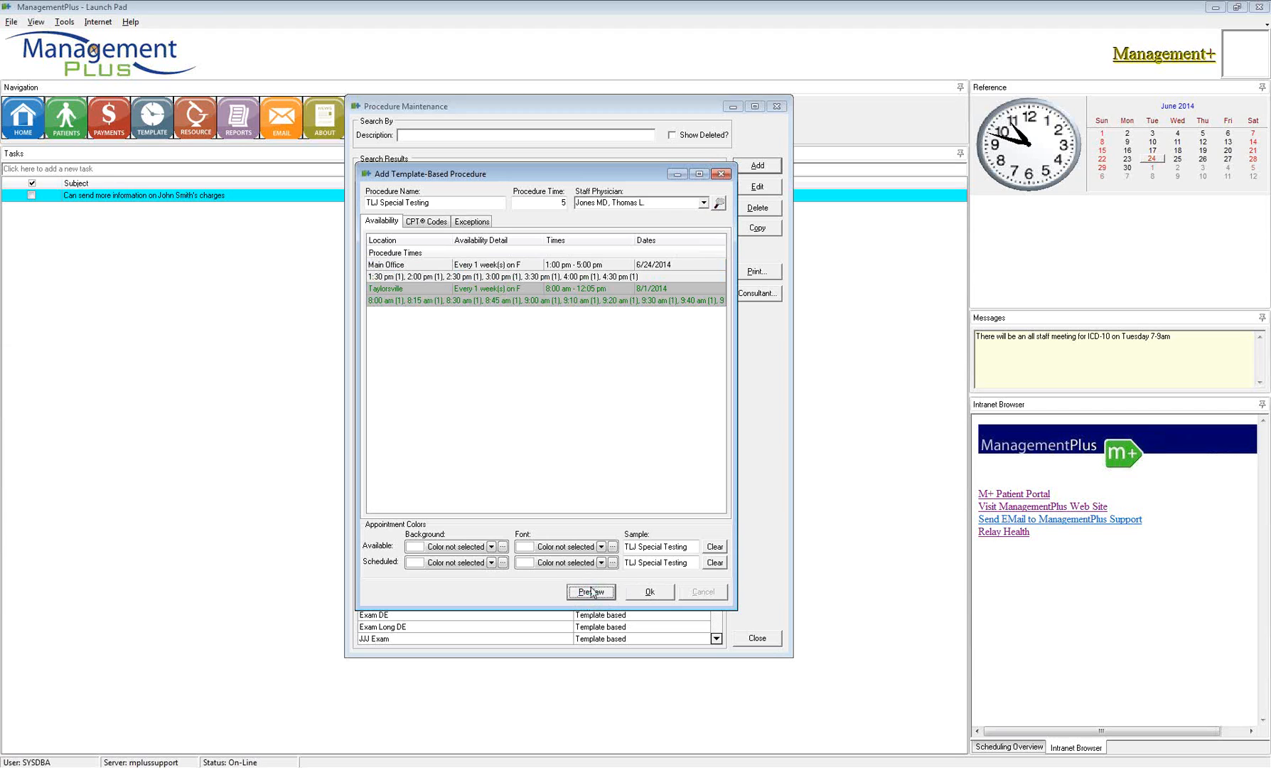
left_click_drag(652, 203, 560, 191)
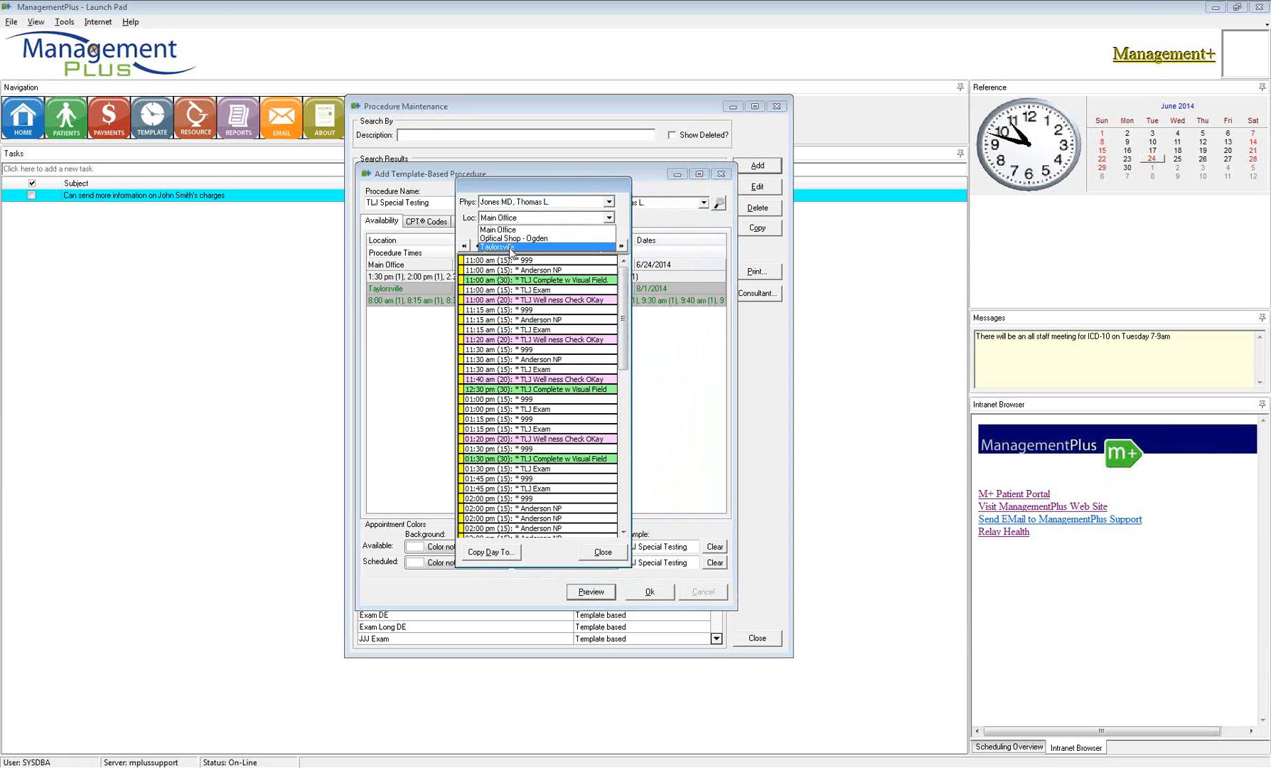
left_click(517, 247)
left_click(542, 247)
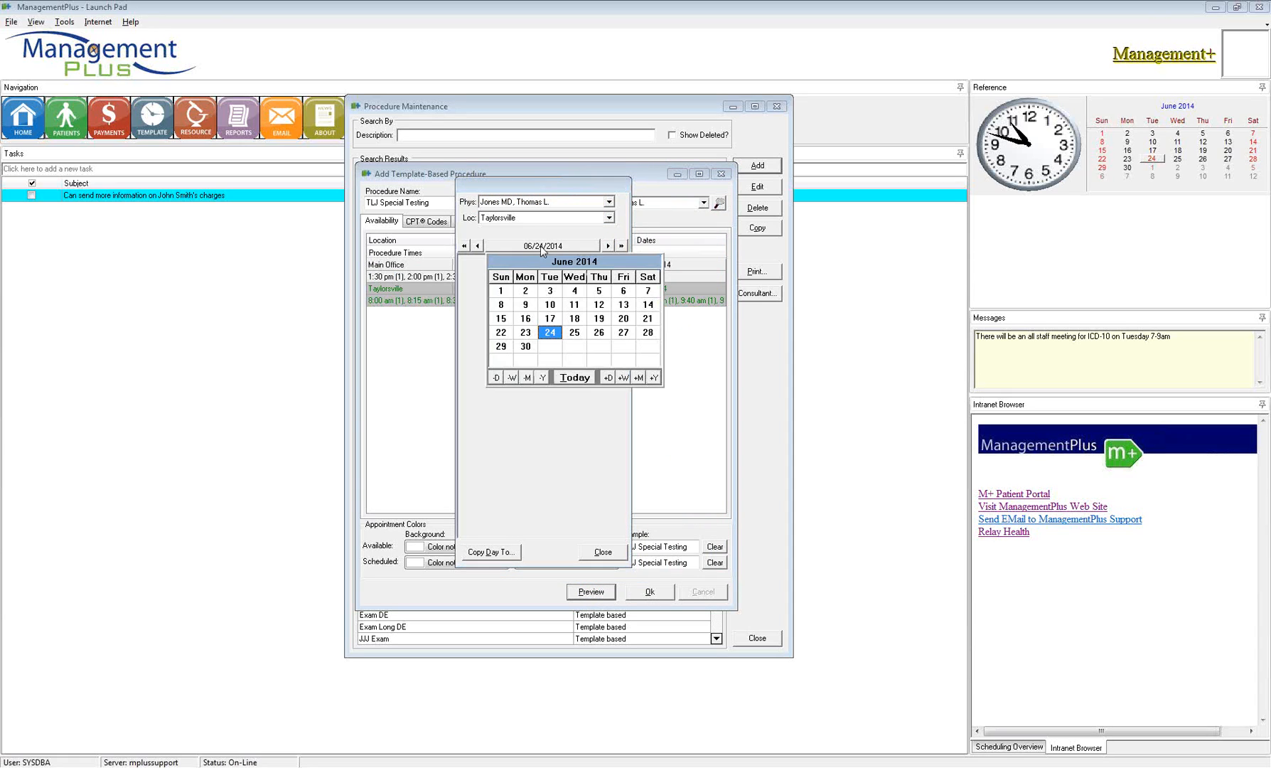
left_click(639, 378)
left_click(639, 377)
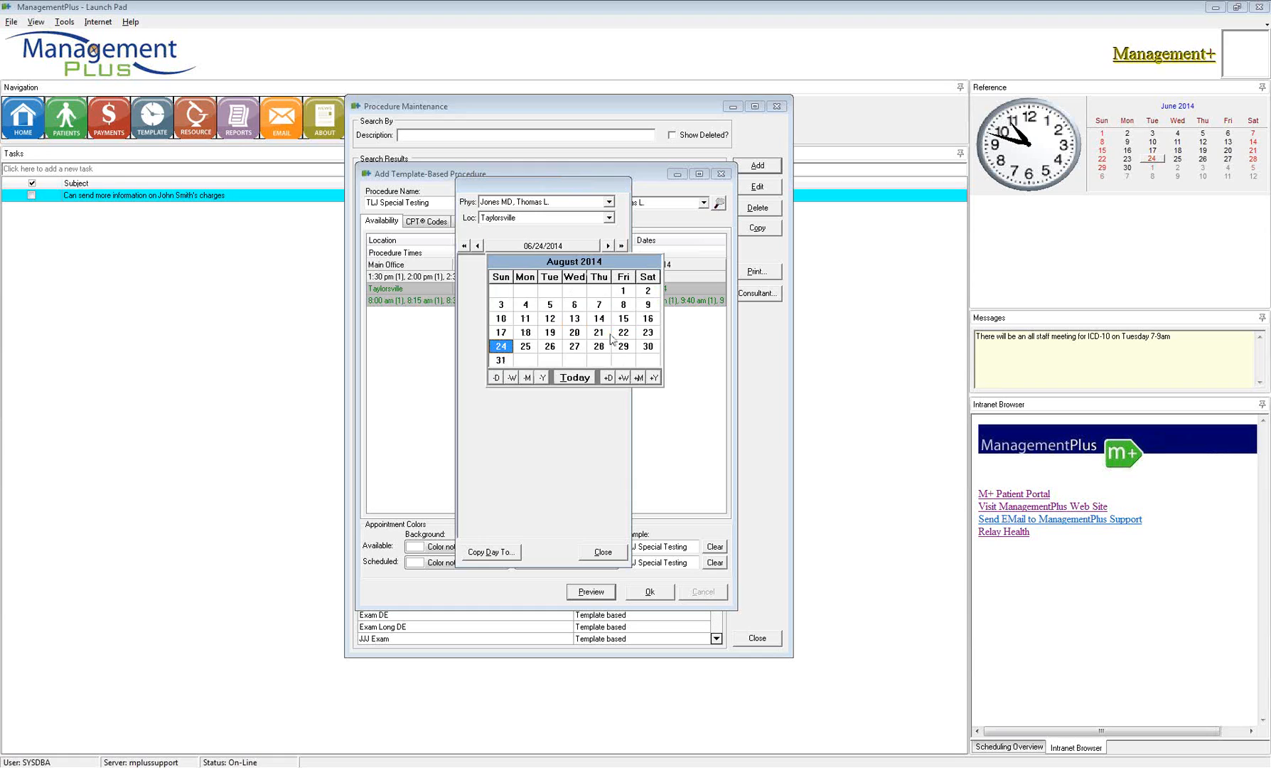
left_click(623, 291)
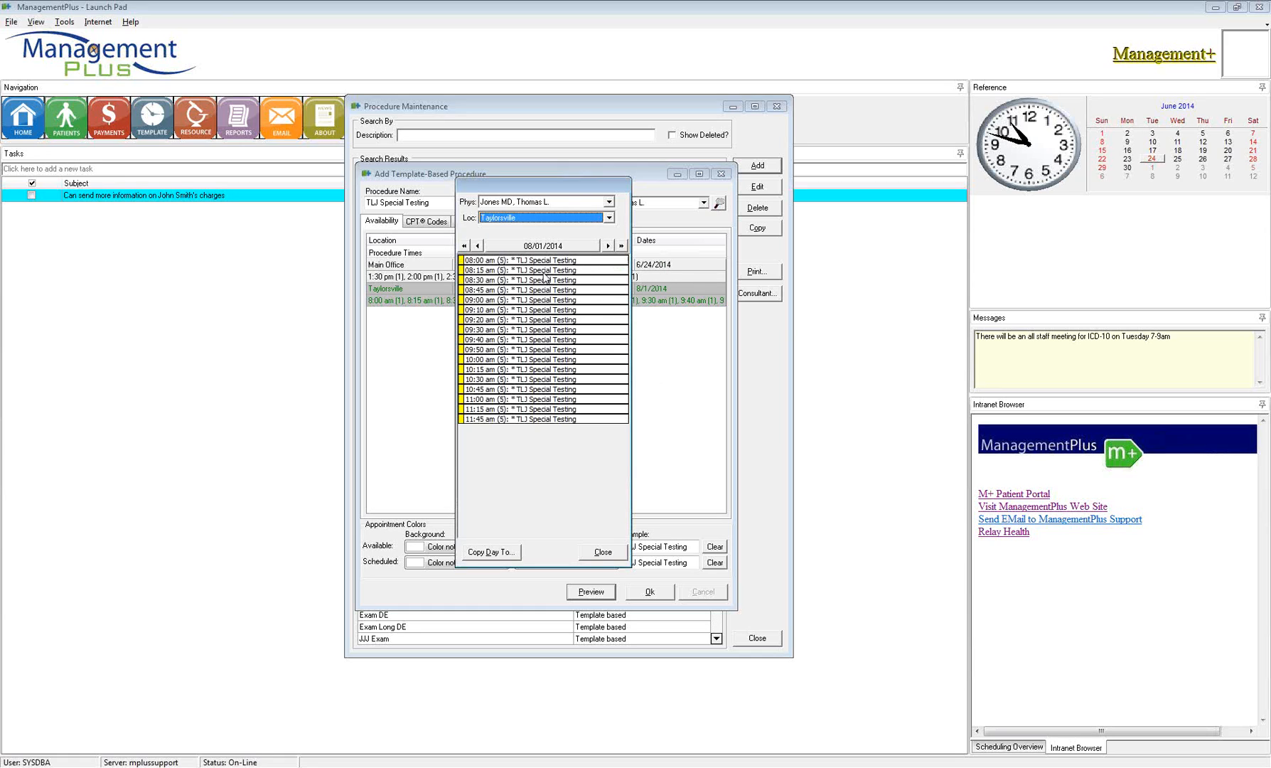
Preview the Main Office afternoon schedule for 08/01/2014 and close the preview.
left_click(519, 217)
left_click(511, 235)
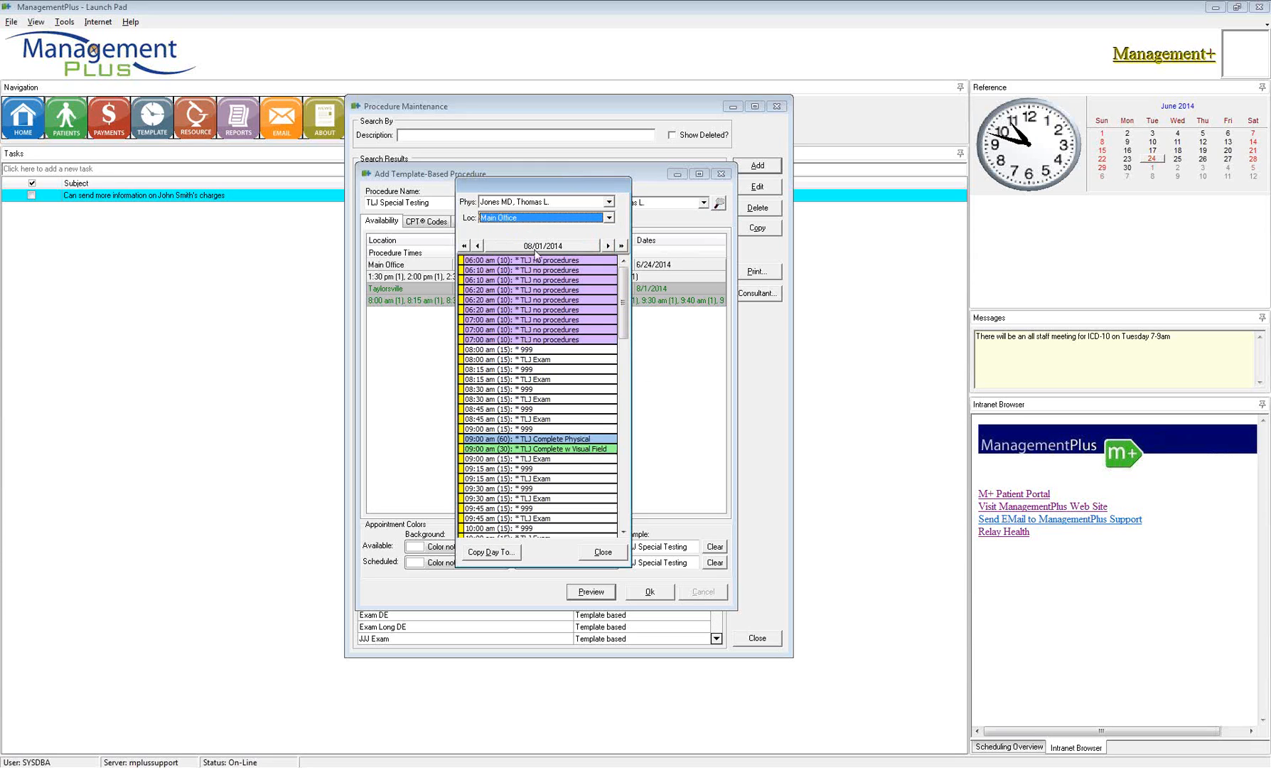
left_click_drag(621, 311, 618, 505)
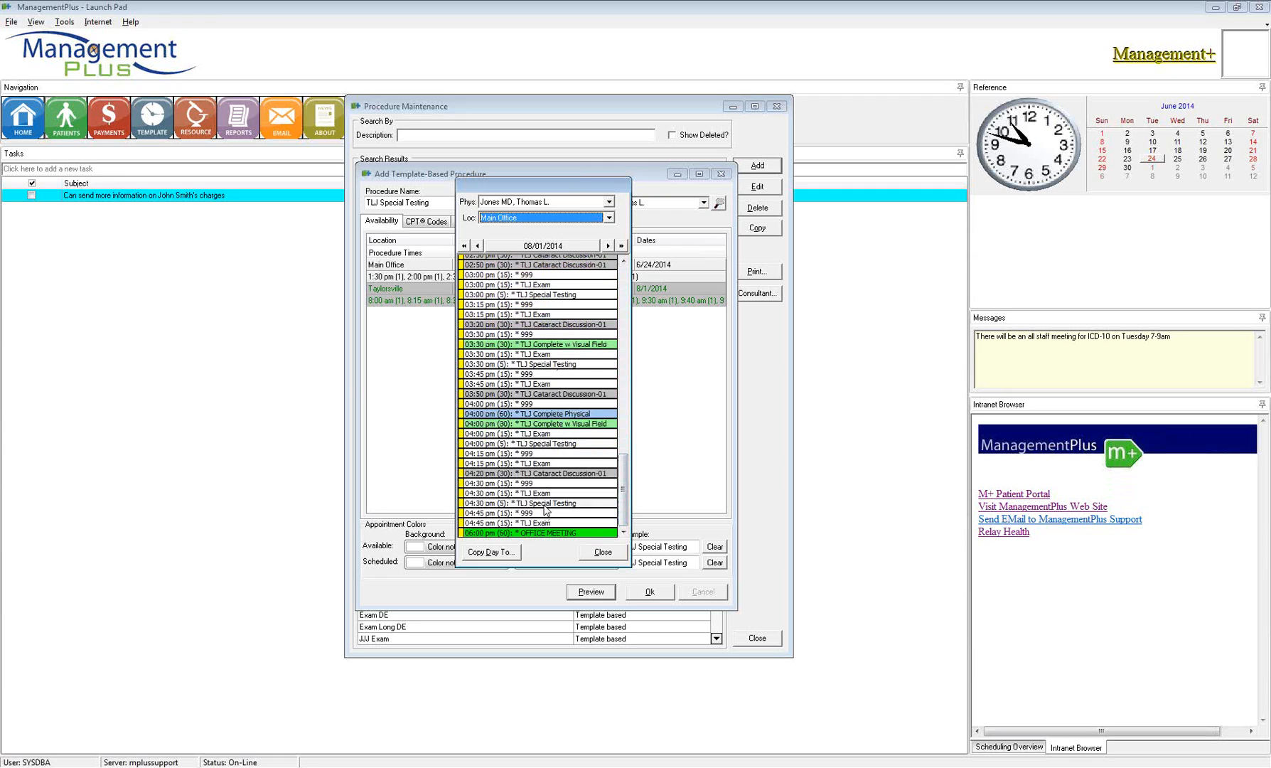
left_click(603, 554)
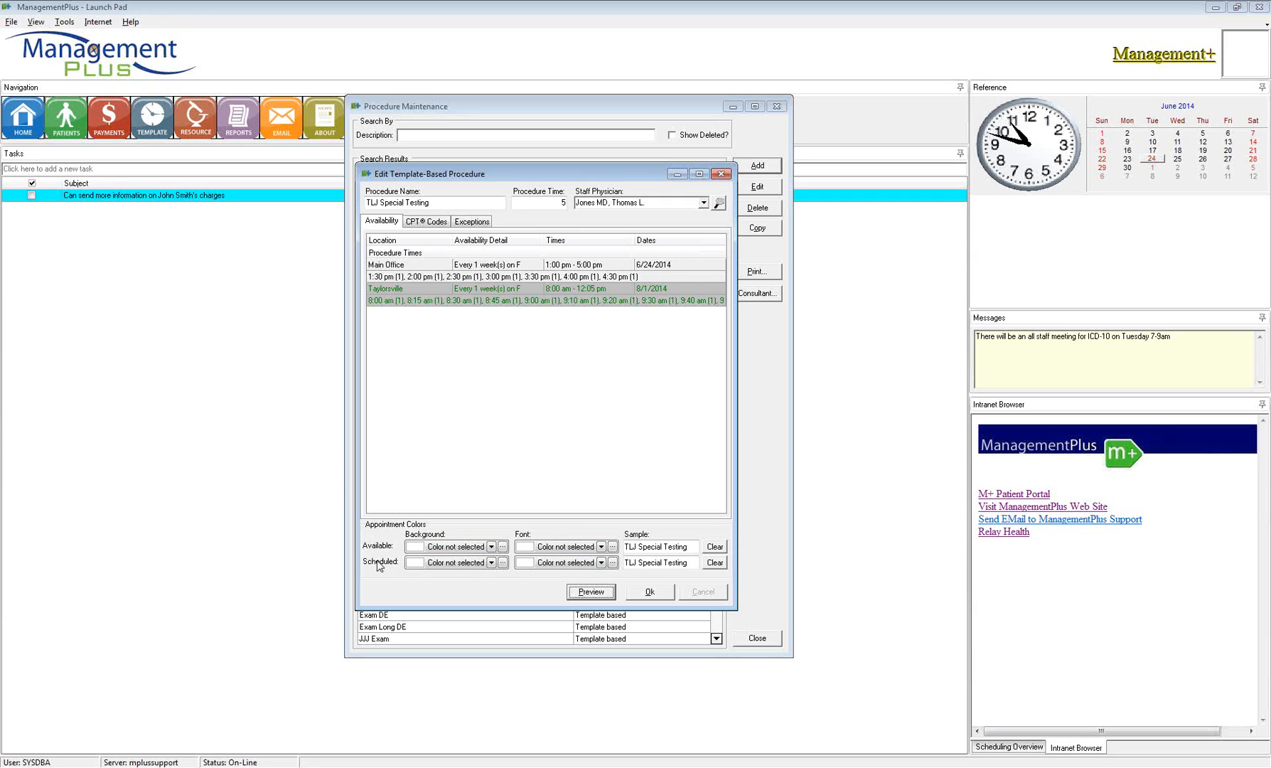
Preview the Main Office schedule for Friday 06/27/2014, examine its afternoon slots, and close the preview.
left_click(586, 592)
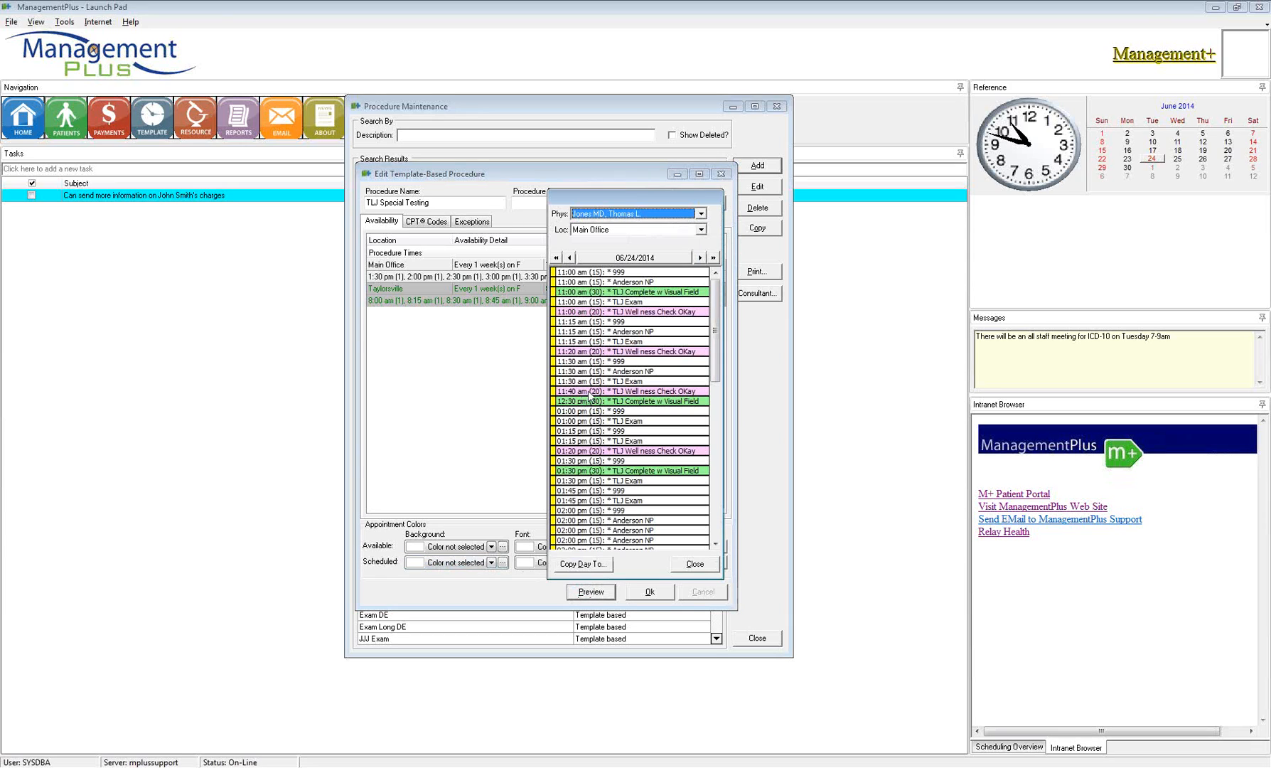
left_click(640, 258)
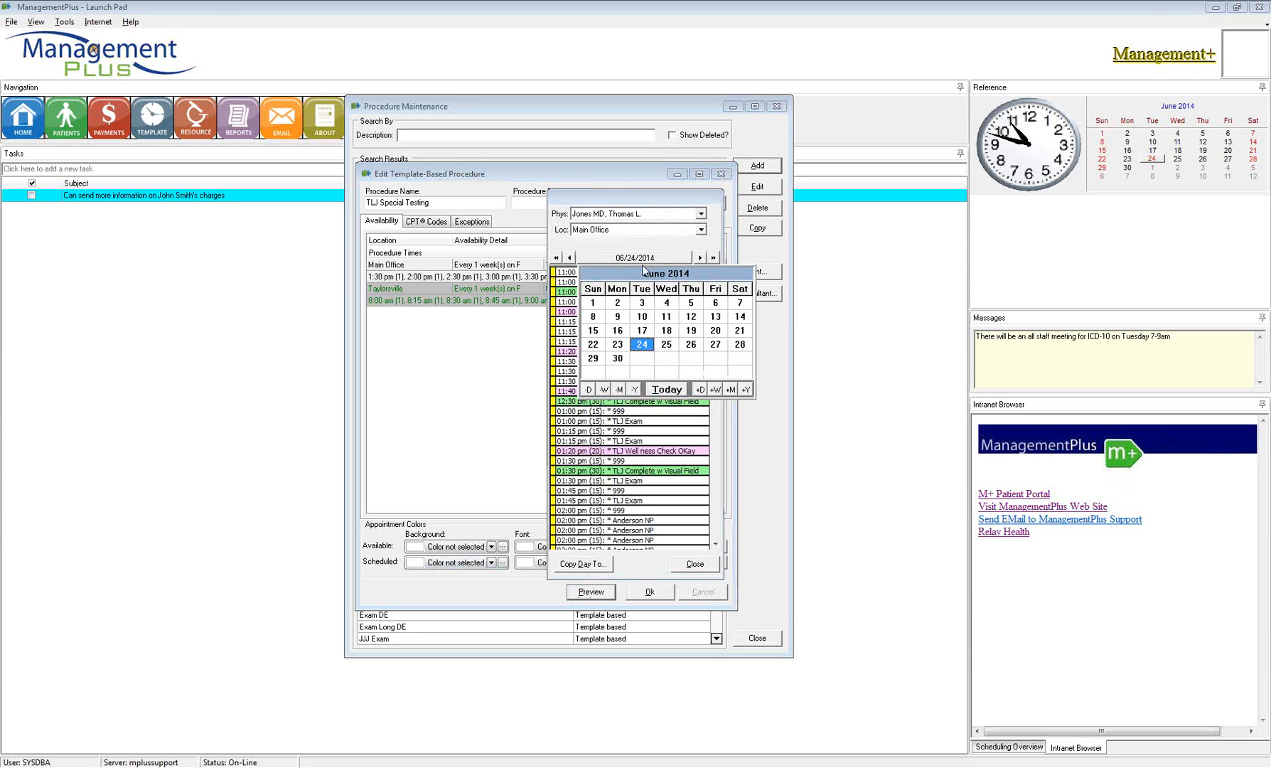
left_click(716, 344)
left_click(715, 394)
left_click_drag(716, 420, 717, 425)
left_click(717, 475)
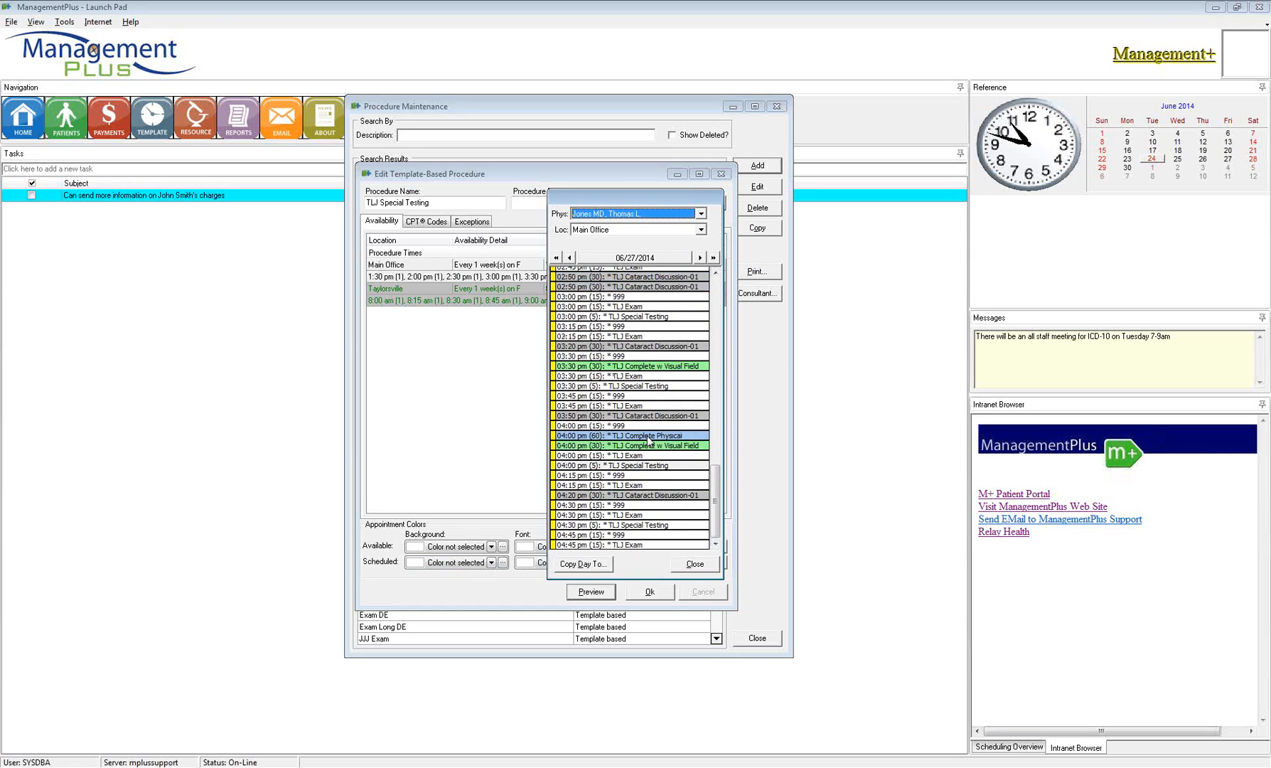
left_click(688, 563)
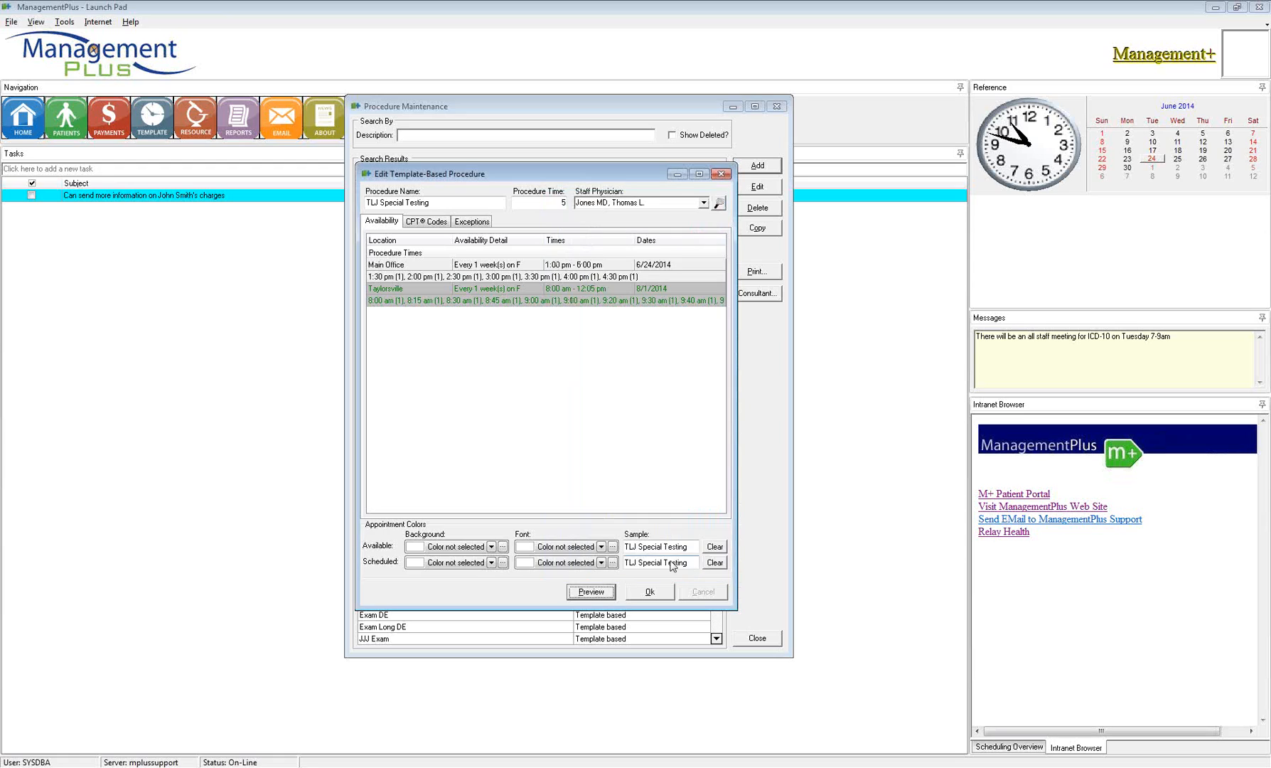
left_click(492, 546)
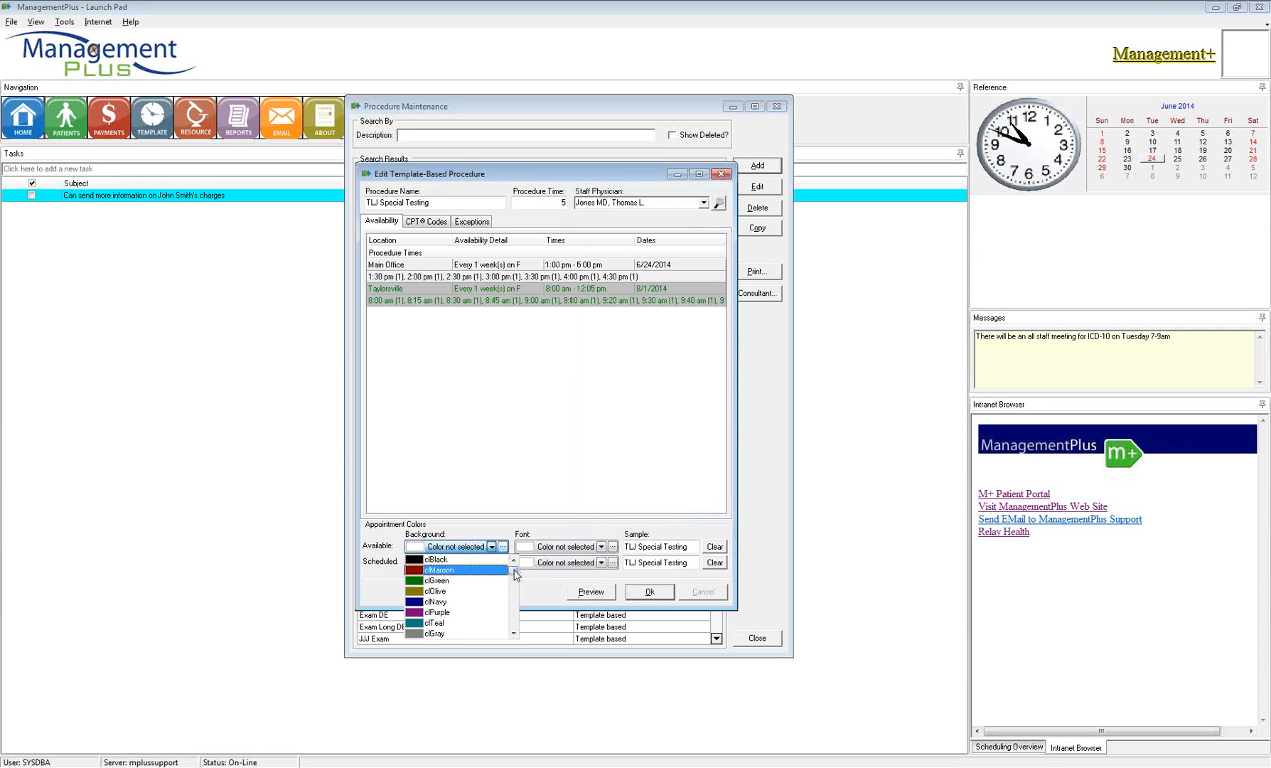
mouse_move(514, 572)
left_mouse_down()
mouse_move(515, 597)
mouse_move(515, 568)
left_mouse_up()
left_click(504, 526)
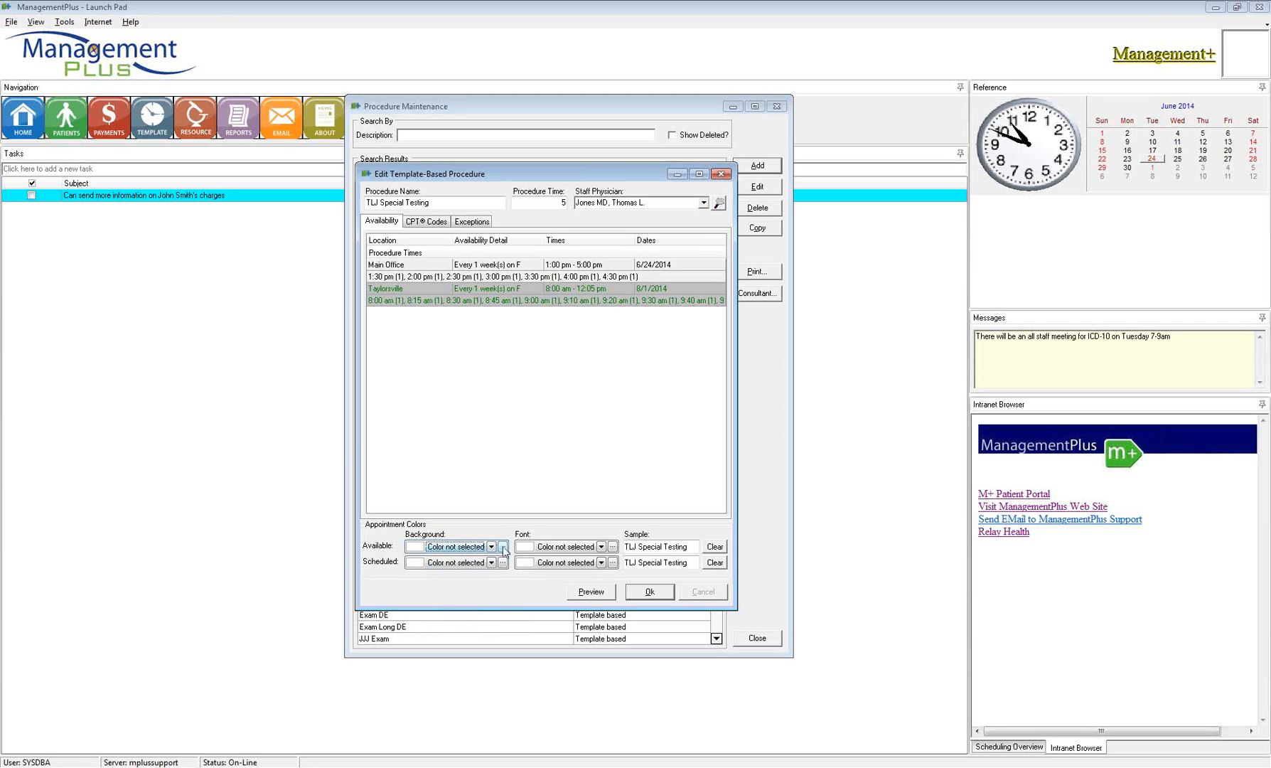
Set the Available background to a light blue custom color with RGB 174, 174, 255, and add it to the custom colors.
left_click(502, 547)
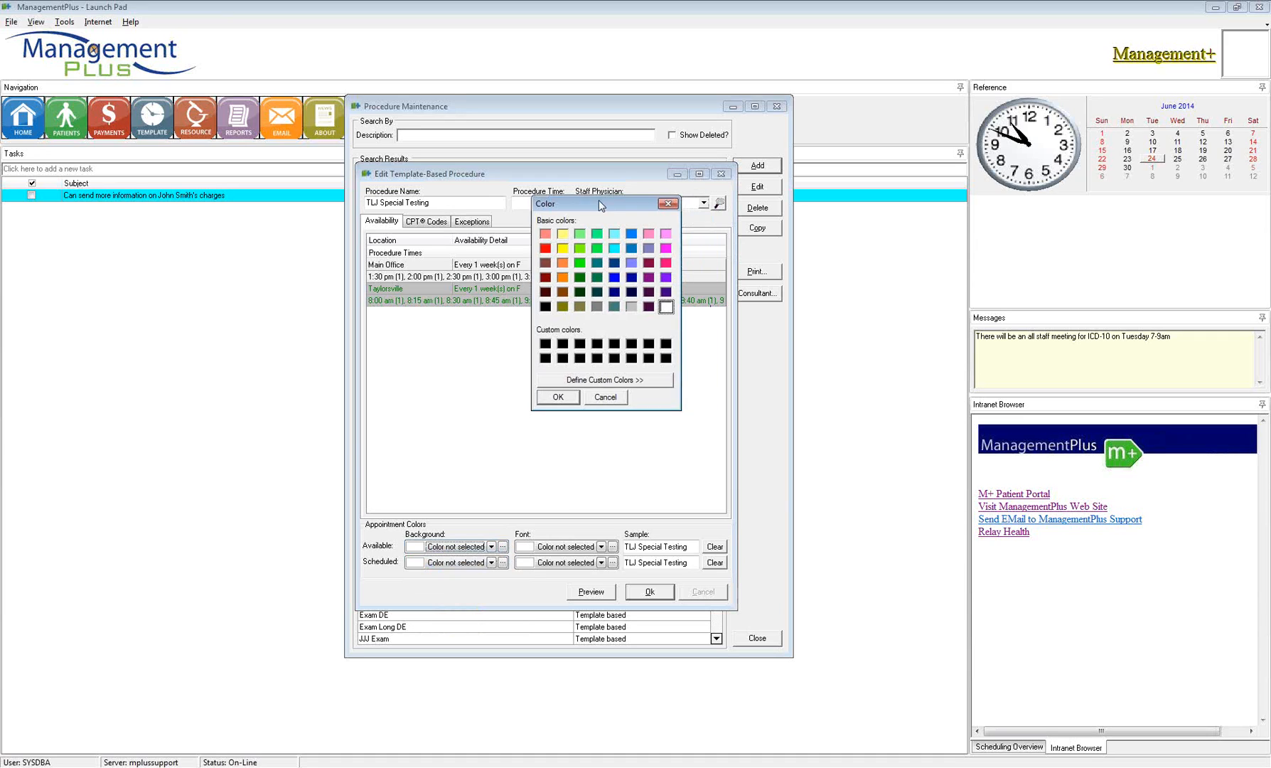
left_click(566, 384)
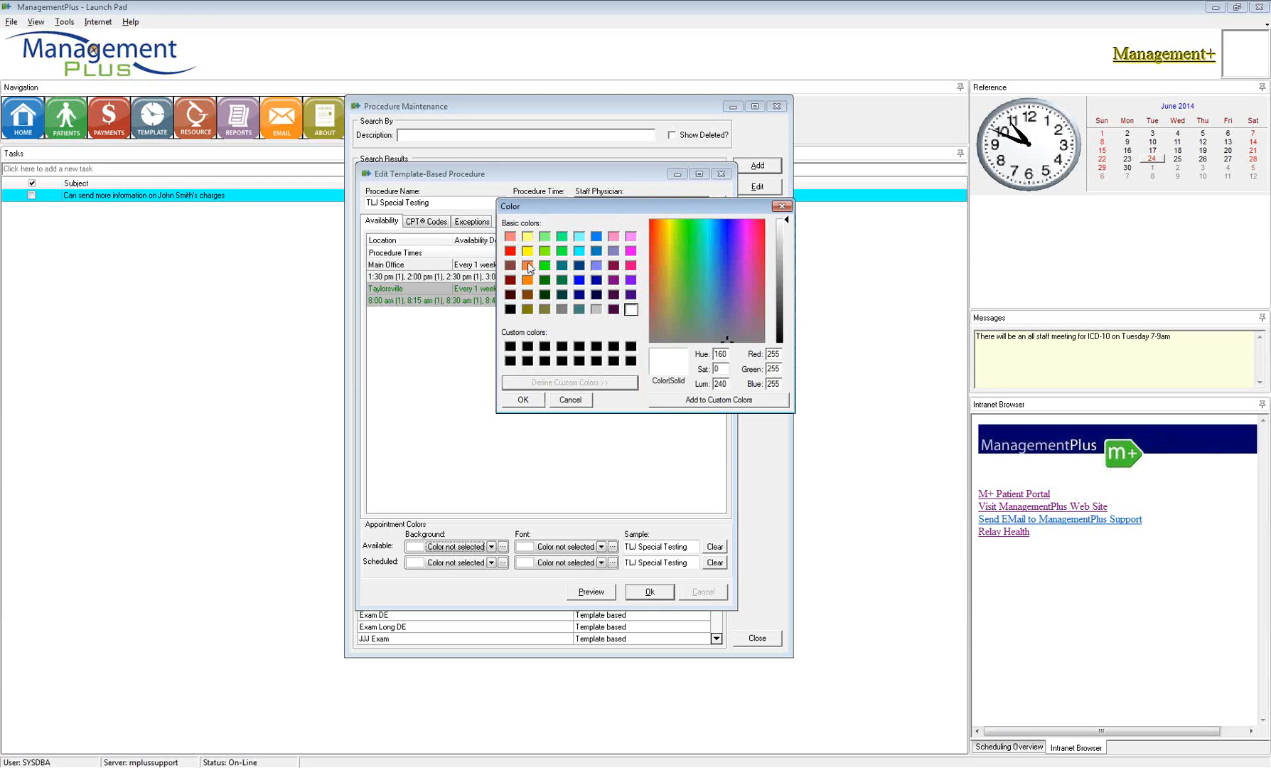
left_click(580, 281)
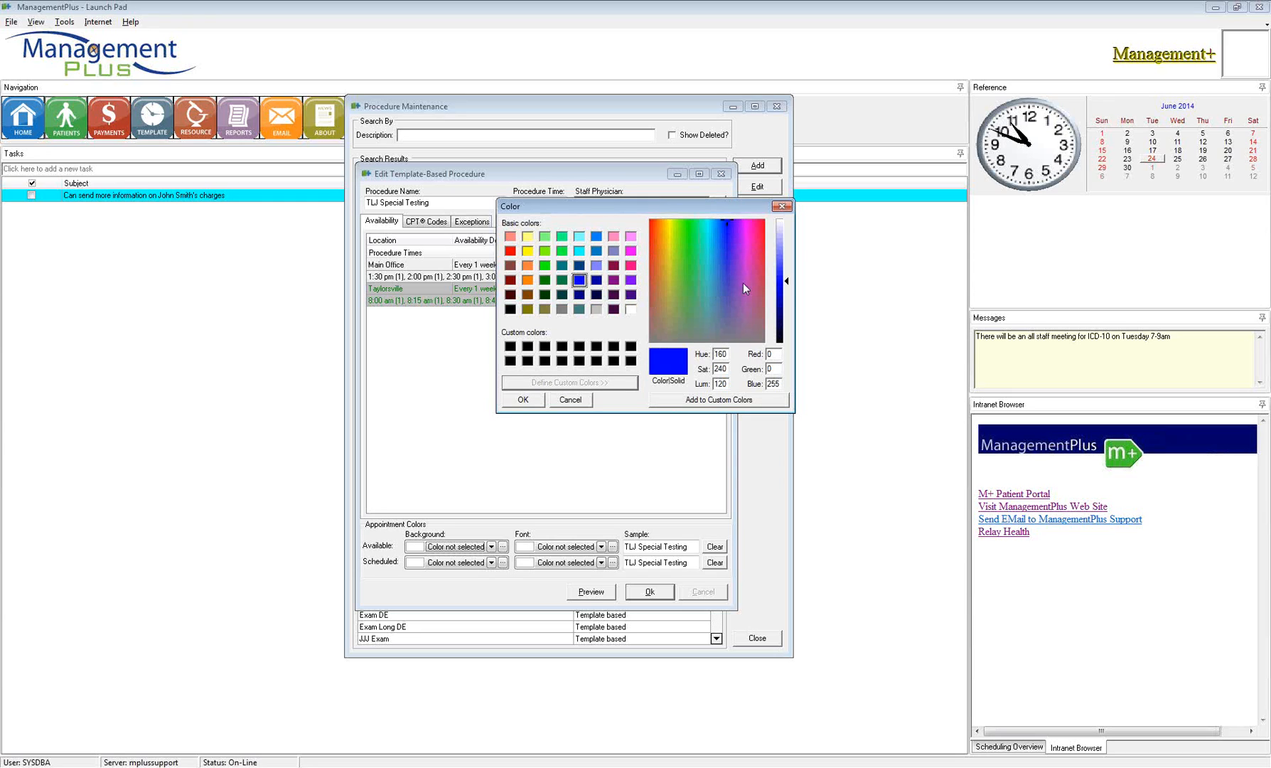
left_click_drag(787, 285, 786, 244)
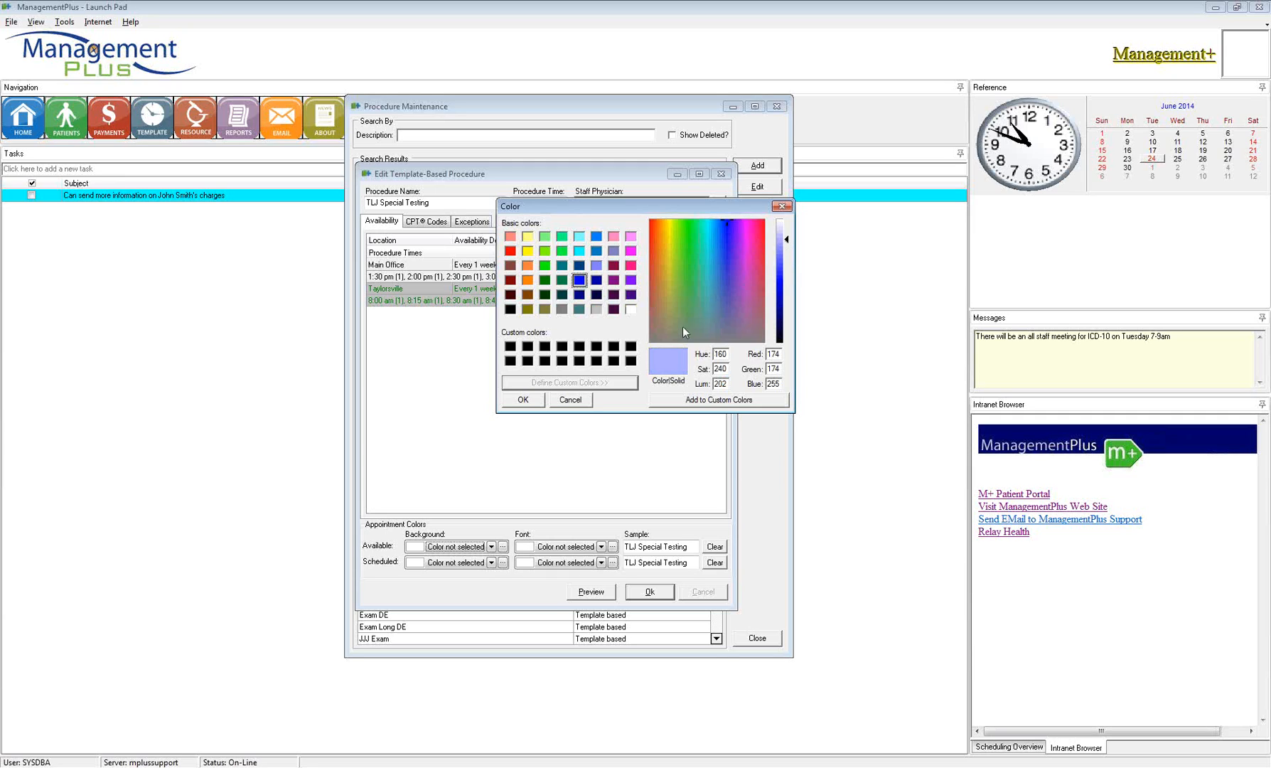
left_click(703, 402)
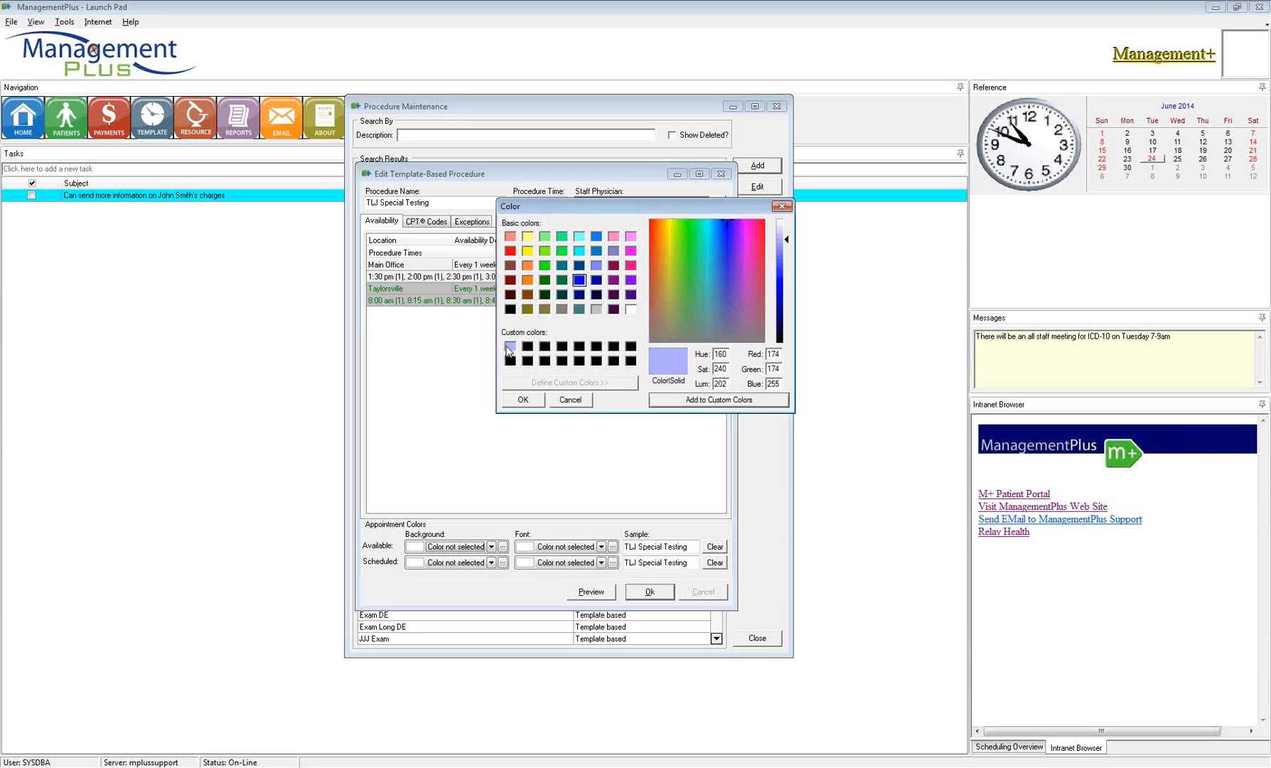
left_click(523, 398)
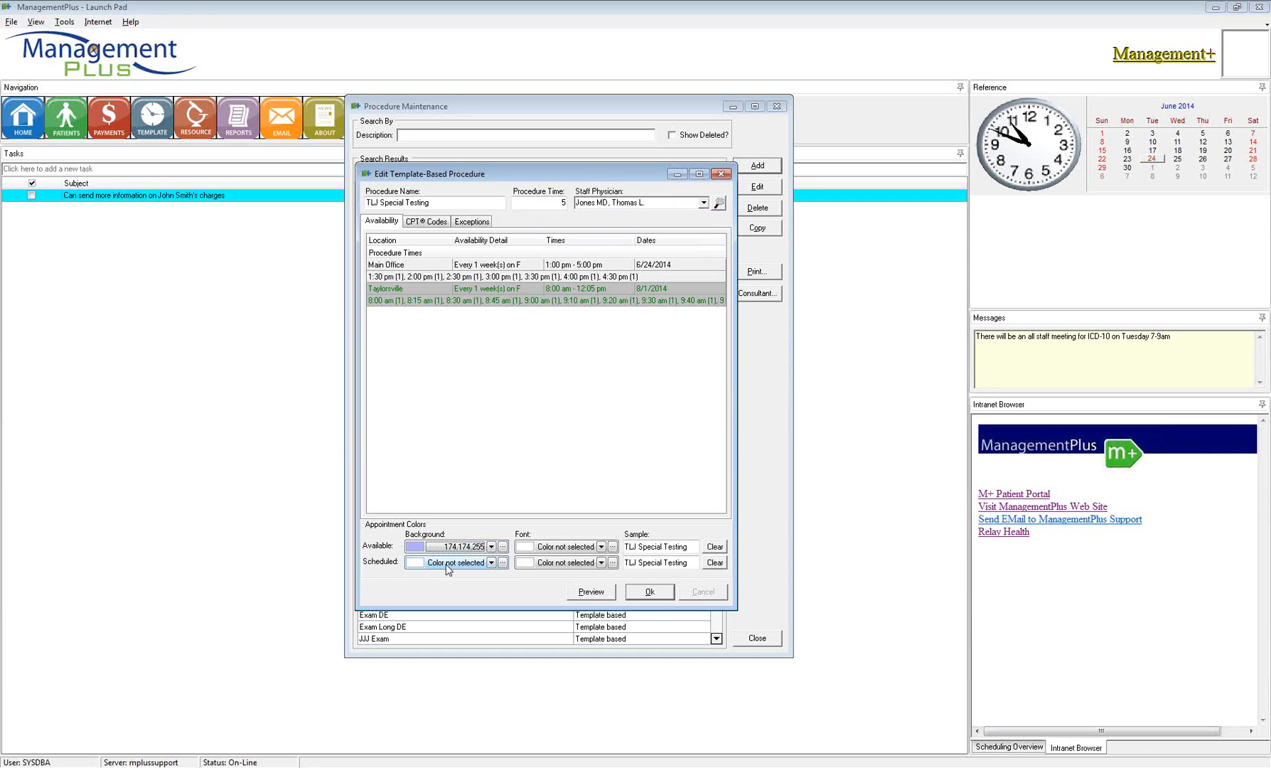
left_click(502, 562)
left_click(654, 378)
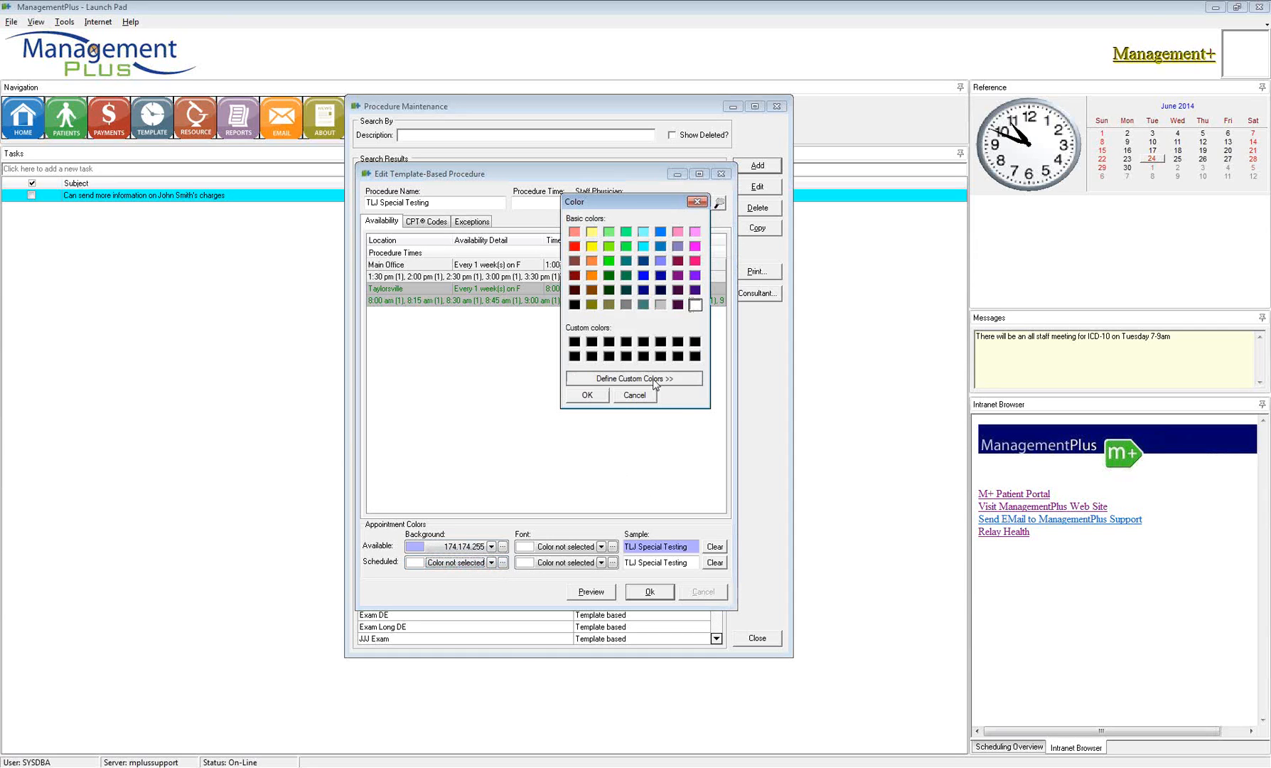
left_click(644, 276)
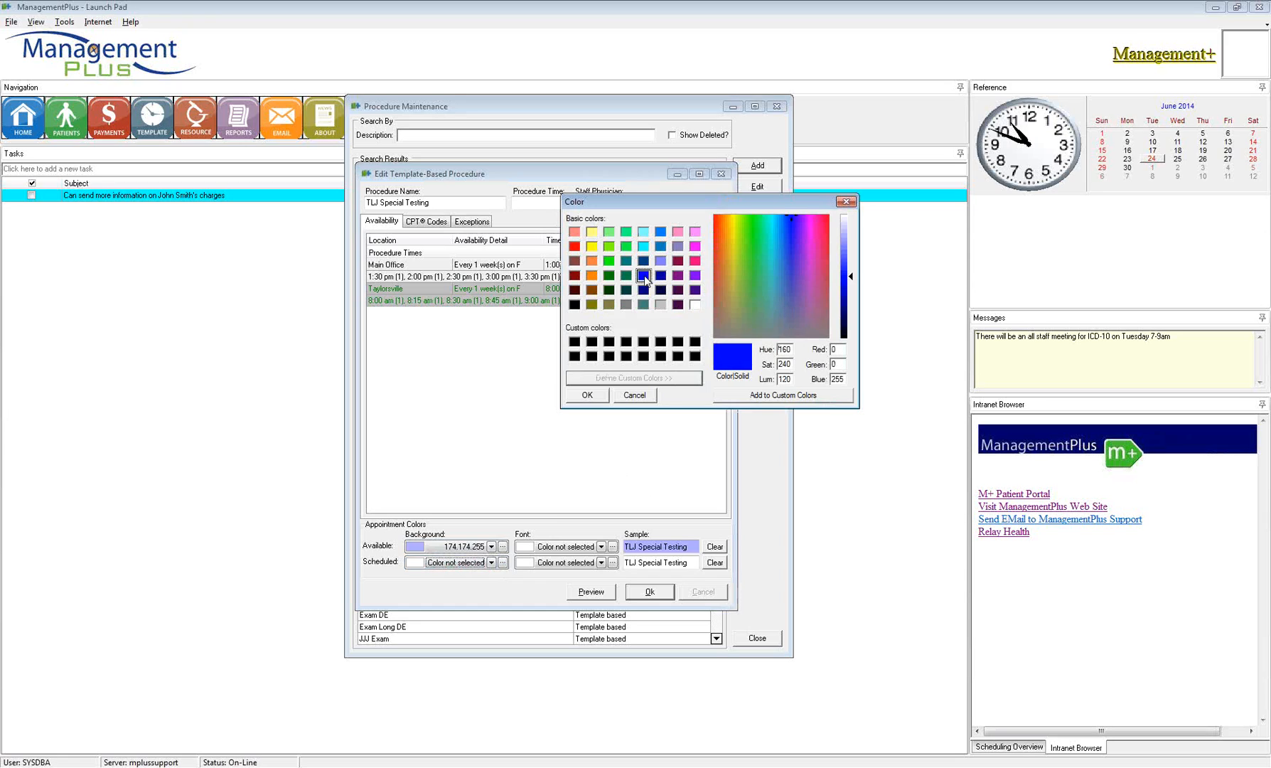
left_click_drag(853, 274, 849, 239)
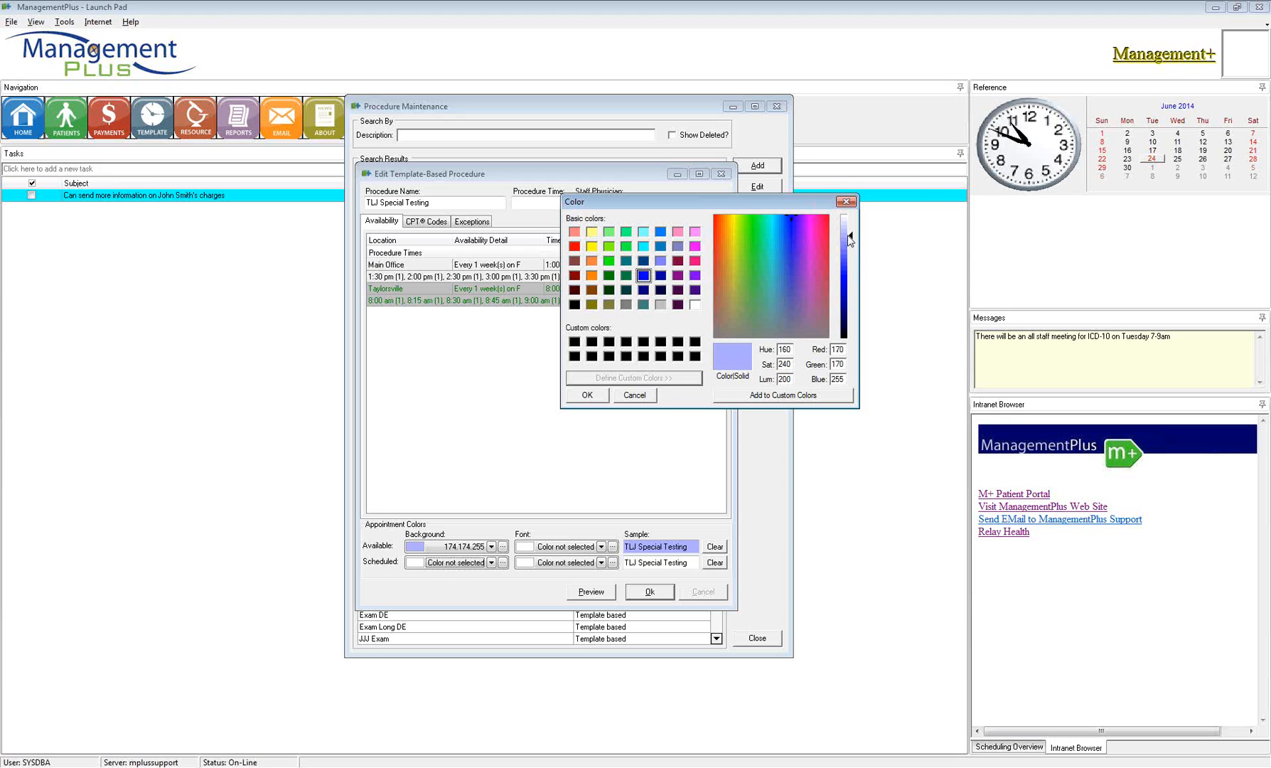
left_click(633, 400)
Set the Scheduled background to a custom color with red 174, green 174 and blue 255.
left_click(502, 563)
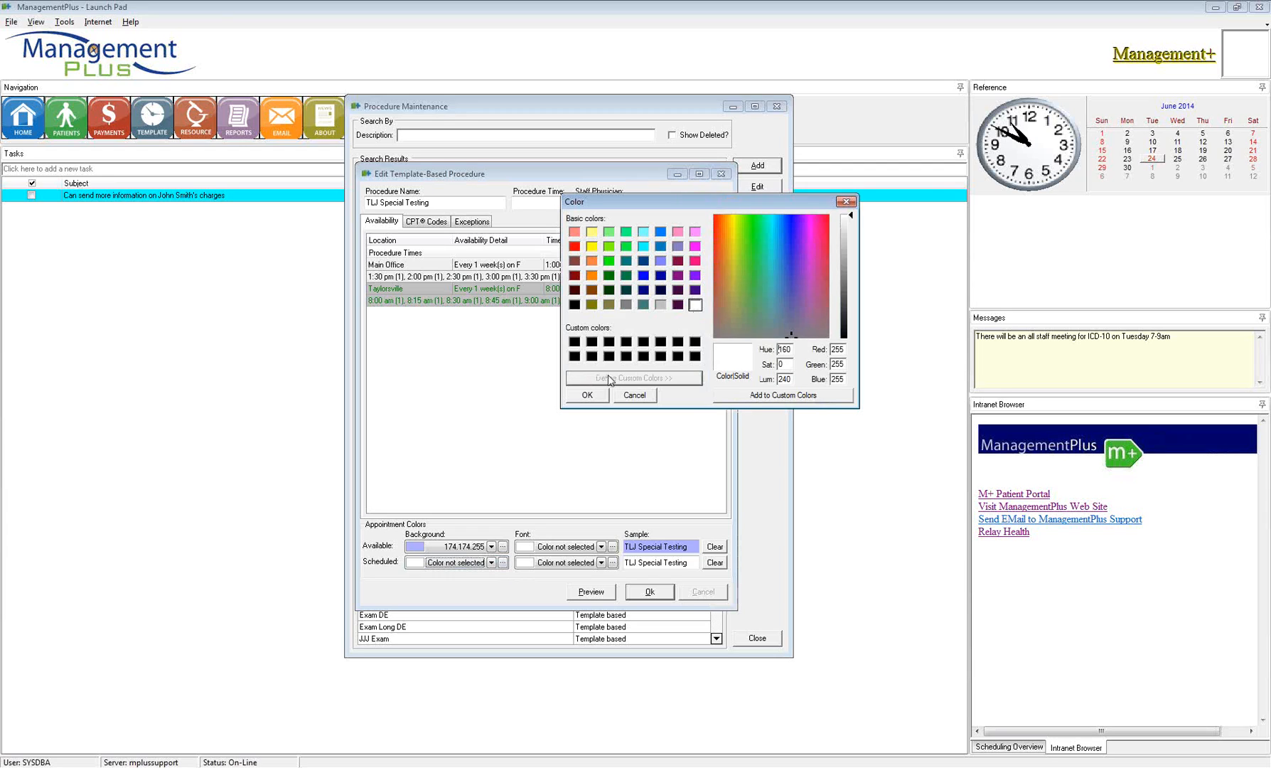
left_click_drag(781, 203, 614, 208)
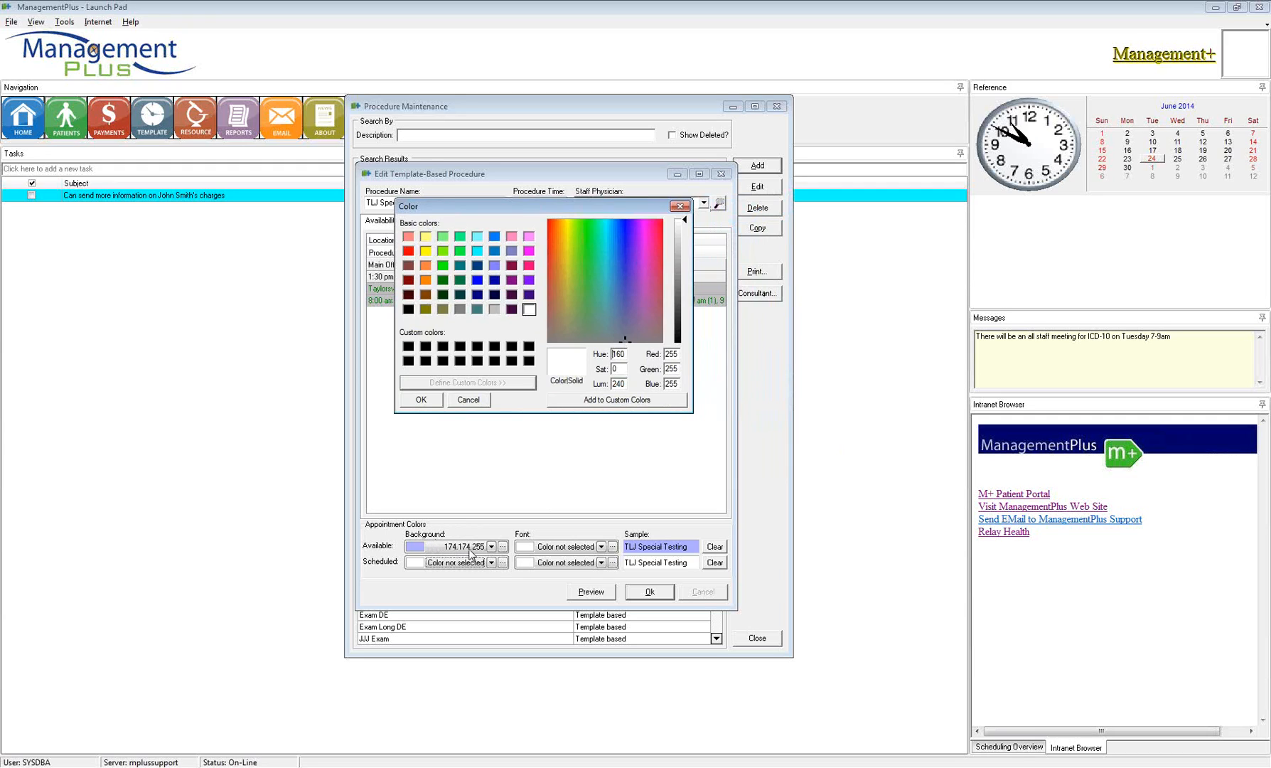
left_click(679, 352)
left_click_drag(680, 353, 640, 353)
type("174.")
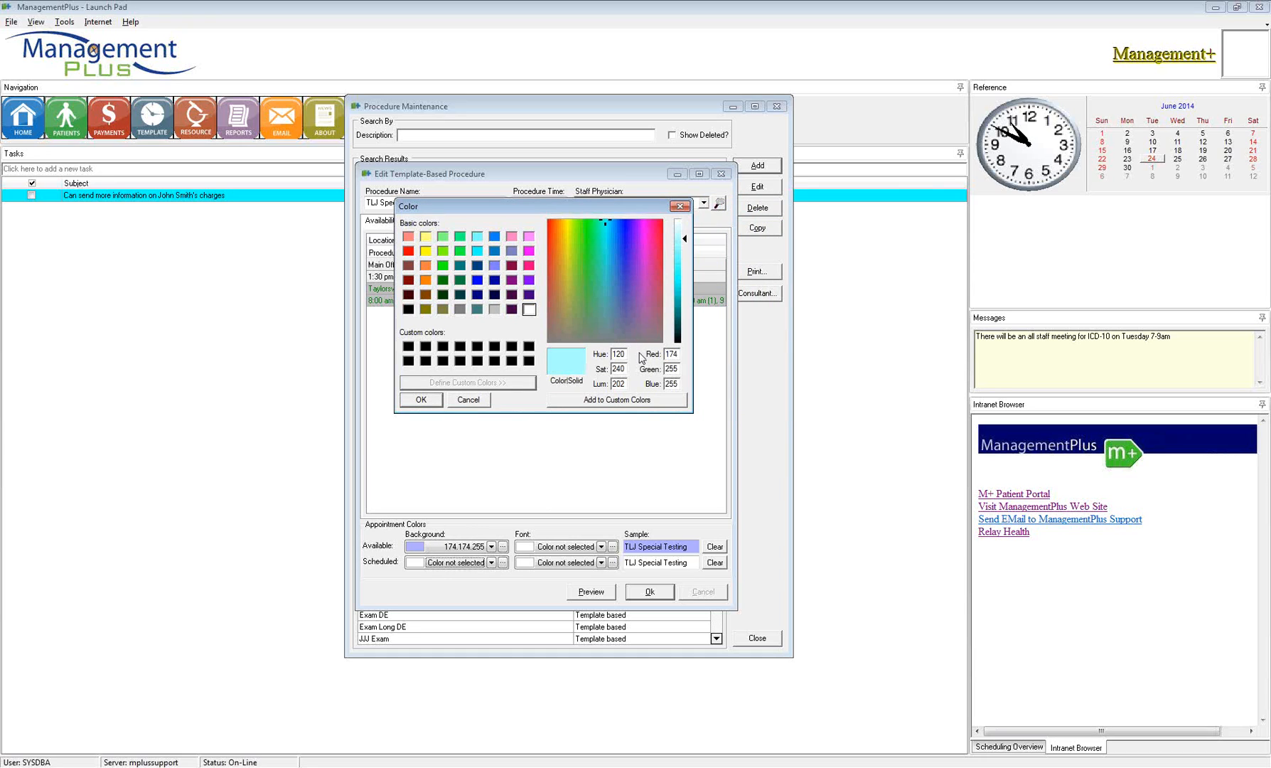
type("174.")
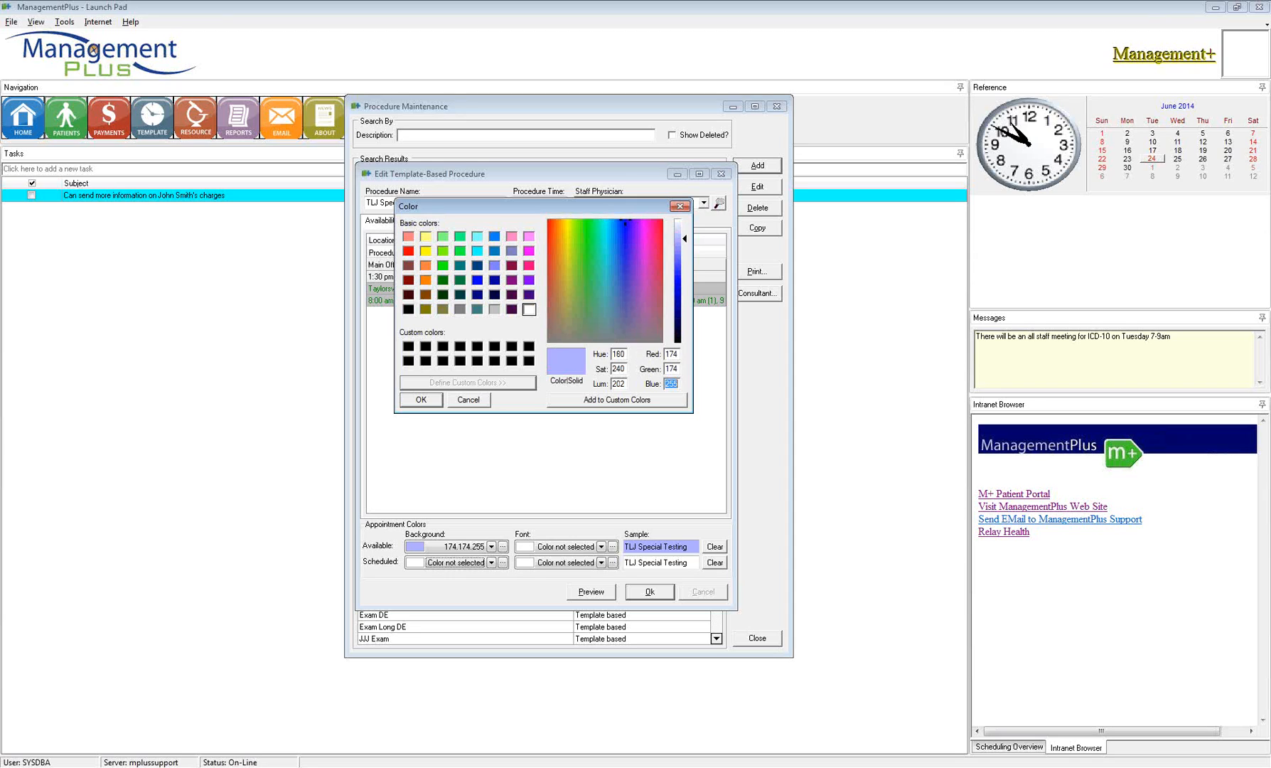
type("255")
left_click(624, 401)
left_click(427, 401)
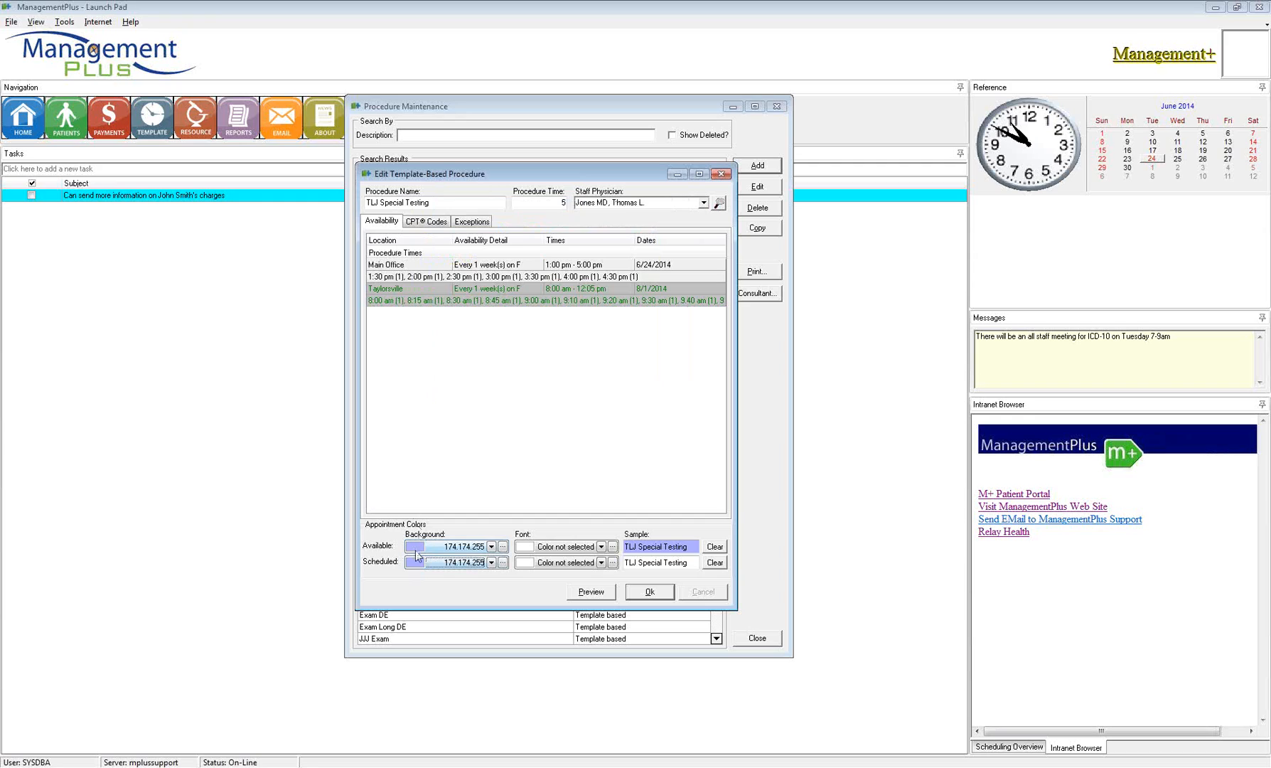
key("Tab")
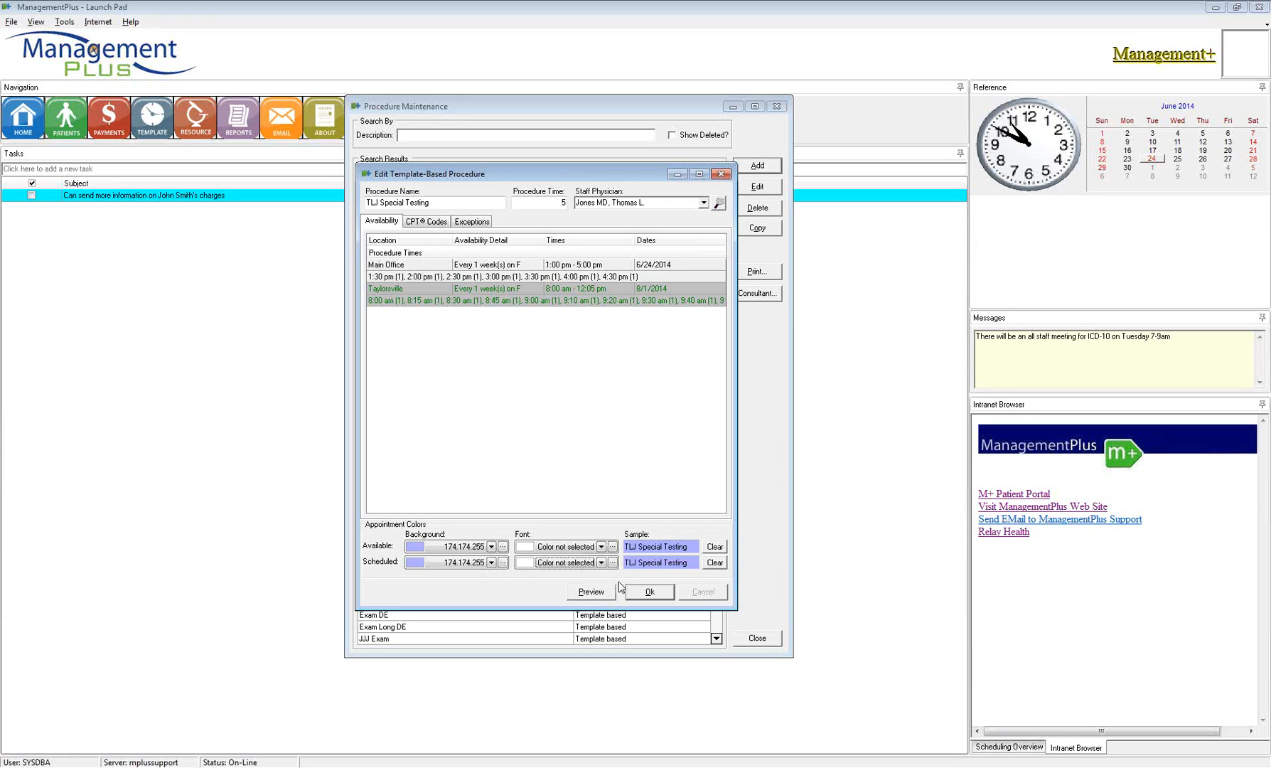
Try clGreen as the Available font color, and set it to clBlack instead.
left_click(601, 546)
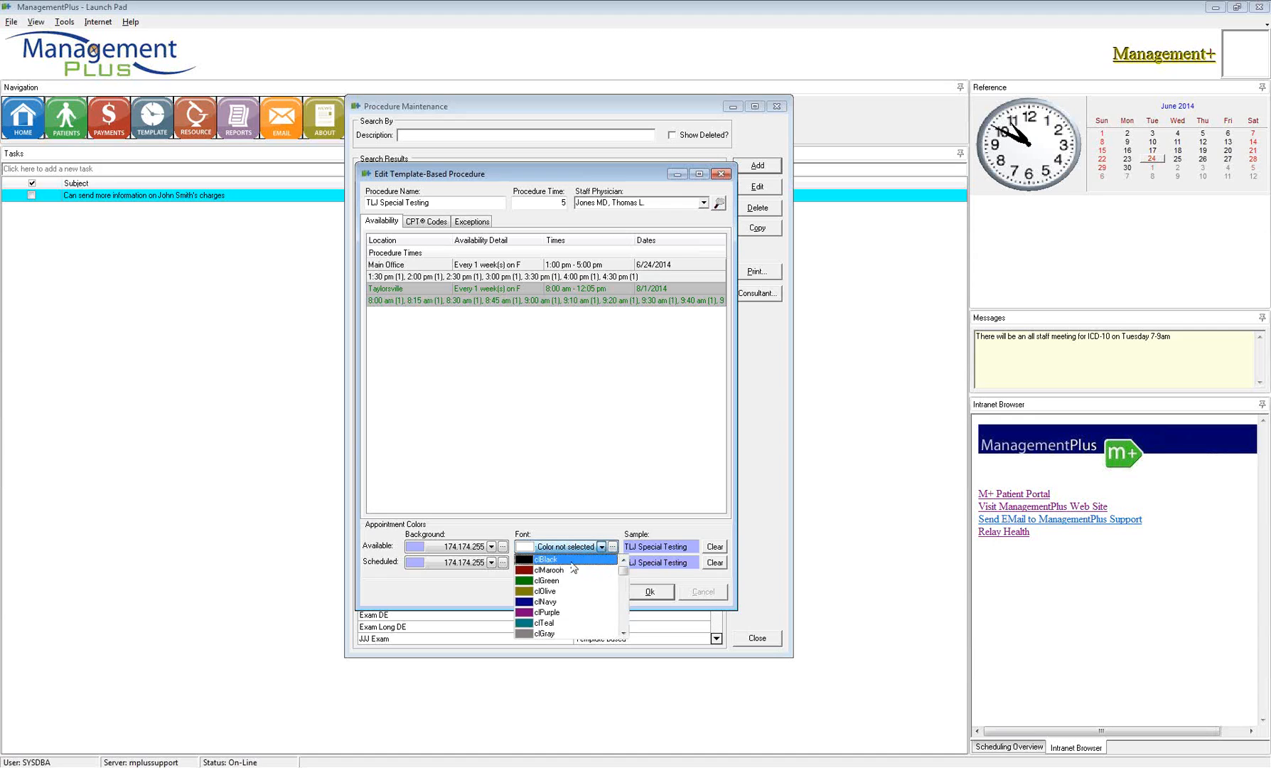
left_click(551, 581)
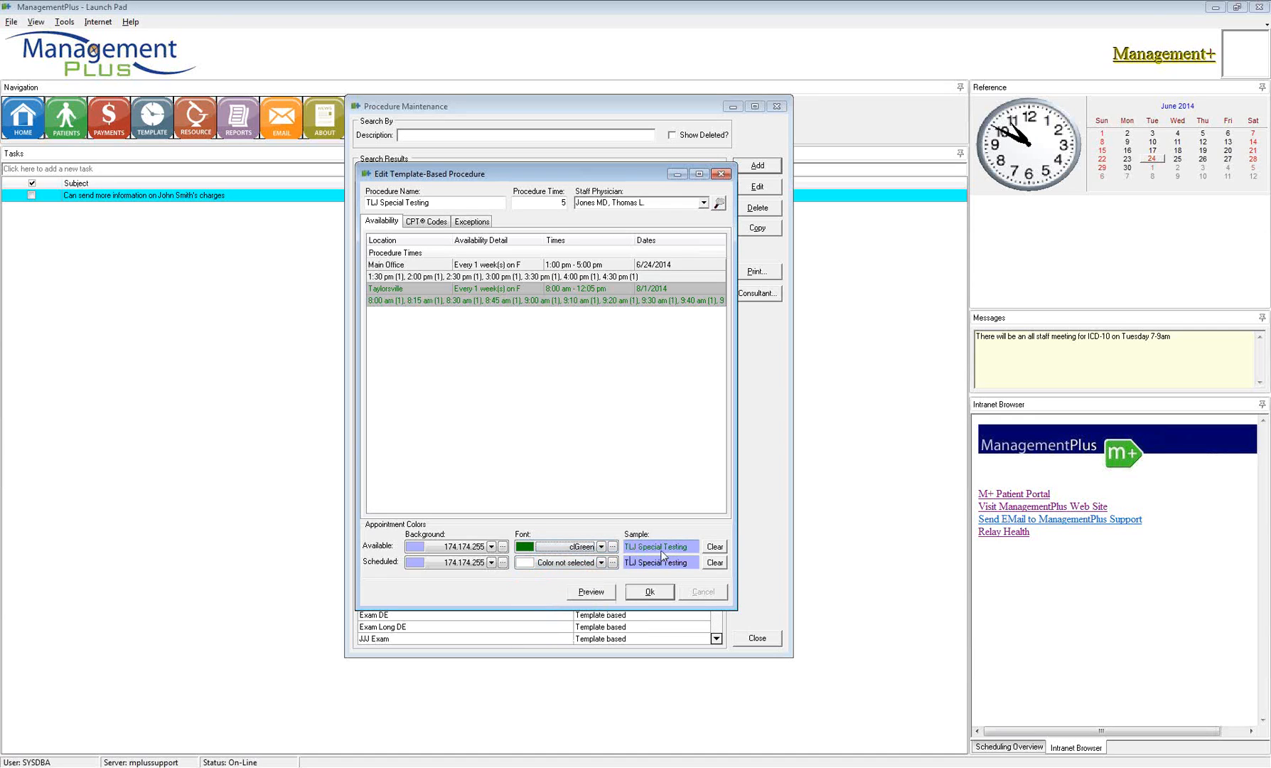
left_click(601, 546)
left_click(542, 577)
Set the Scheduled font color of TLJ Special Testing to clBlack.
left_click(601, 563)
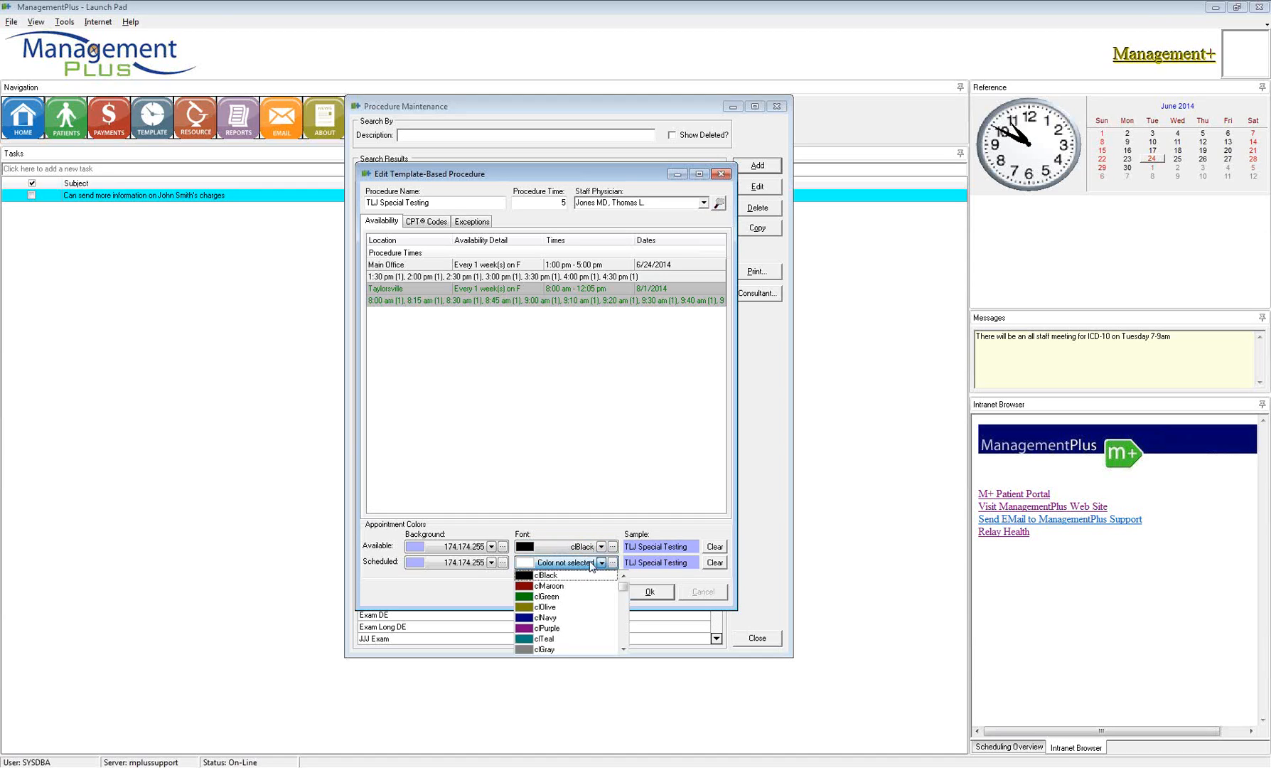
left_click(546, 576)
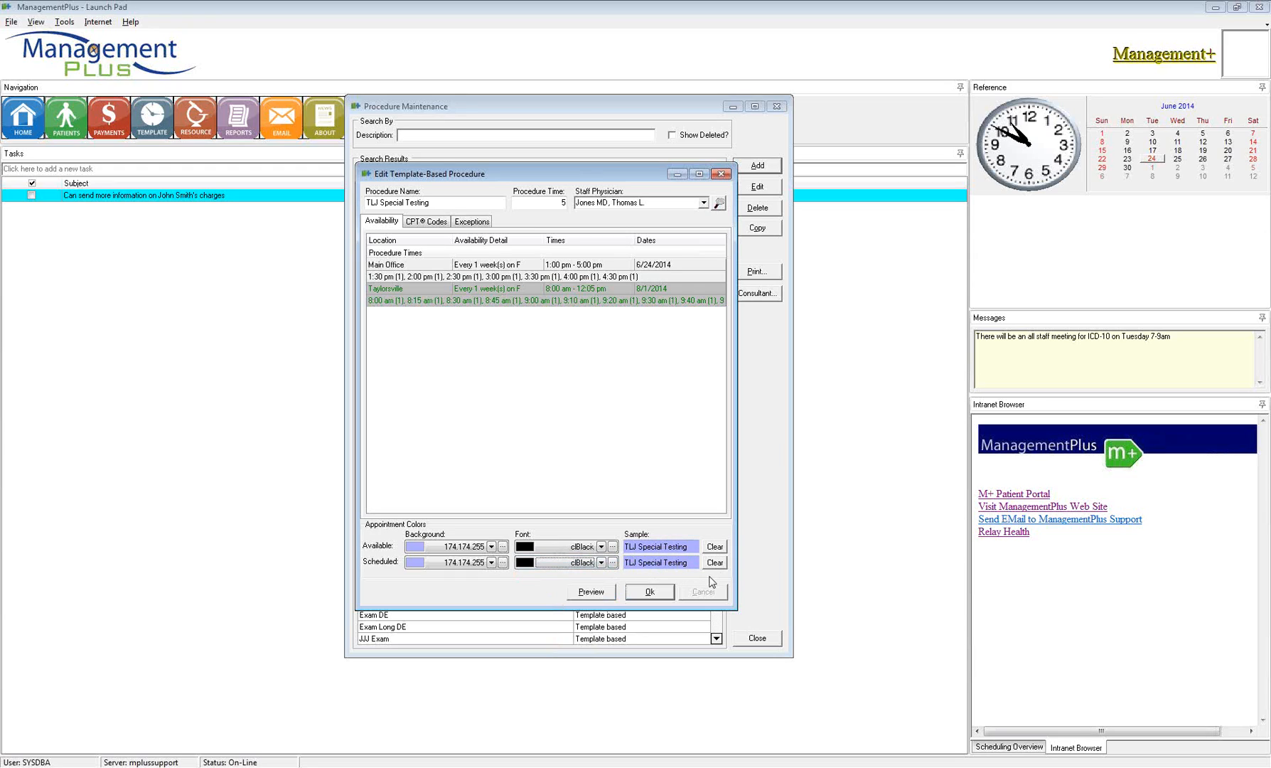
Preview the Main Office schedule for Friday 06/27/2014 through its afternoon slots, close the preview, and save the procedure.
left_click(584, 592)
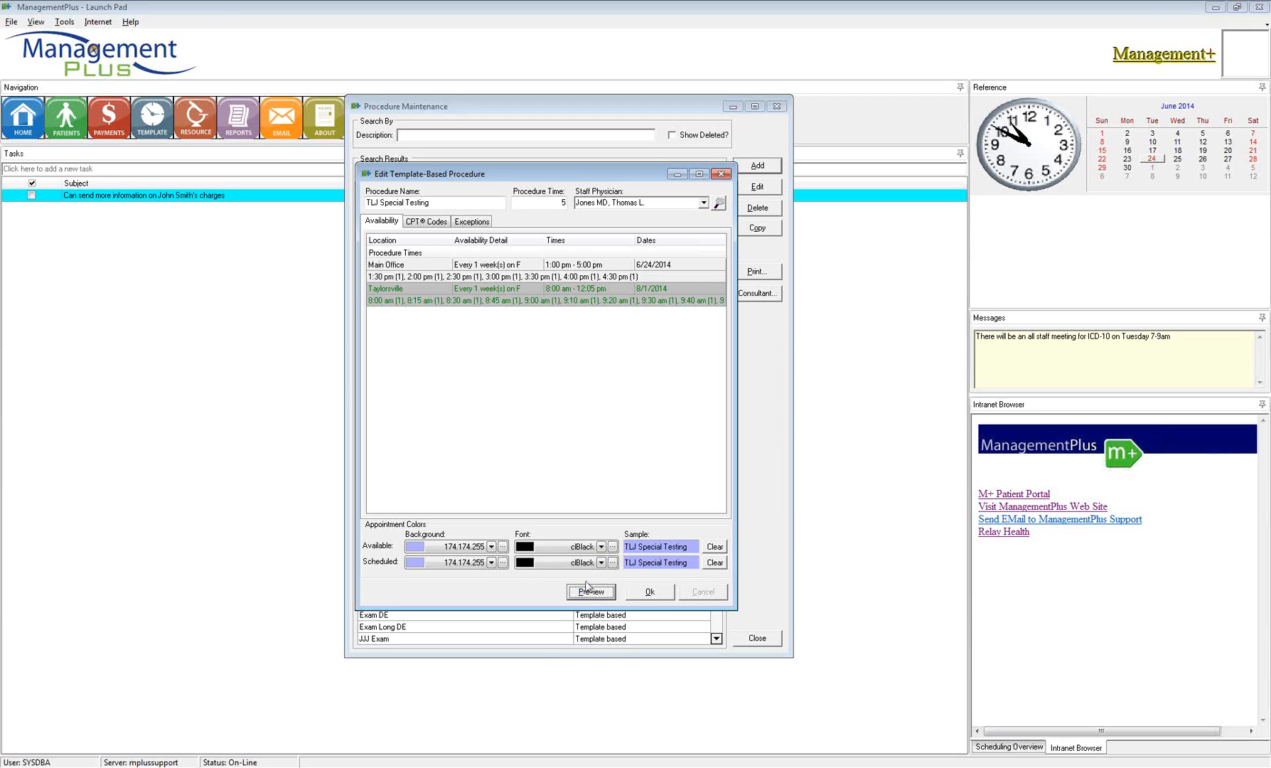
left_click_drag(635, 156, 504, 158)
left_click(475, 222)
left_click(577, 309)
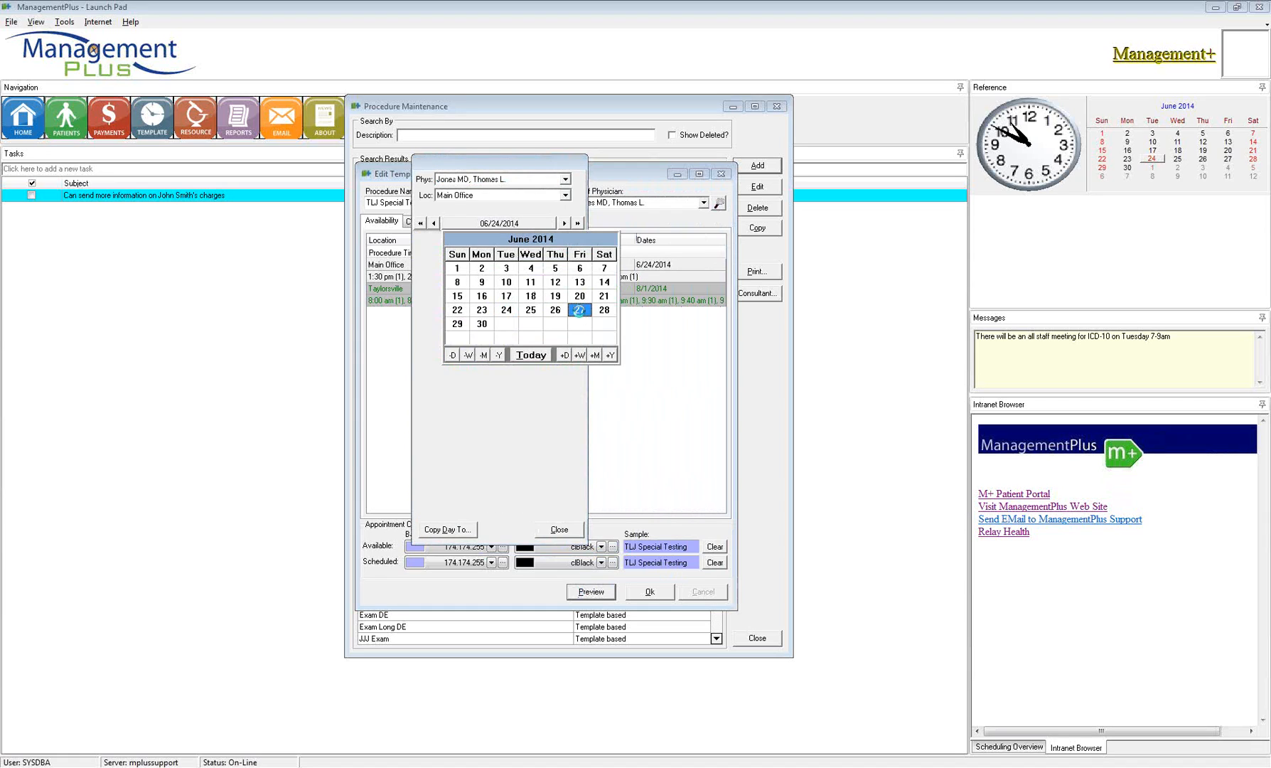
left_click_drag(573, 303, 585, 476)
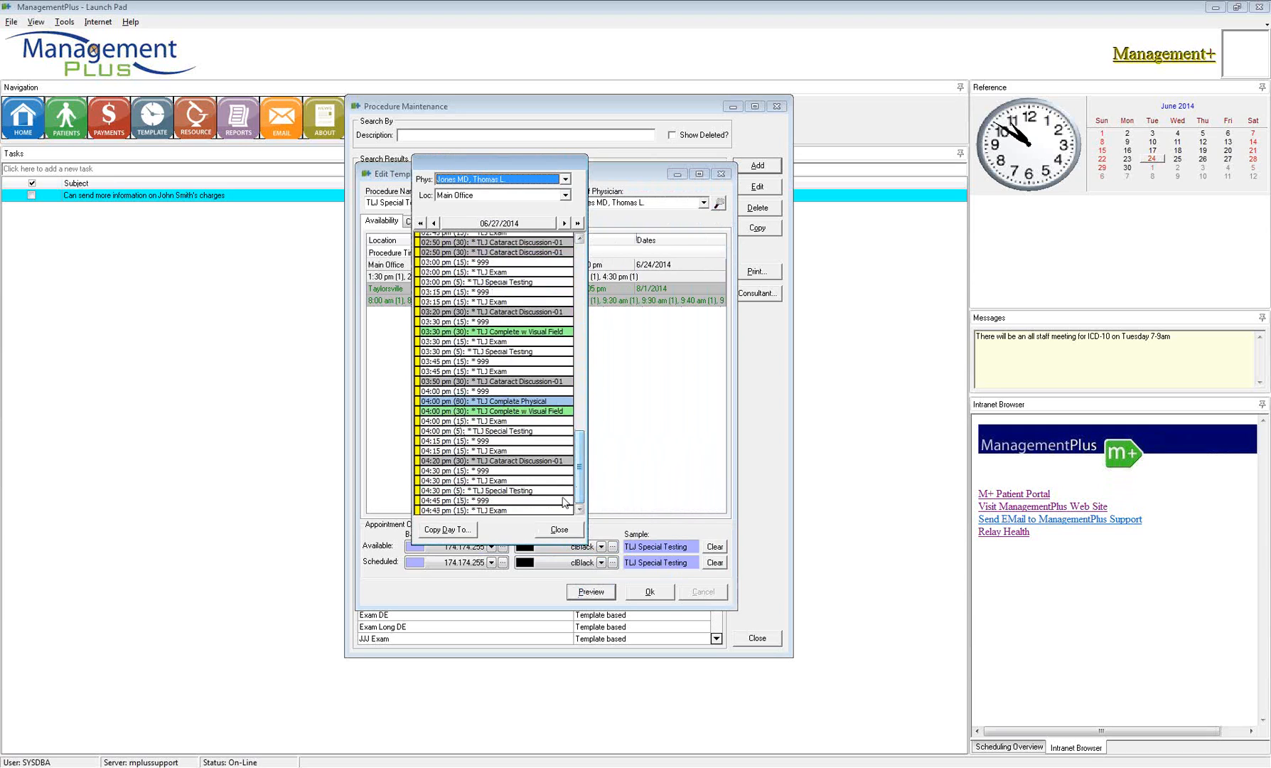
left_click(559, 529)
left_click(649, 590)
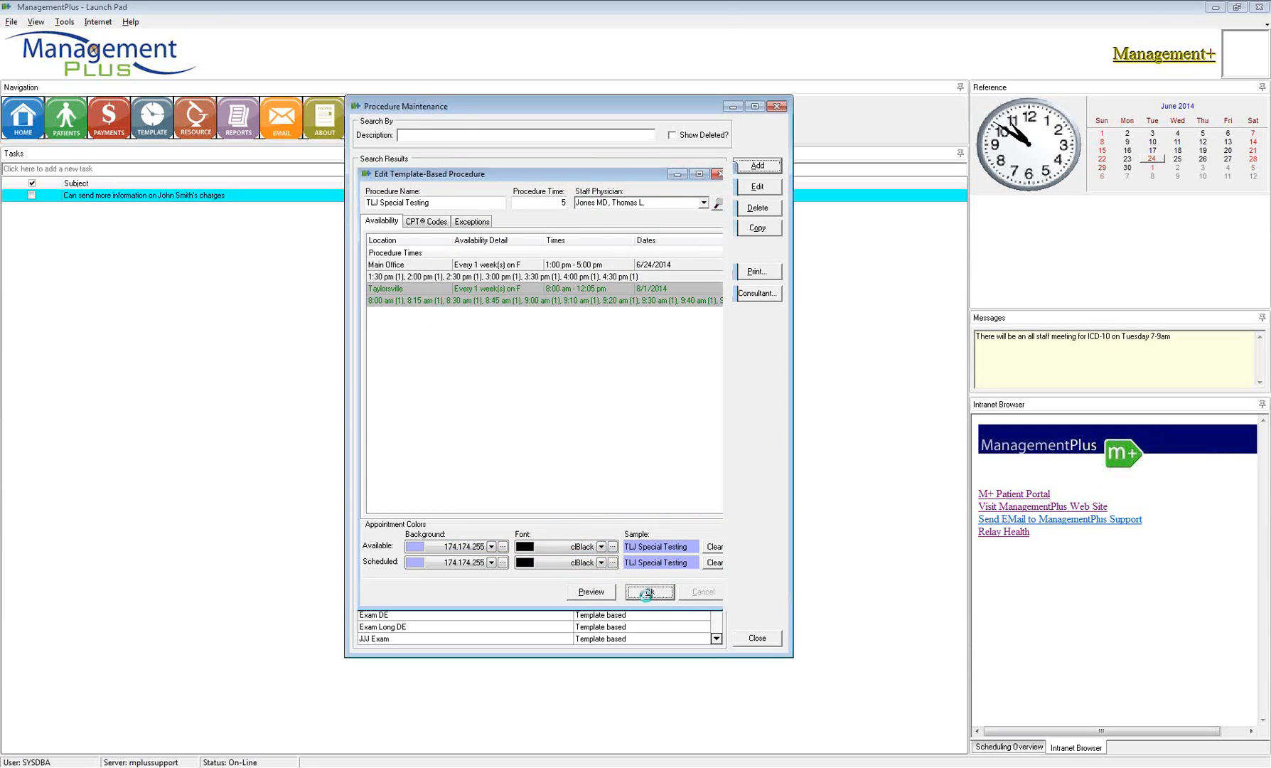
Reopen TLJ Special Testing, check its slot colors in the Main Office preview for 06/27/2014, and close the preview and the procedure.
double_click(434, 210)
left_click(602, 596)
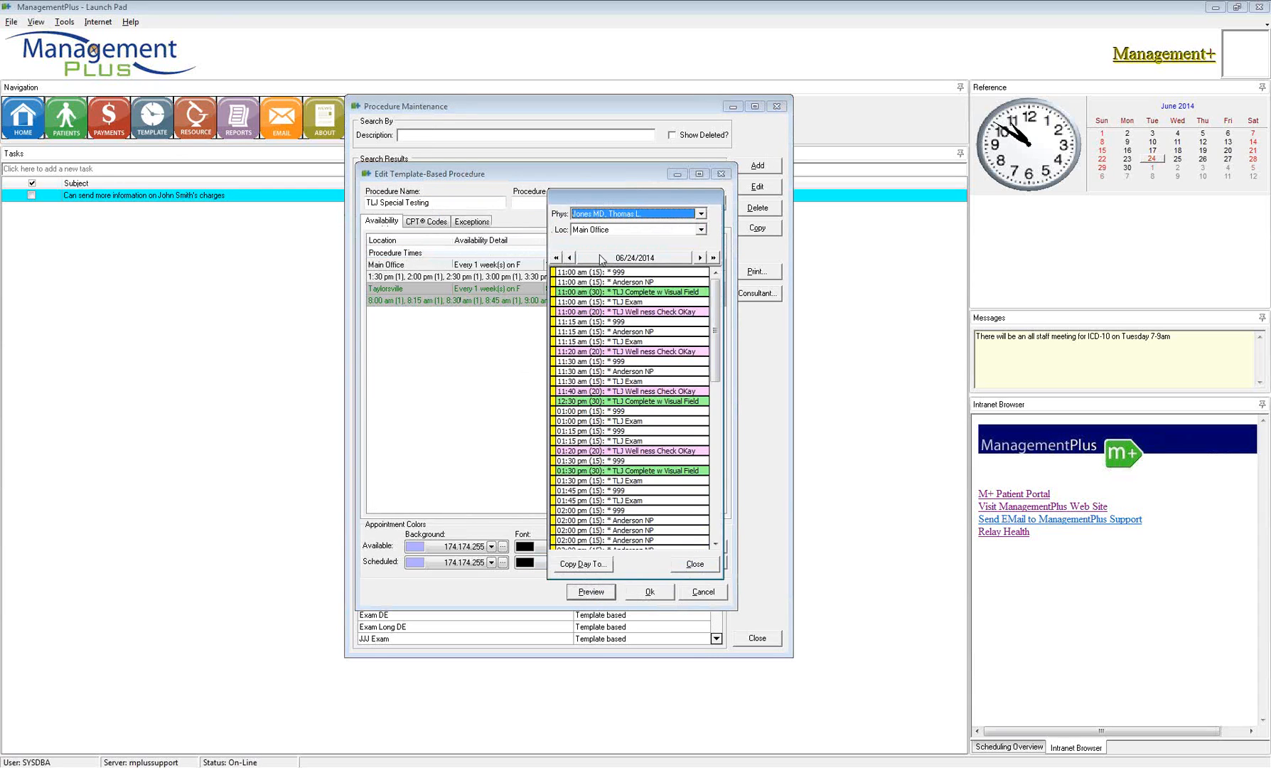
left_click(602, 260)
left_click(724, 346)
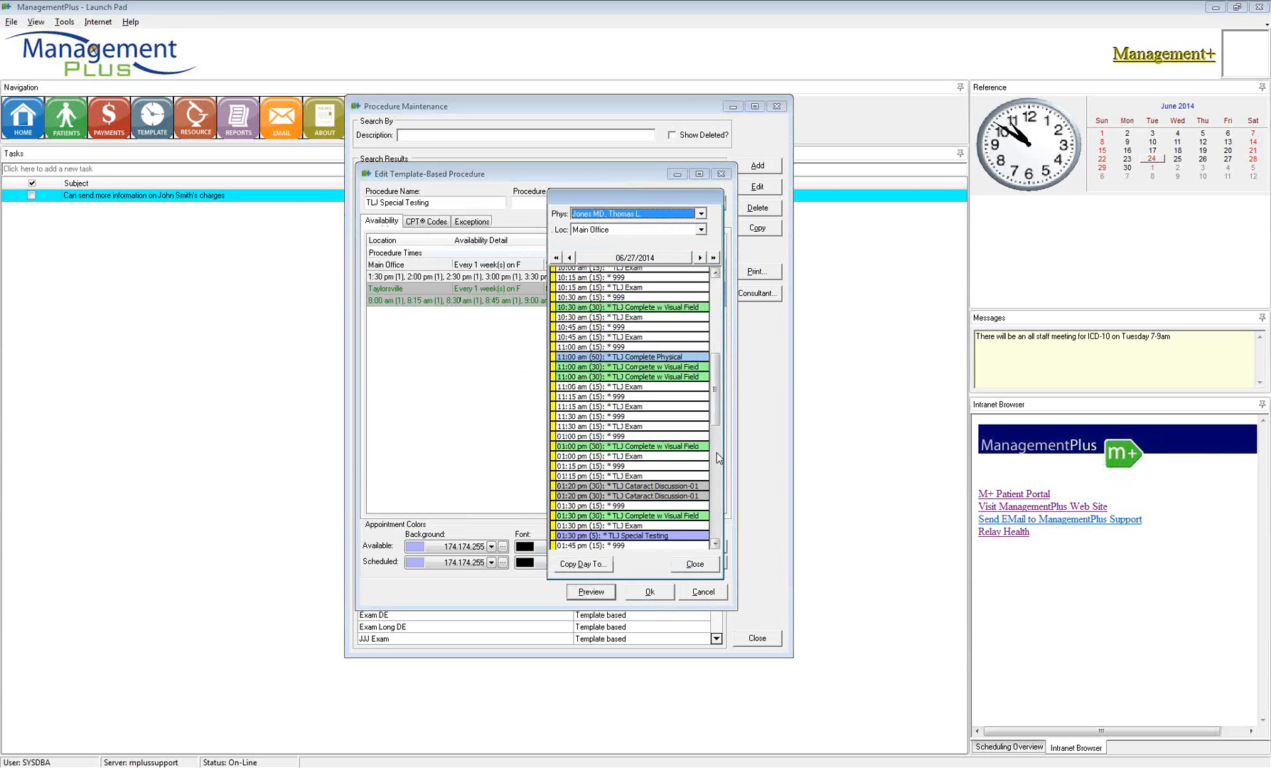
left_click(718, 458)
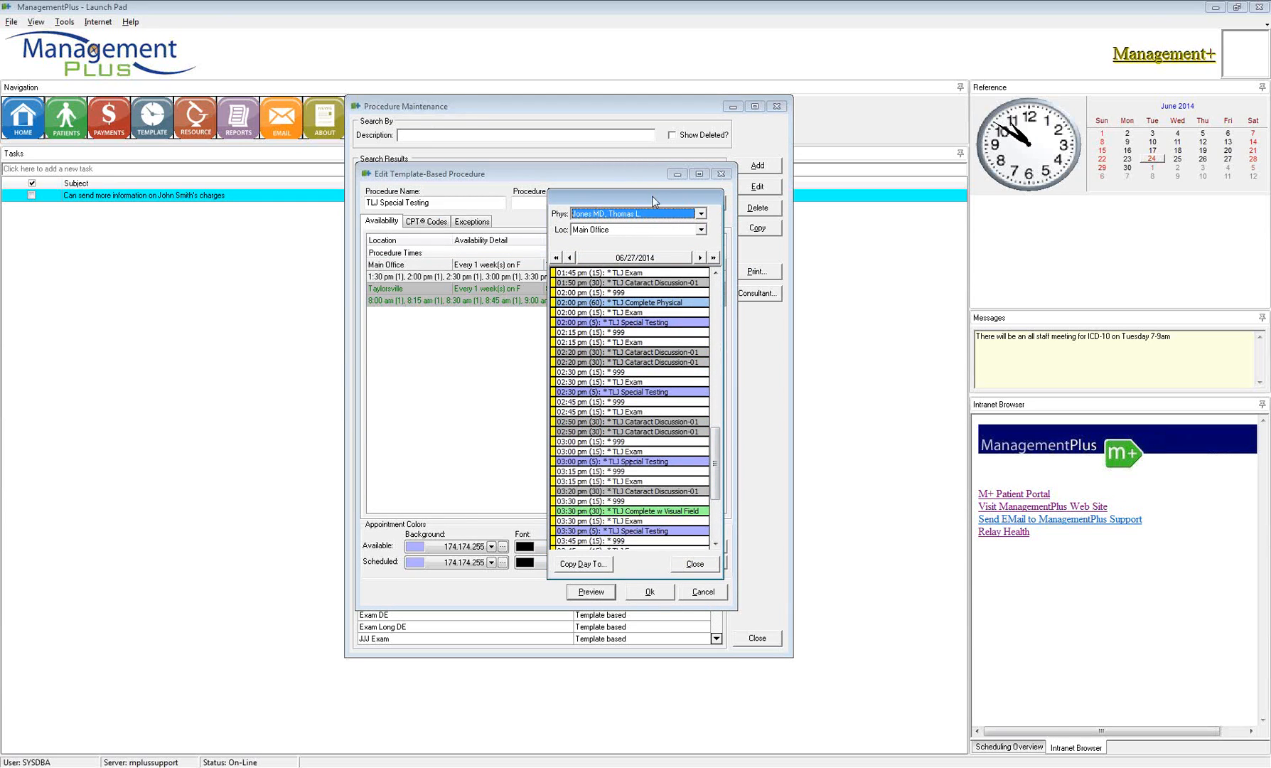
left_click_drag(654, 200, 569, 148)
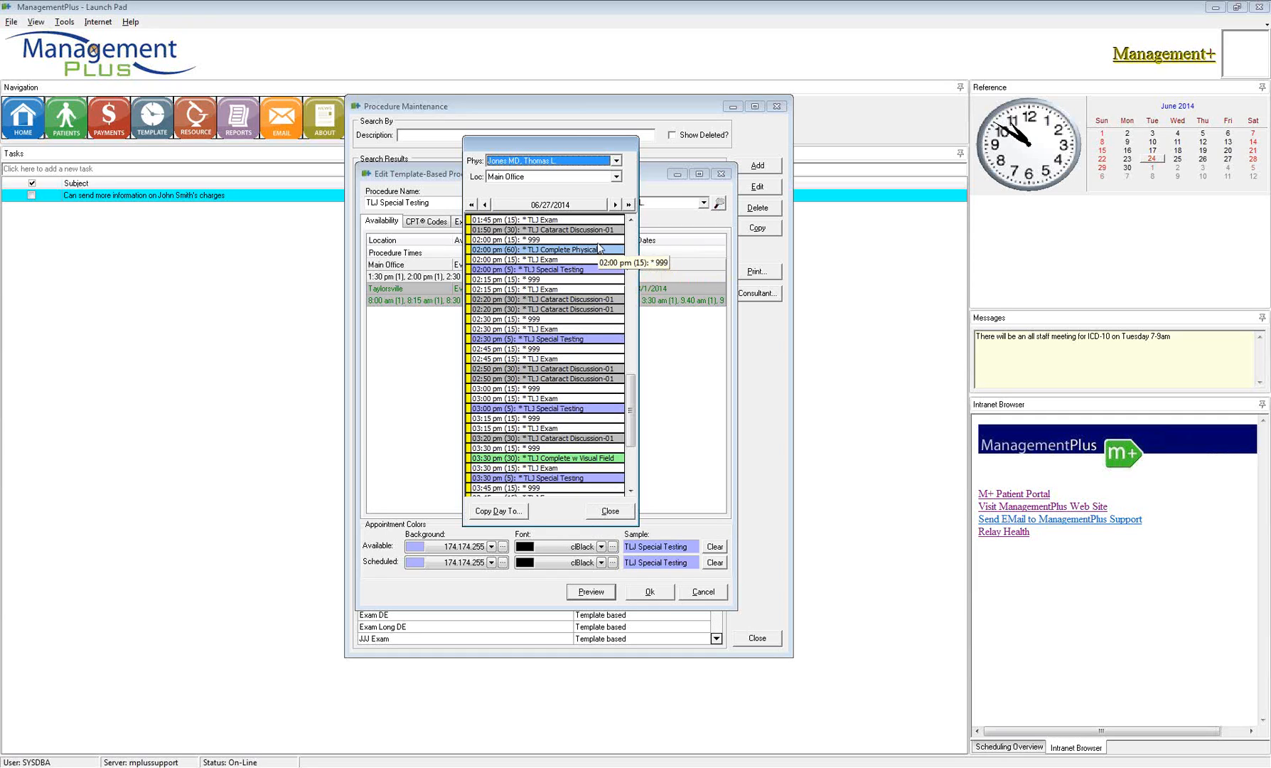
left_click(610, 510)
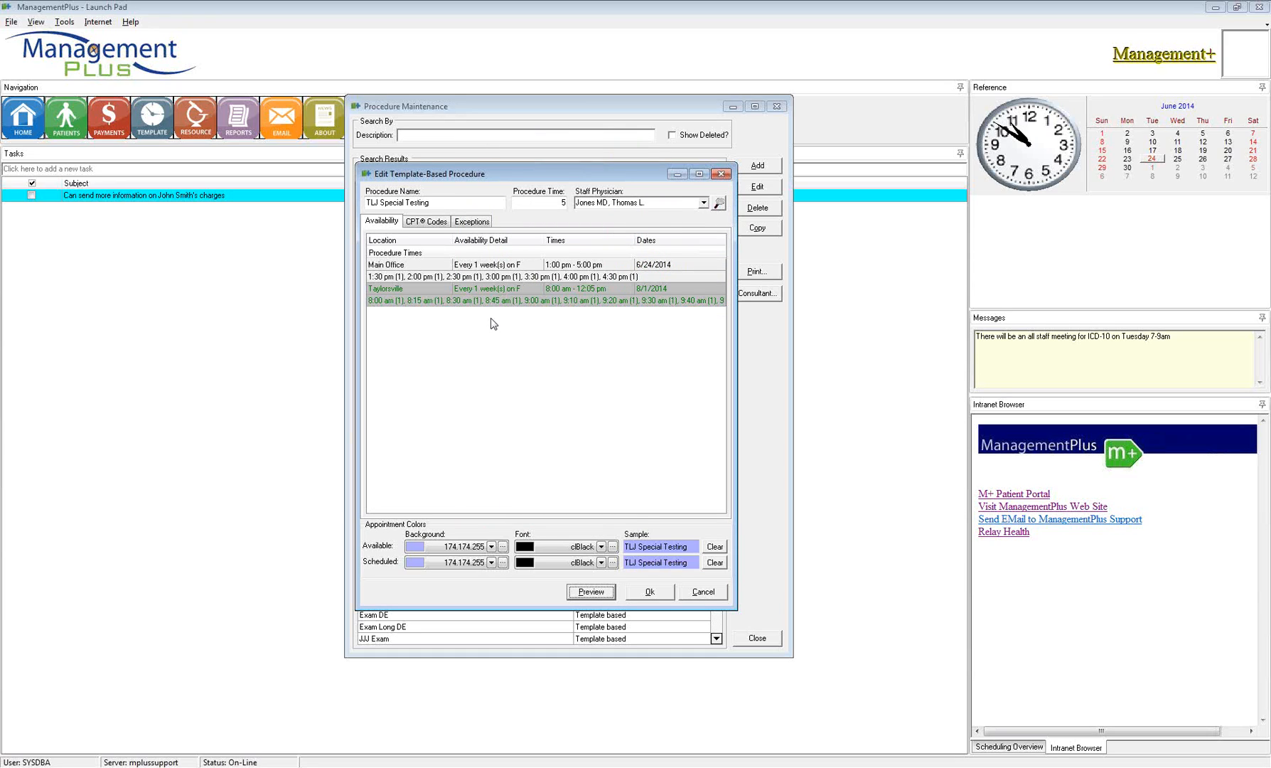
left_click(650, 592)
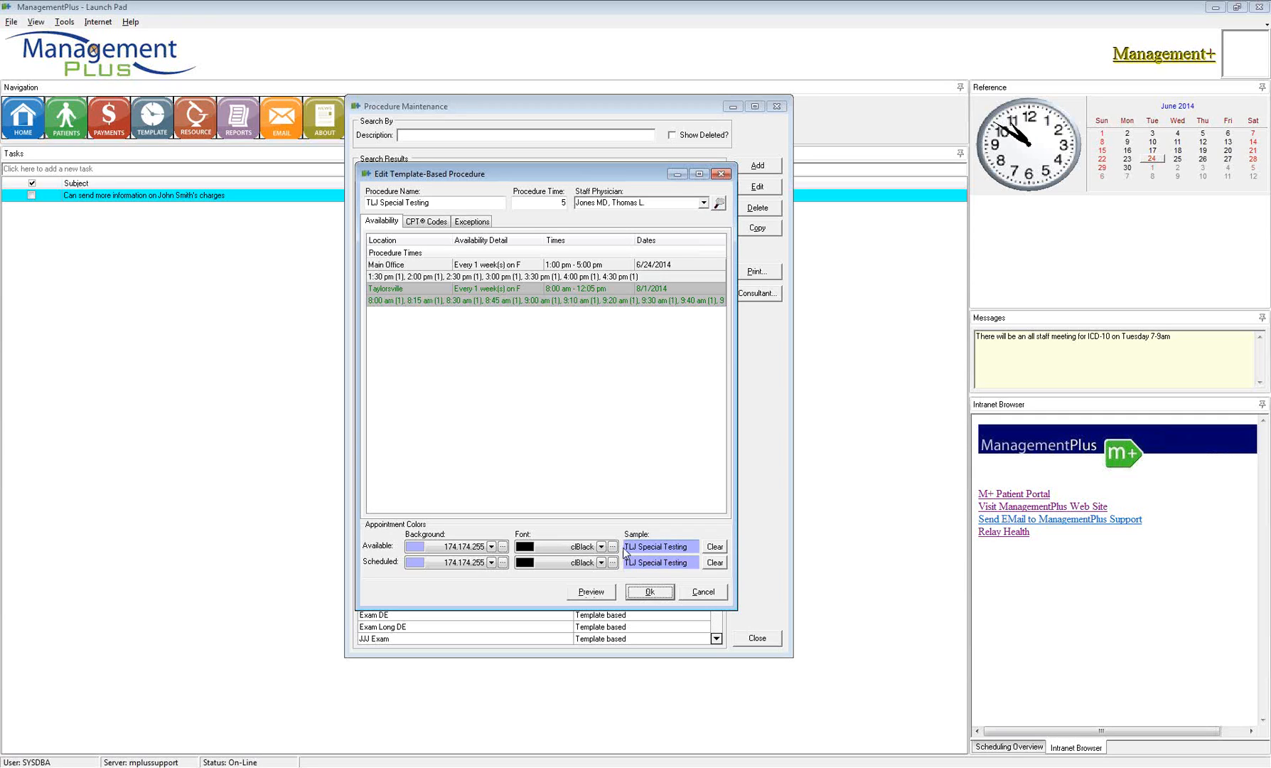
left_click(652, 593)
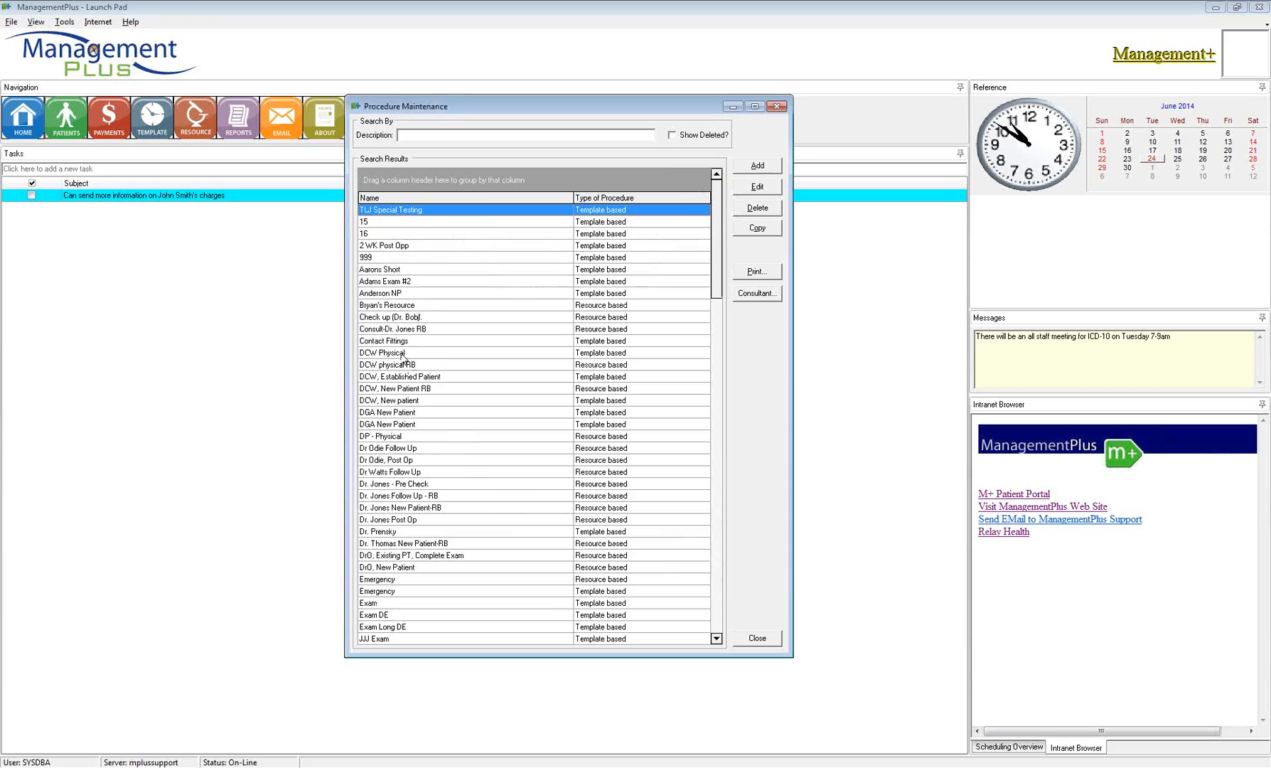
Search the procedures for "jon" and go through the matching entries, comparing their naming and procedure types.
left_click(448, 135)
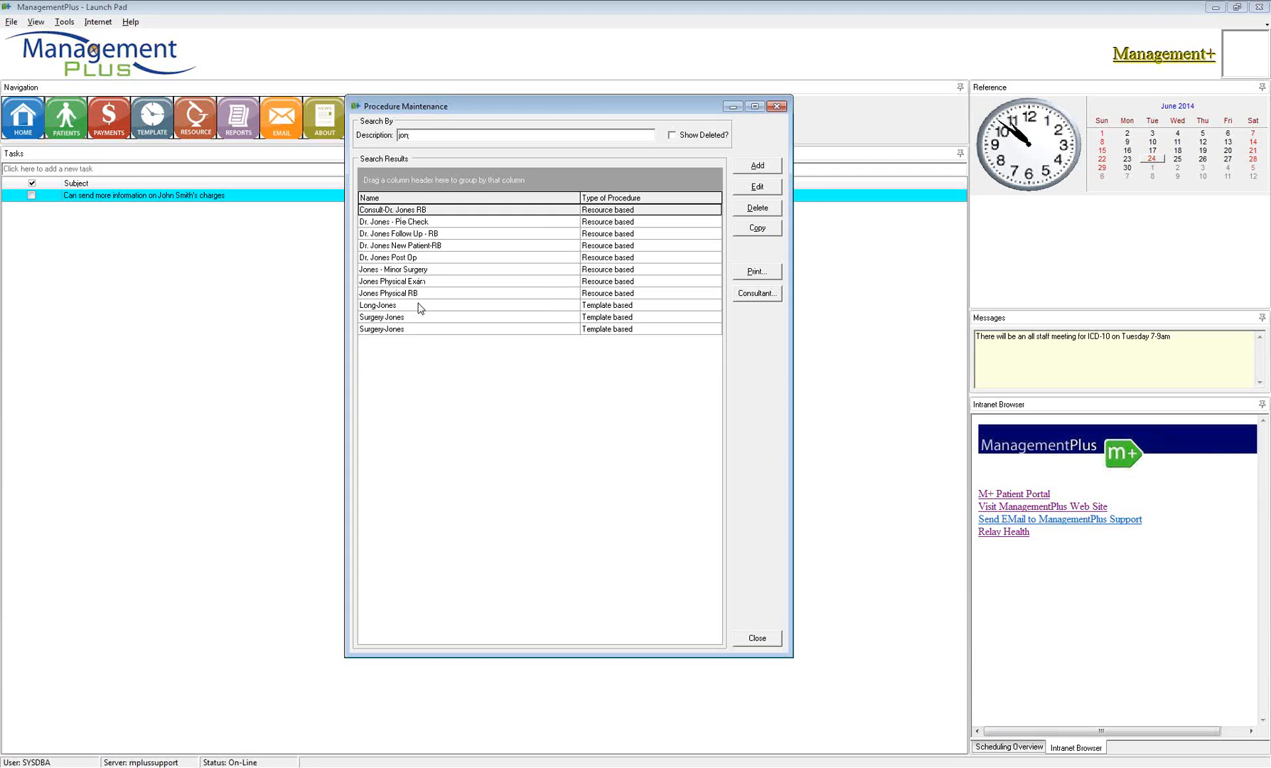
left_click(409, 211)
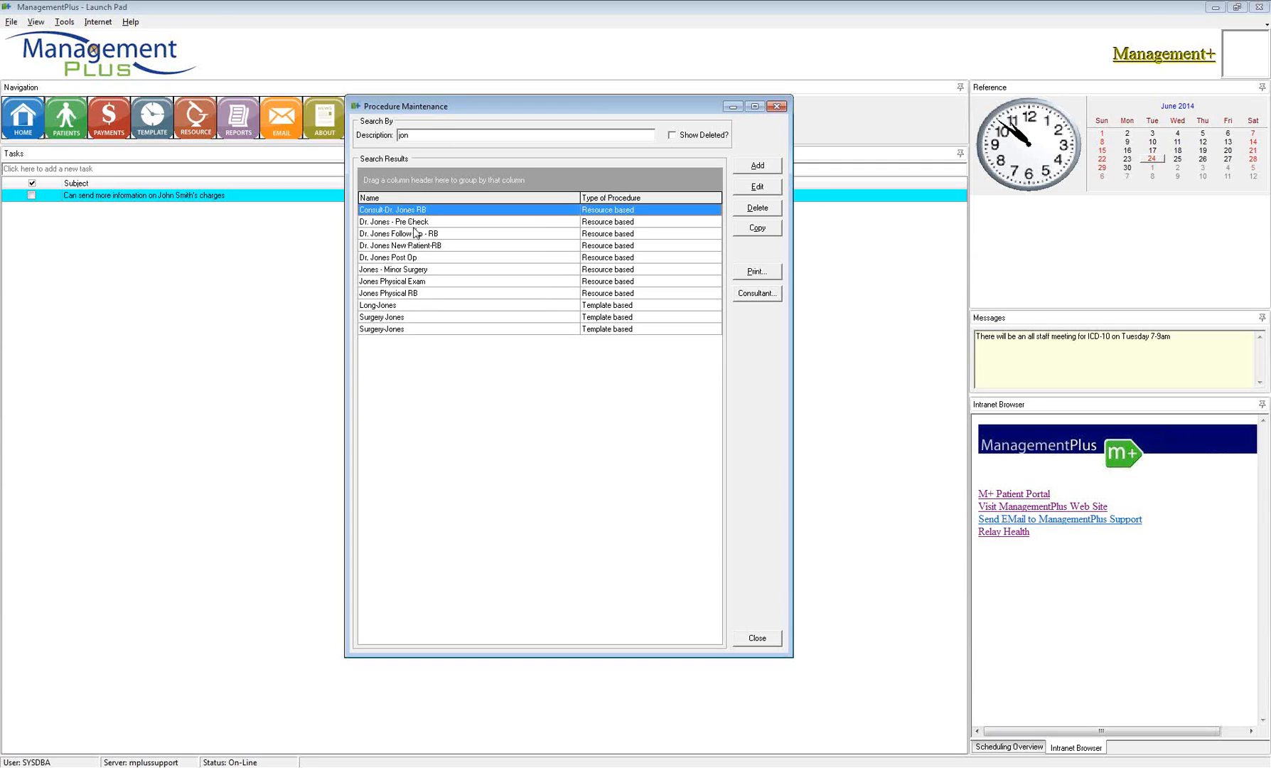
left_click(411, 222)
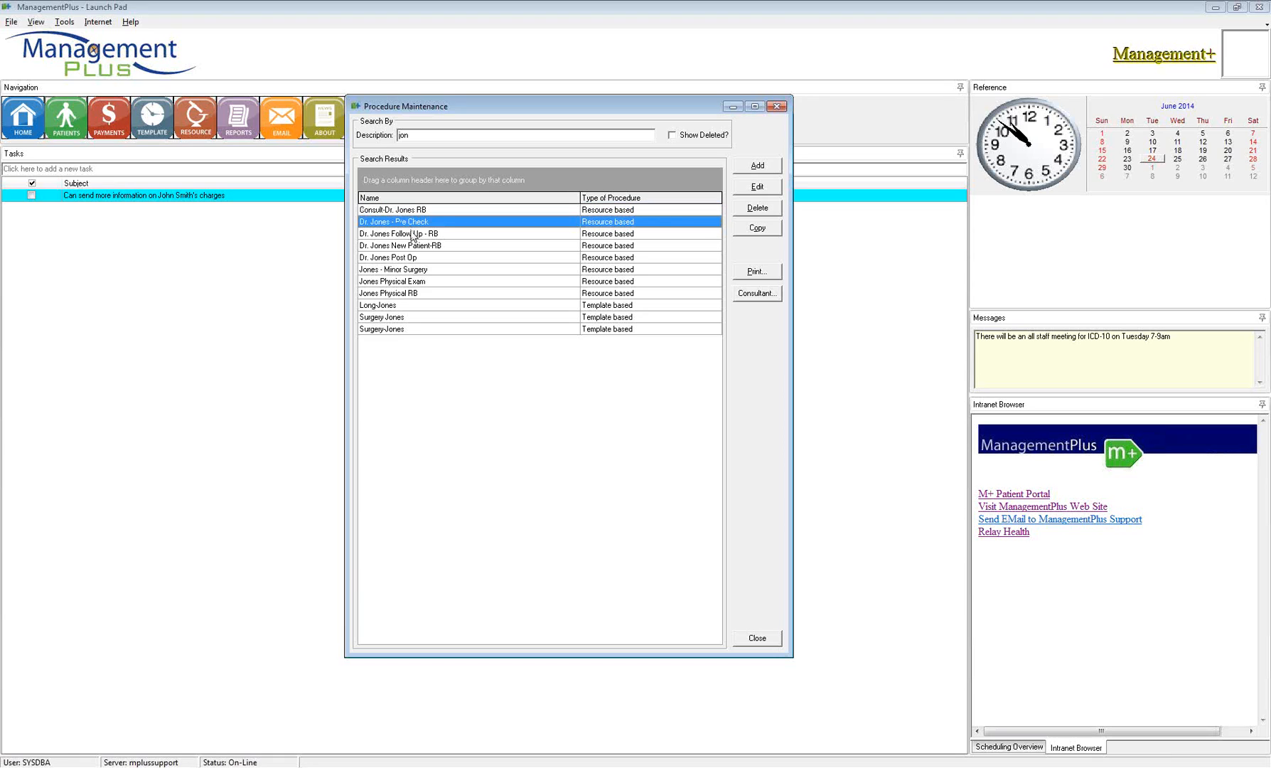
left_click(399, 234)
left_click(404, 246)
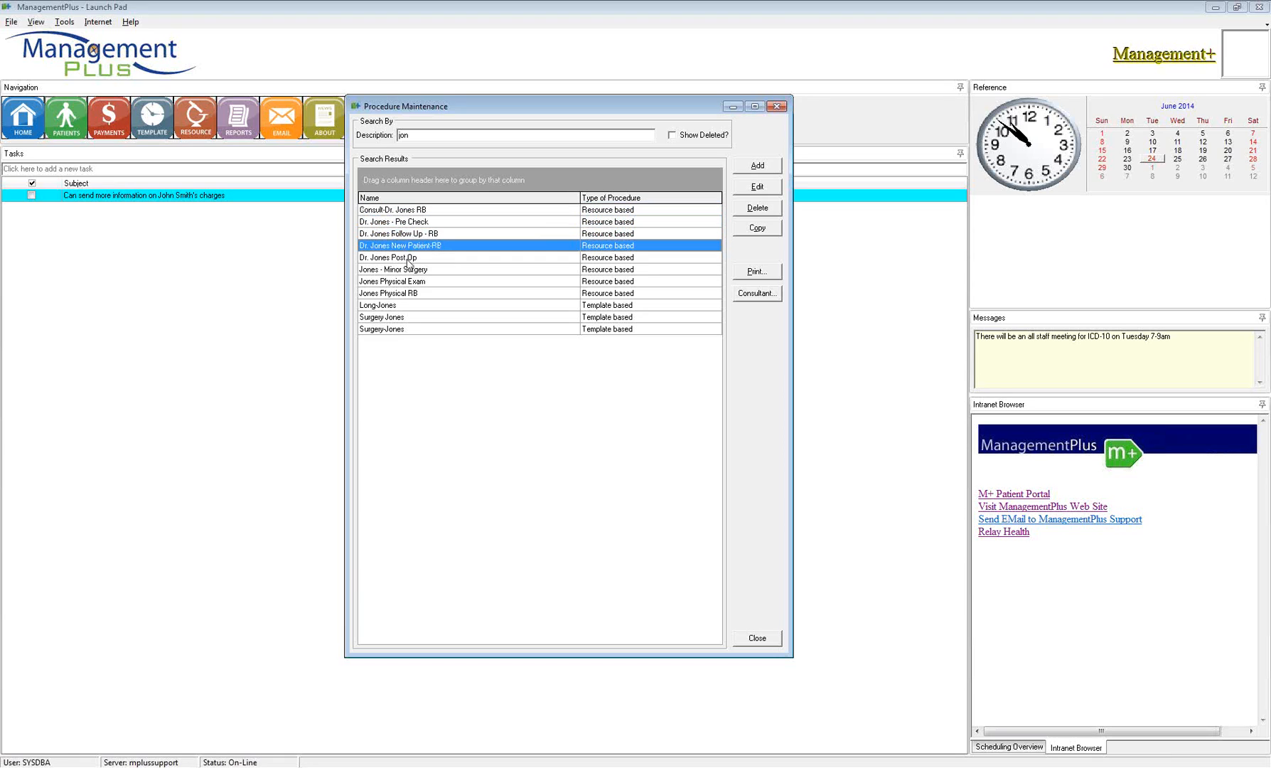
left_click(404, 258)
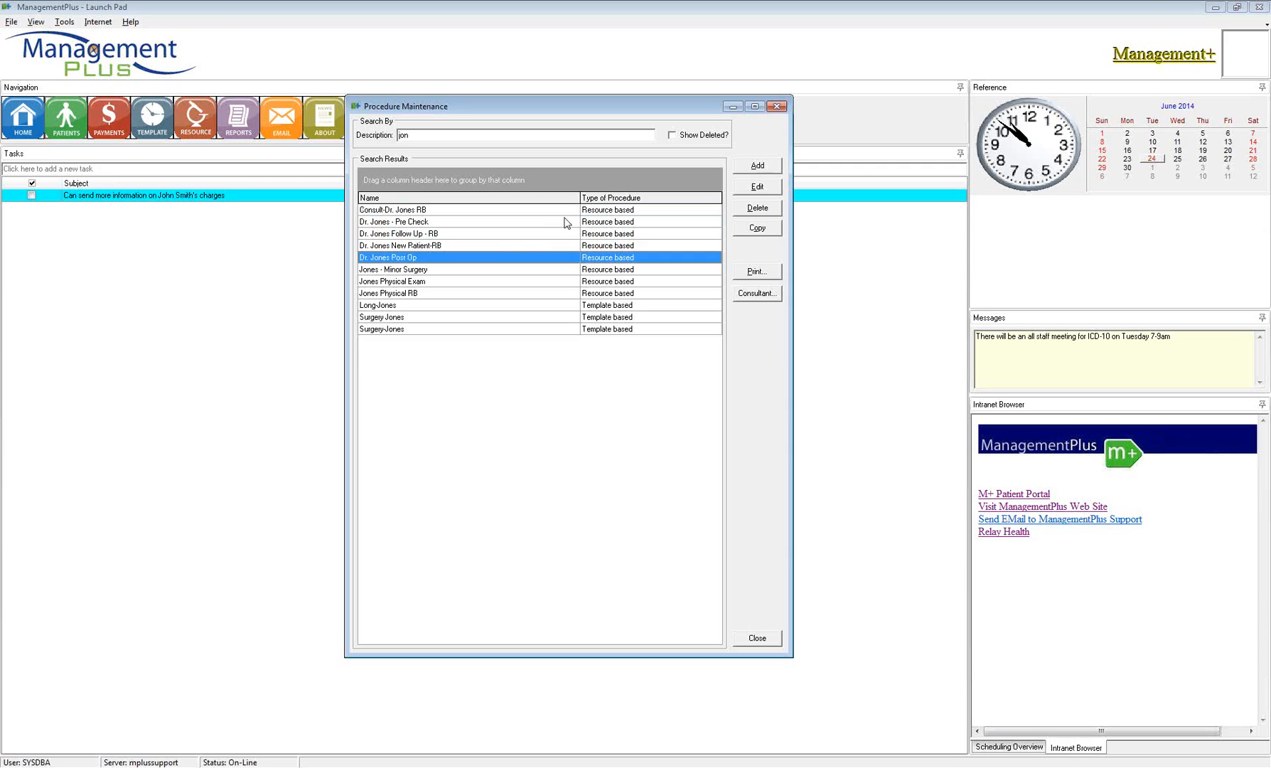
left_click(605, 270)
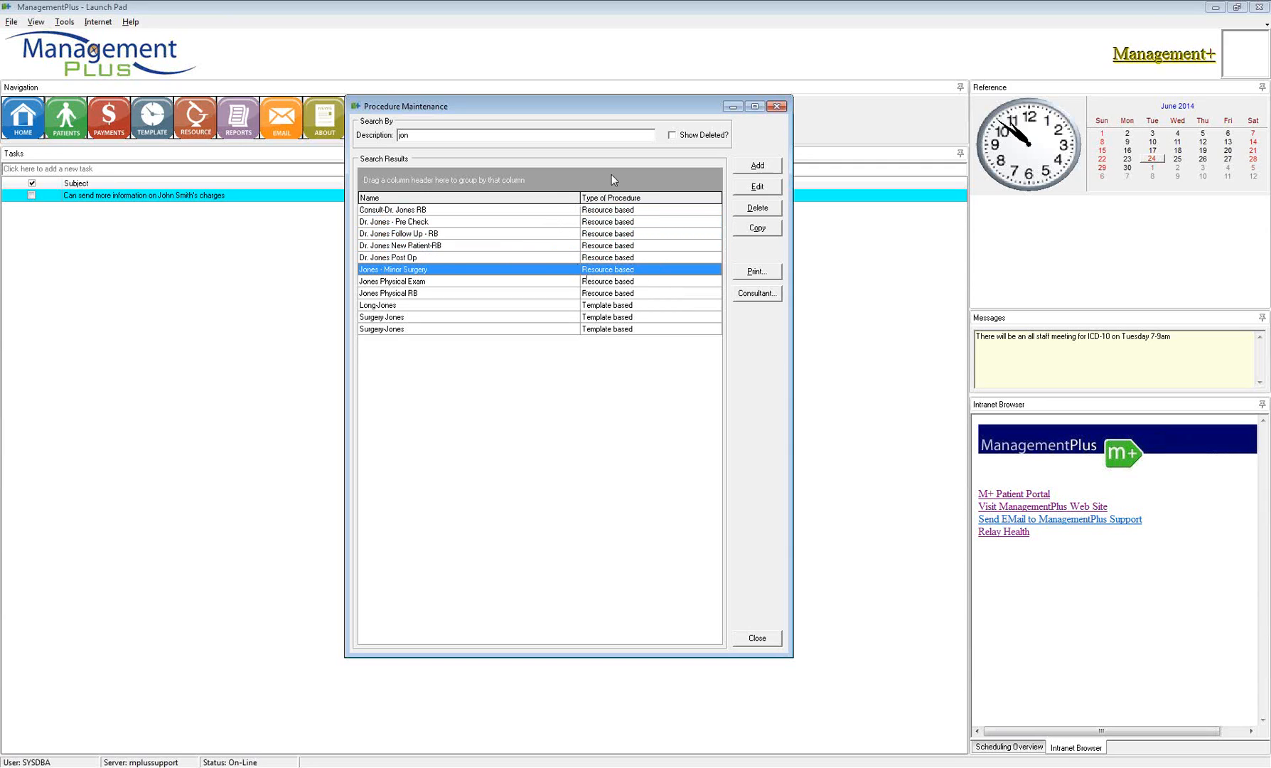
left_click(499, 257)
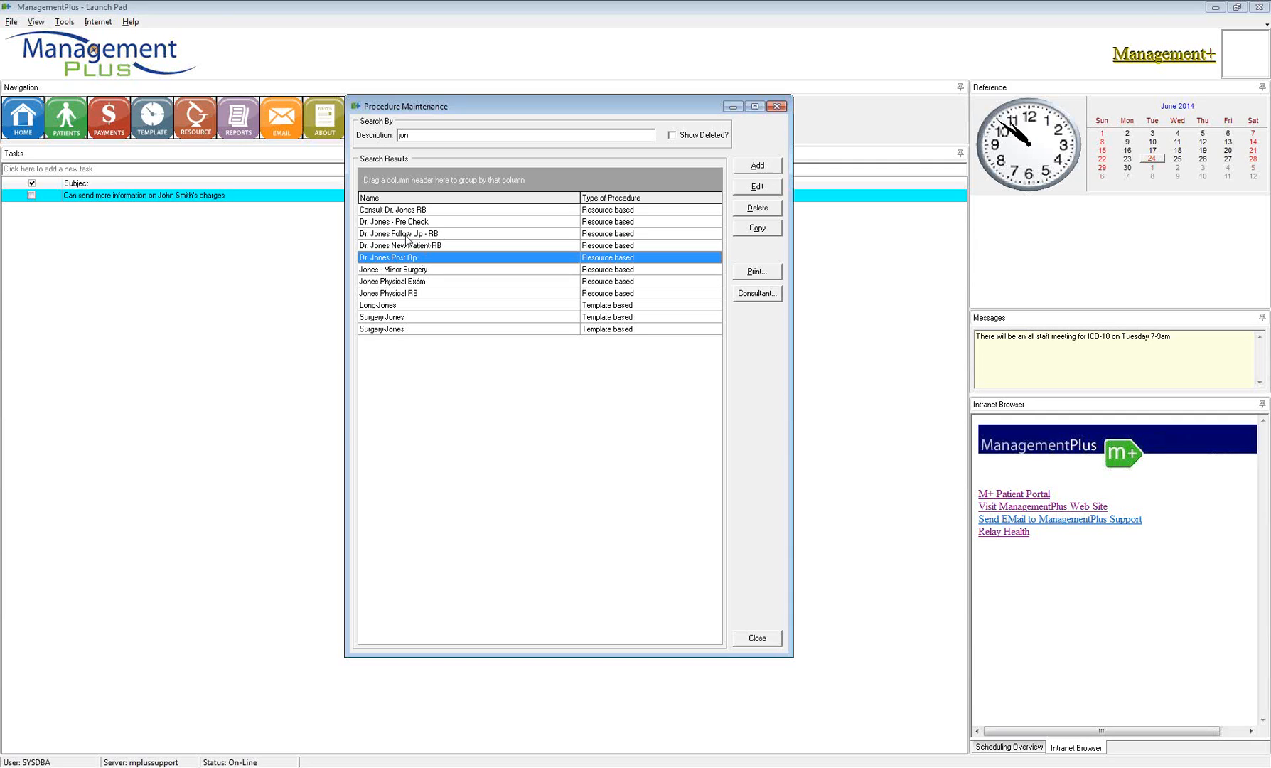
Search the procedures for "tlj", sort the results by type of procedure, and go through the template-based ones.
left_click(384, 134)
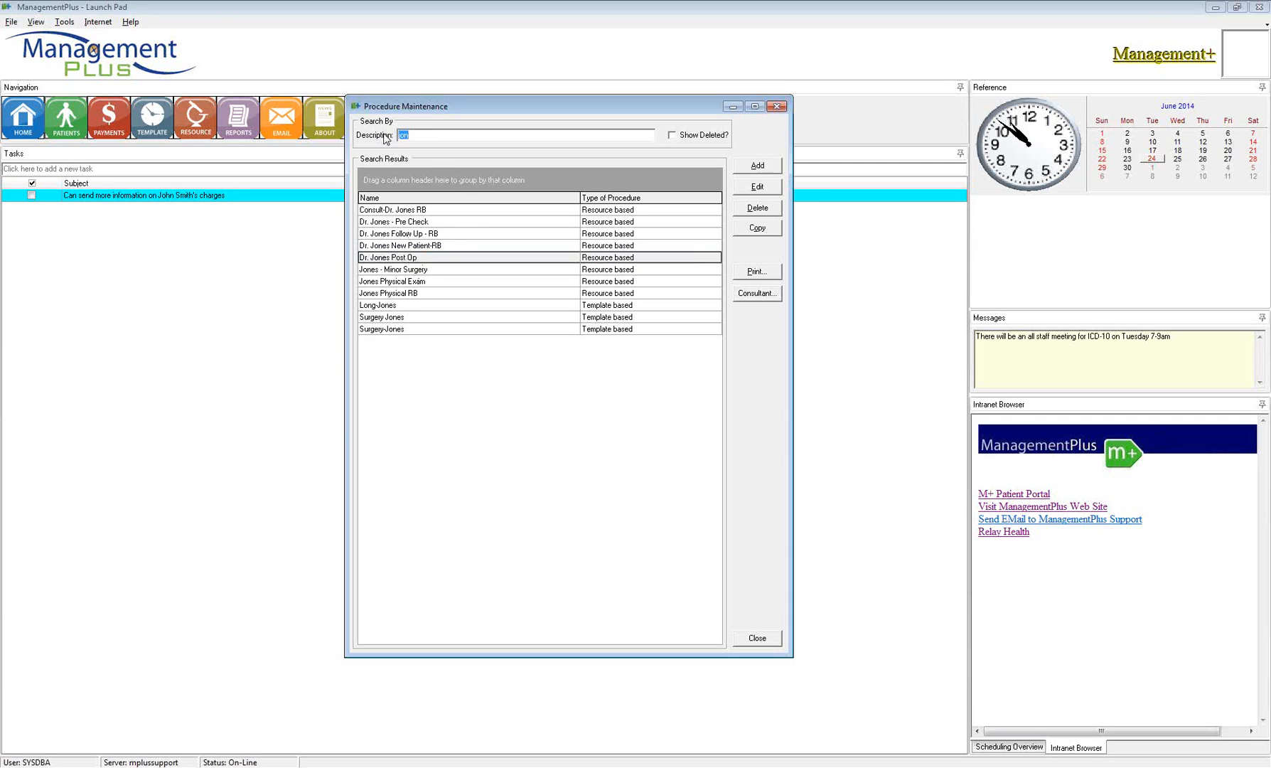
type("tlj")
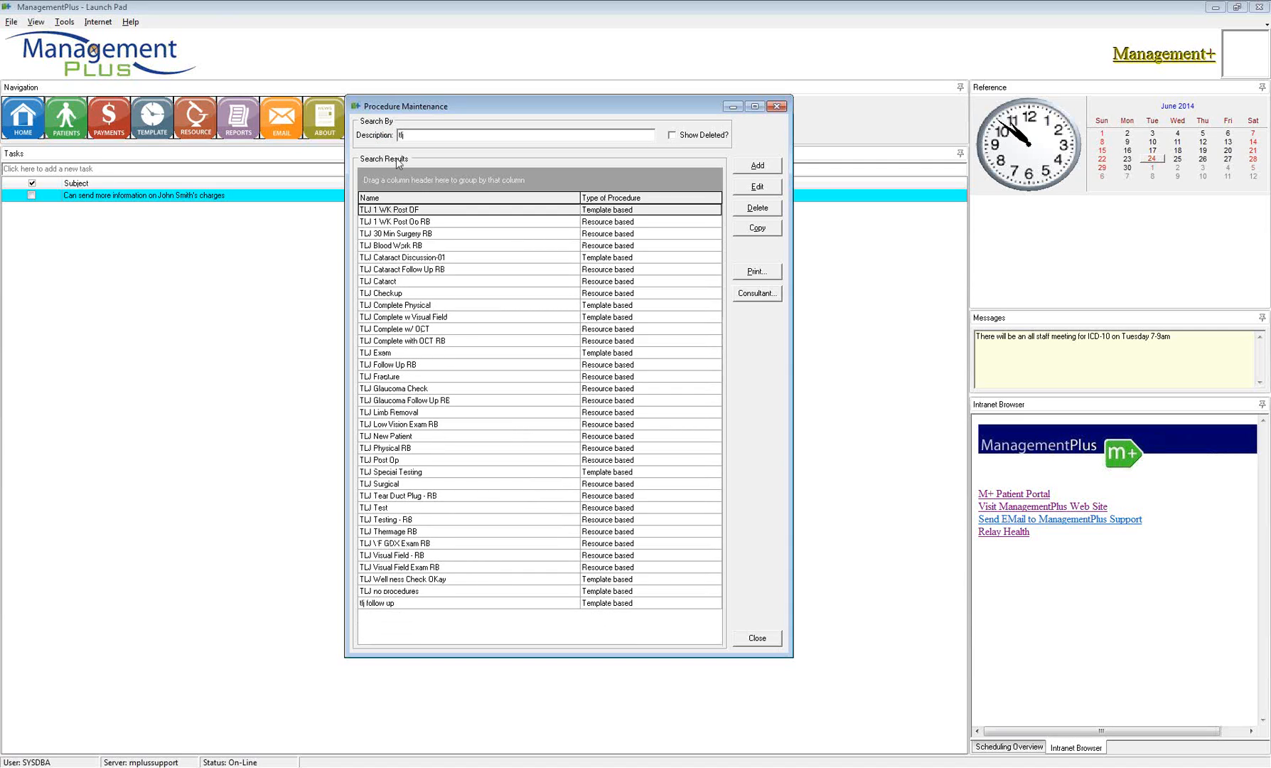
left_click(645, 198)
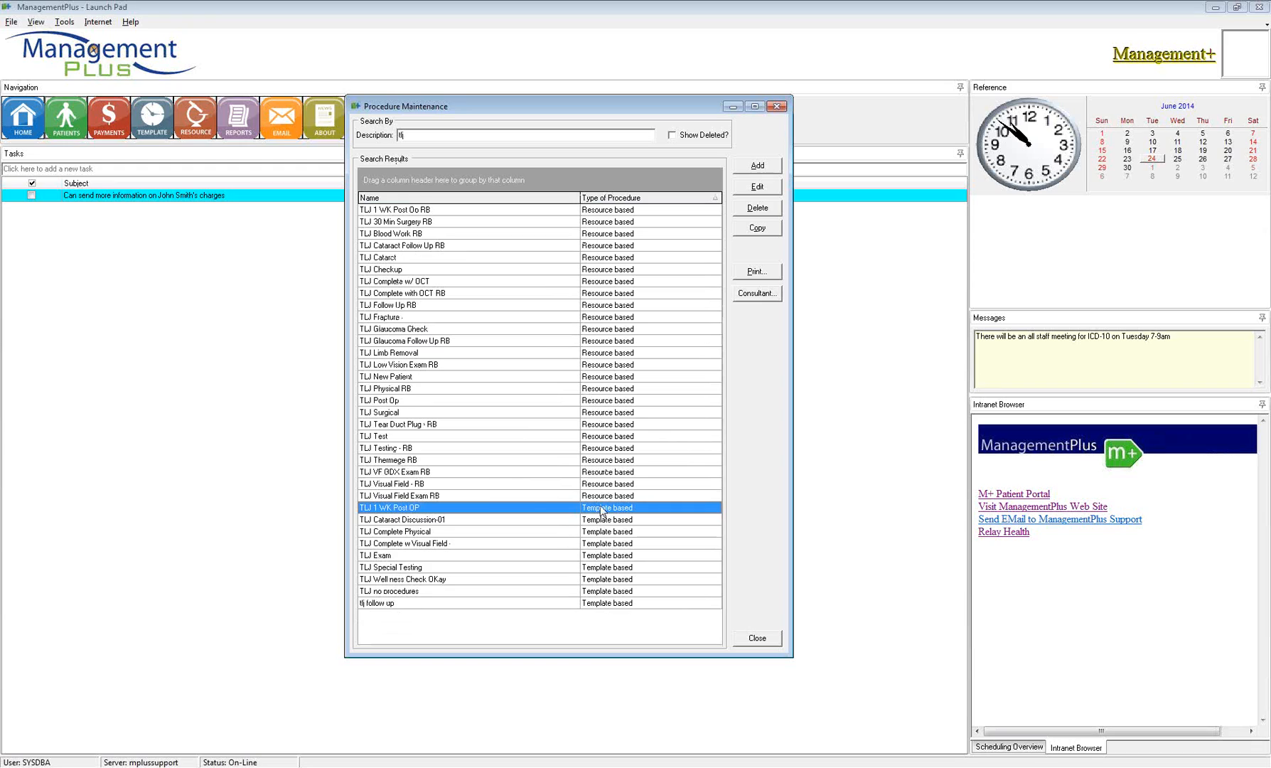
left_click(406, 520)
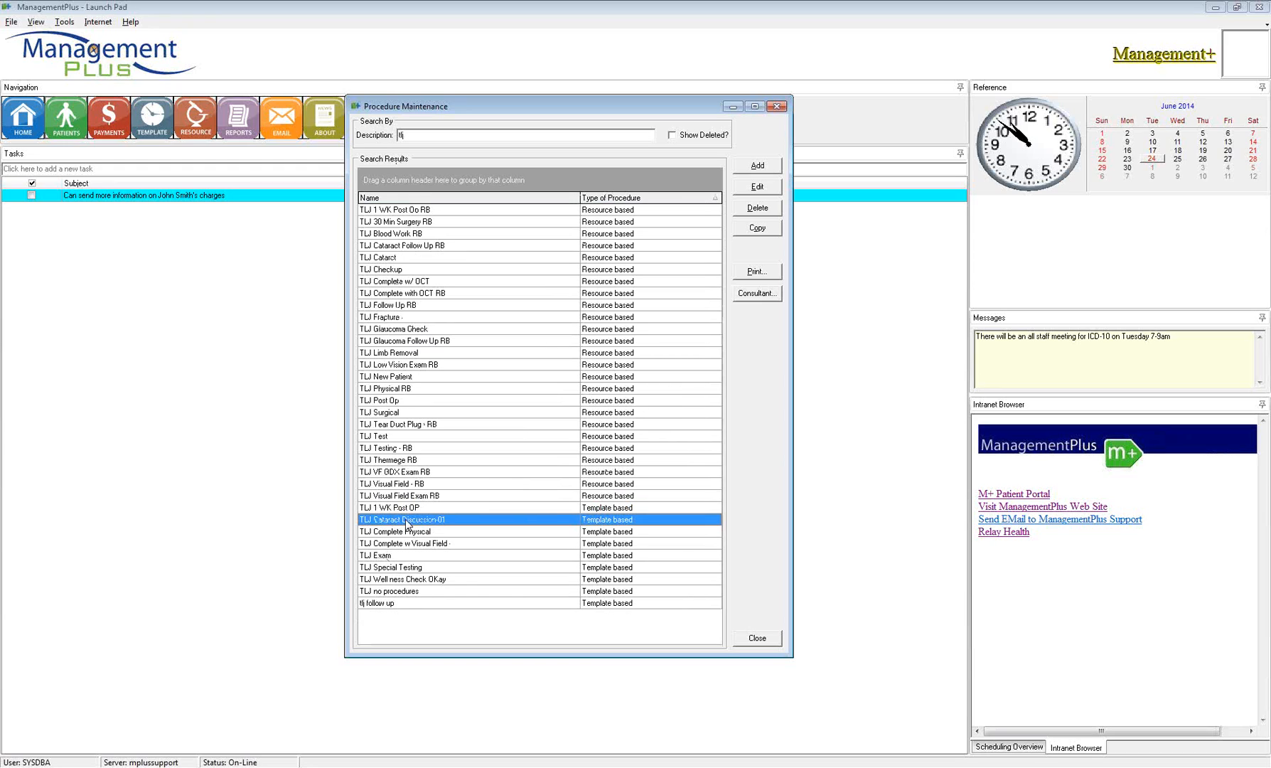
left_click(406, 533)
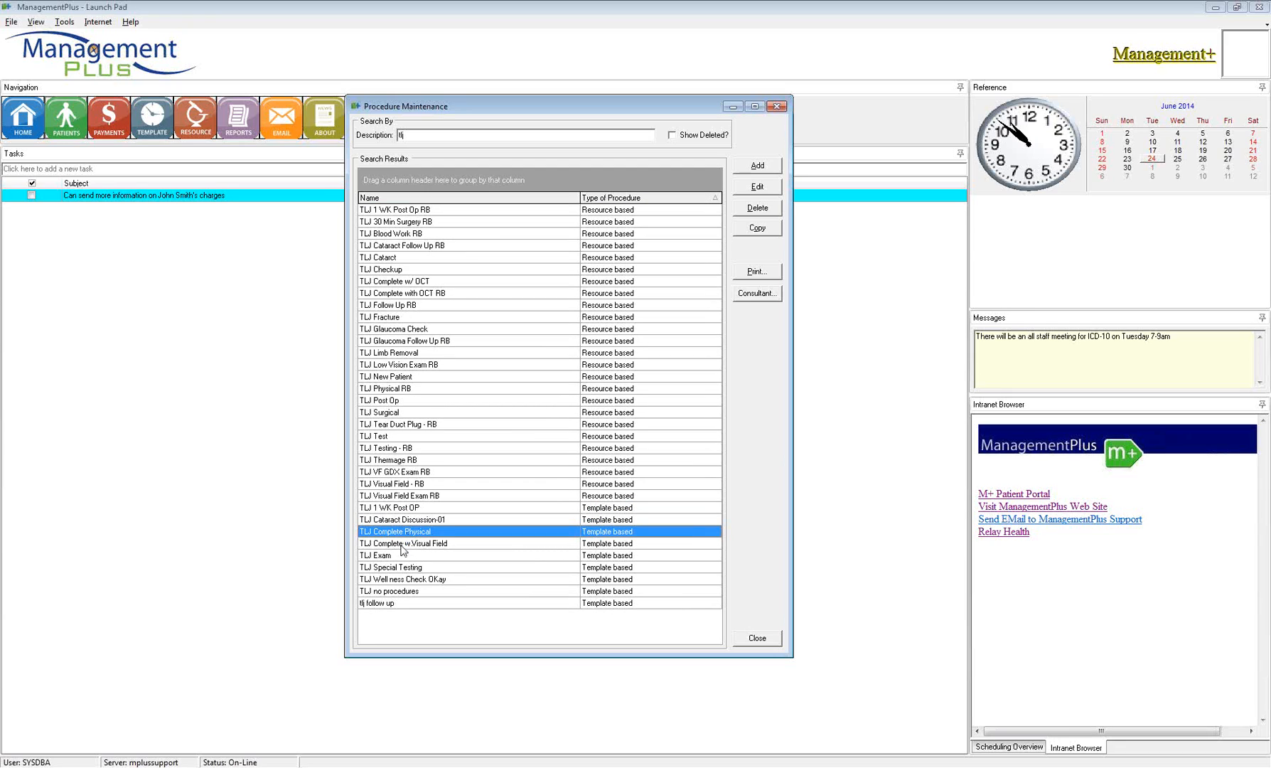
left_click(402, 544)
left_click(399, 557)
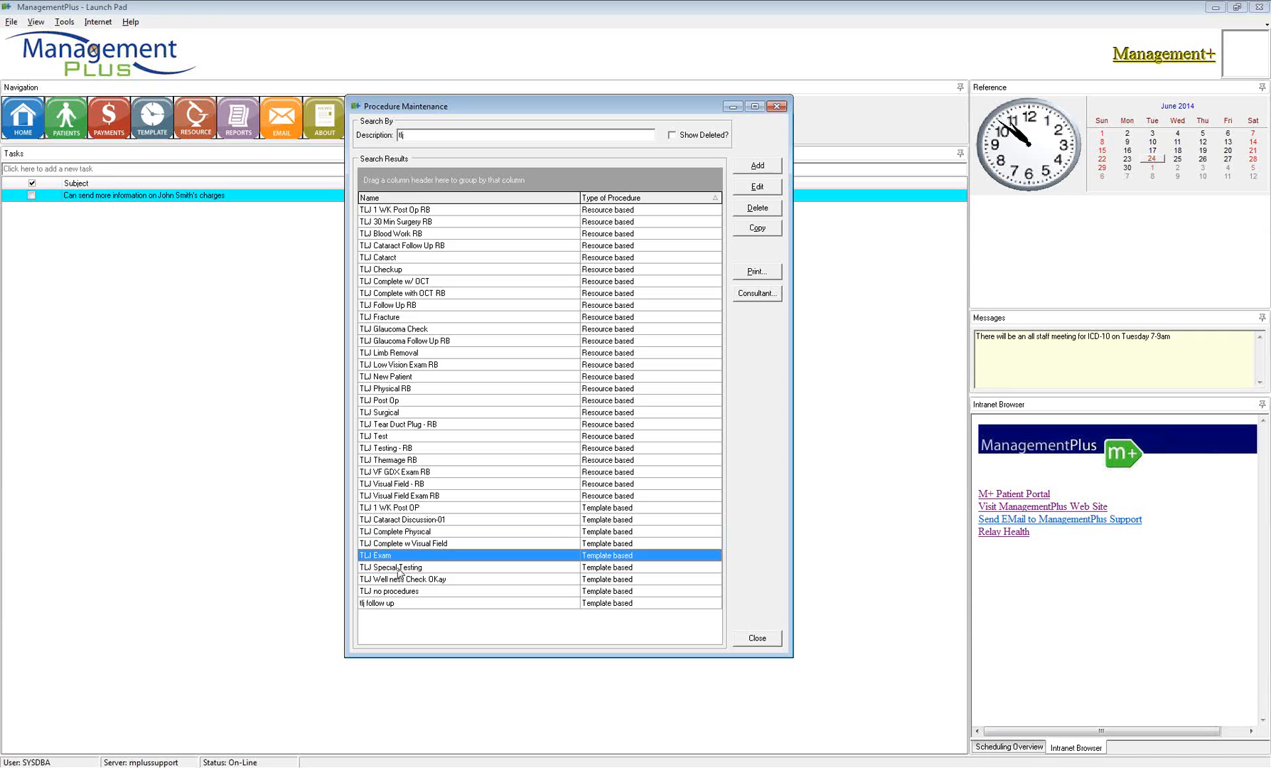
left_click(399, 569)
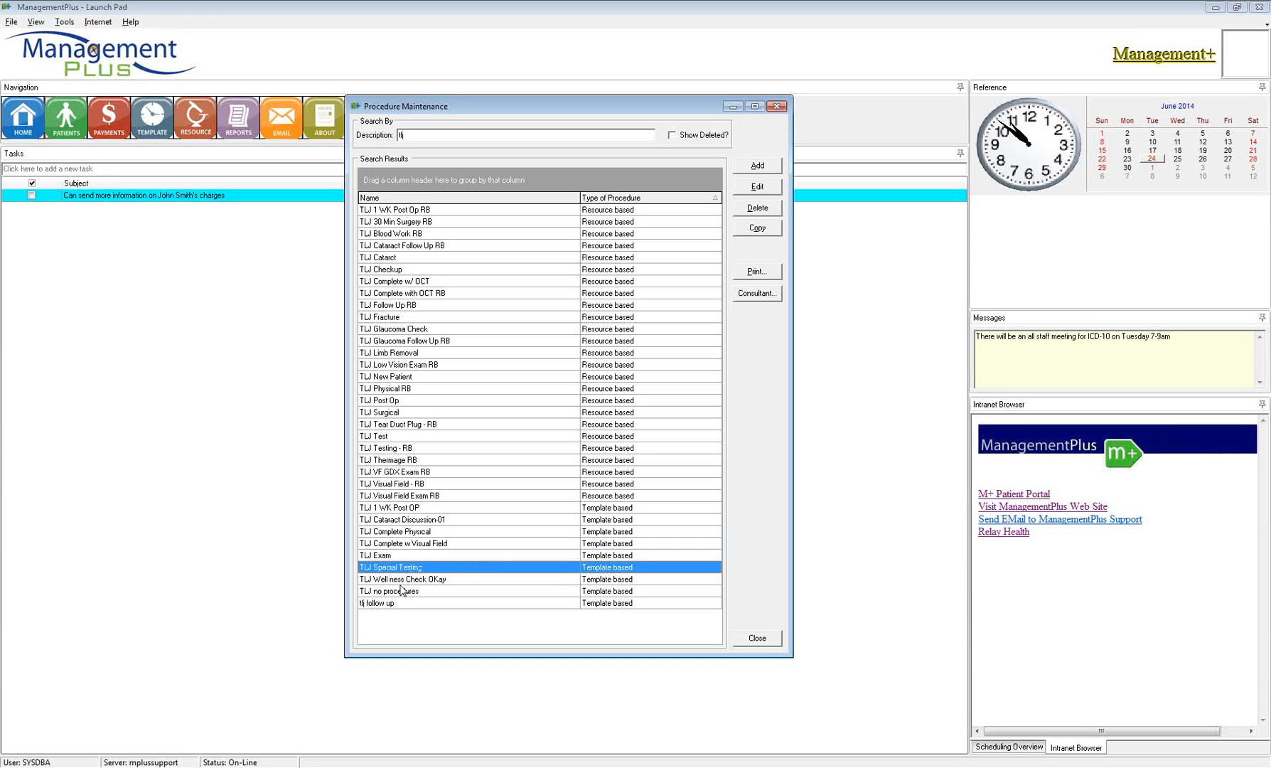
left_click(401, 580)
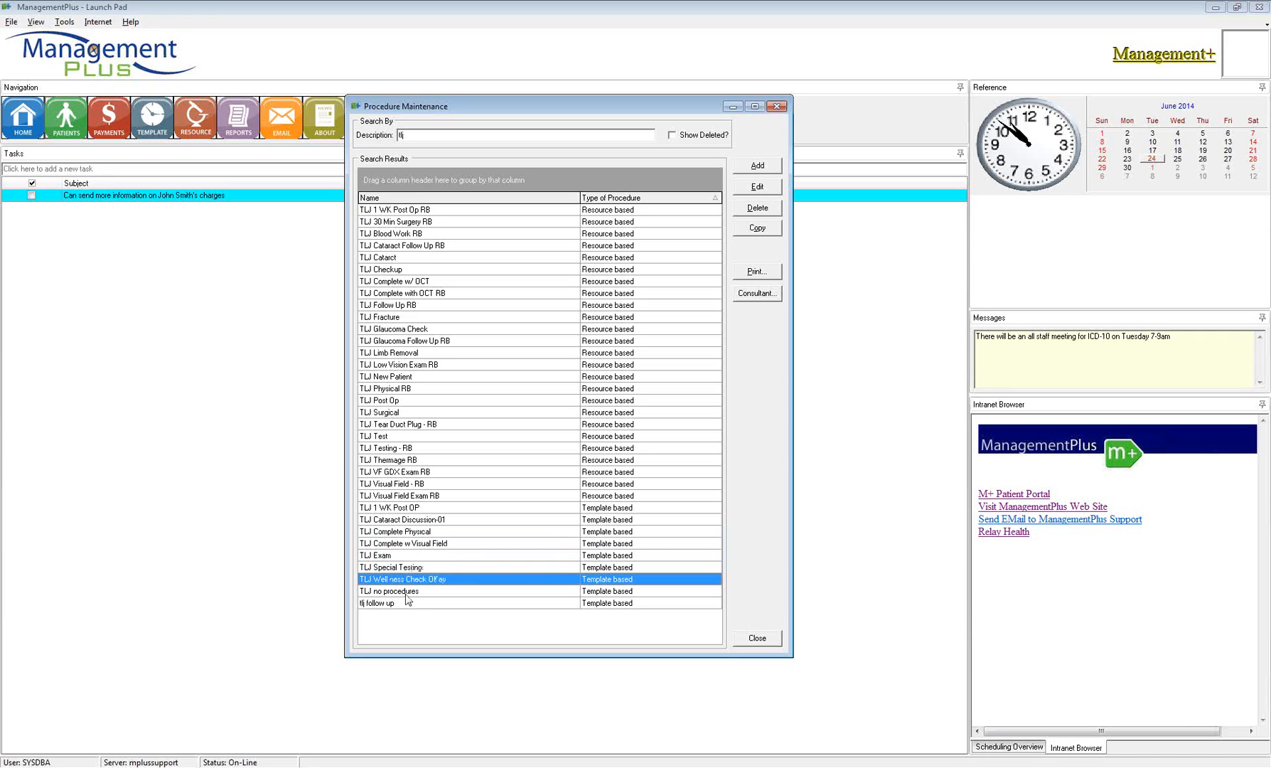
left_click(406, 594)
left_click(395, 604)
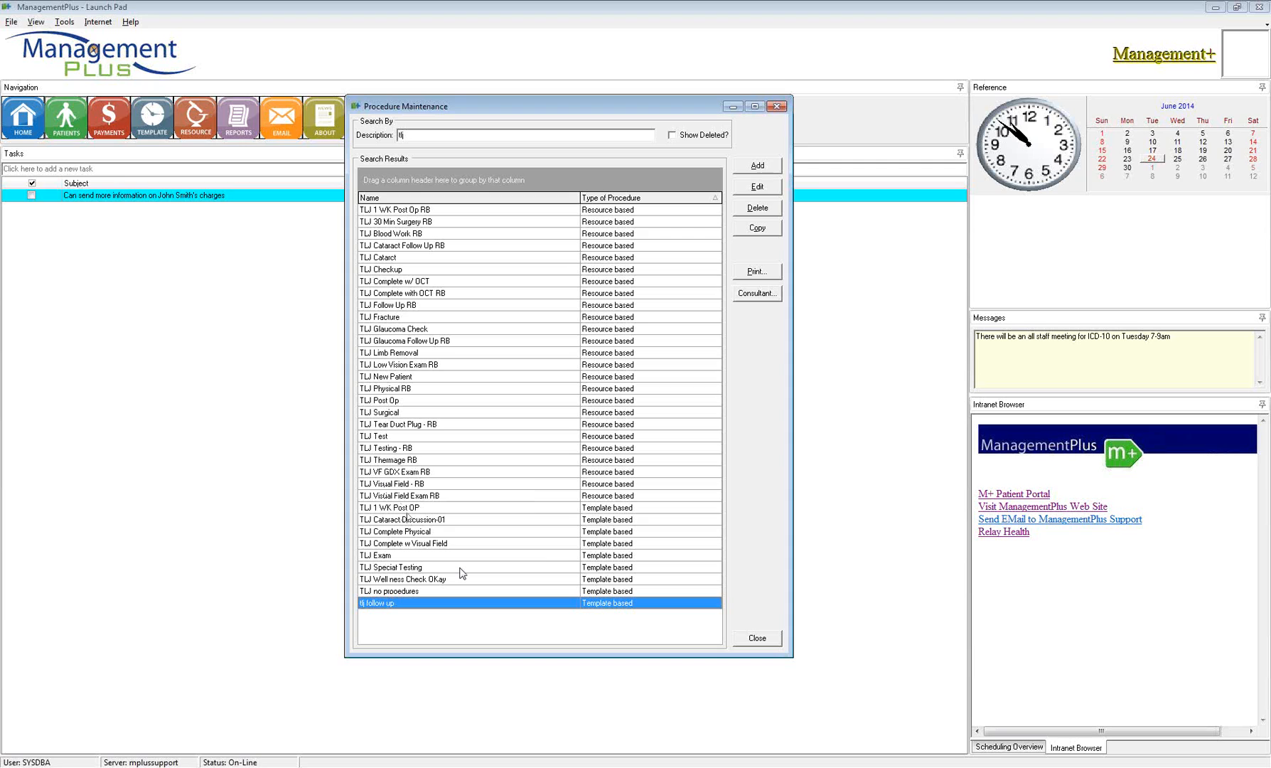
Open the TLJ Exam procedure for editing and clean up all of its expired procedure availability.
left_click(416, 555)
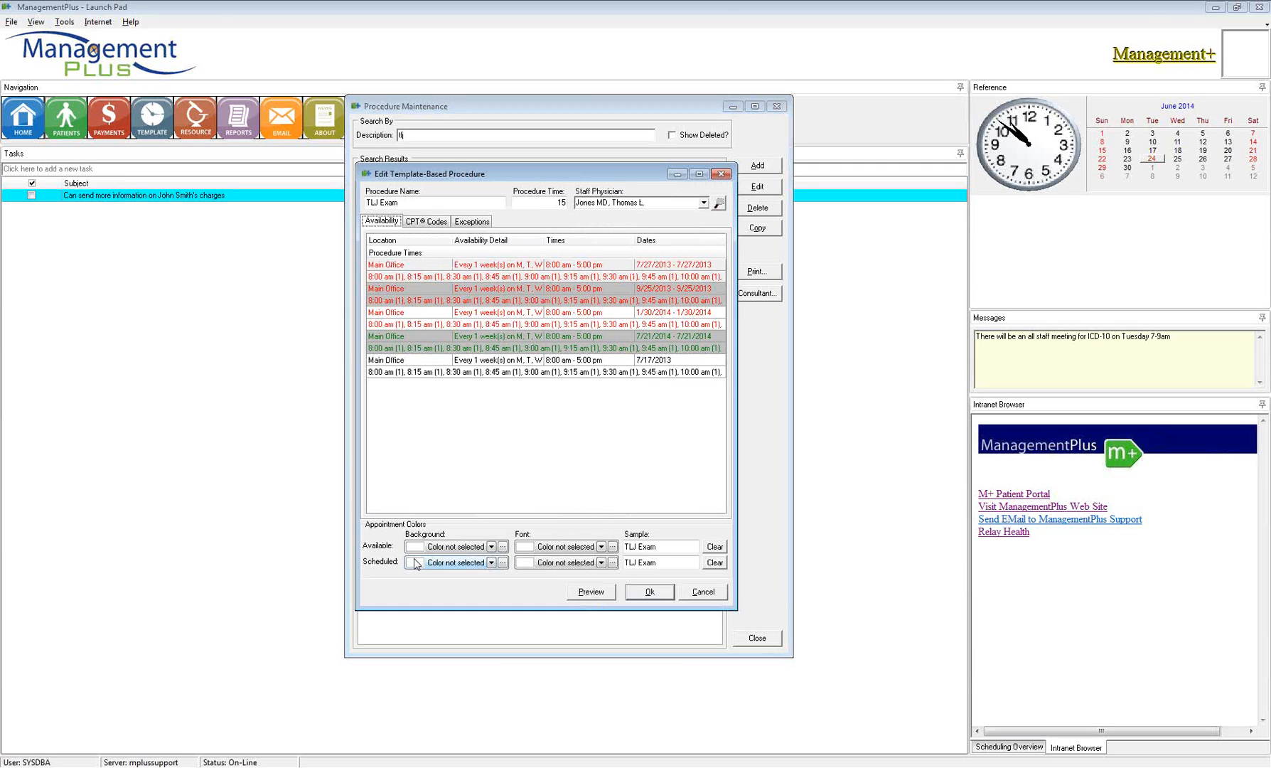
left_click_drag(521, 164, 505, 123)
left_click_drag(412, 154, 359, 155)
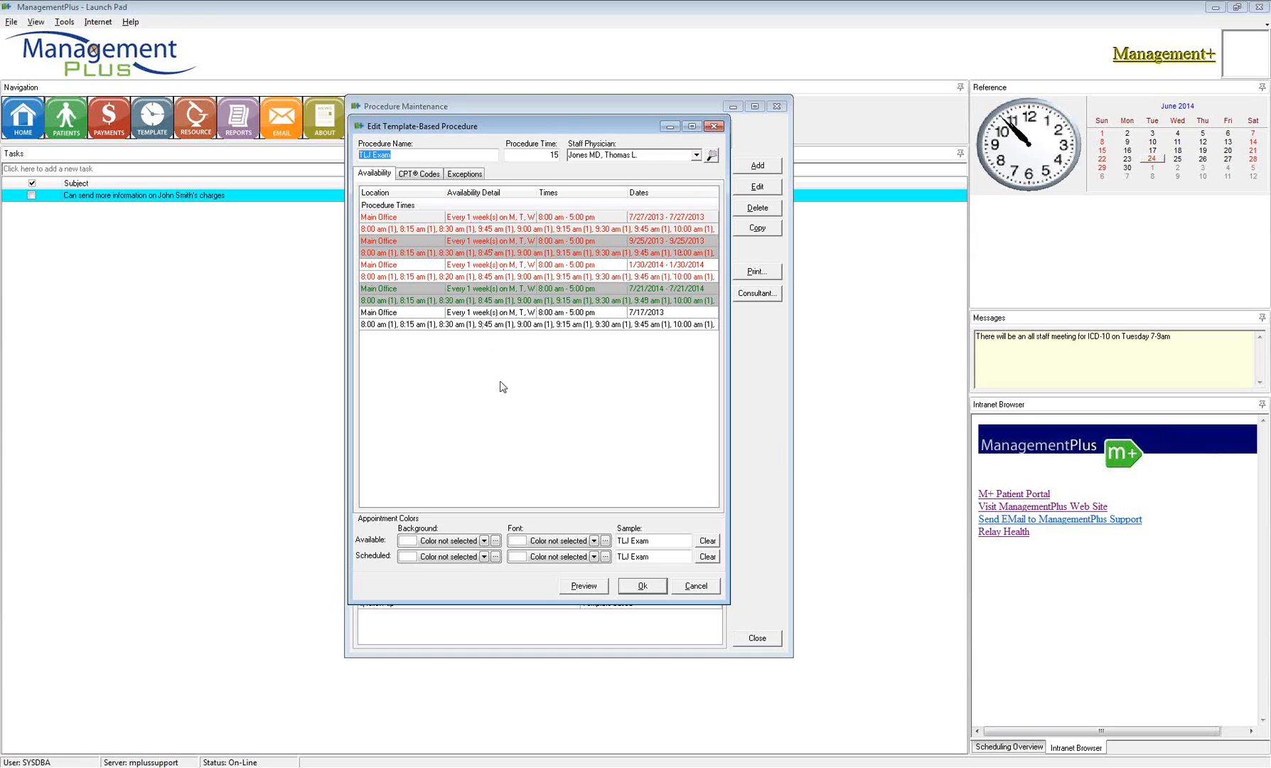
right_click(481, 366)
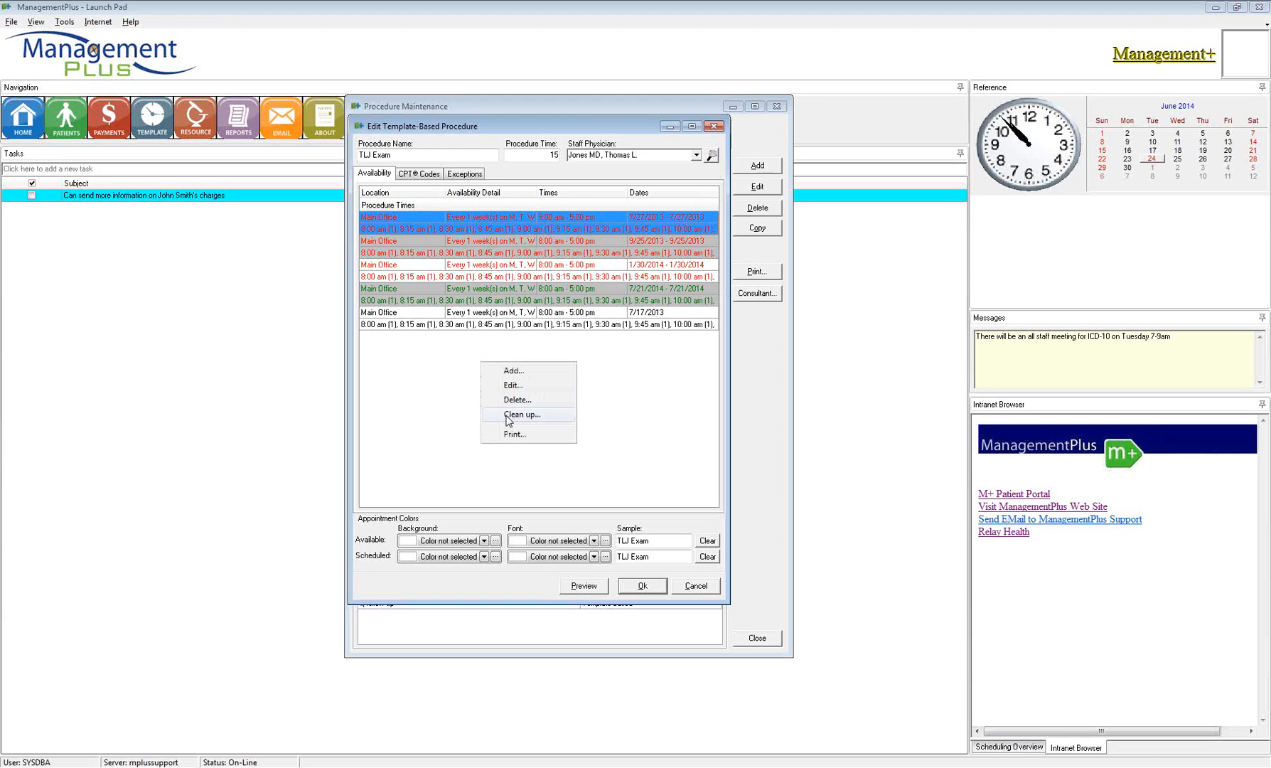
left_click(509, 417)
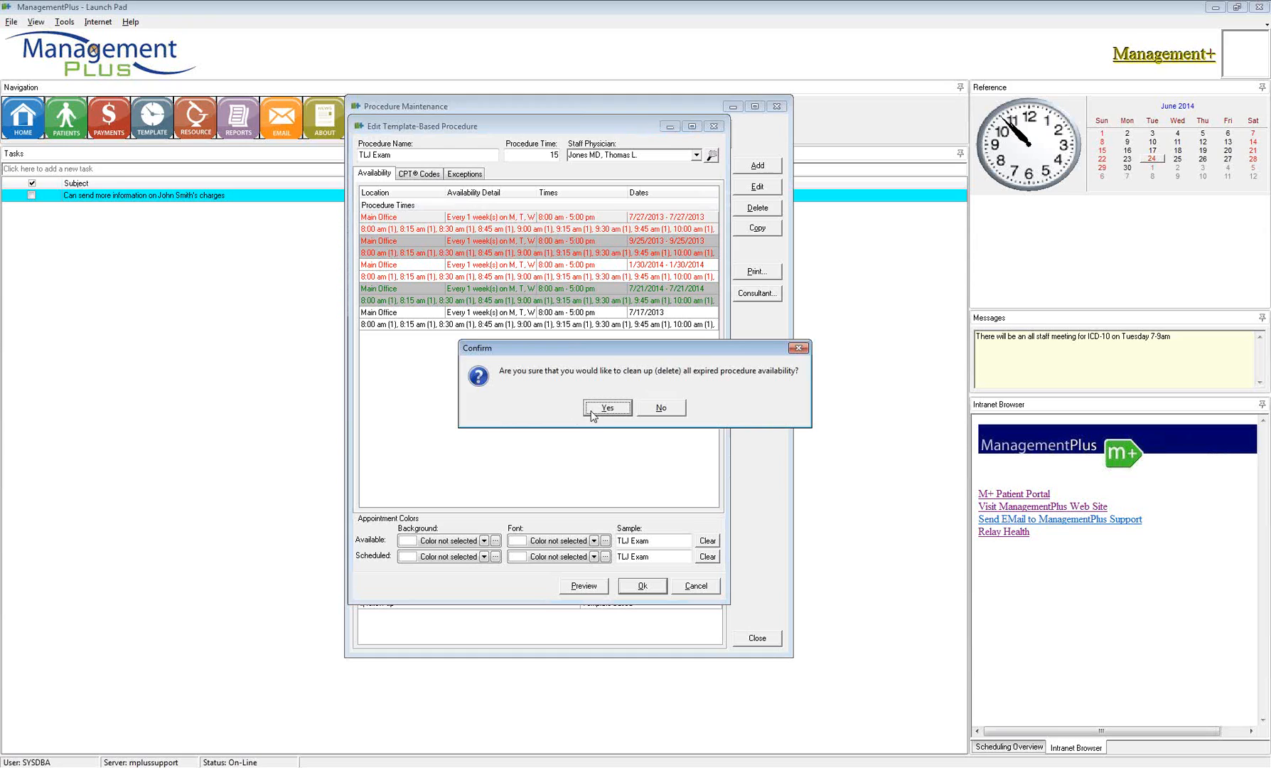
left_click_drag(550, 351, 526, 349)
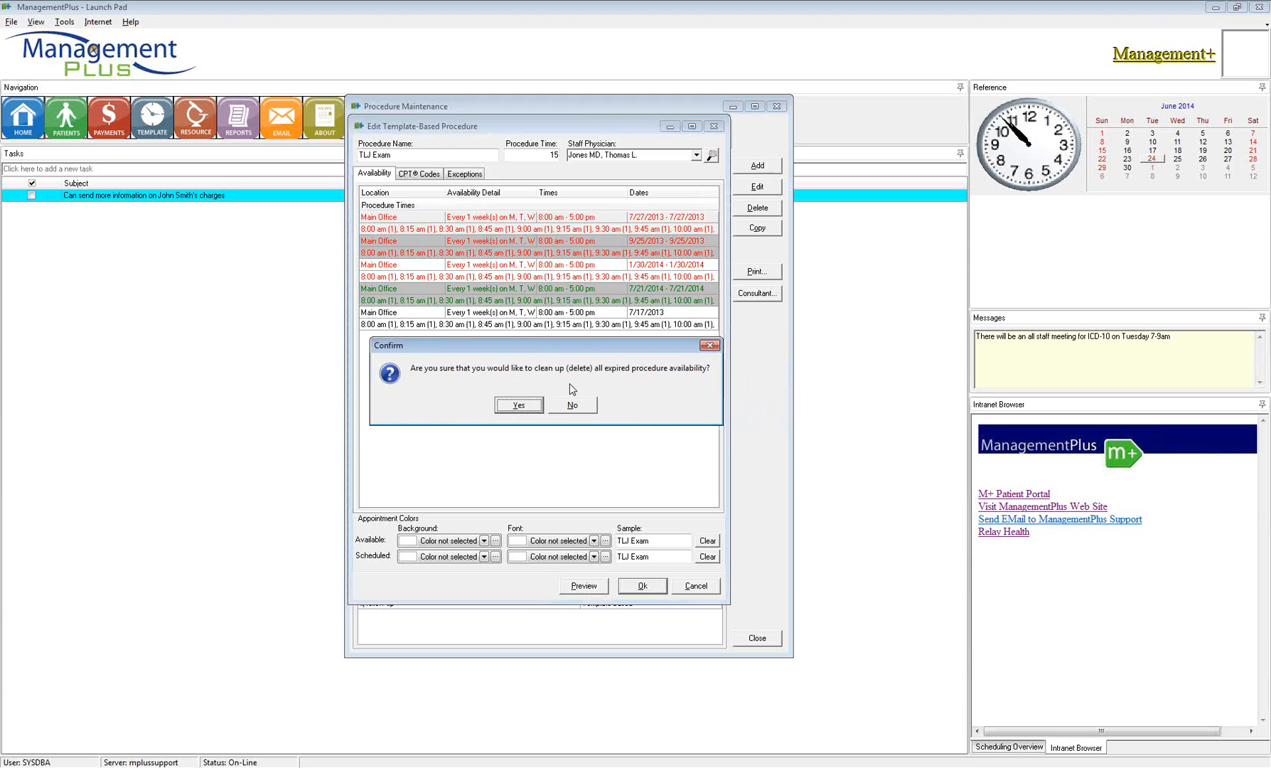
left_click(526, 408)
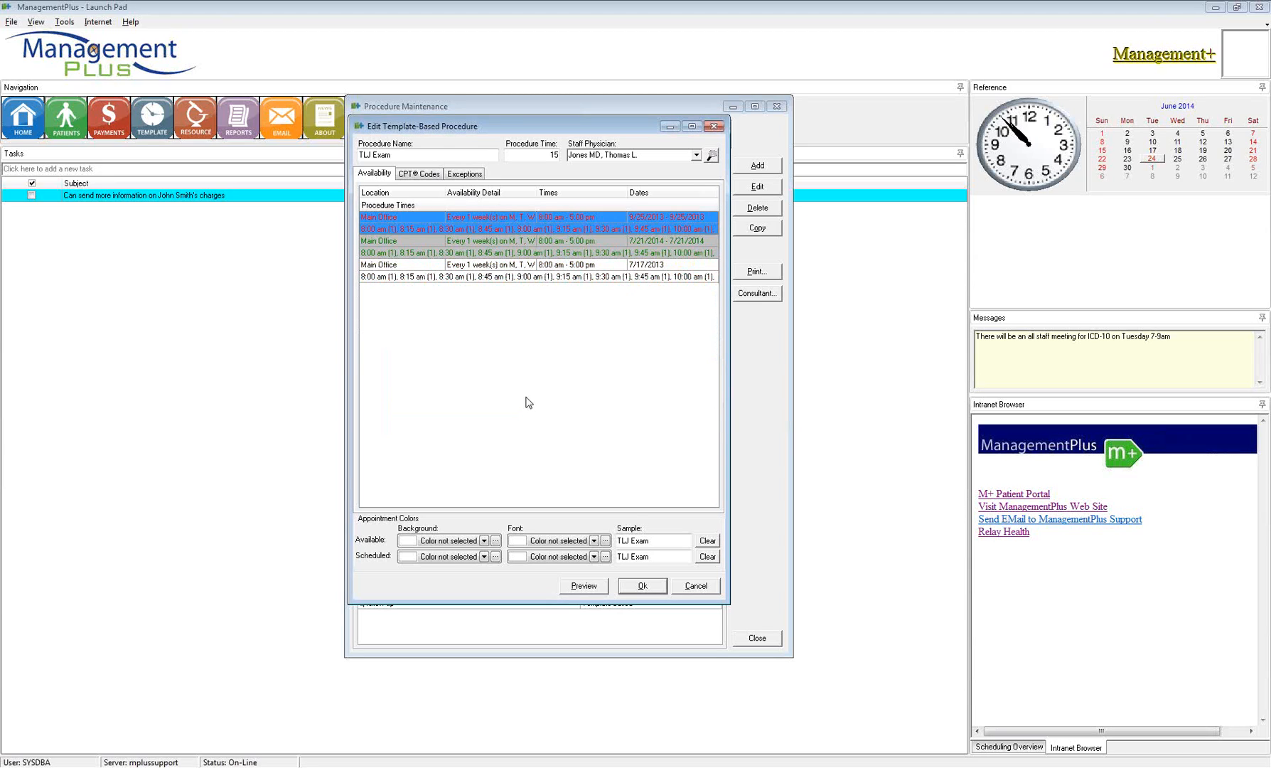
Clean up the expired 9/25/2013 Main Office availability in the TLJ Exam procedure.
left_click(480, 157)
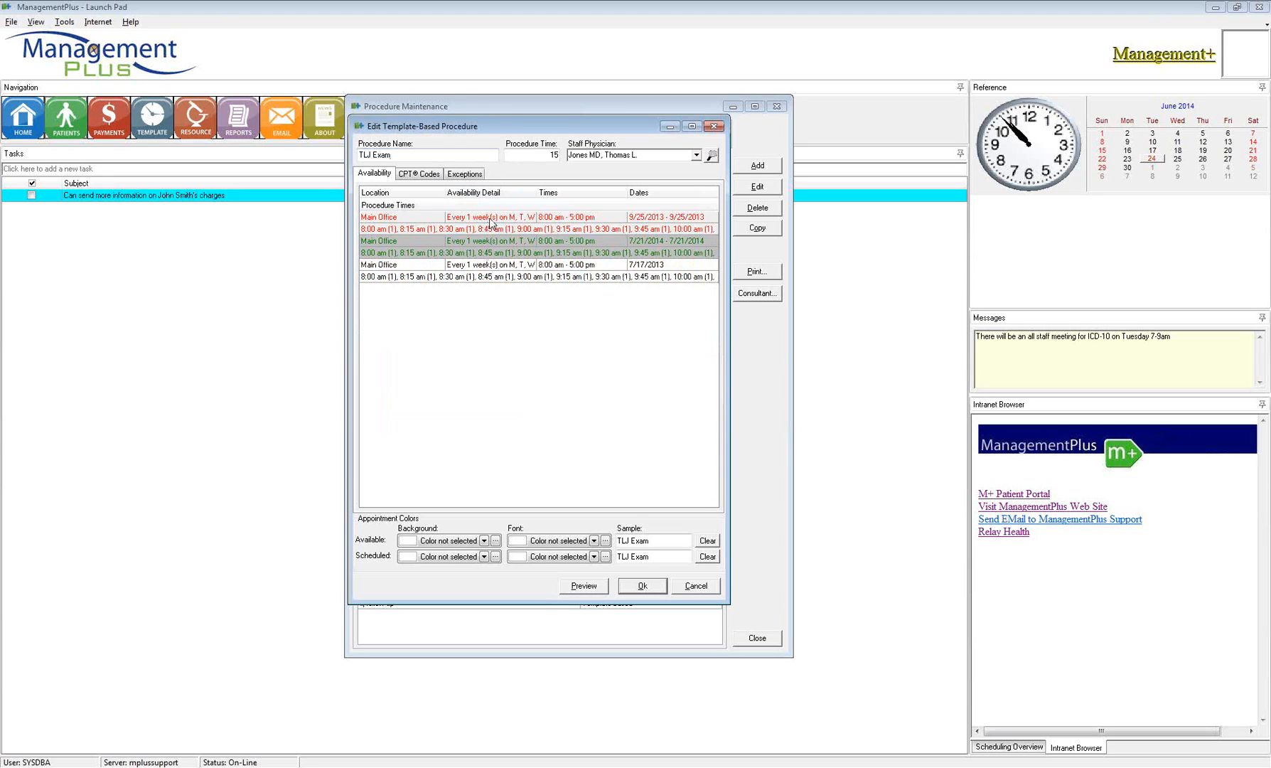
right_click(489, 220)
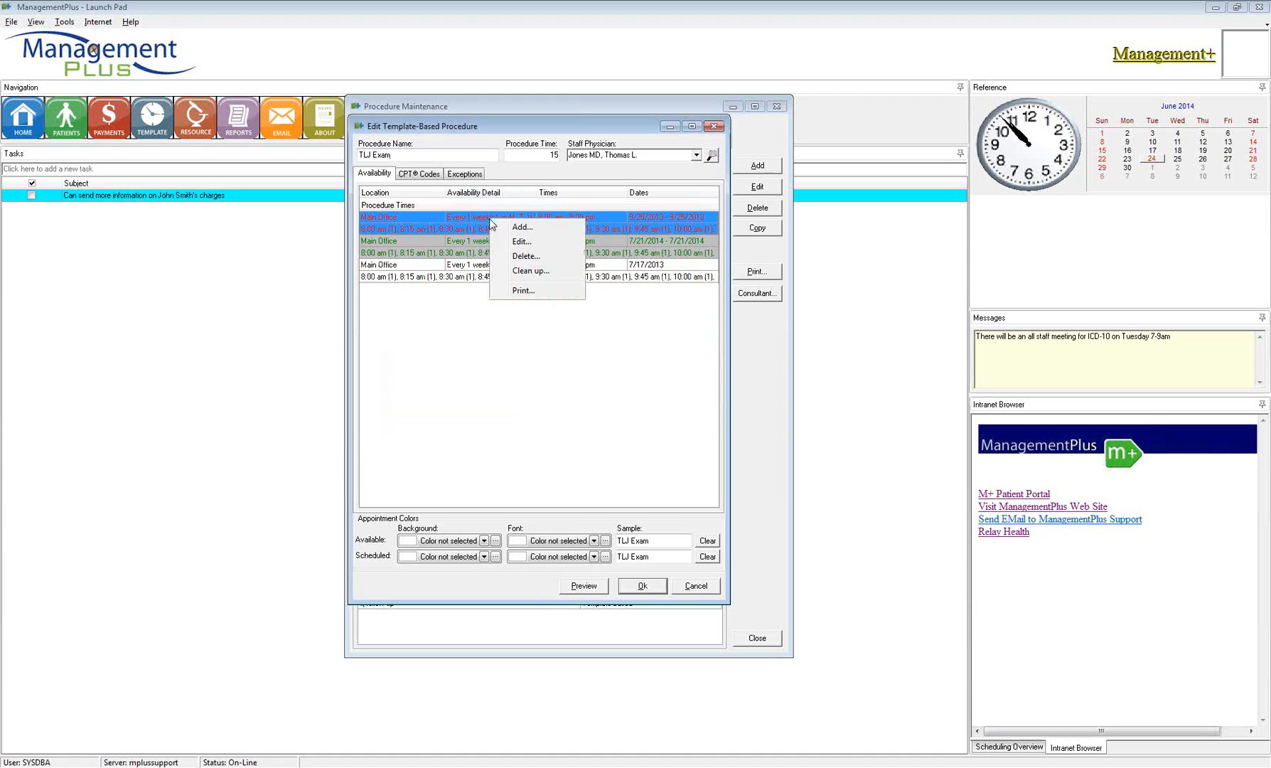
left_click(520, 272)
left_click(526, 408)
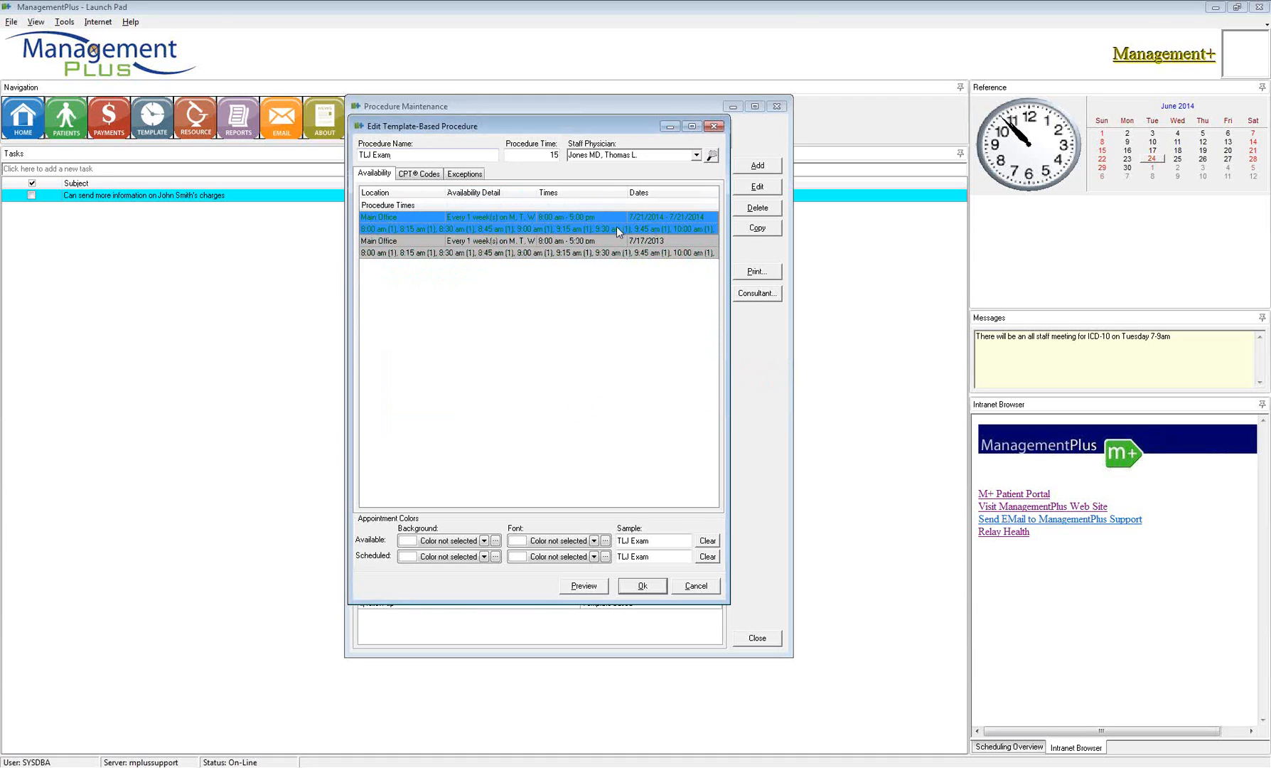
Go over the remaining TLJ Exam availability entries, widening the Availability Detail column to read their weekdays.
left_click(500, 242)
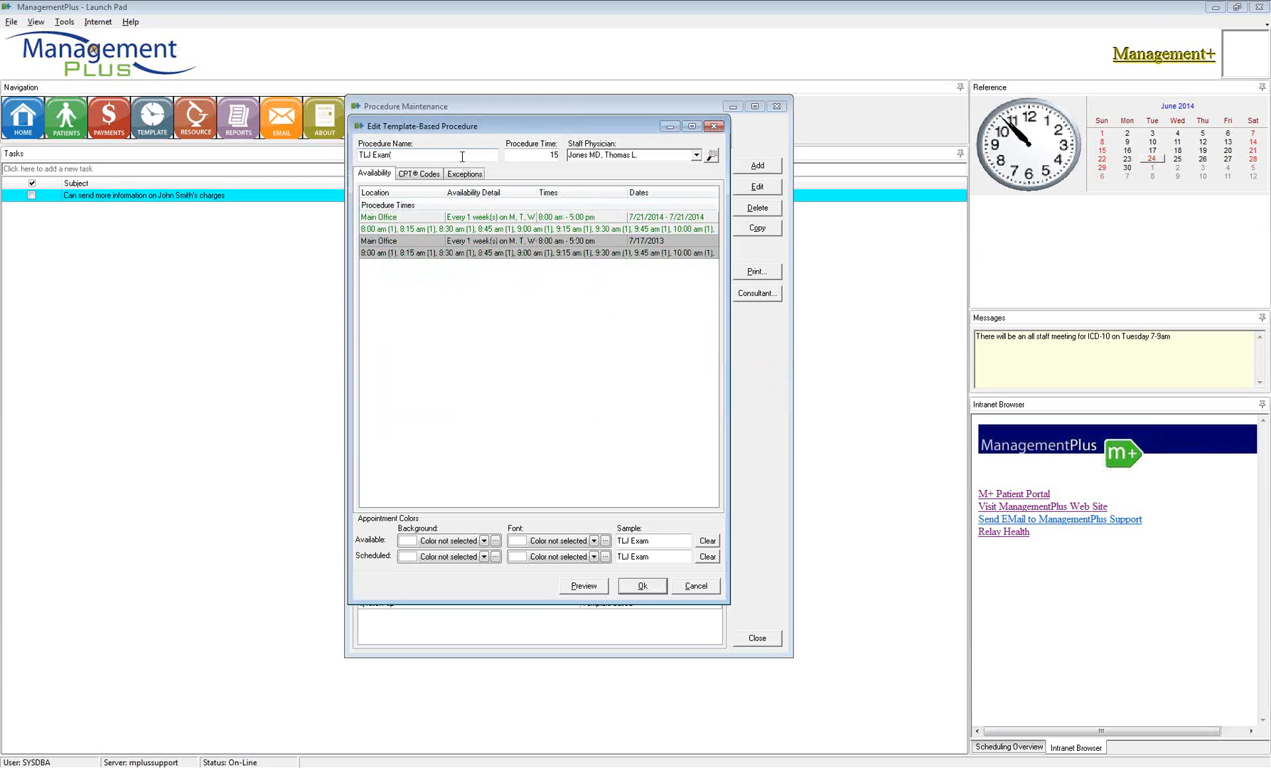
left_click(654, 248)
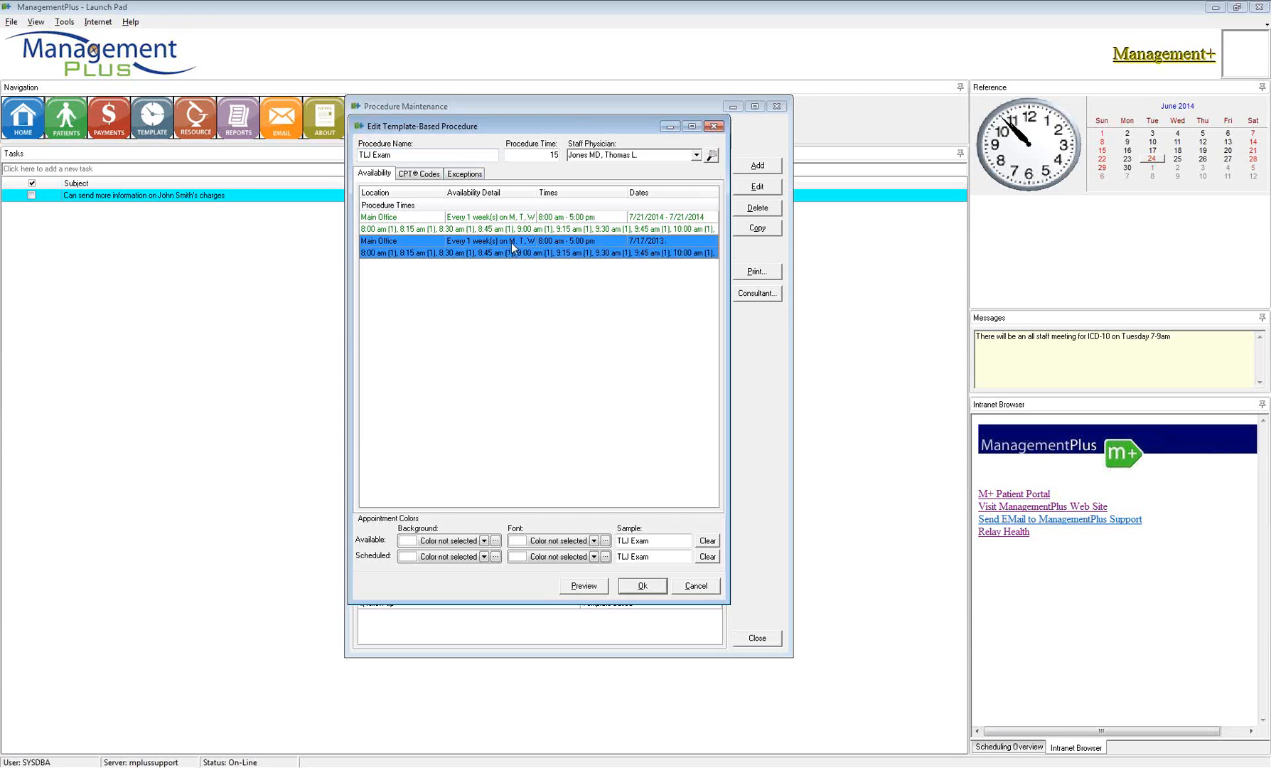
left_click_drag(537, 192, 563, 192)
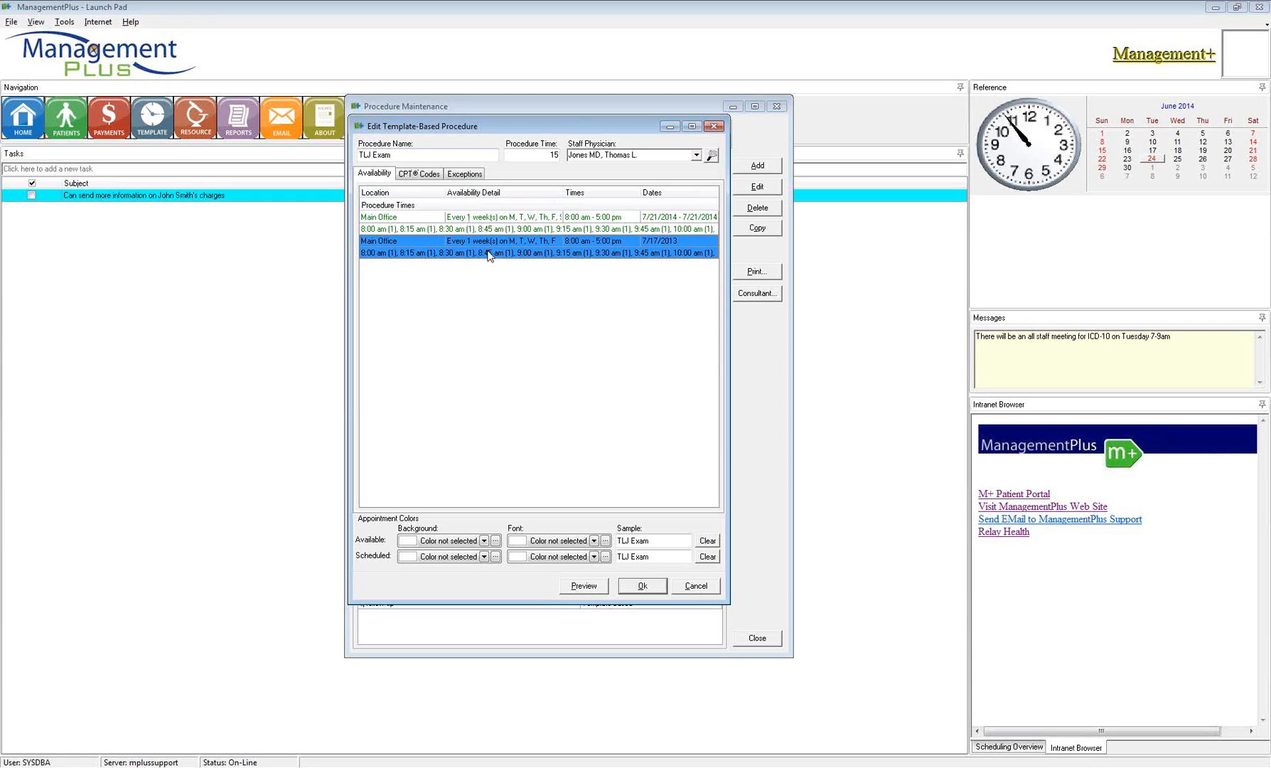
right_click(449, 299)
left_click(471, 306)
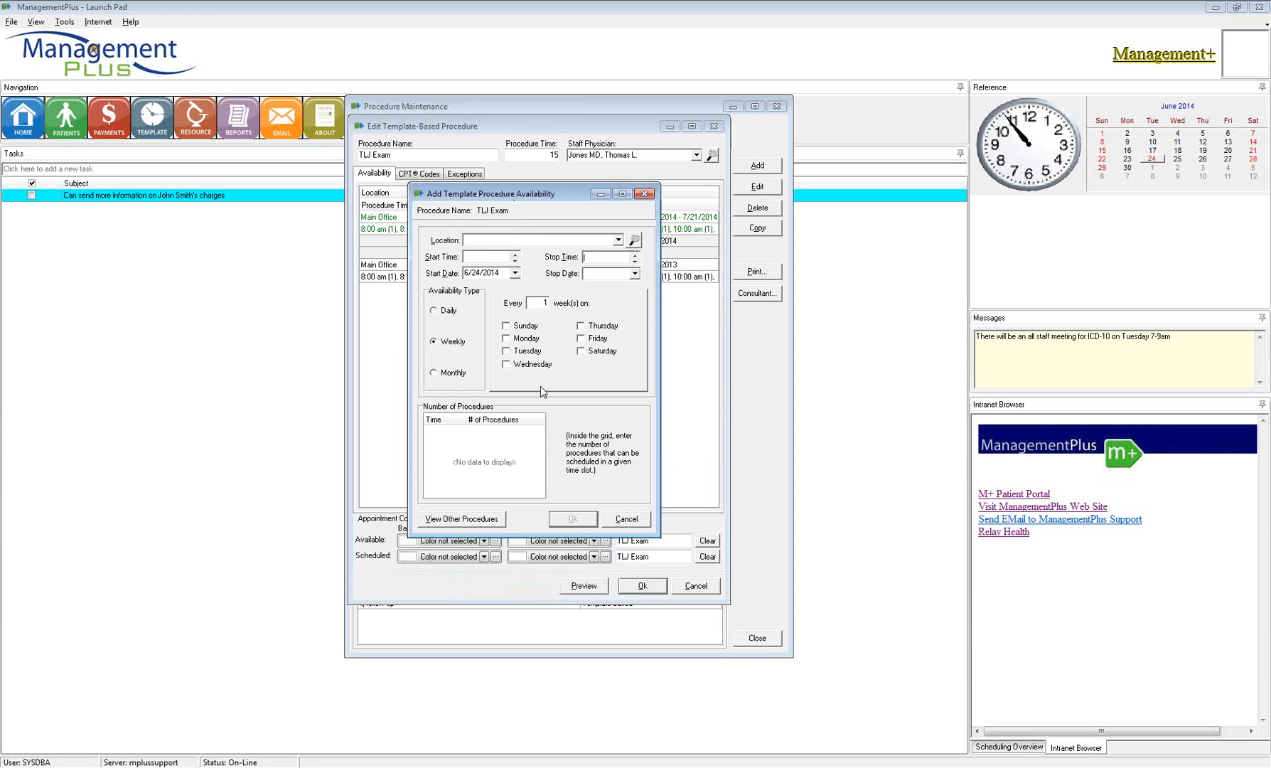
left_click(627, 520)
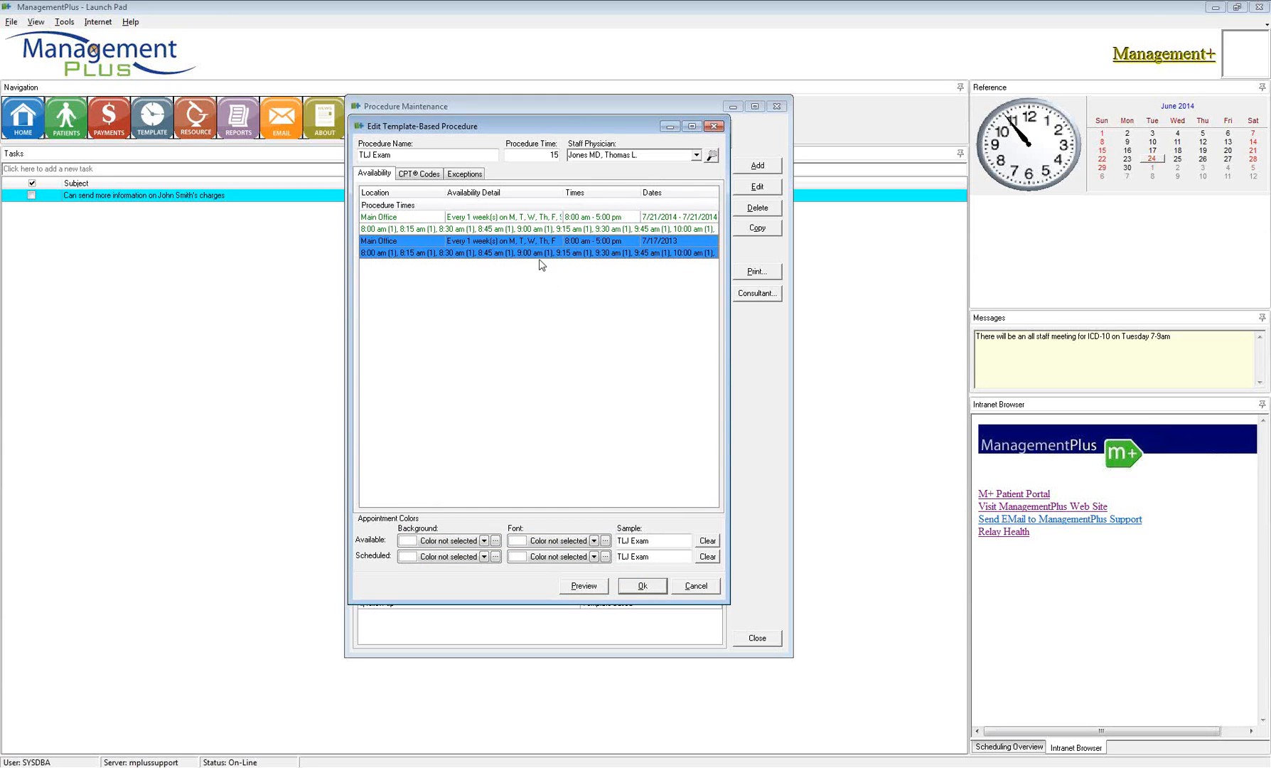
Edit the 7/21/2014 availability, clearing its stop date and removing Sunday, Friday and Saturday from its weekly days.
right_click(507, 224)
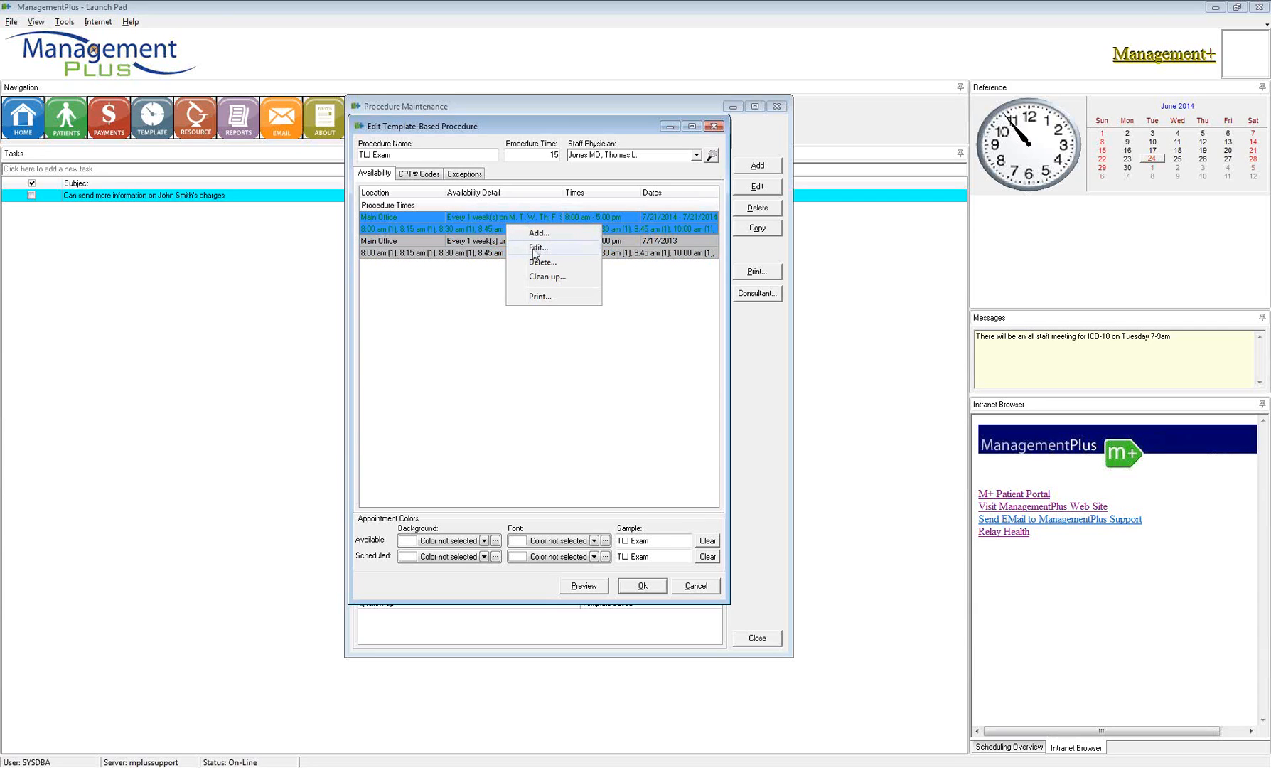
left_click(535, 254)
left_click_drag(527, 195, 525, 177)
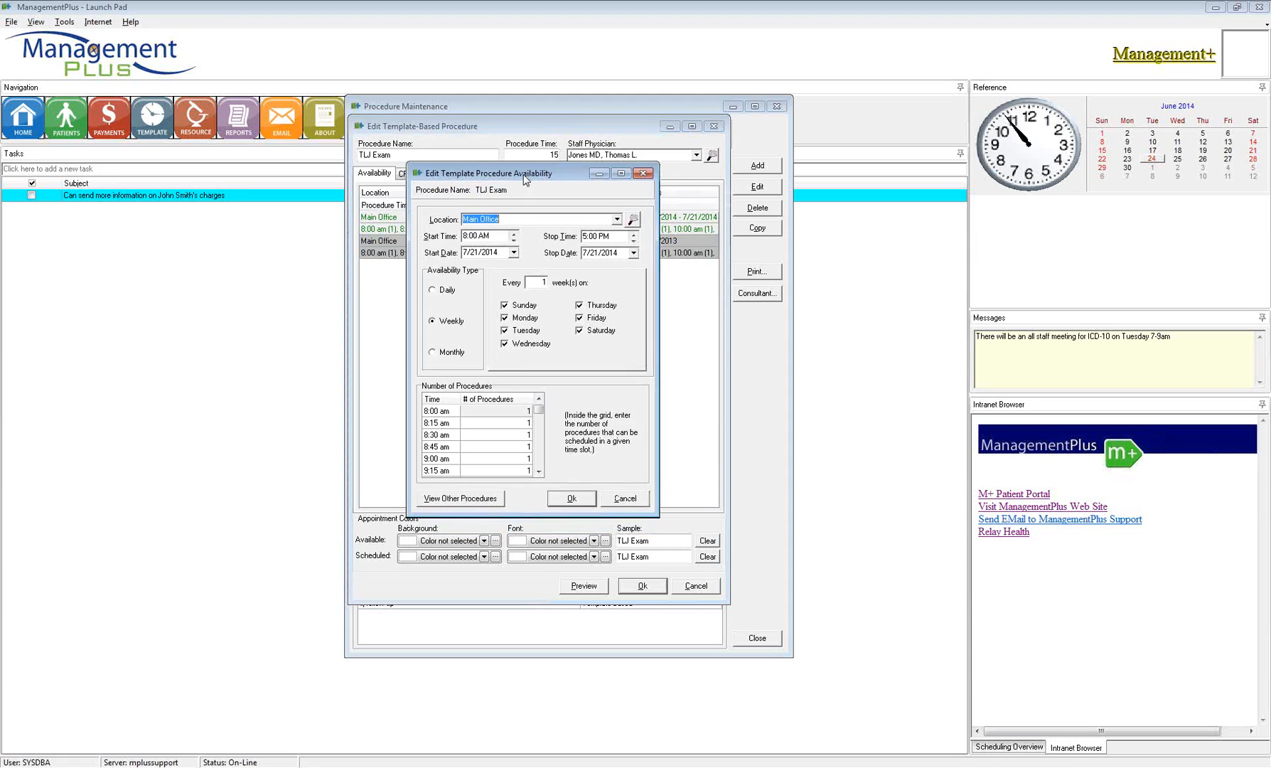
left_click(501, 252)
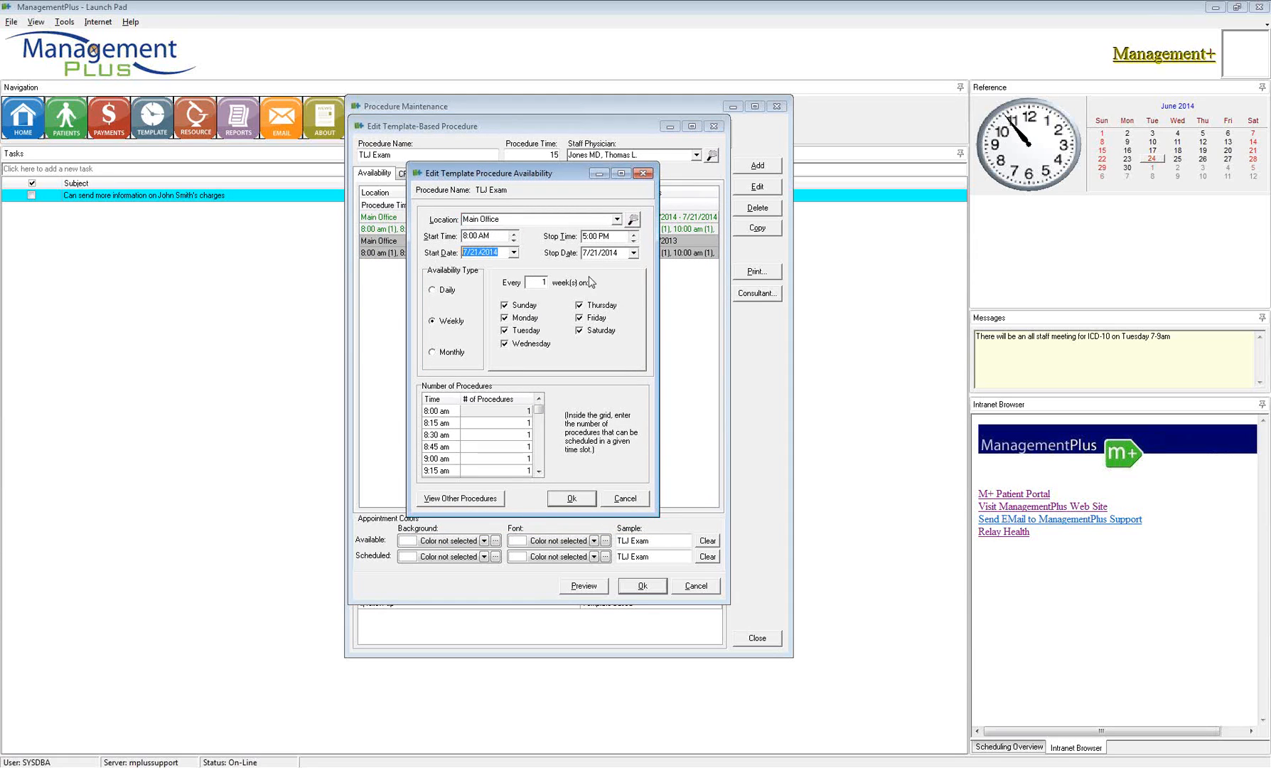
left_click(617, 254)
key("Delete")
left_click(505, 305)
left_click(580, 330)
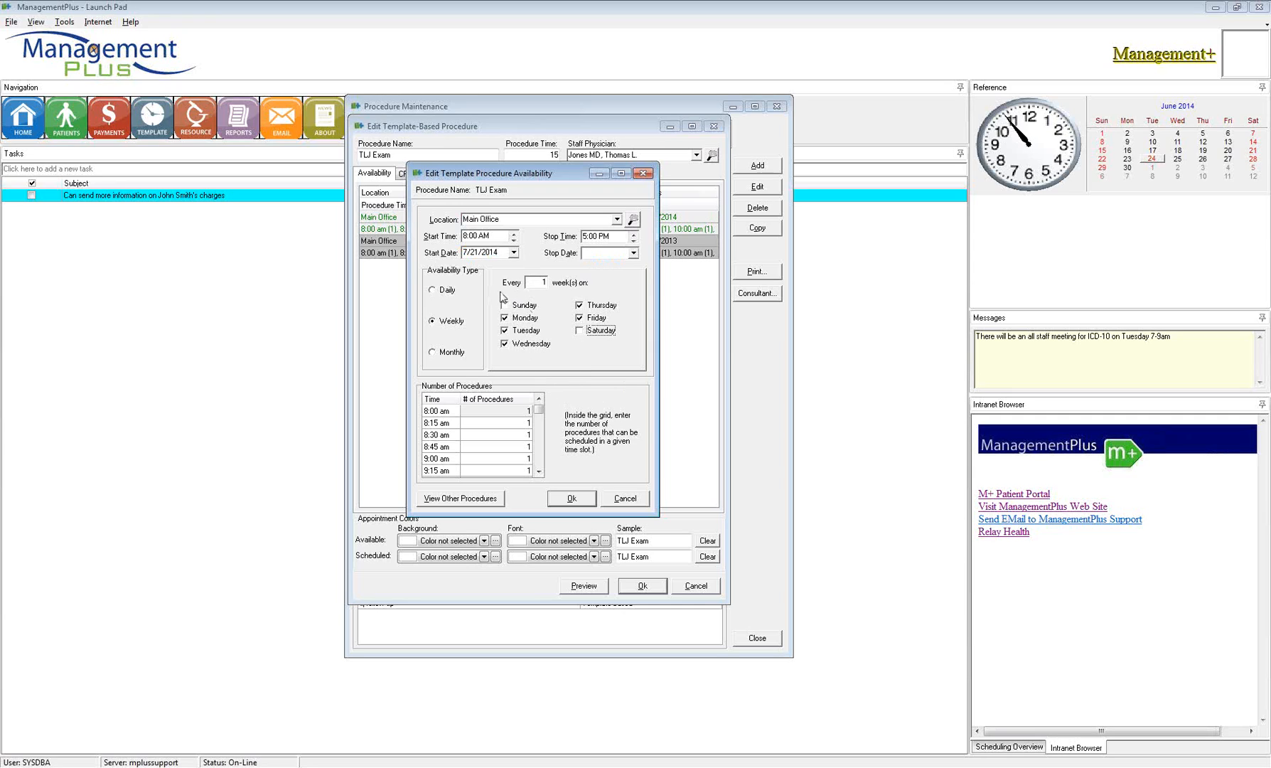
left_click(581, 318)
Set the number of procedures to 2 for the 8:00 am, 9:00 am and 10:00 am time slots.
left_click(517, 411)
type("2")
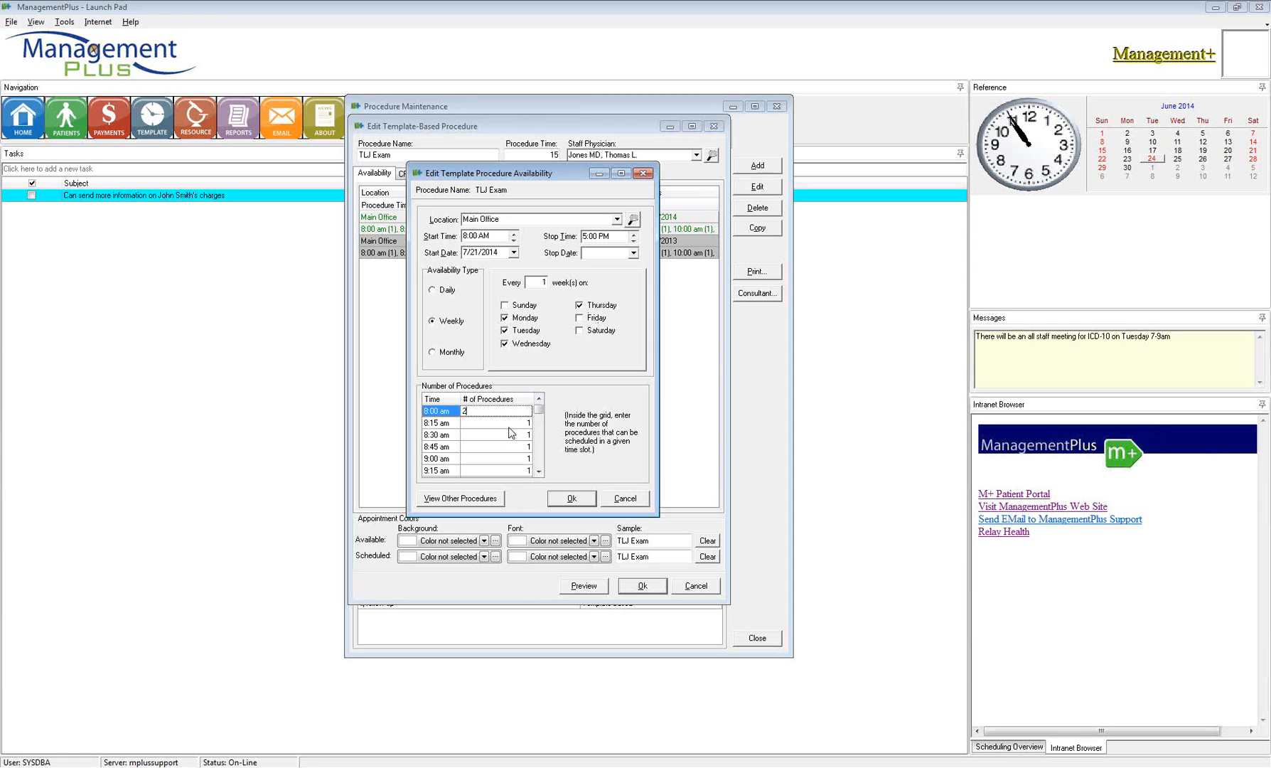
left_click(509, 458)
type("2")
left_click(538, 472)
left_click(538, 472)
left_click(538, 472)
left_click(524, 470)
type("2")
Set the number of procedures to 2 for the 1:00 pm, 2:00 pm and 3:00 pm slots and save the availability.
left_click(539, 471)
left_click(539, 471)
left_click(539, 472)
left_click(539, 472)
left_click(538, 472)
left_click(539, 472)
left_click(539, 471)
left_click(539, 471)
left_click(538, 471)
left_click(538, 471)
left_click(539, 472)
left_click(539, 471)
left_click(539, 472)
left_click(539, 471)
left_click(519, 452)
type("2")
left_click(539, 471)
left_click(539, 472)
left_click(539, 472)
left_click(513, 458)
type("2")
left_click(539, 471)
left_click(539, 472)
left_click(539, 471)
left_click(529, 470)
type("2")
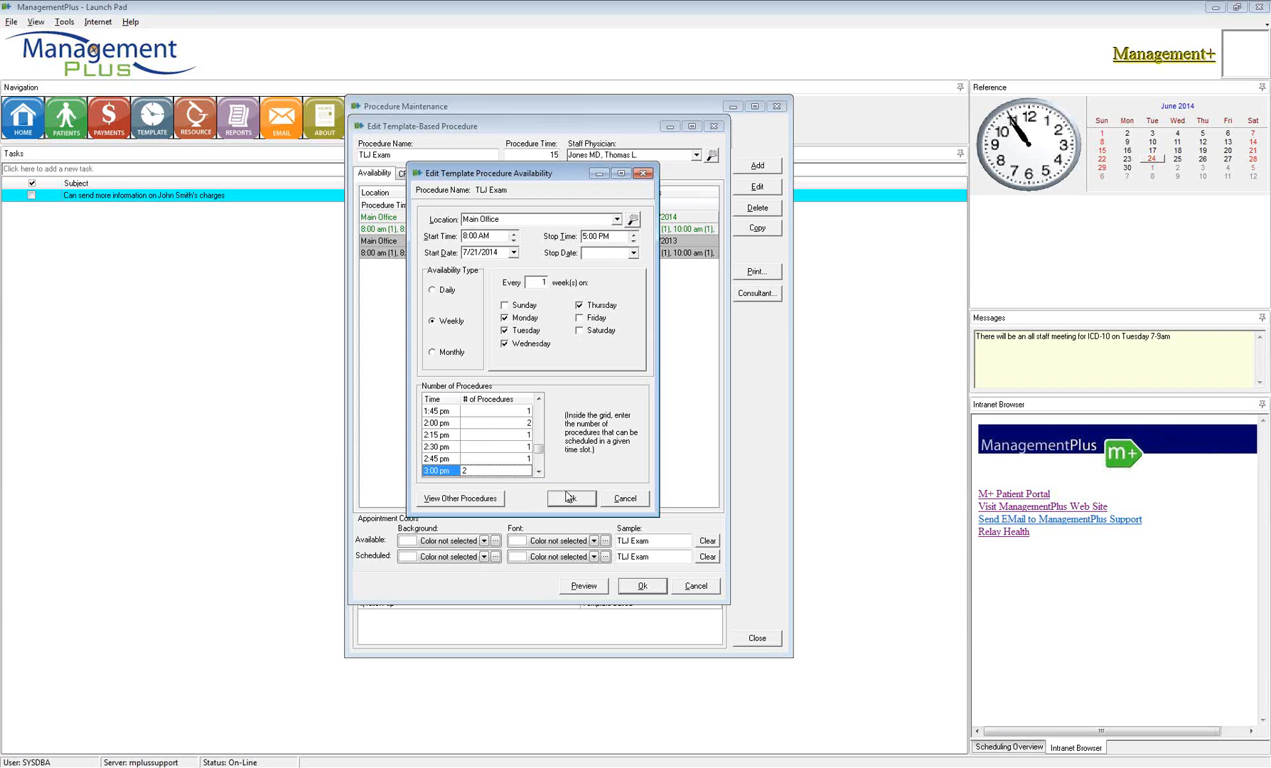
left_click_drag(500, 252, 449, 255)
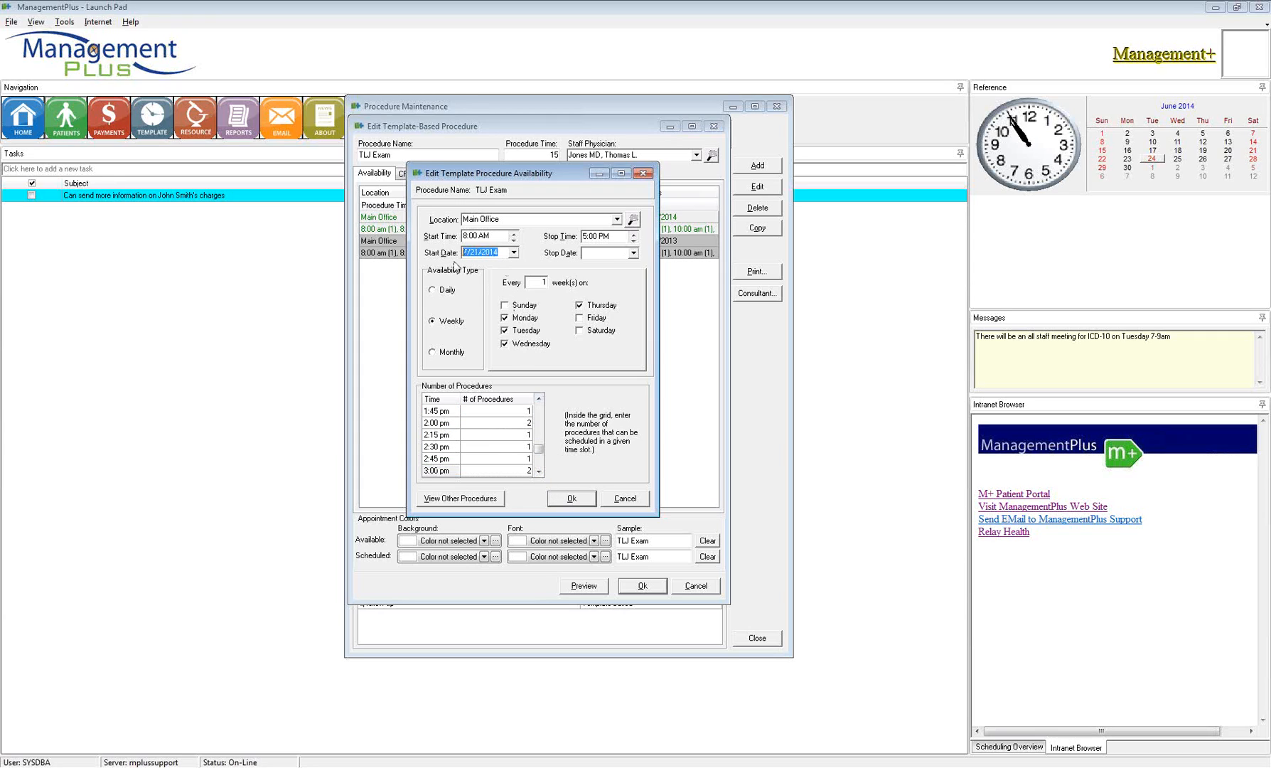
left_click(571, 499)
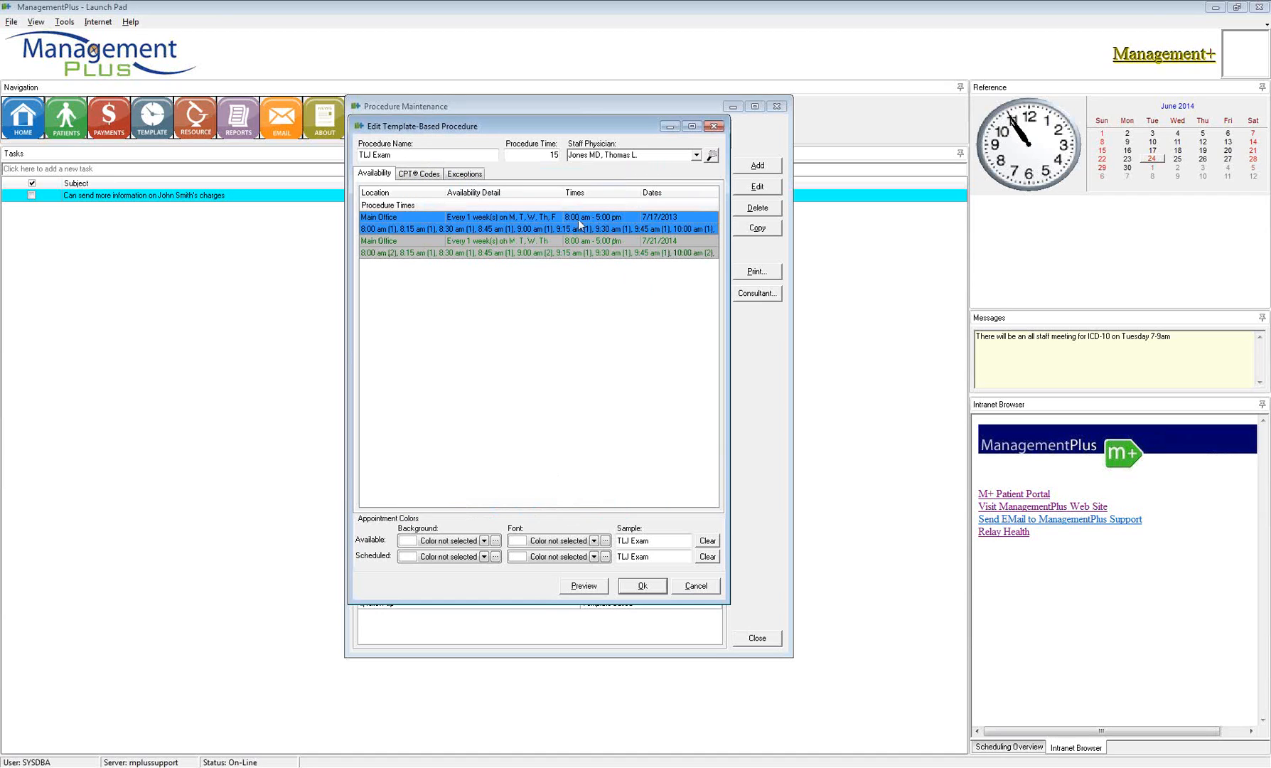
Edit the Main Office availability that starts 7/17/2013, set its stop date to 7/20/2014, and save it.
right_click(521, 225)
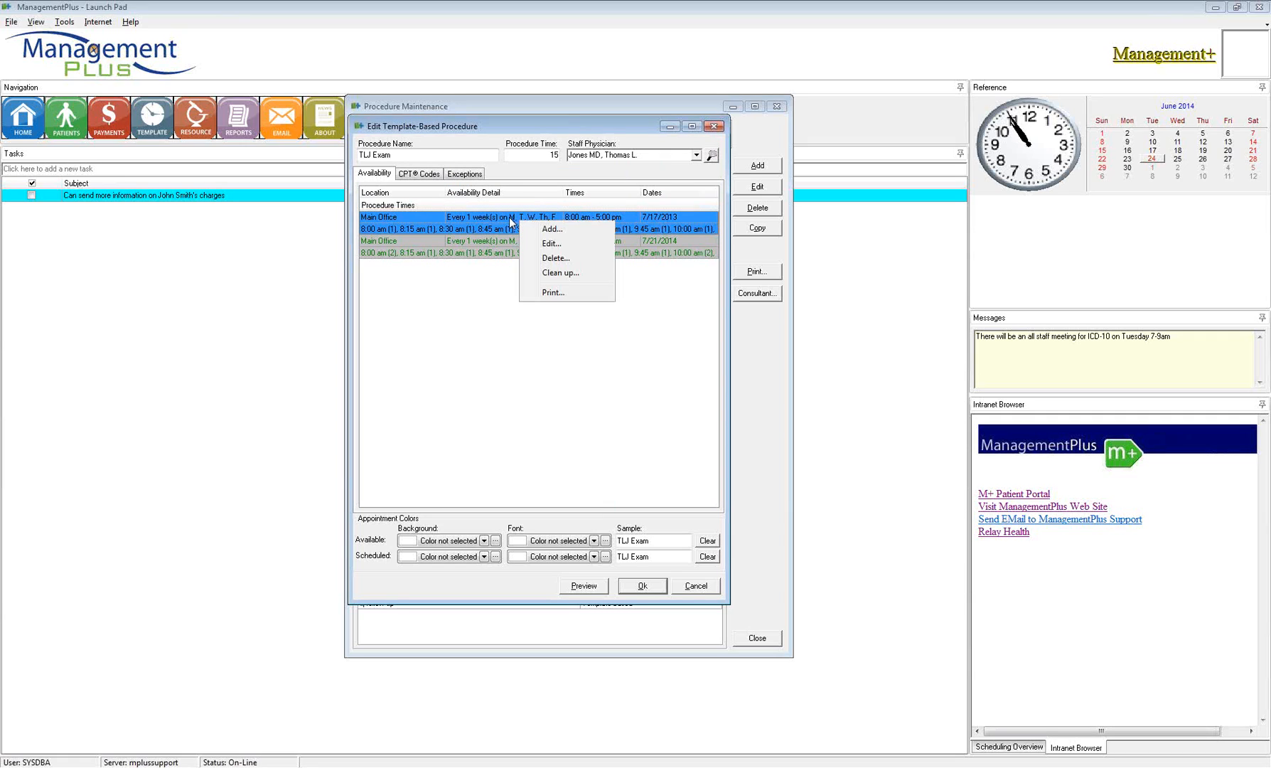
left_click(551, 245)
left_click(603, 253)
type("07/21")
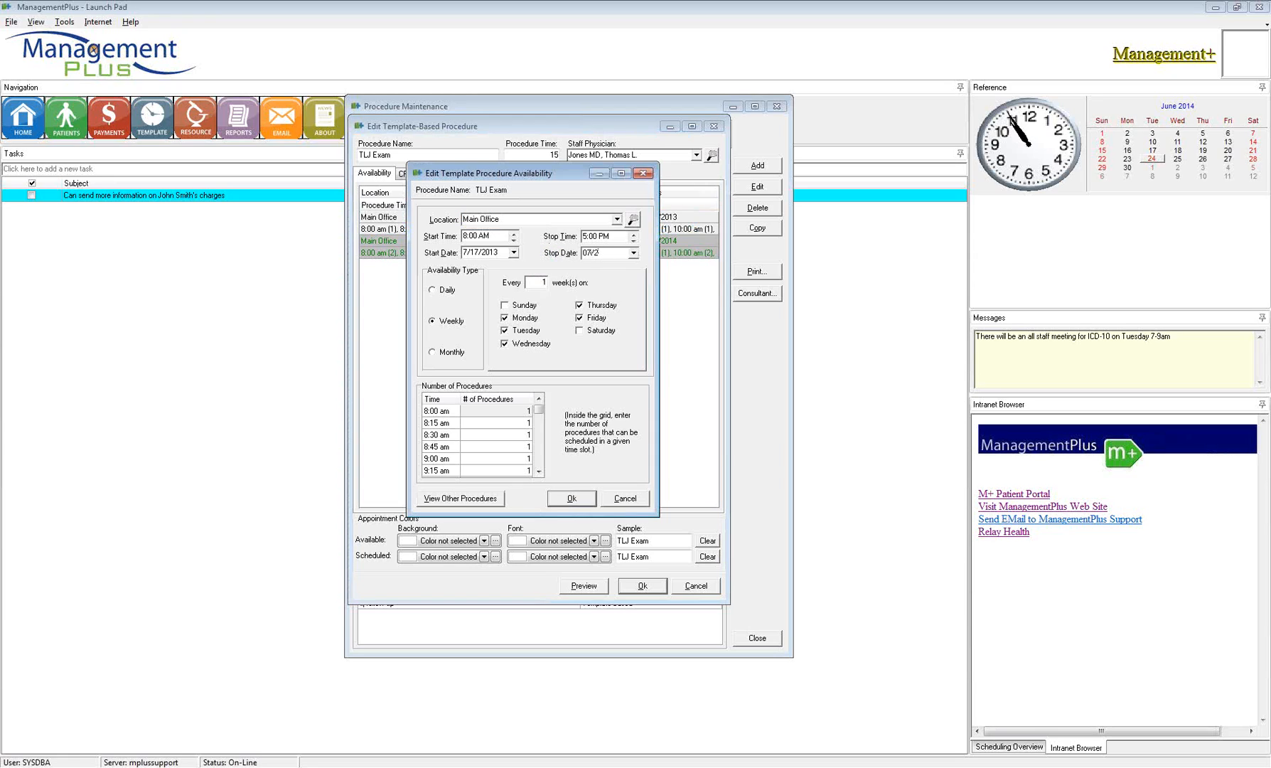
key("Tab")
left_click_drag(574, 180, 547, 278)
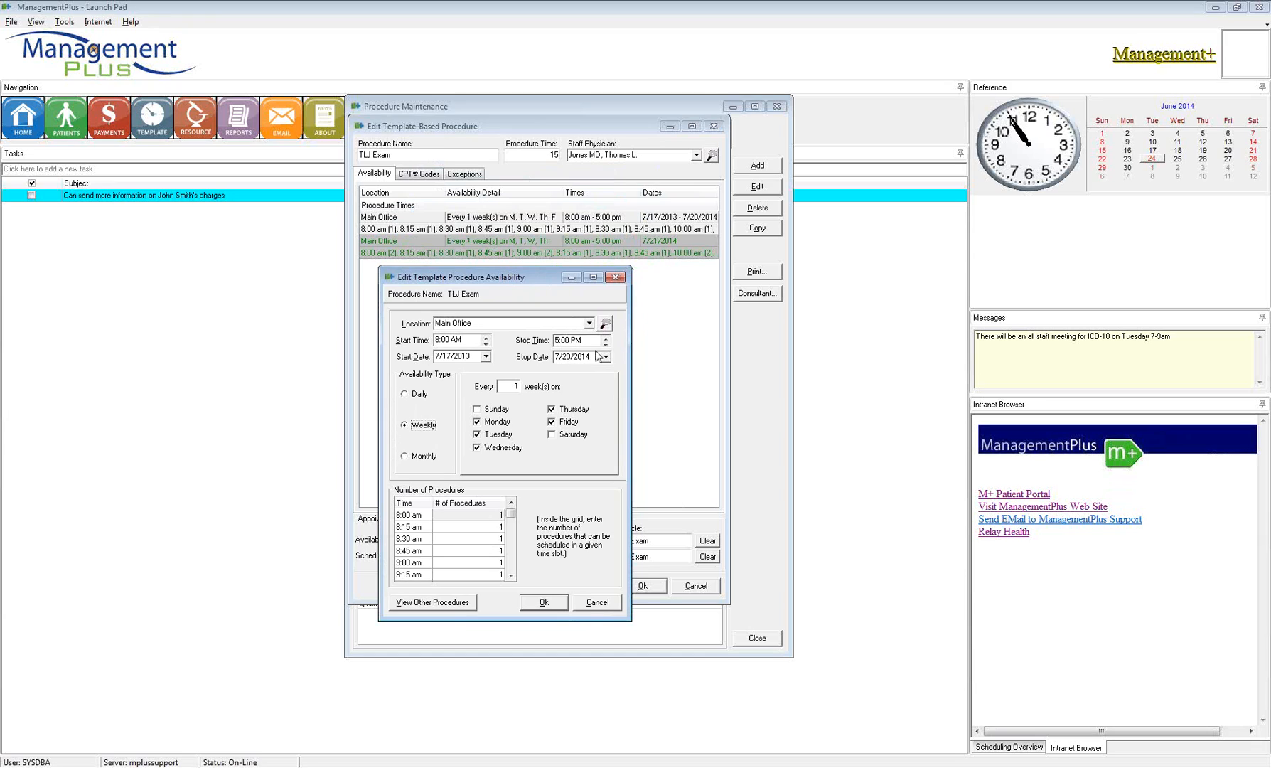
left_click_drag(593, 357, 543, 355)
left_click(544, 602)
Reopen the availability starting 7/21/2014, check the number of procedures at 8:00 am and 9:00 am, and close it.
left_click(512, 248)
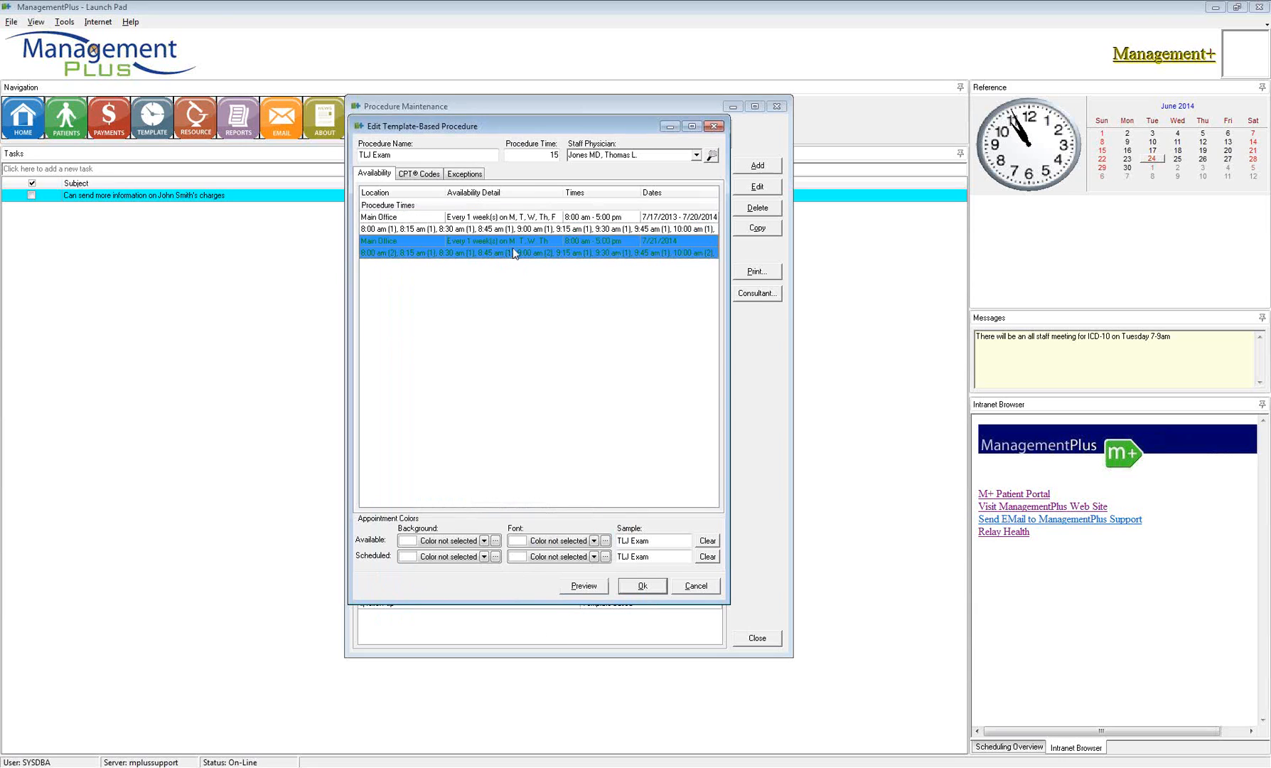
double_click(516, 249)
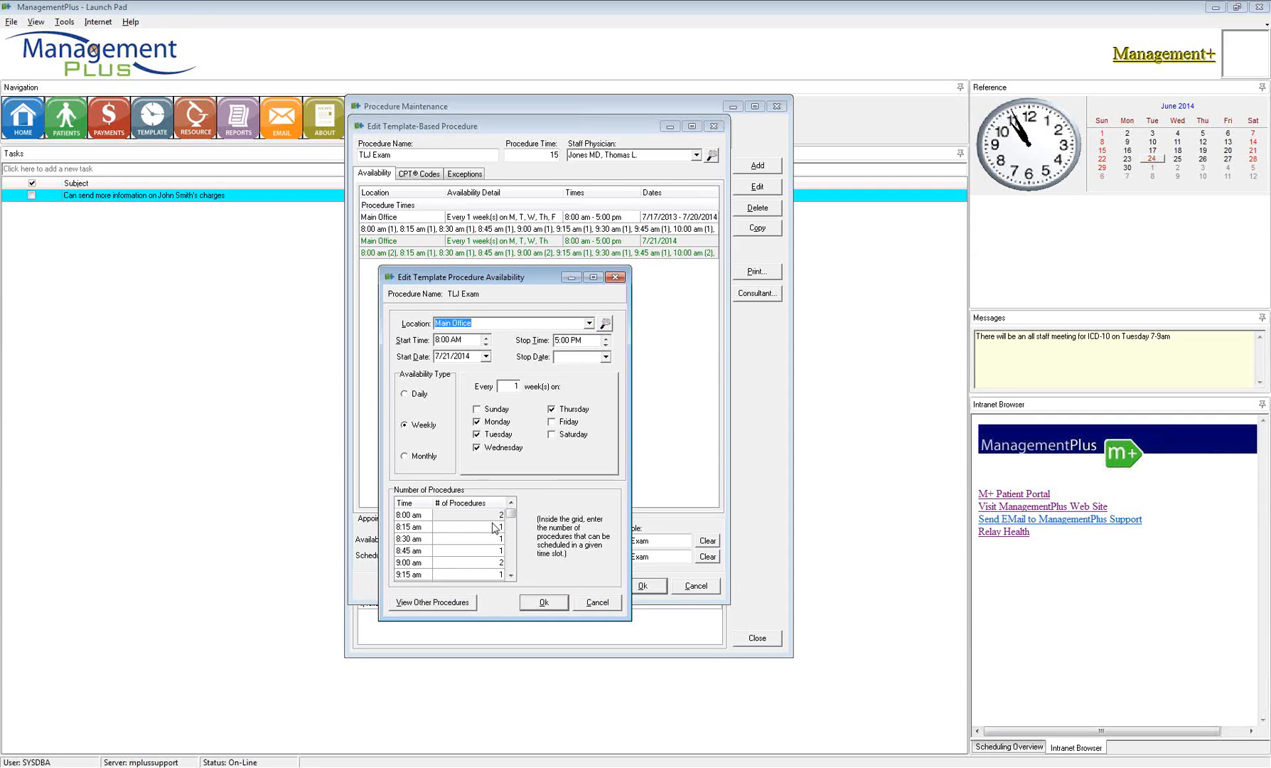
left_click(463, 515)
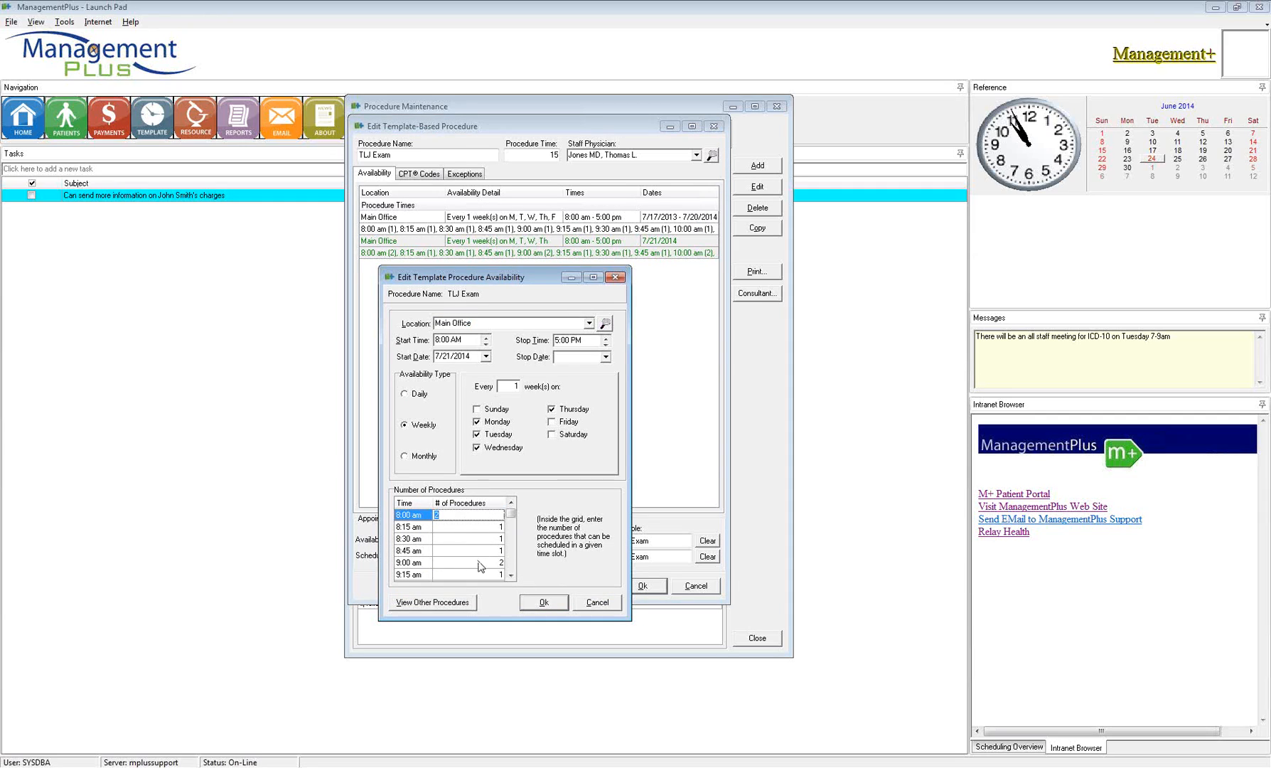
left_click(478, 562)
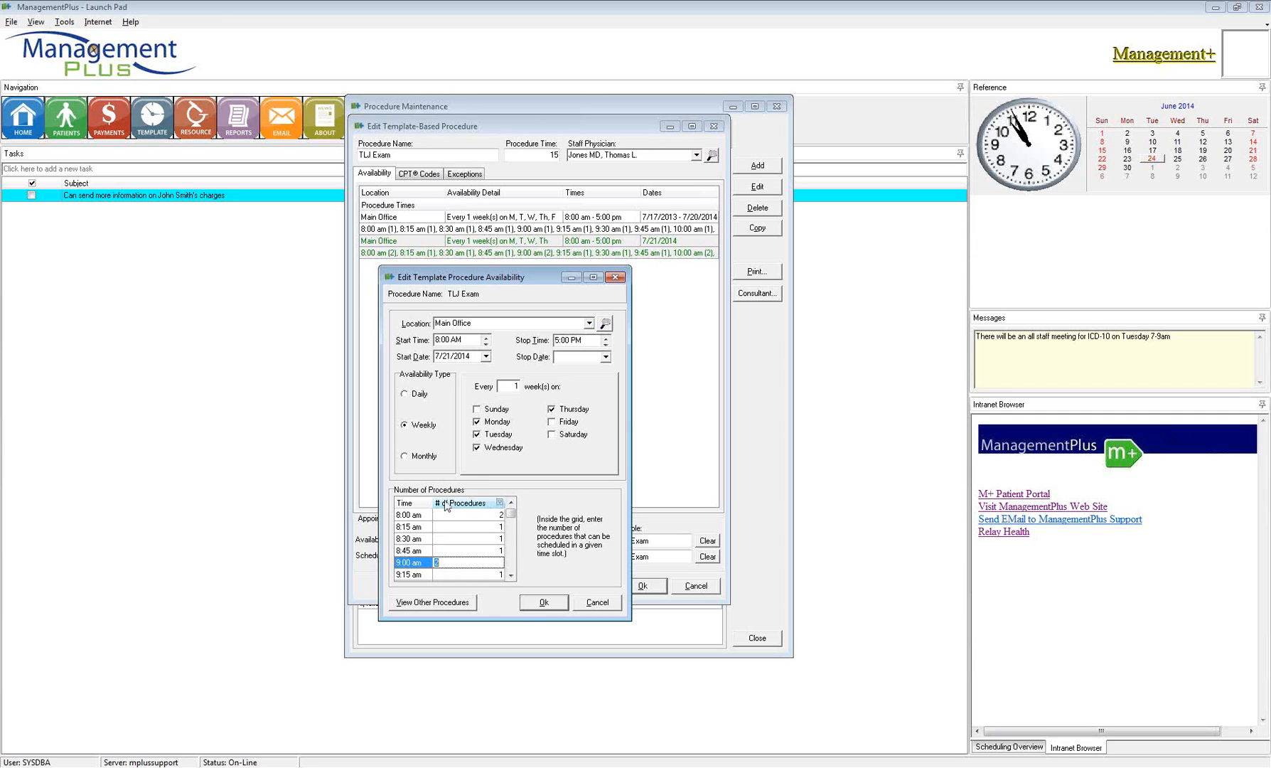
left_click(544, 602)
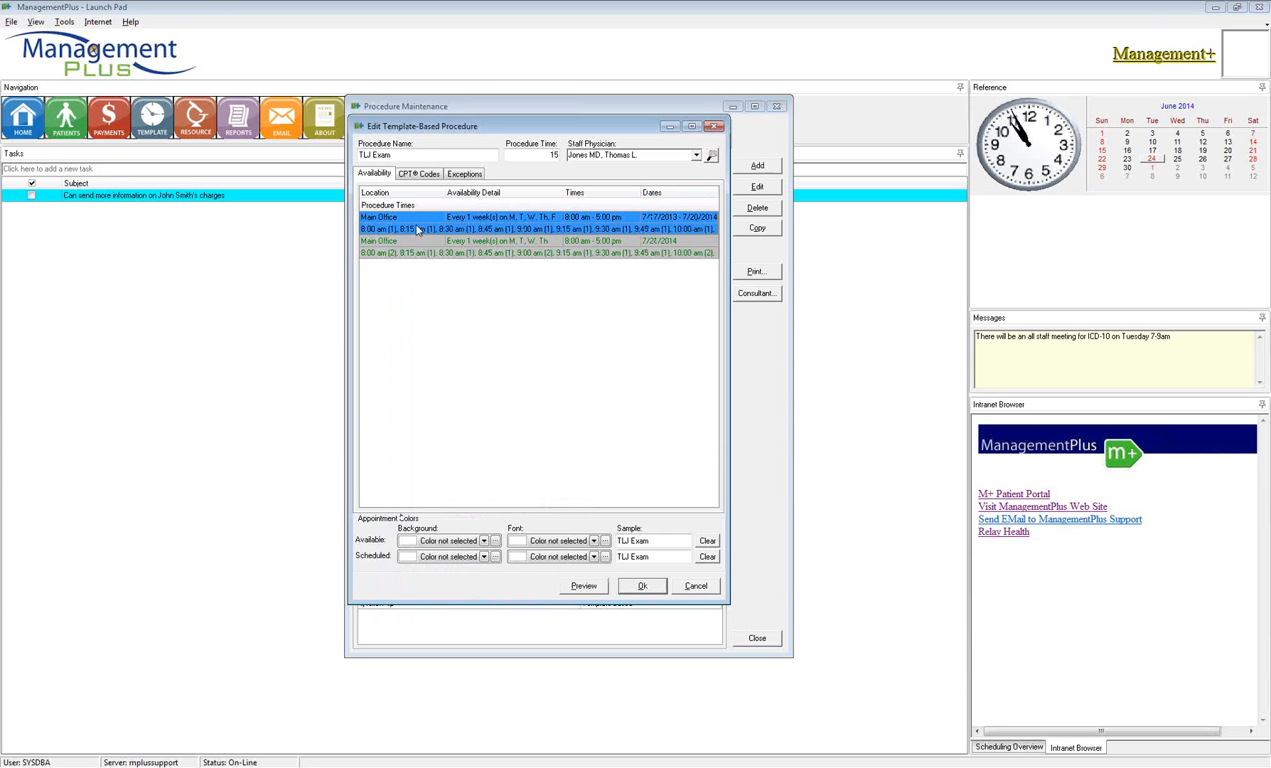
left_click(444, 155)
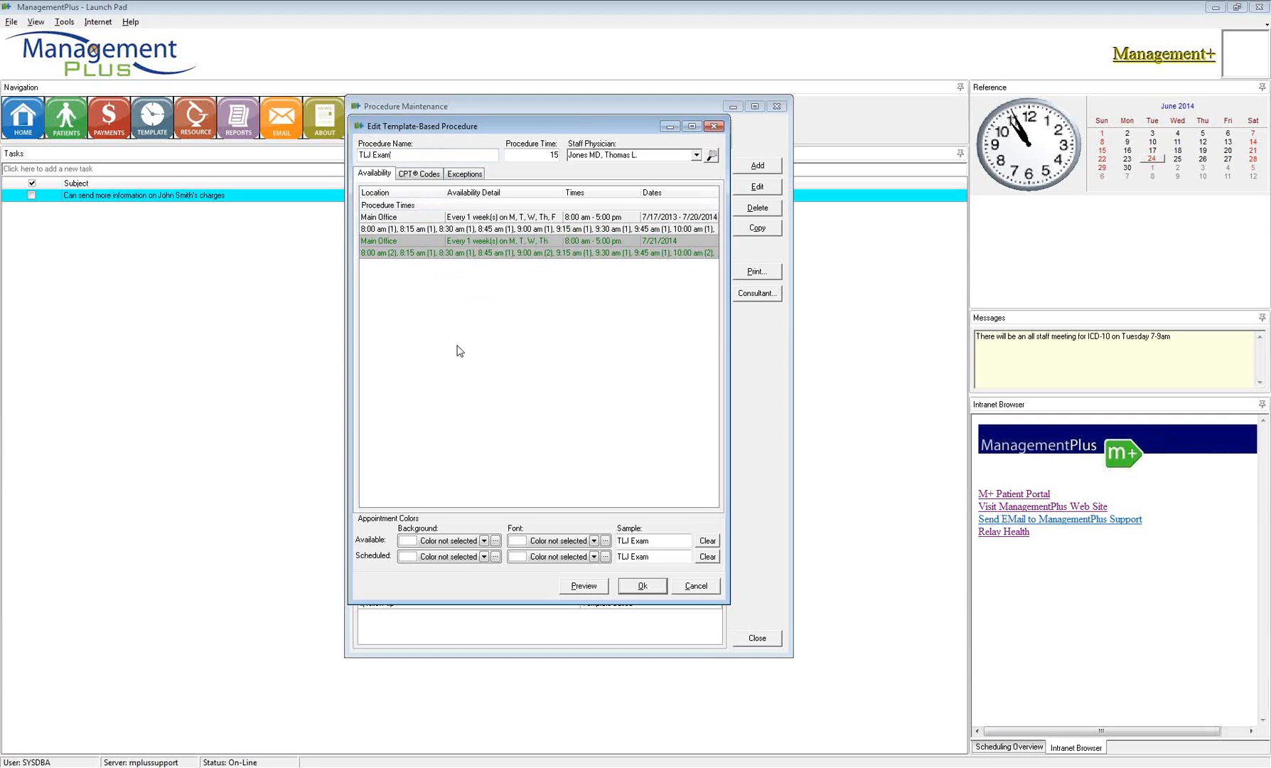
right_click(485, 225)
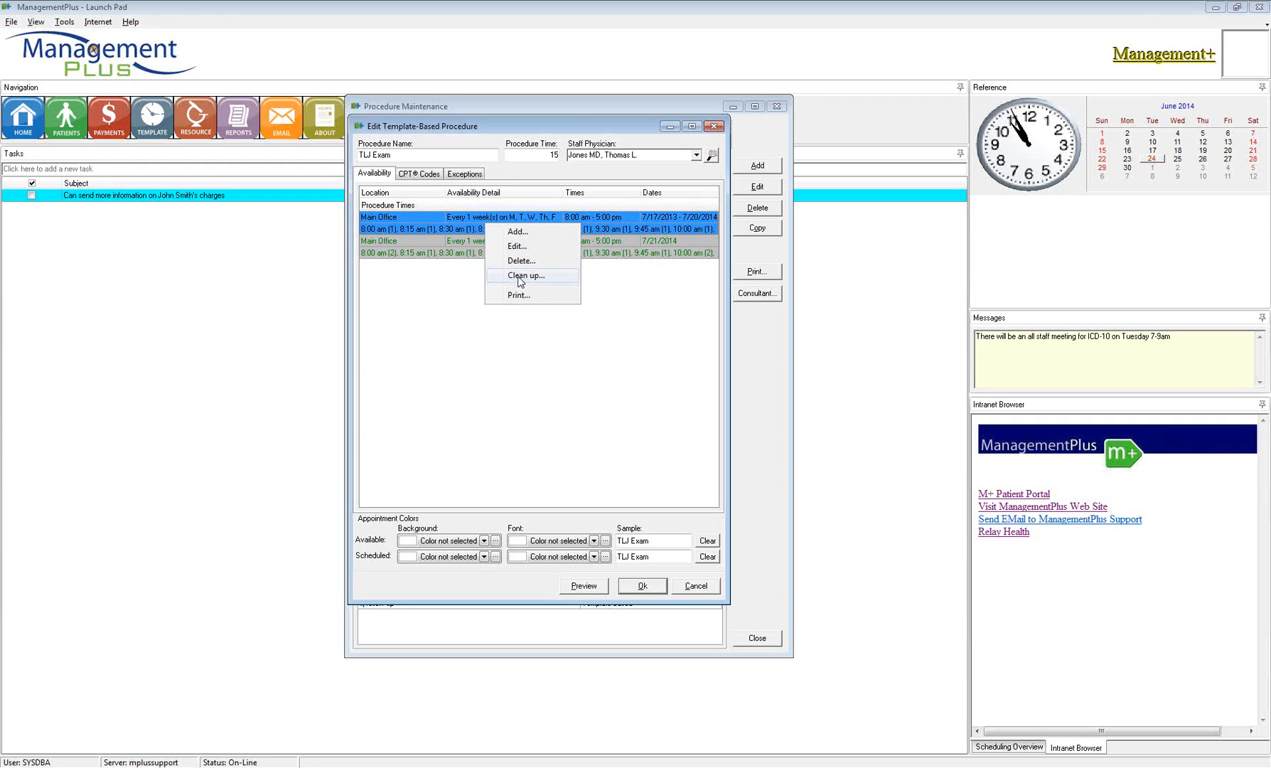
left_click(520, 386)
Preview the Main Office schedule for 06/24/2014, look through its time slots, and close the preview.
left_click(583, 585)
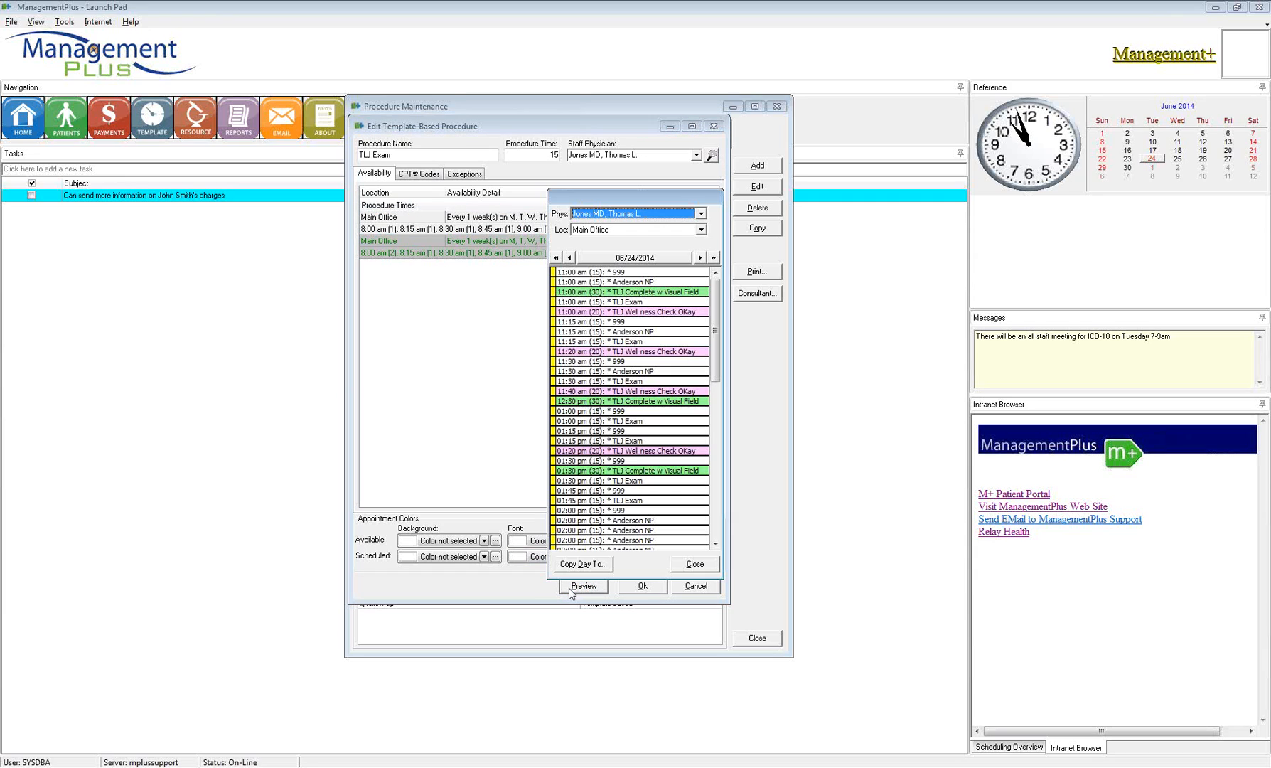
left_click(626, 258)
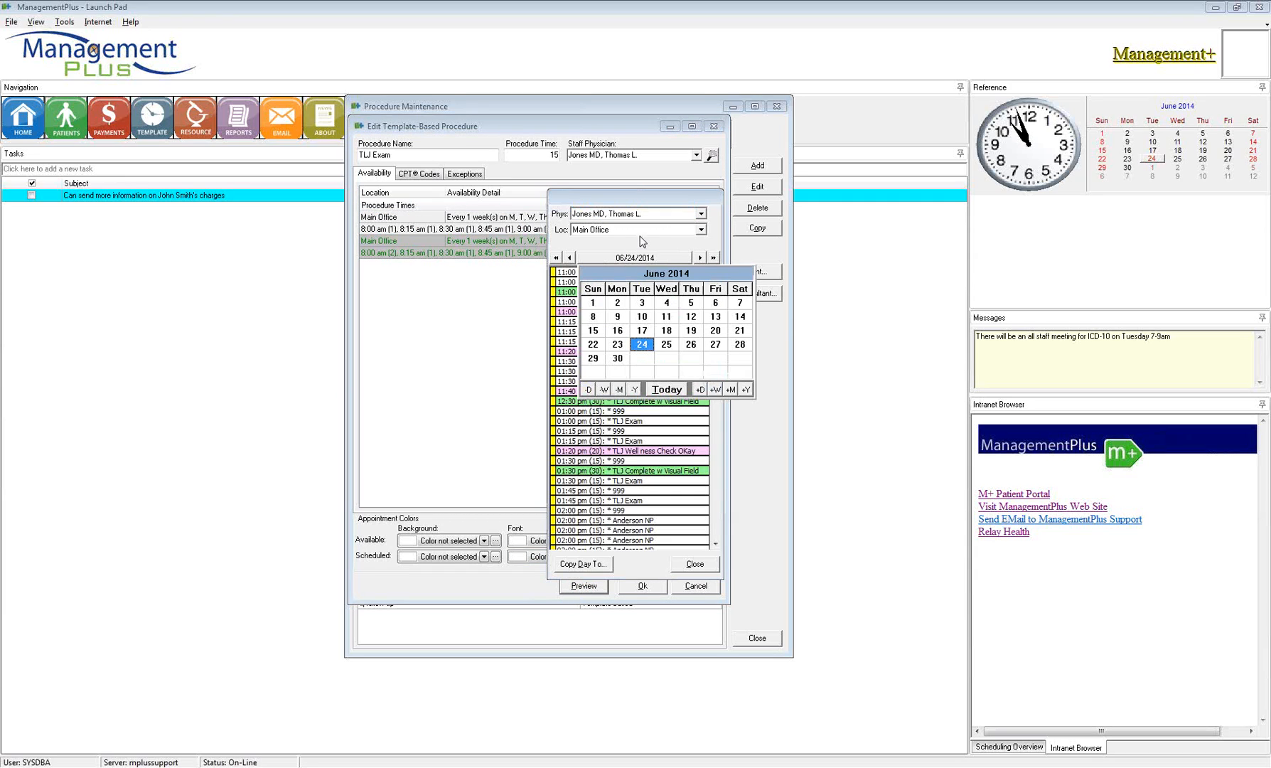
left_click(642, 247)
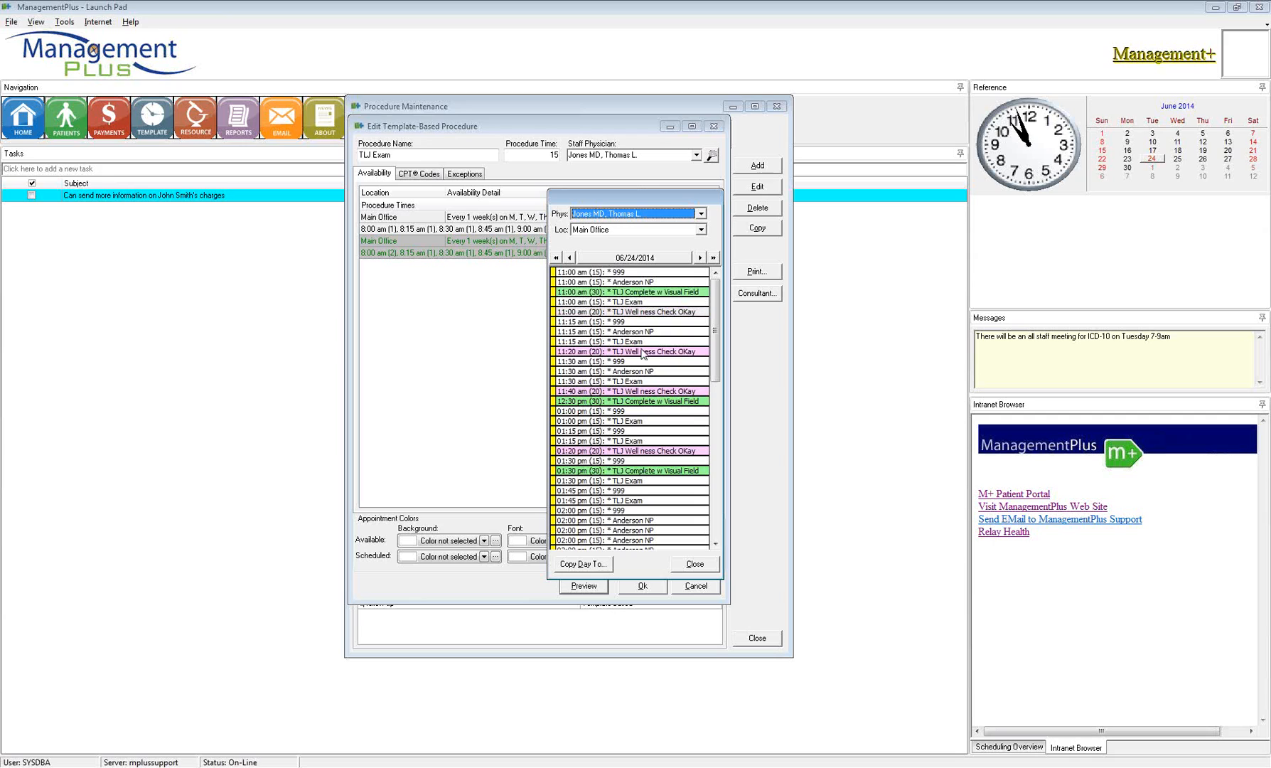
left_click(716, 519)
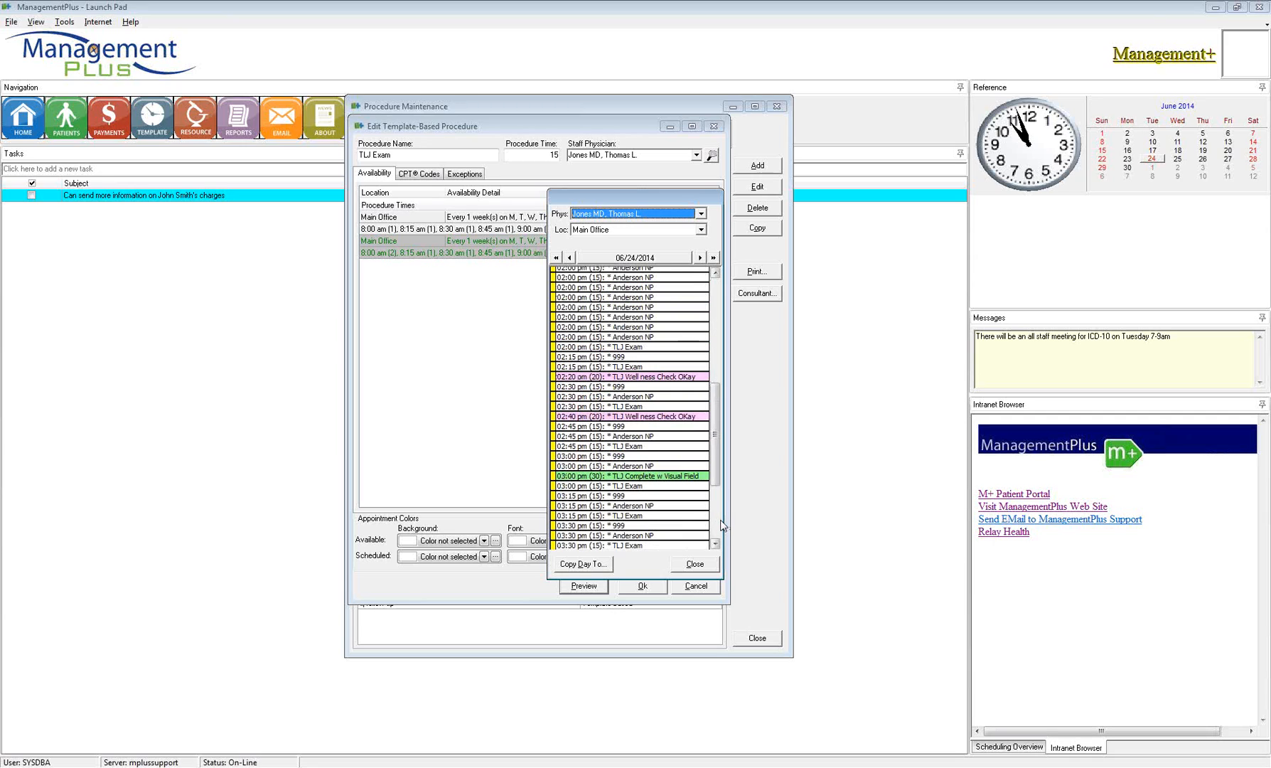
left_click_drag(716, 521, 716, 364)
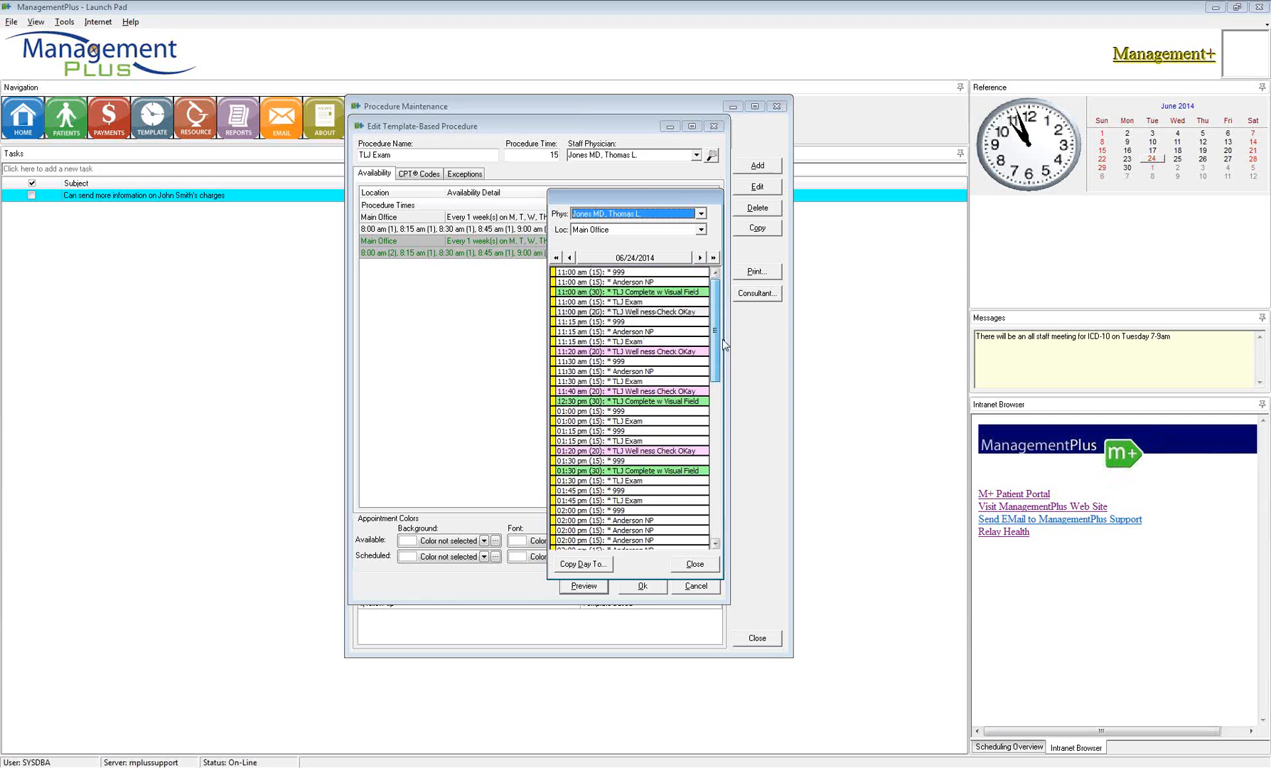
left_click(682, 568)
Open the 7/17/2013 - 7/20/2014 availability for review and close it without changes.
left_click(519, 223)
right_click(483, 275)
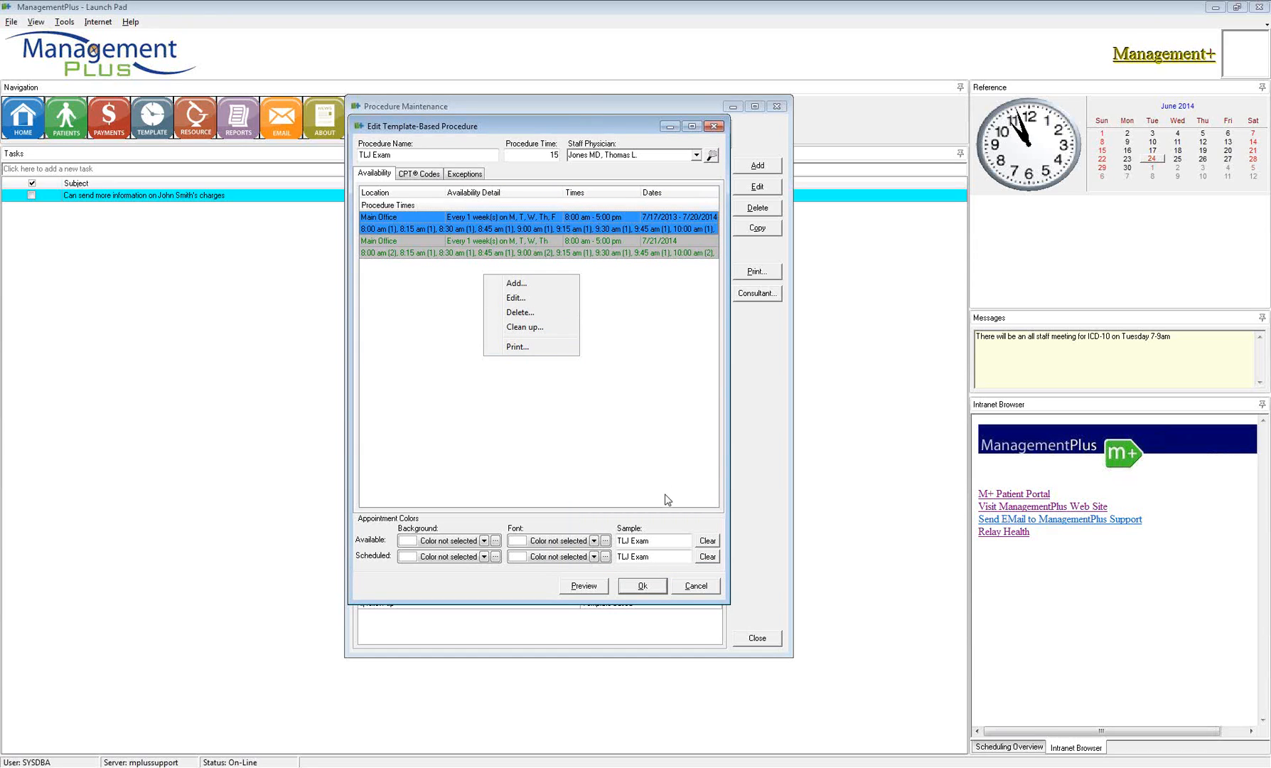
left_click(517, 298)
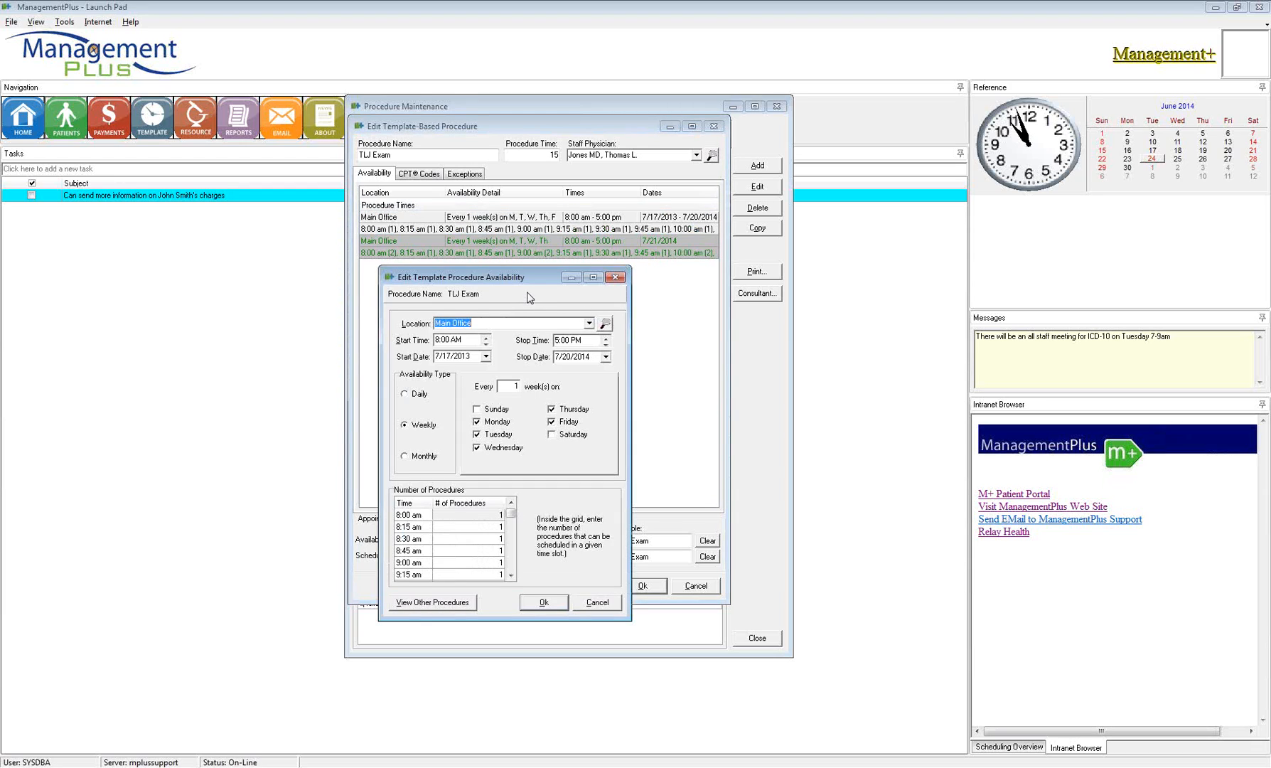
left_click(591, 606)
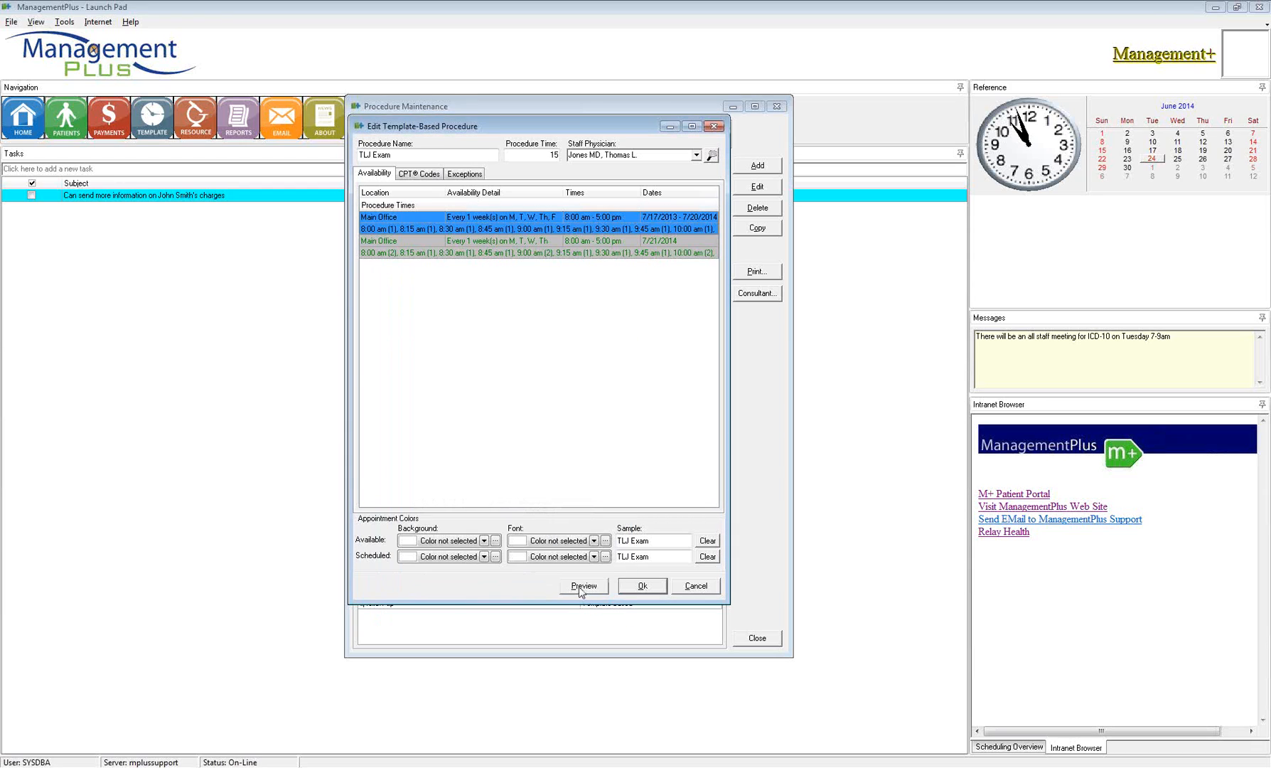
Preview the Main Office schedule for 06/24/2014, copy that day's template to 8/9/2014, and close the preview.
left_click(583, 585)
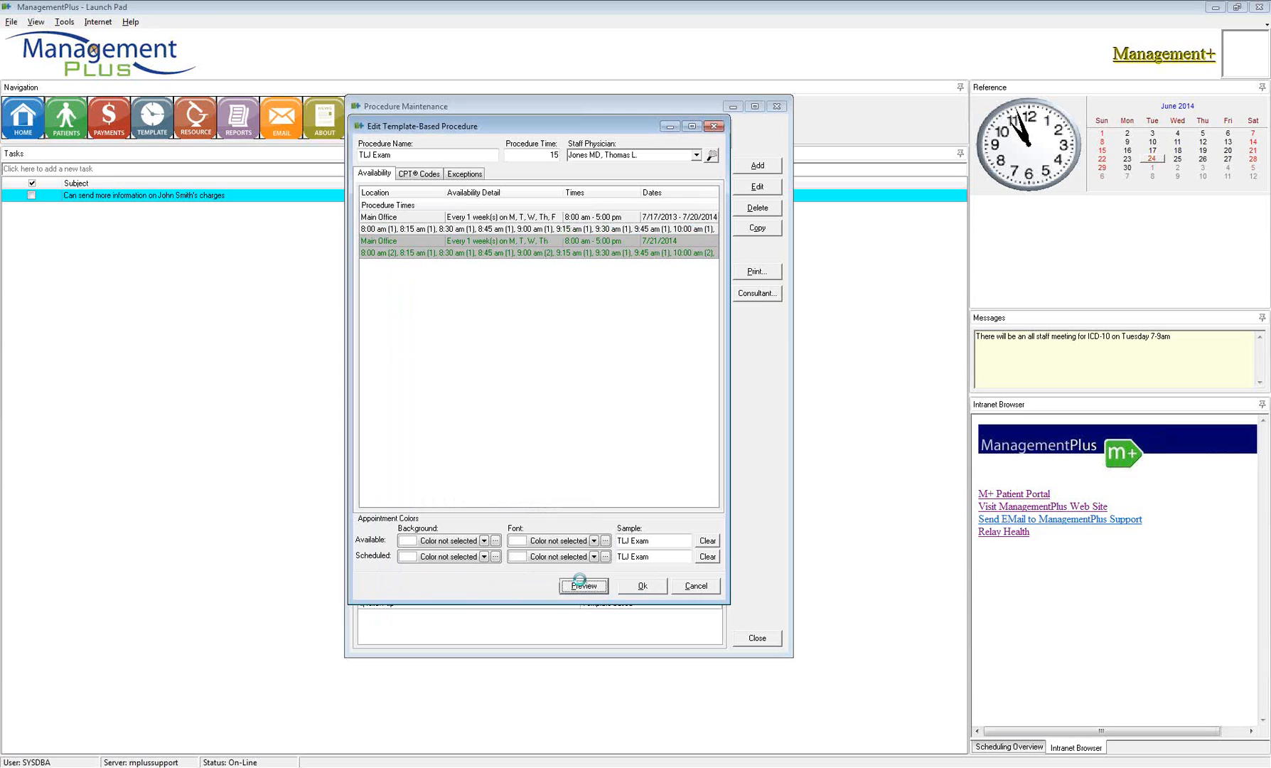
left_click_drag(607, 201, 505, 183)
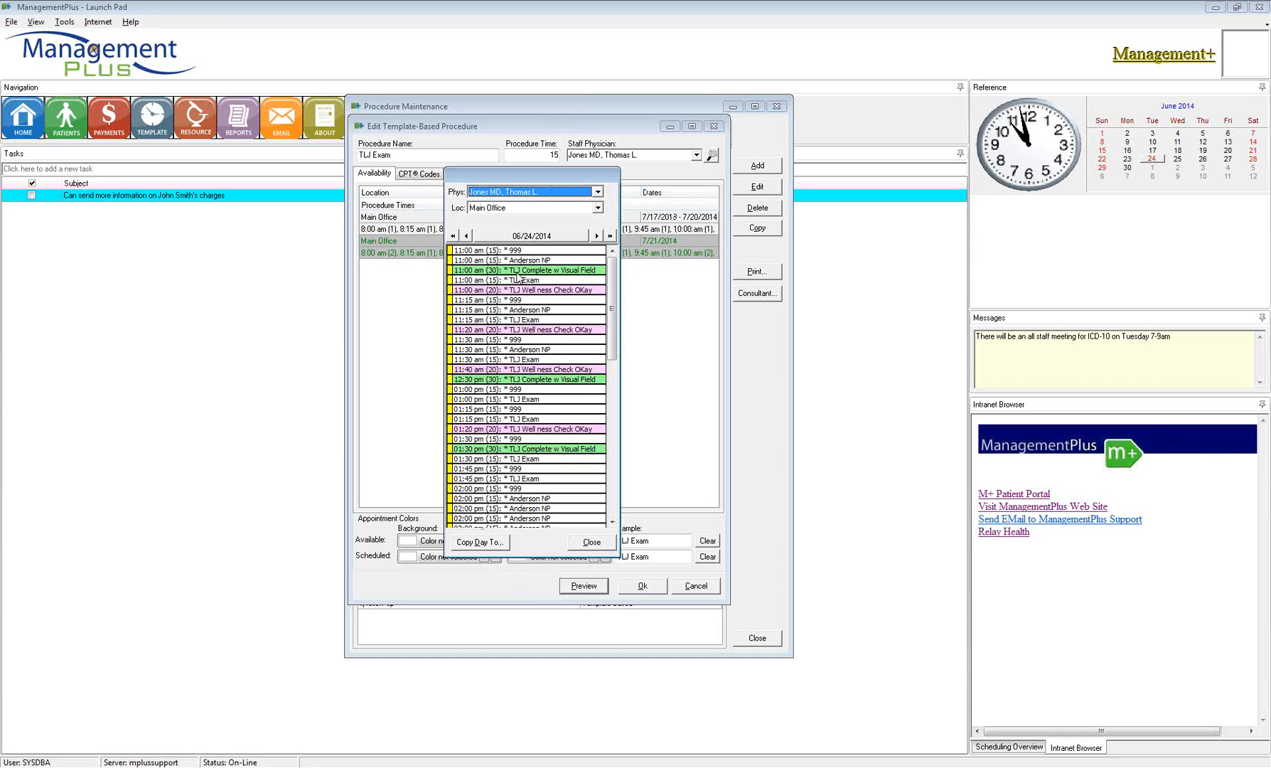
left_click(476, 544)
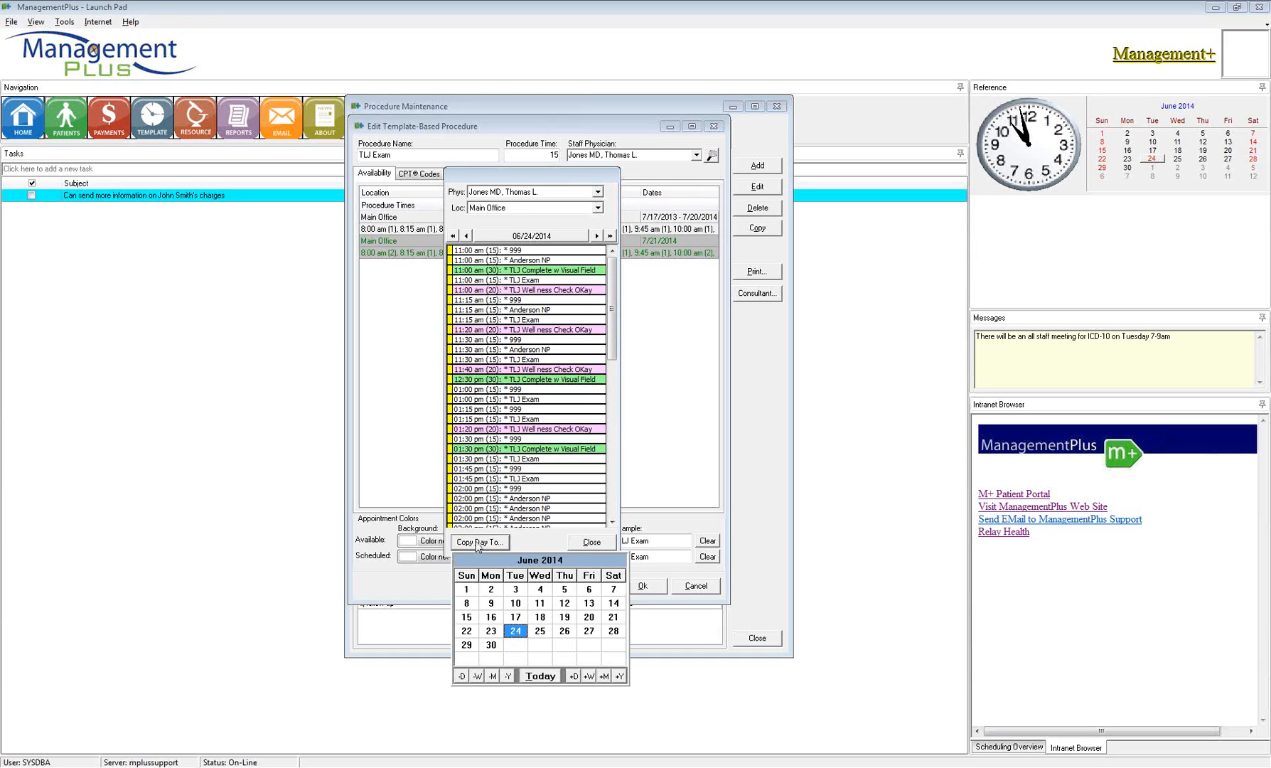
left_click(603, 675)
left_click(604, 675)
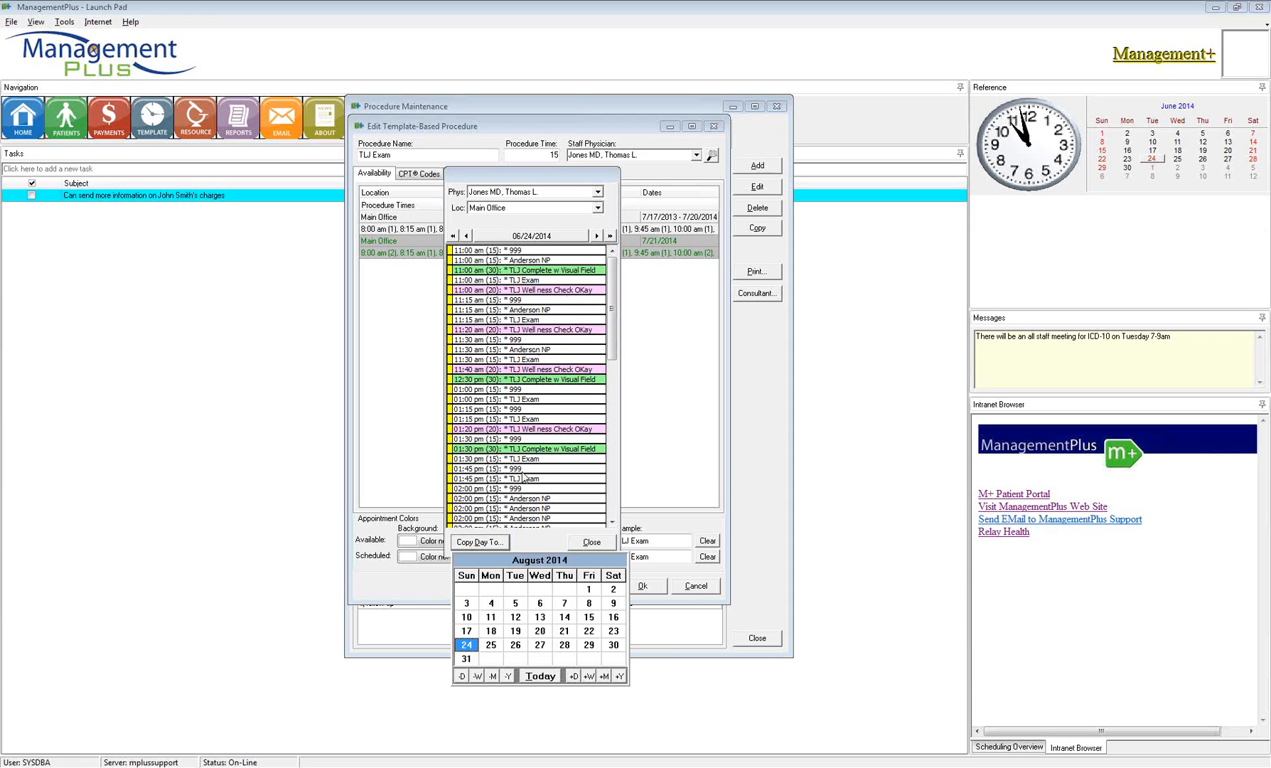
left_click(613, 603)
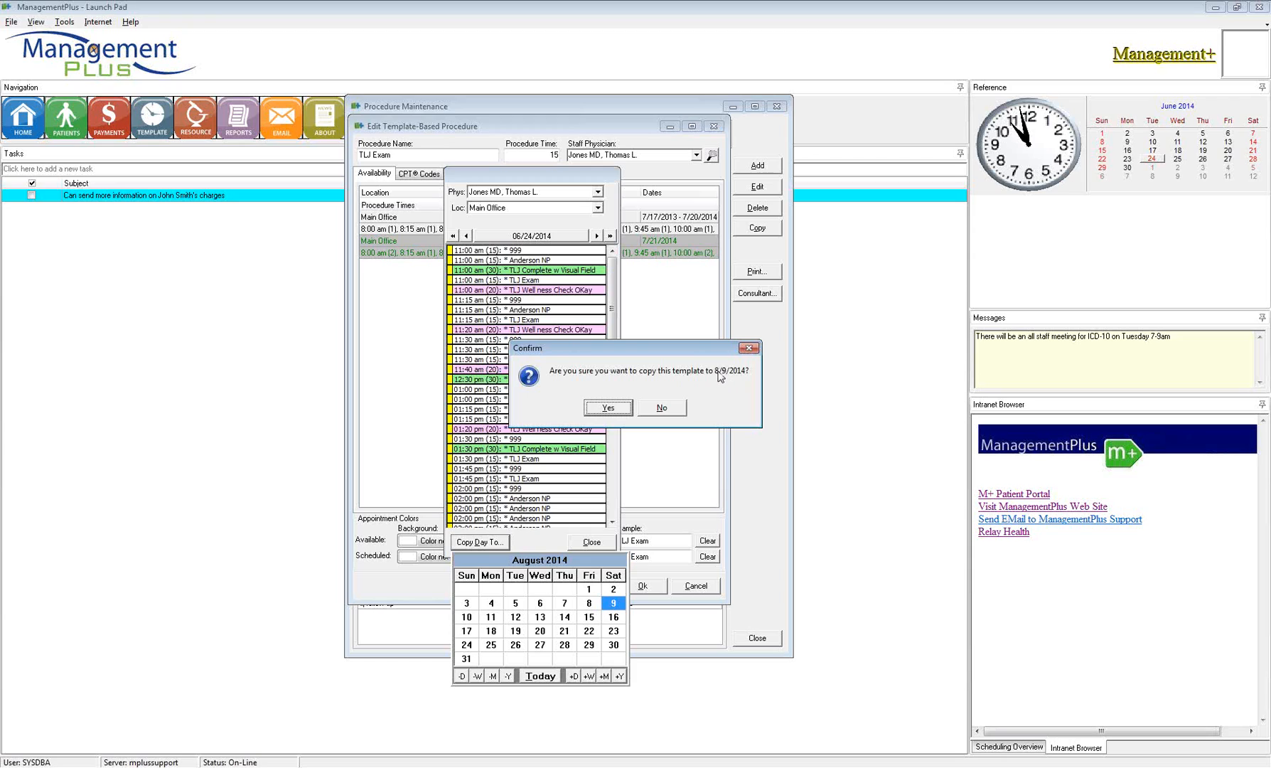
left_click(607, 408)
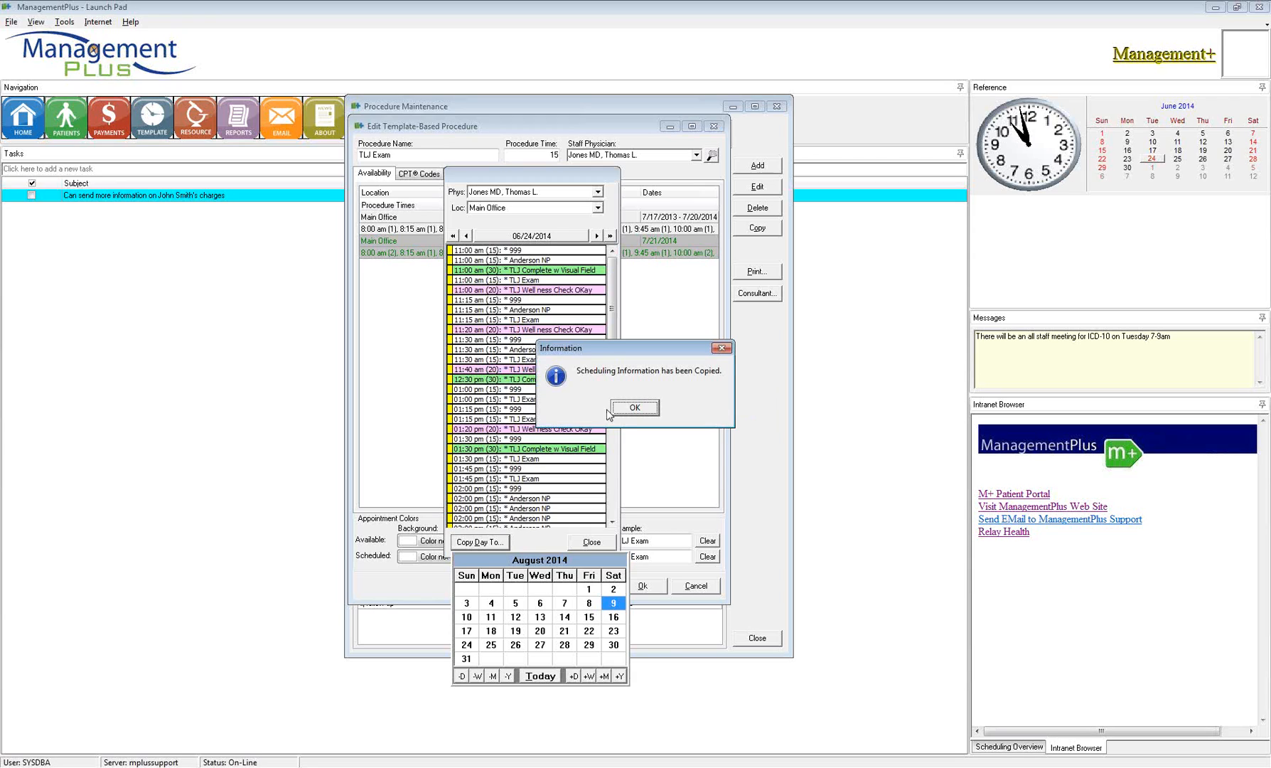
left_click(645, 409)
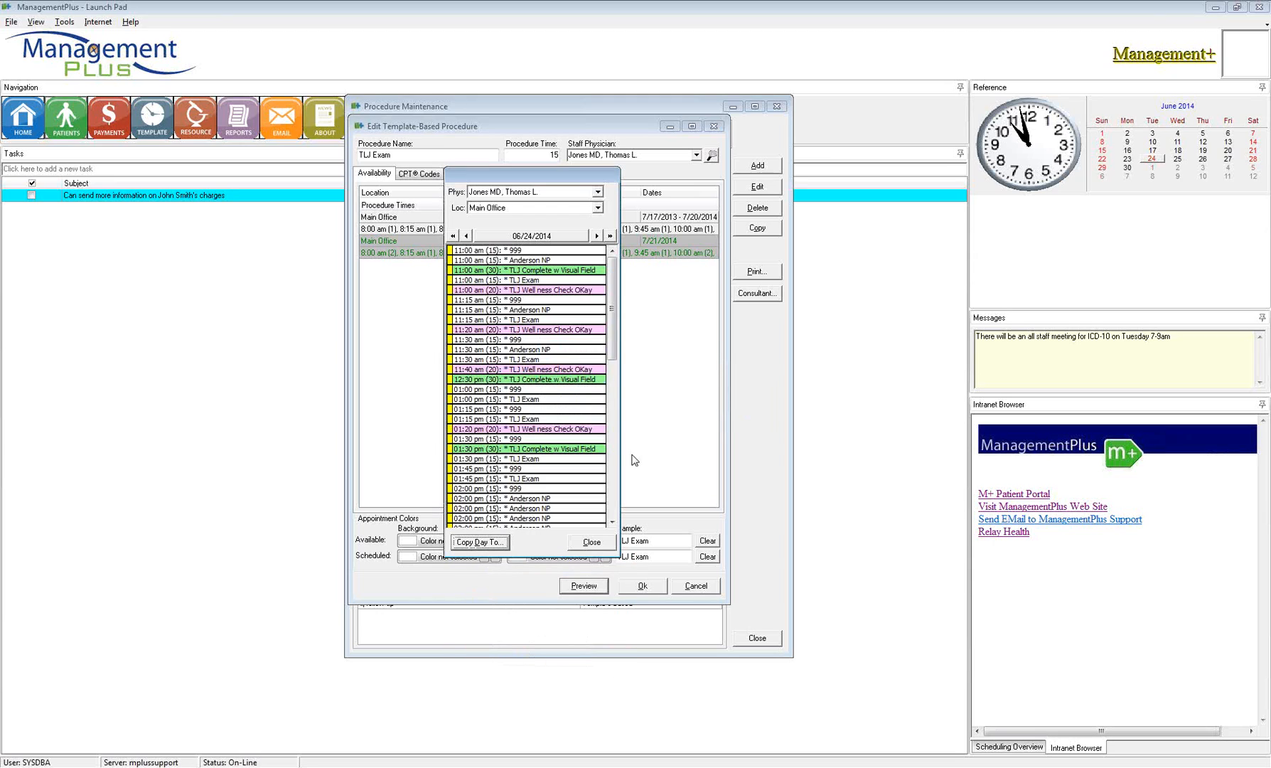
left_click(591, 542)
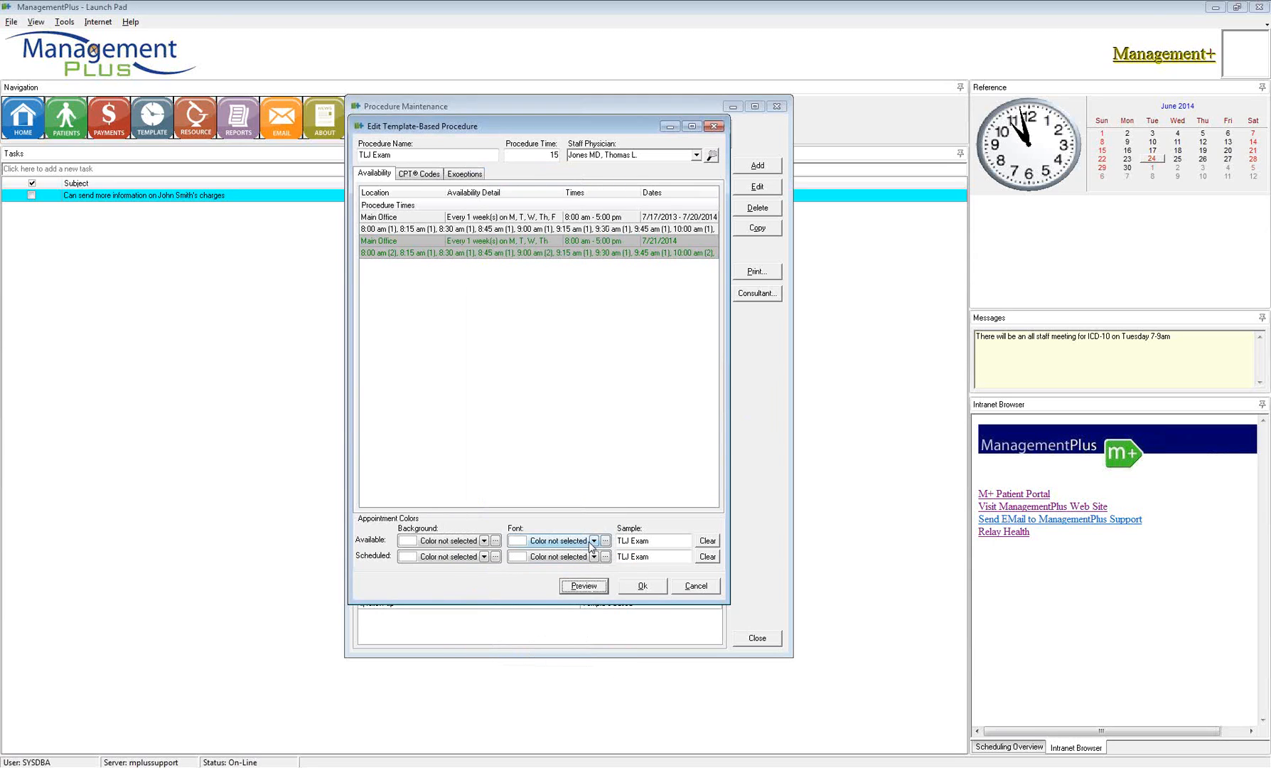
Save the TLJ Exam procedure and return to the procedure list.
right_click(563, 400)
left_click(539, 445)
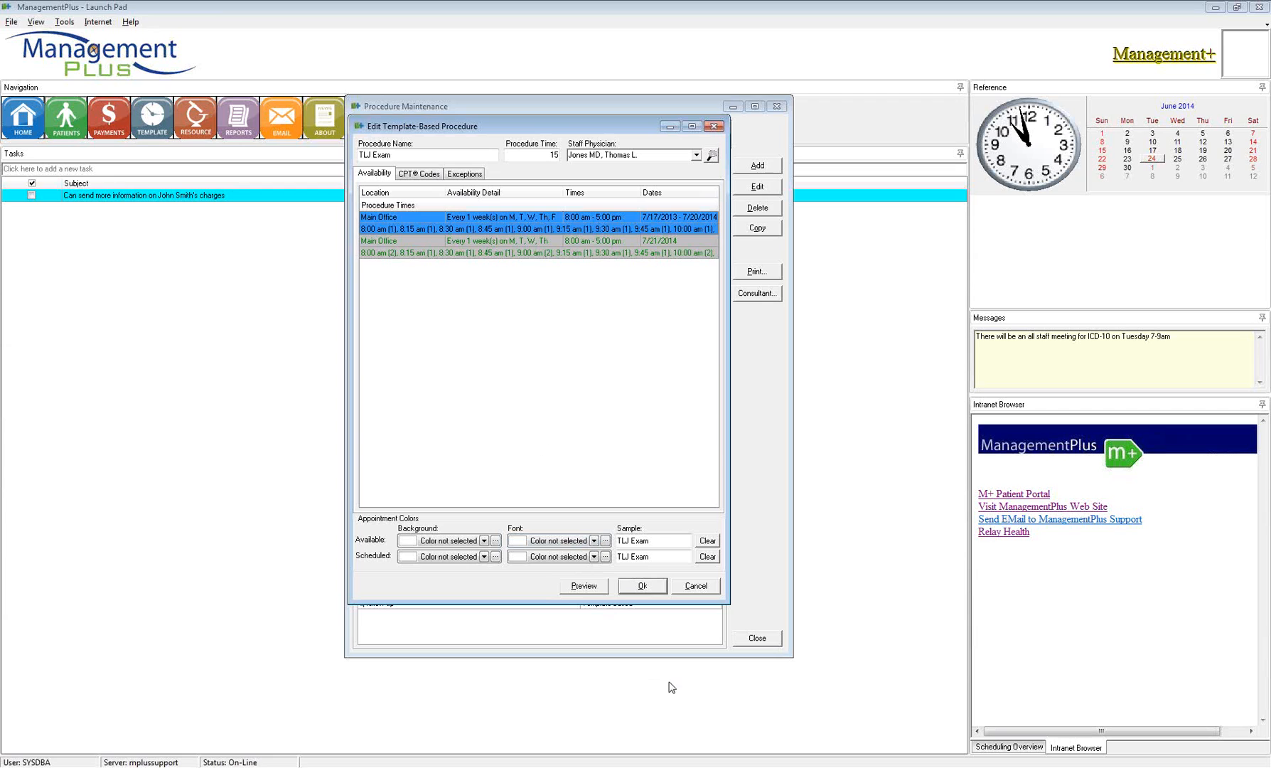
left_click(642, 586)
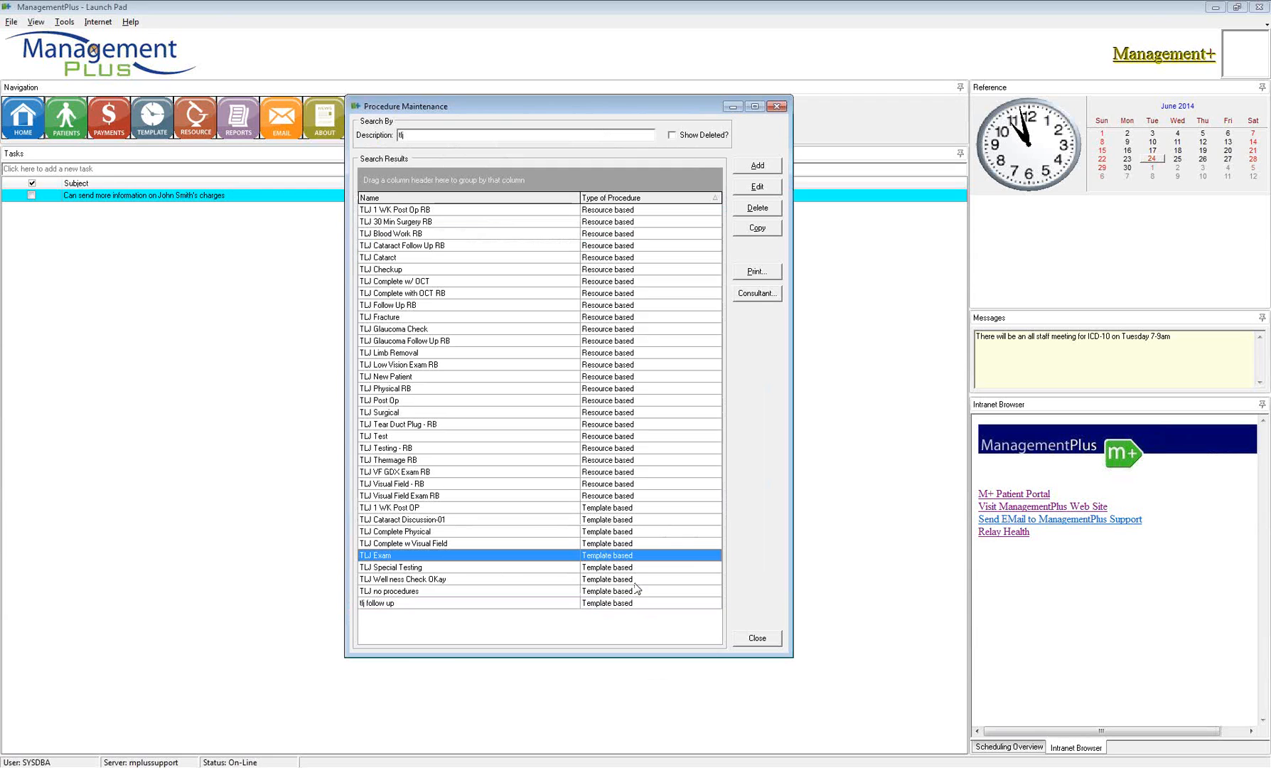
Open the TLJ Complete w Visual Field procedure and review its Main Office availability for 8/9/2014.
left_click(444, 544)
double_click(444, 543)
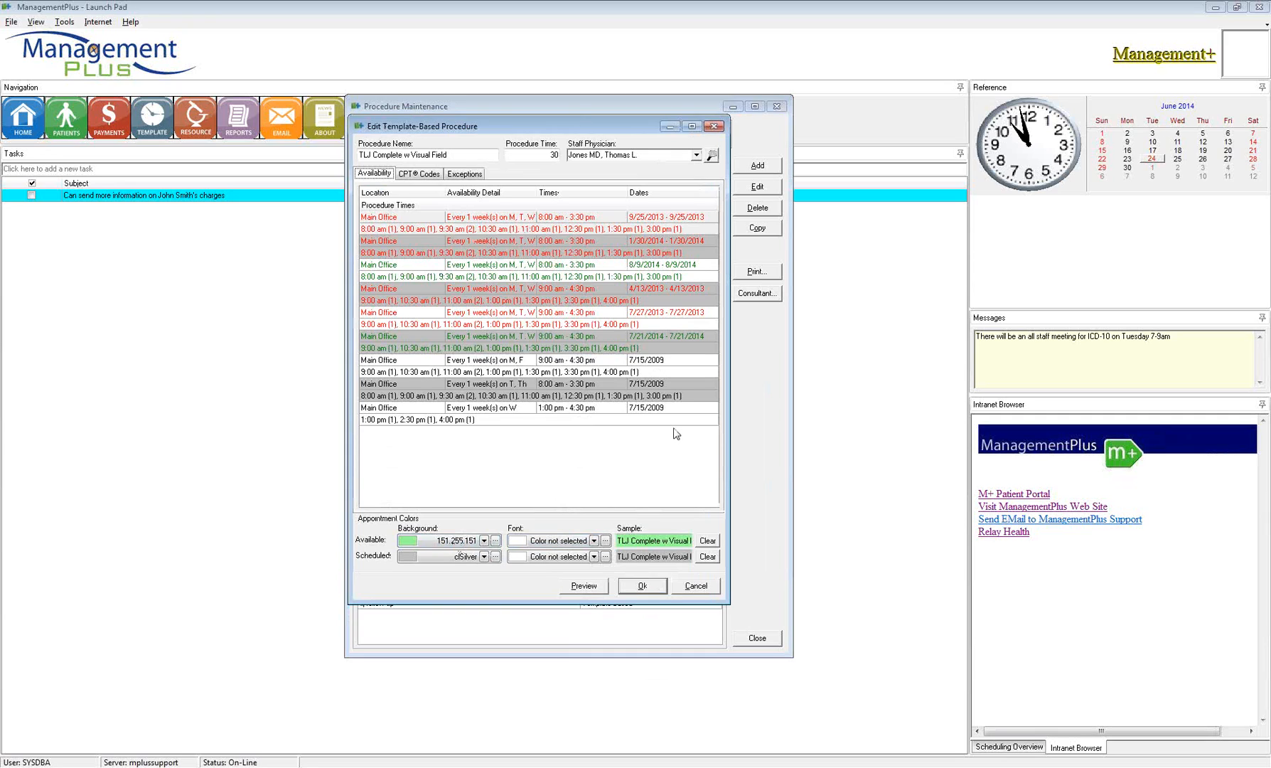
left_click(661, 270)
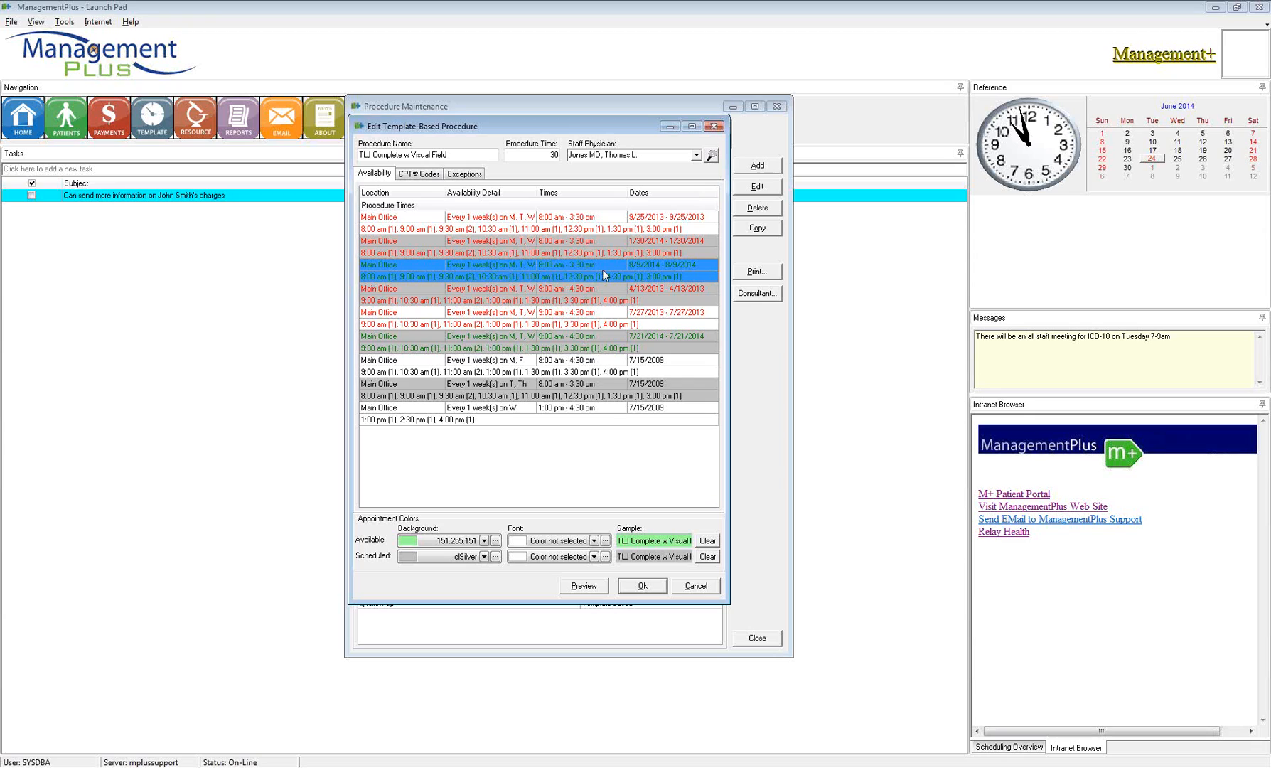
left_click(480, 153)
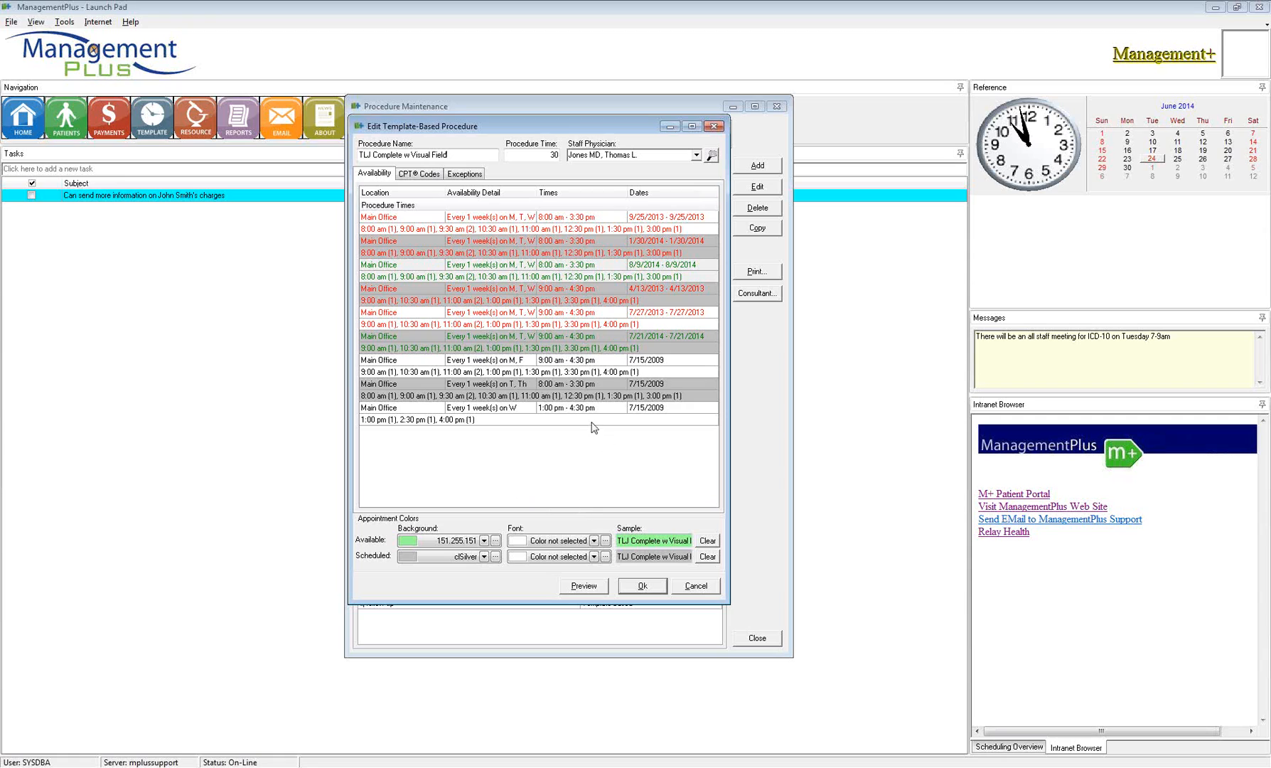
left_click(620, 274)
left_click_drag(455, 155, 367, 155)
left_click(456, 273)
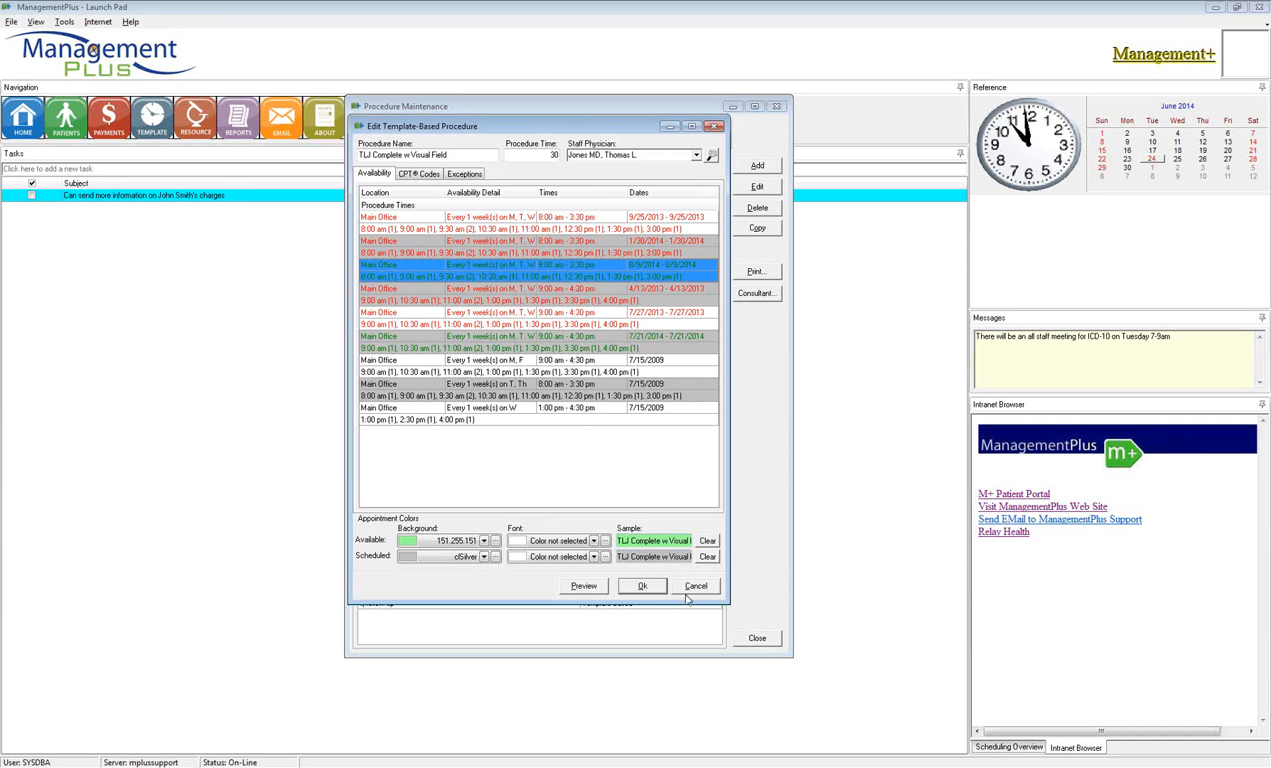
left_click(414, 543)
Review the procedure's CPT code 99212 entry, accept it as is, and close the procedure and the procedure list.
left_click(424, 178)
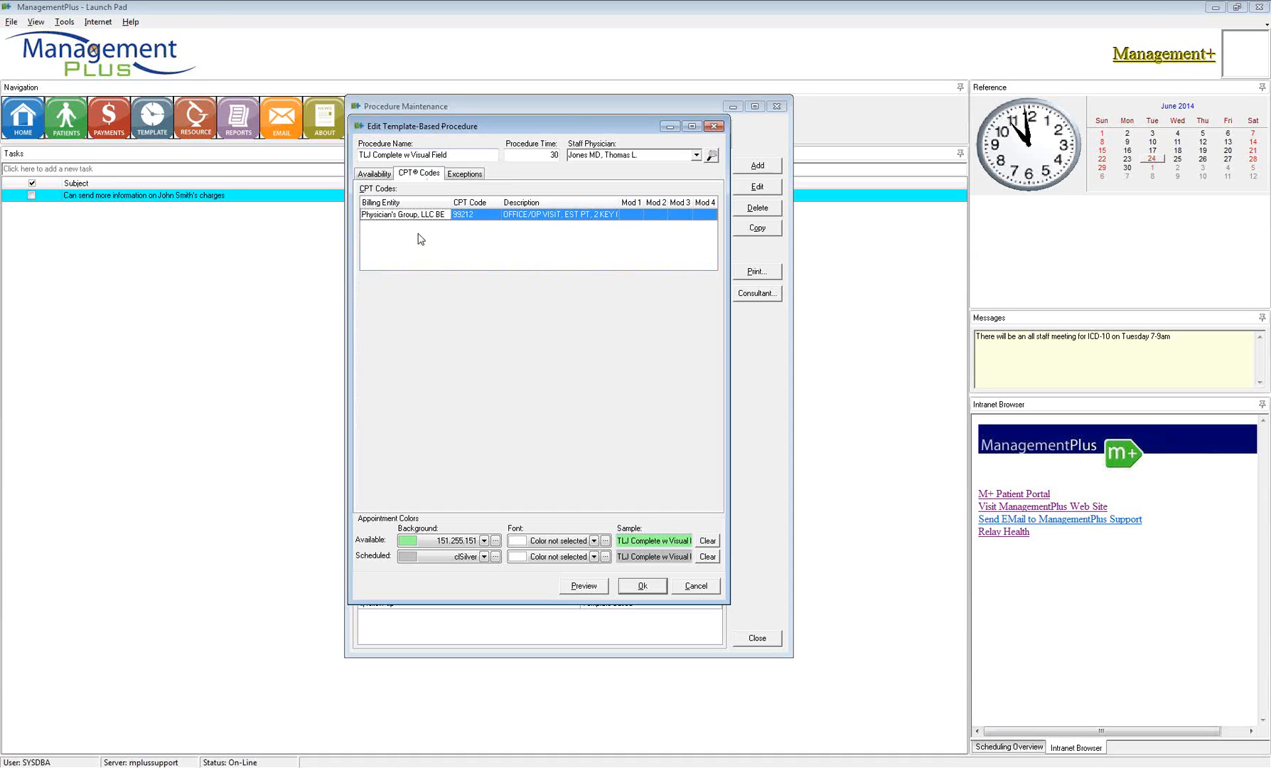
right_click(448, 216)
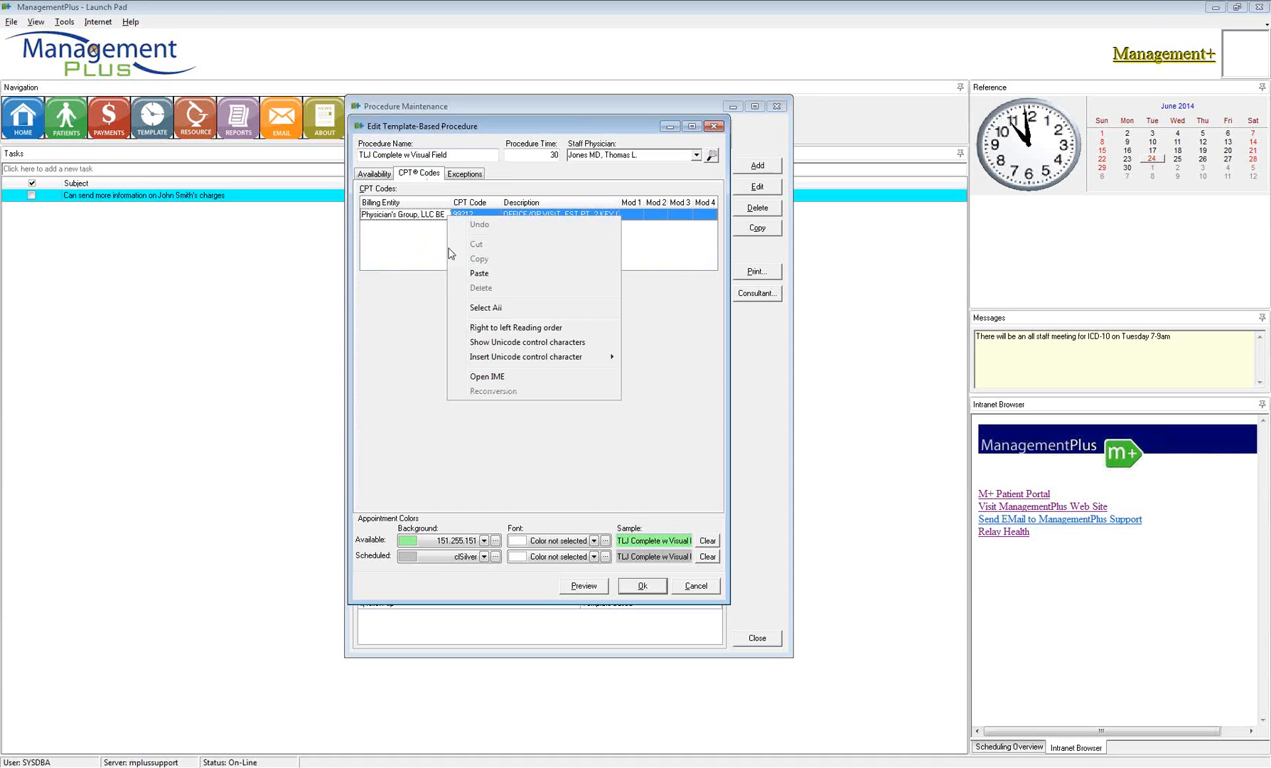
left_click(413, 242)
right_click(421, 219)
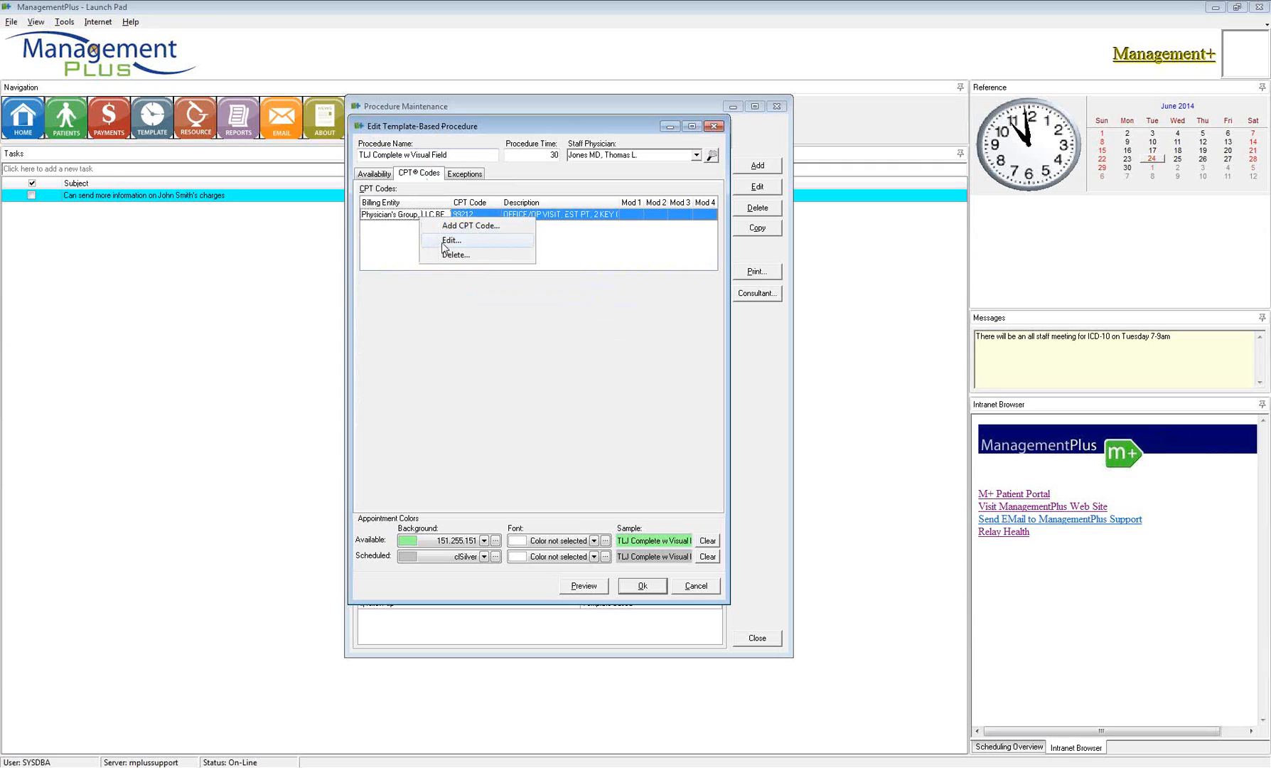
left_click(451, 240)
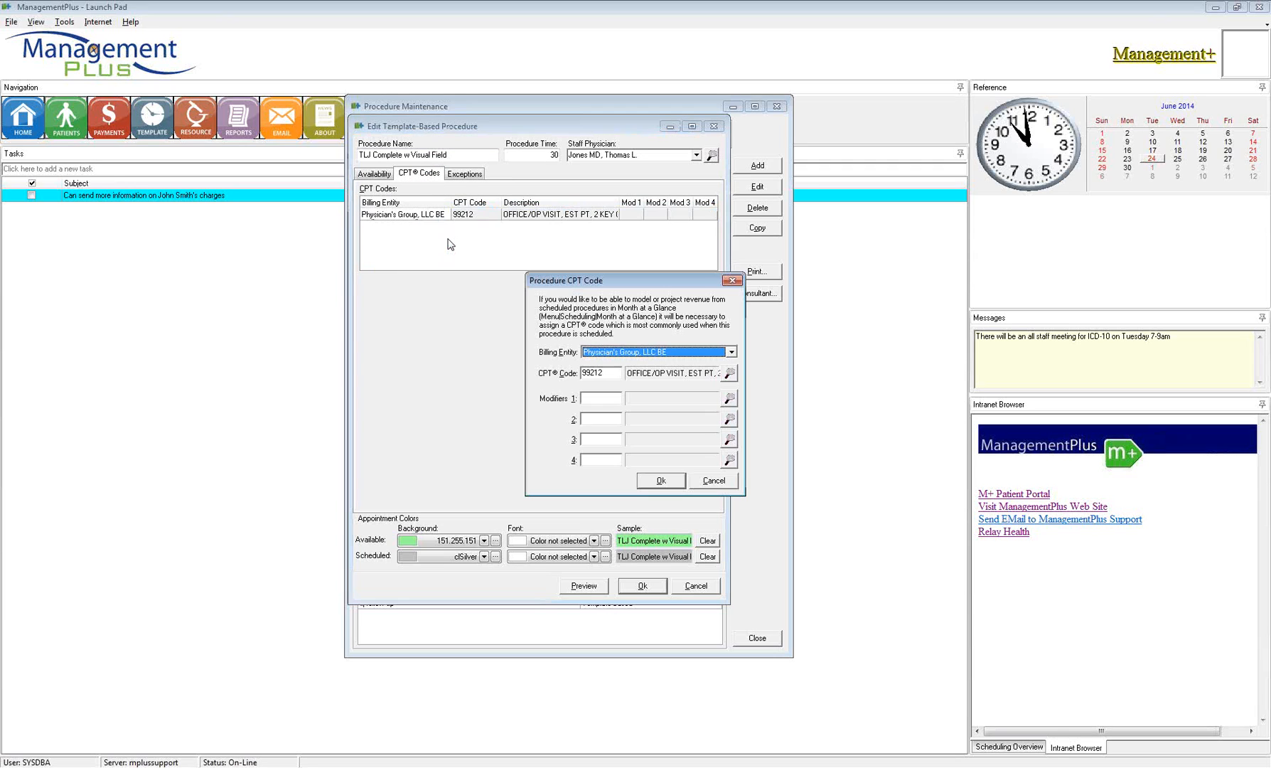
left_click_drag(621, 285, 537, 258)
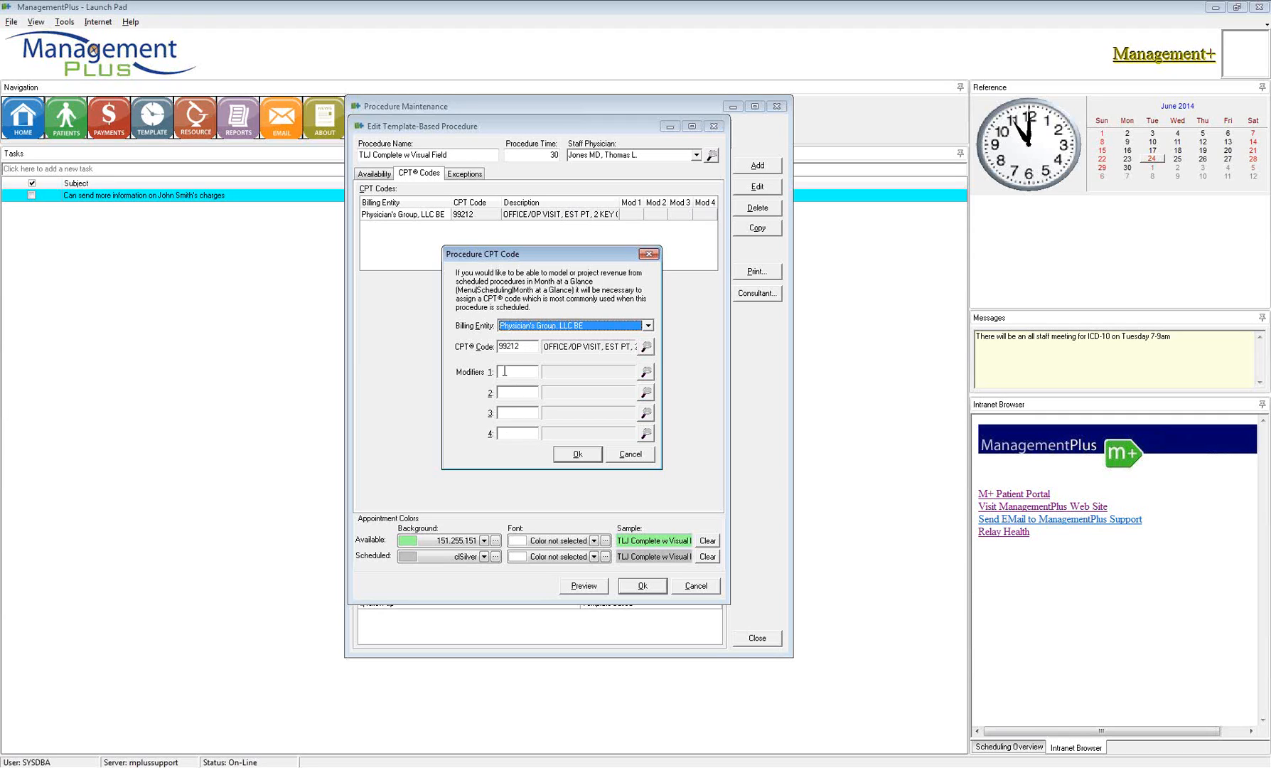
left_click(576, 459)
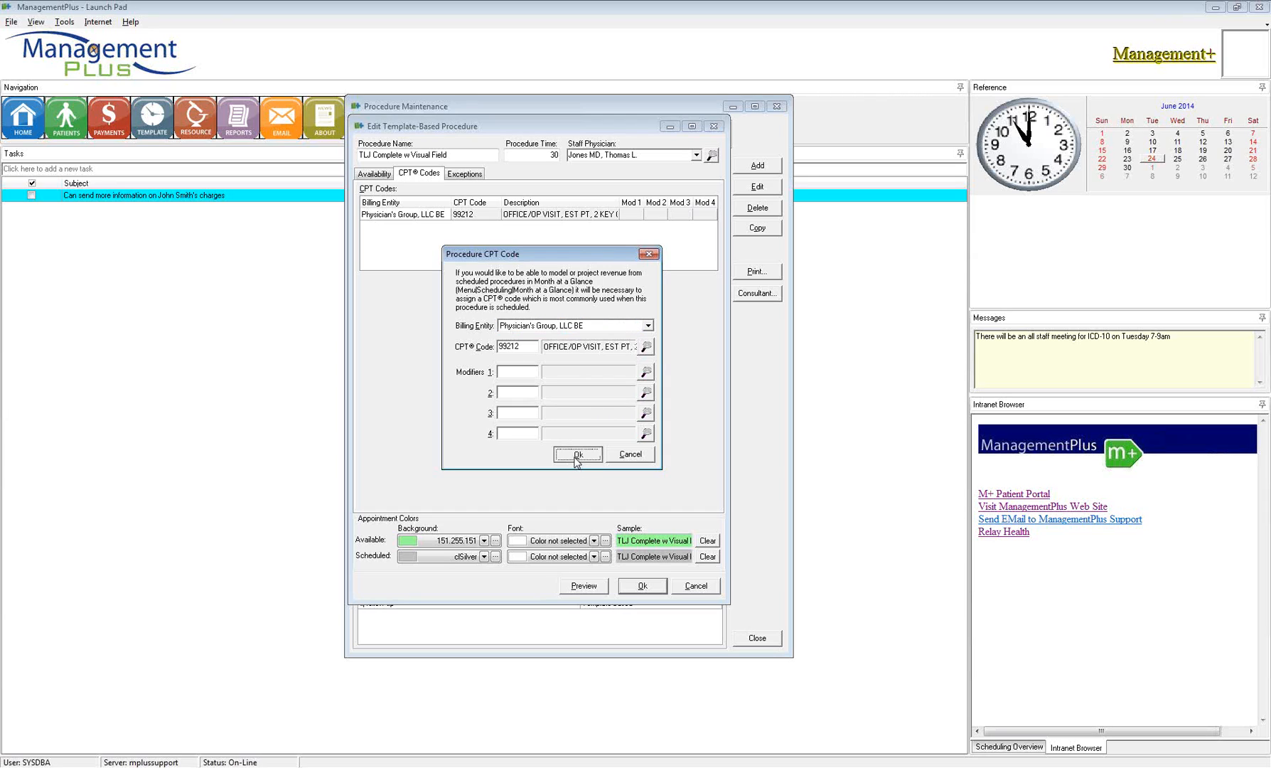
left_click(650, 587)
left_click(758, 639)
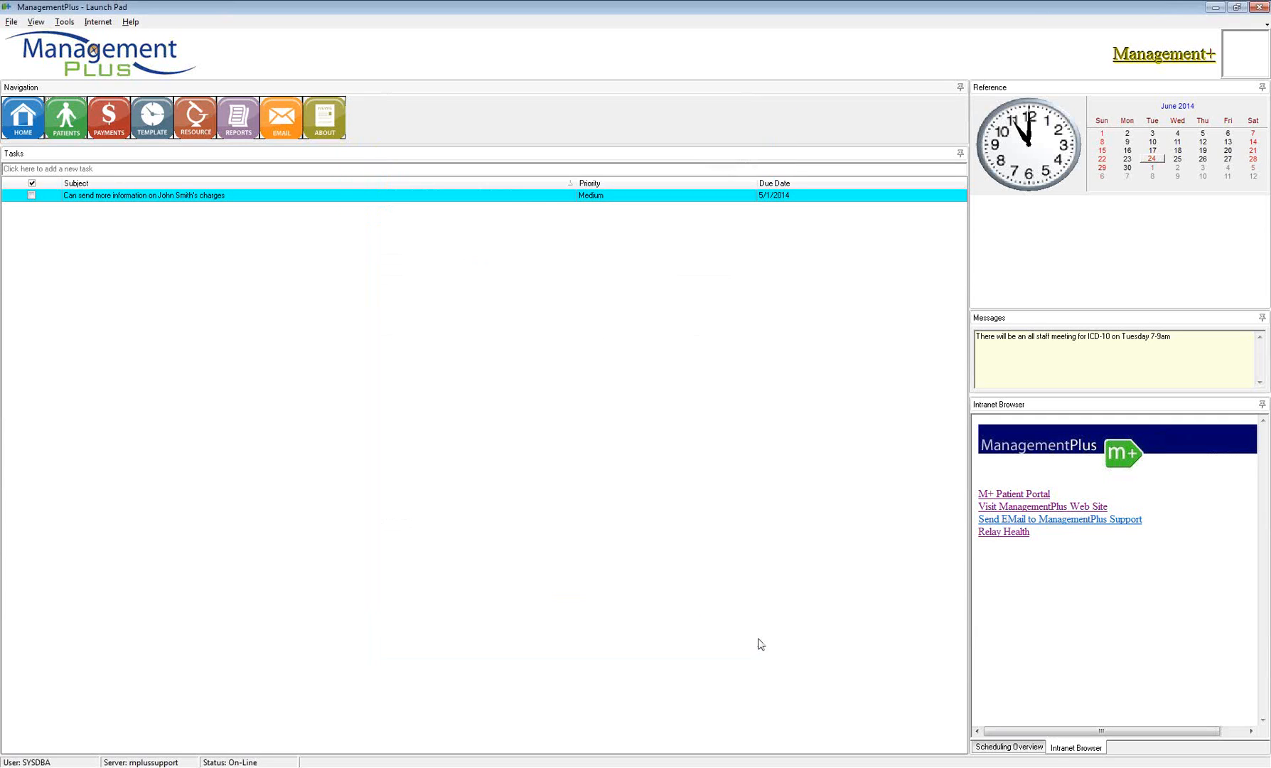
Open the template scheduling Month at a Glance and maximize its window.
left_click(12, 22)
mouse_move(112, 331)
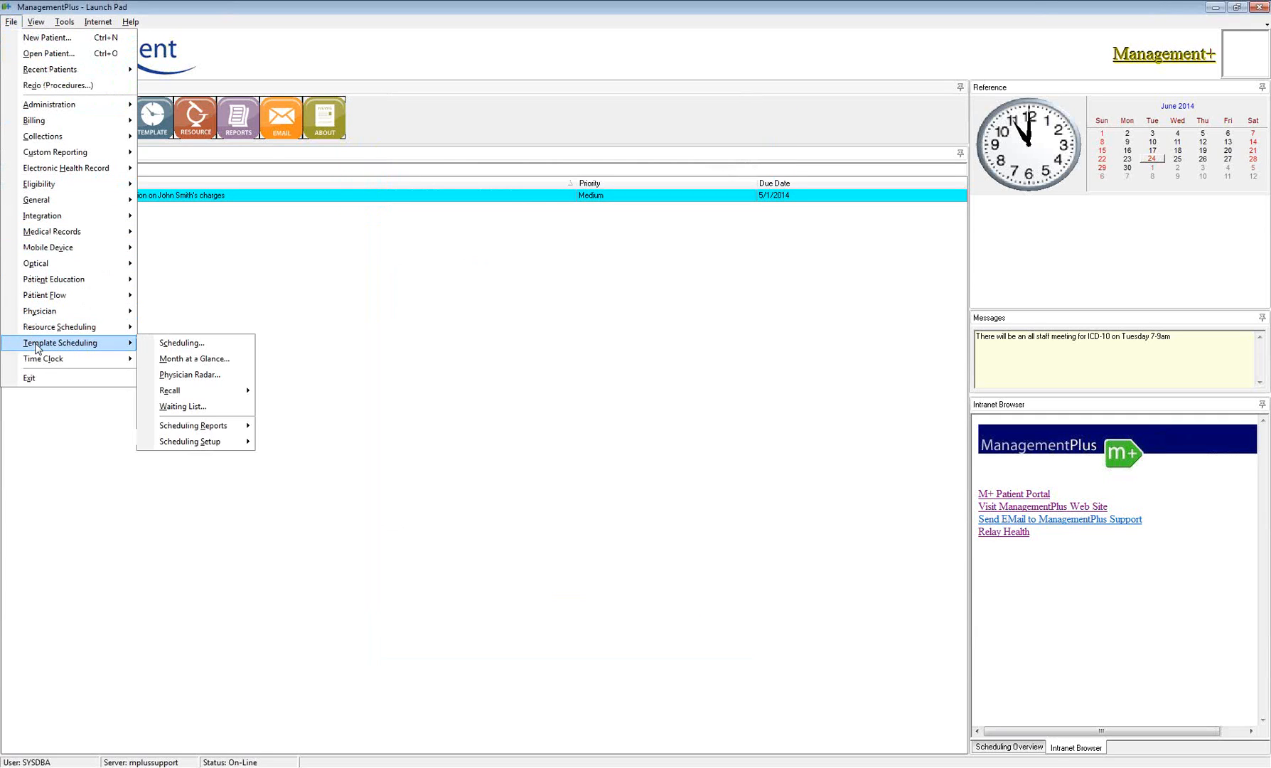
mouse_move(200, 430)
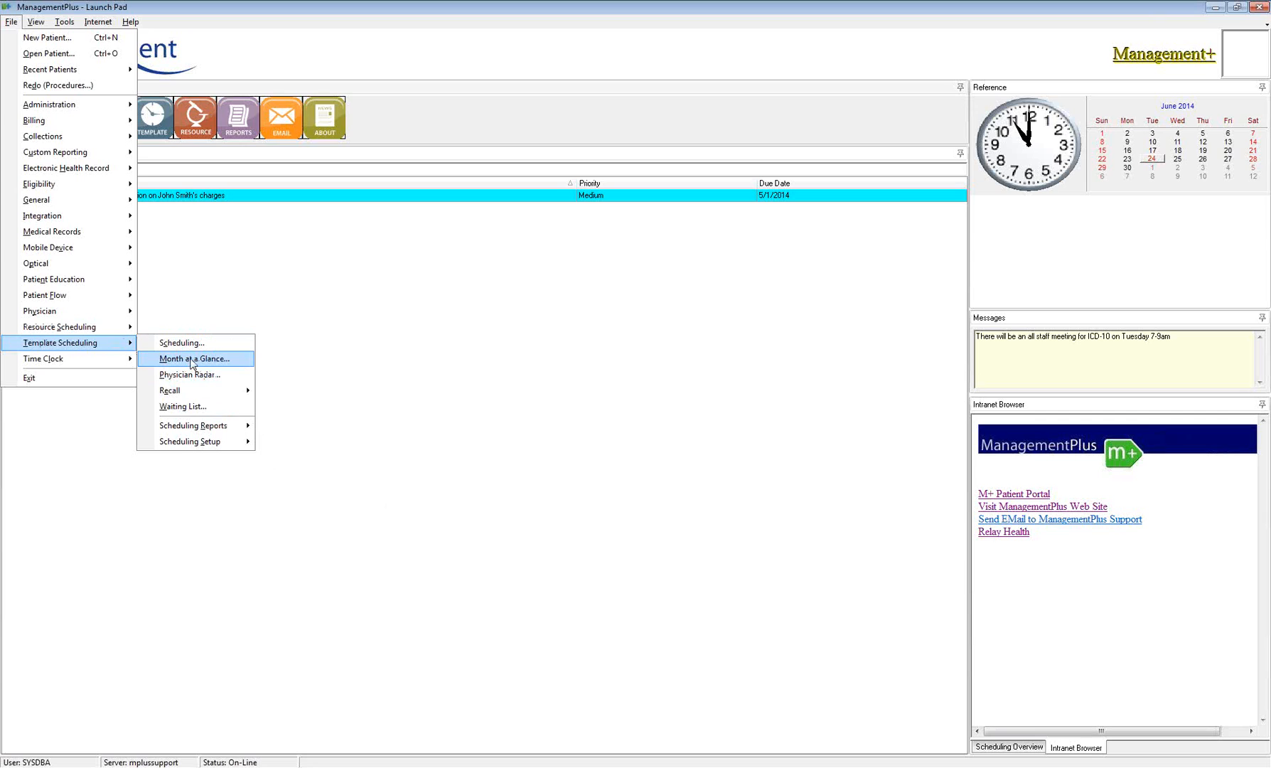
left_click(191, 359)
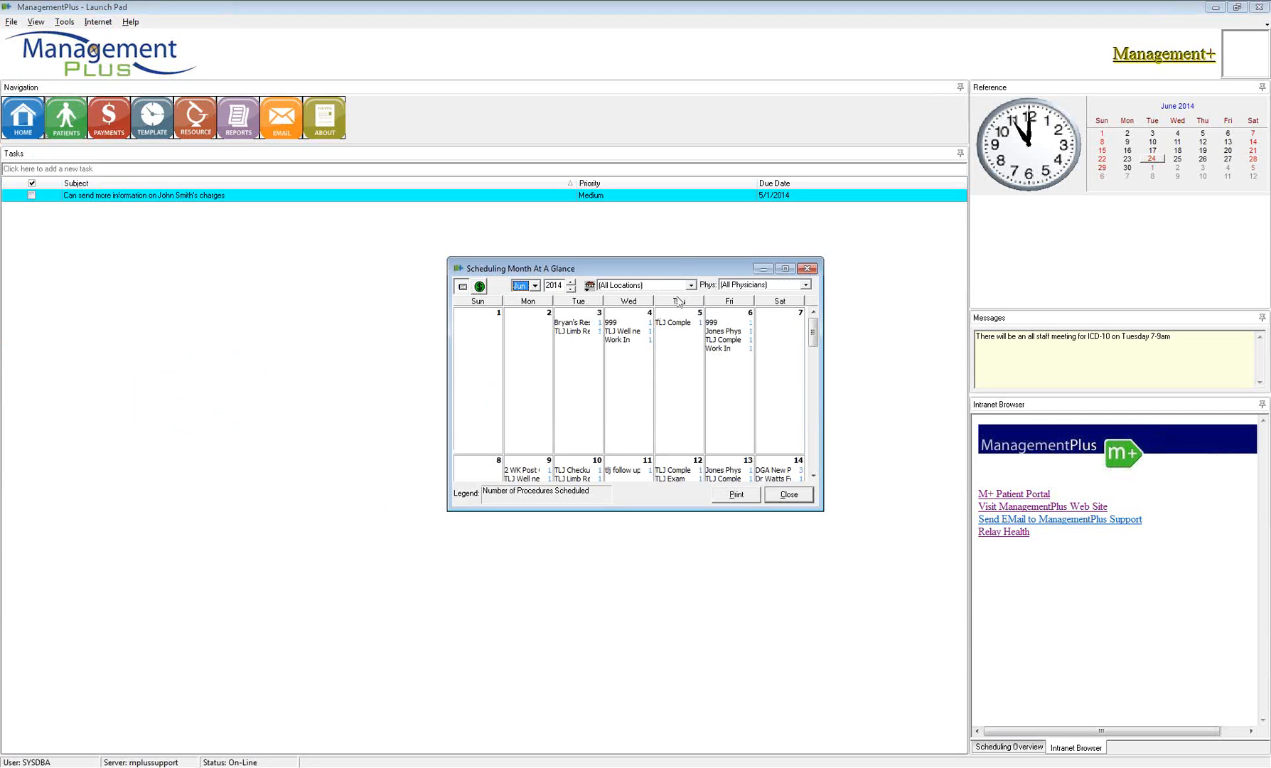
double_click(683, 273)
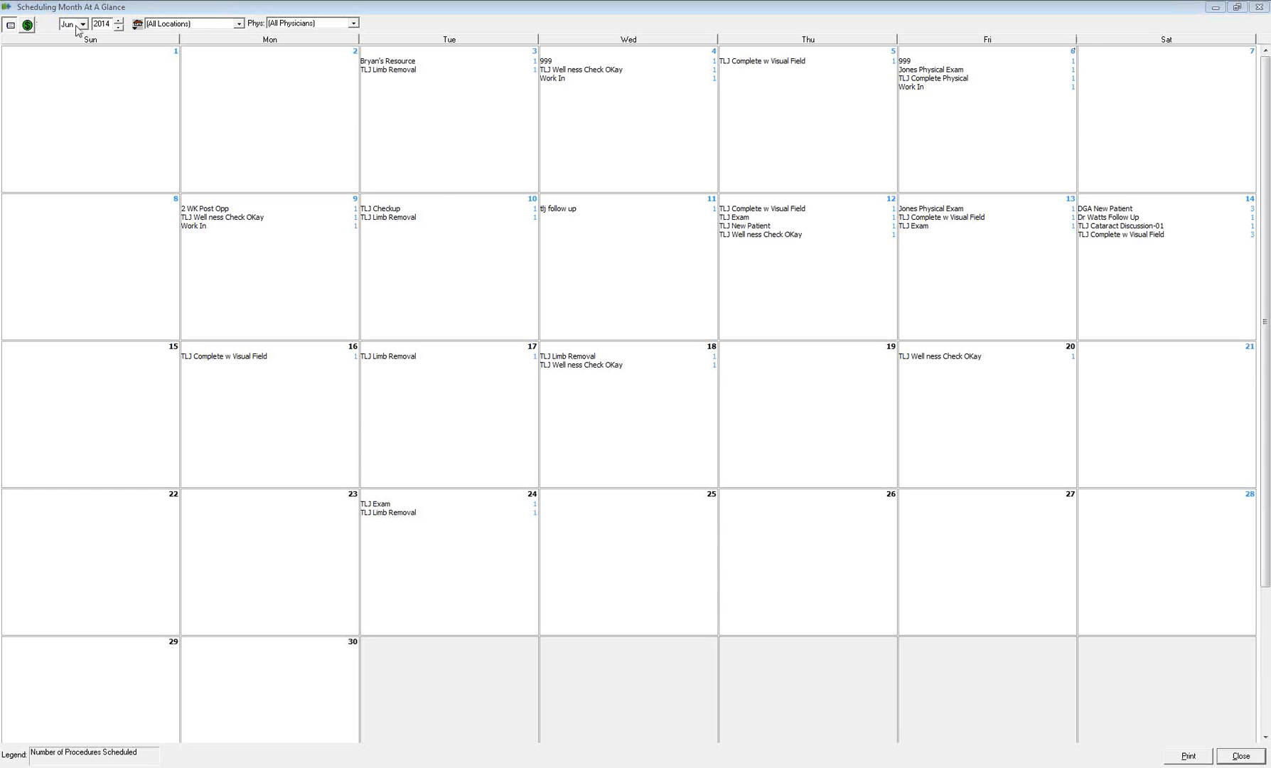
Switch the June 2014 calendar to expected revenue, review the monthly totals per procedure, and close it.
left_click(26, 27)
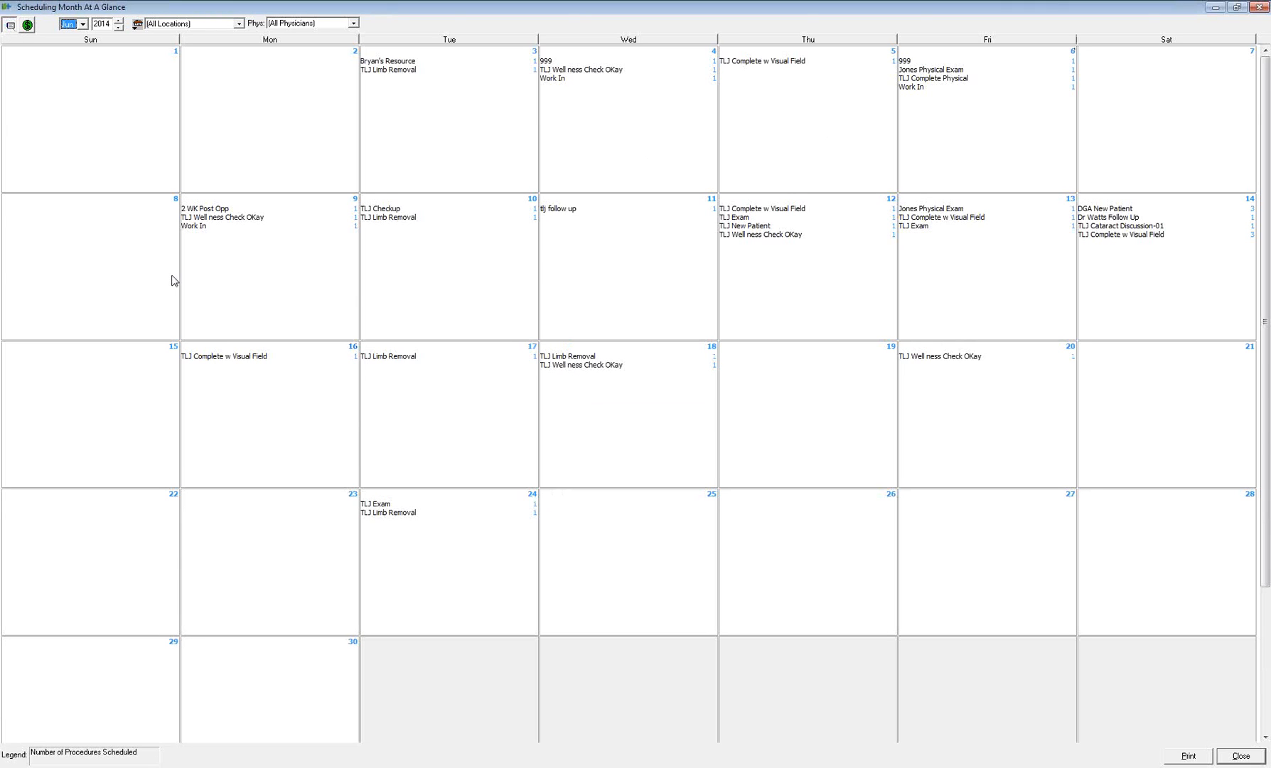
left_click(30, 28)
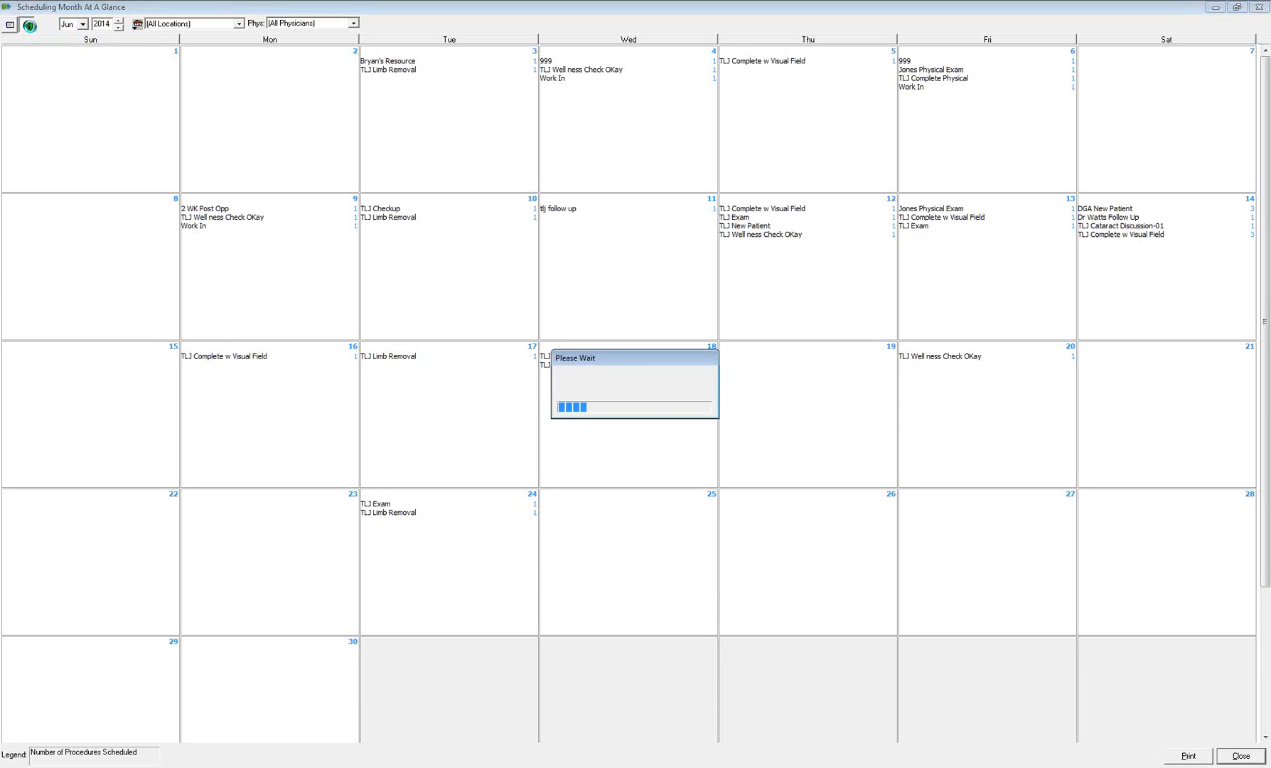
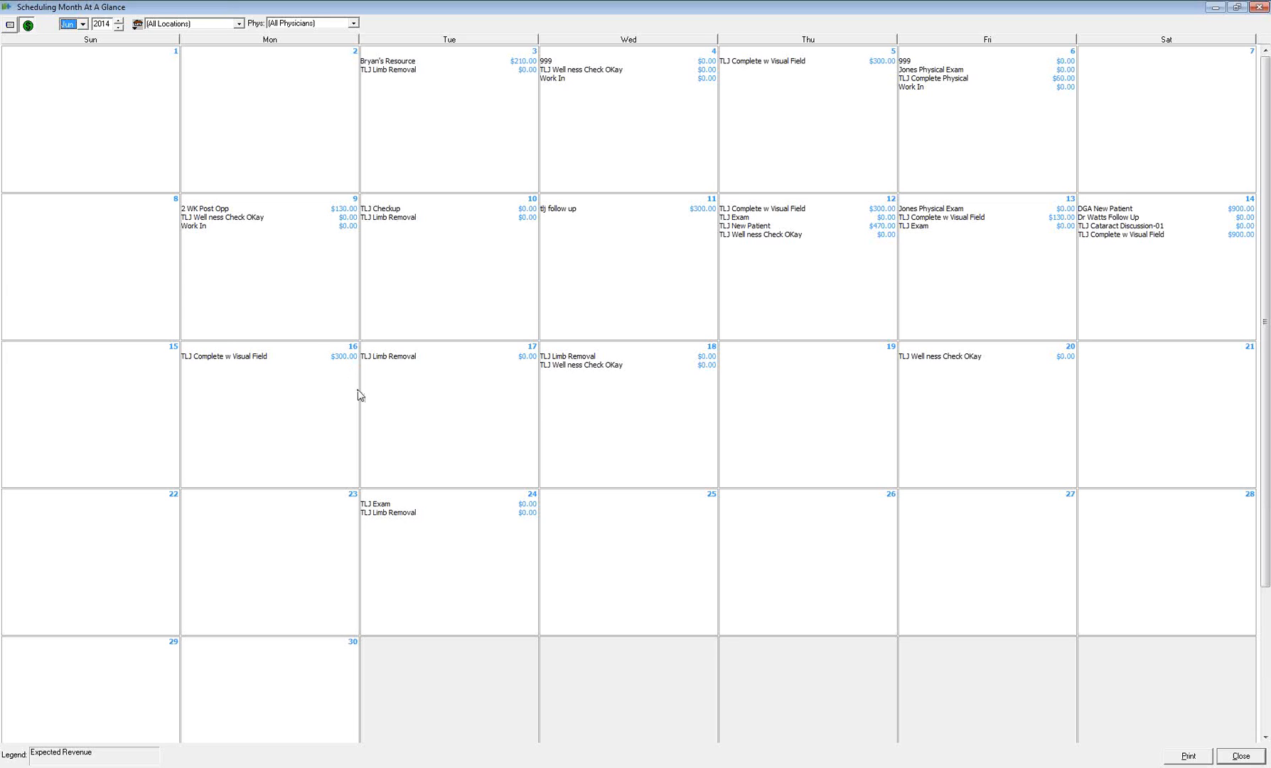
left_click(1265, 736)
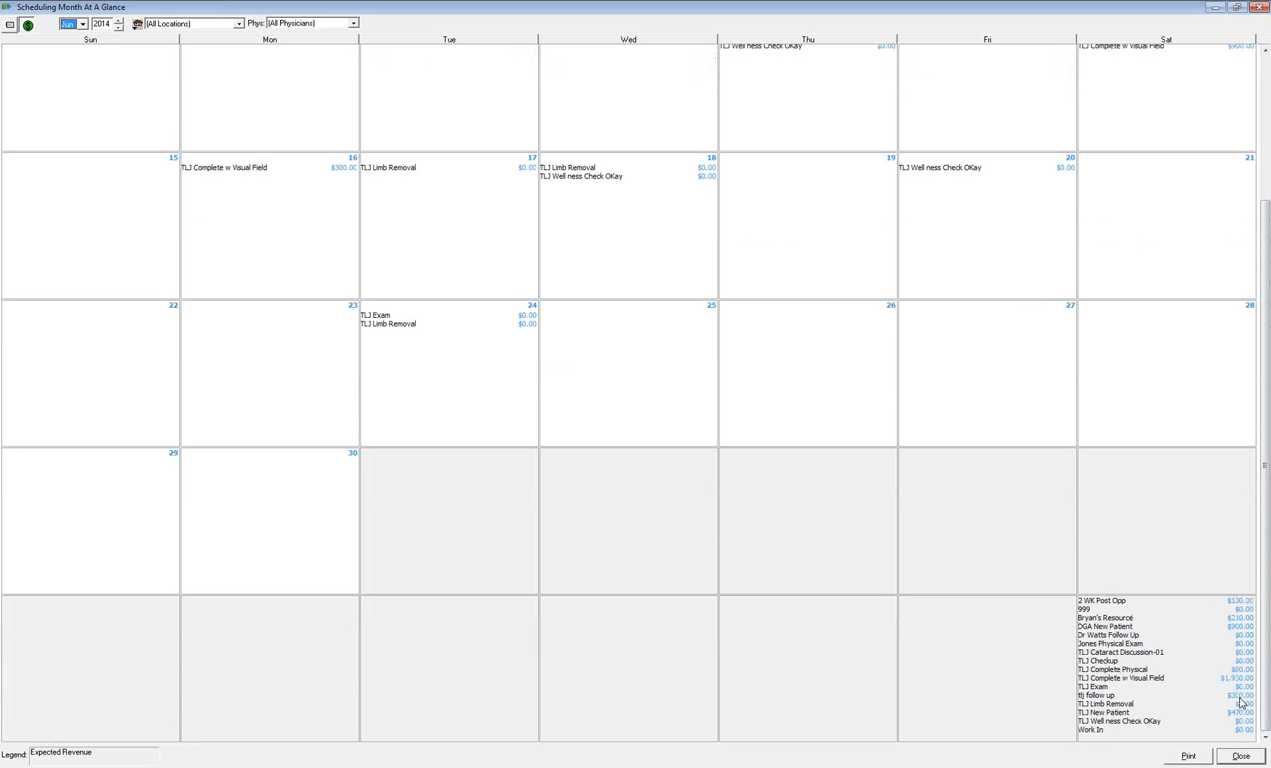
left_click_drag(1265, 695, 1265, 447)
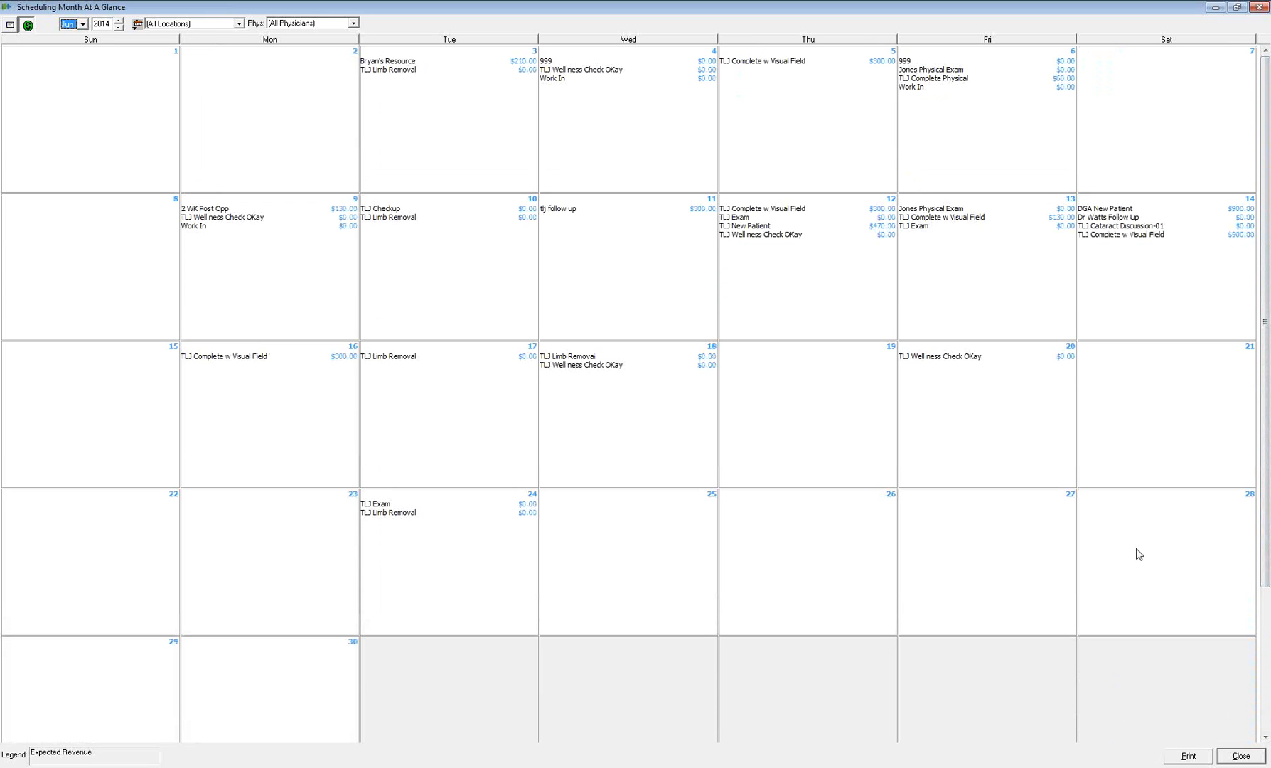
key("Escape")
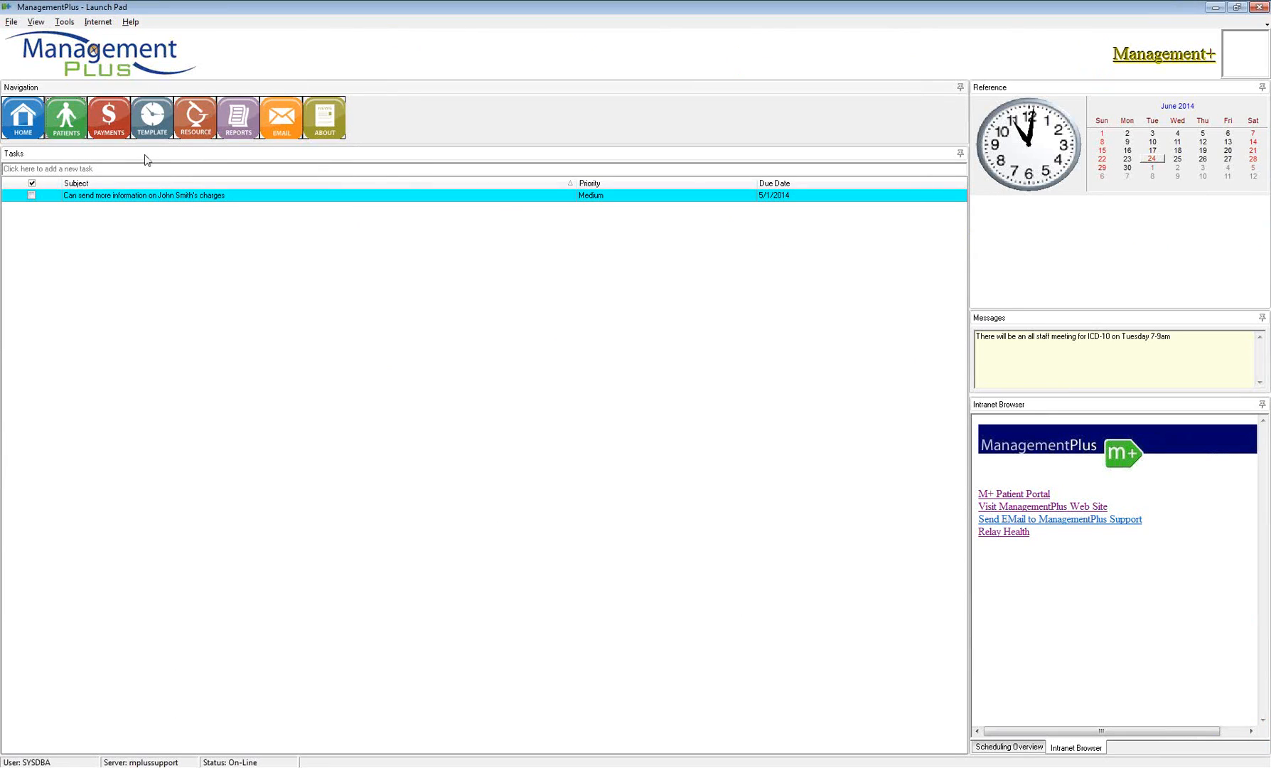
Open the procedure list from the template scheduling setup and go to the beginning of the list.
left_click(10, 21)
mouse_move(62, 347)
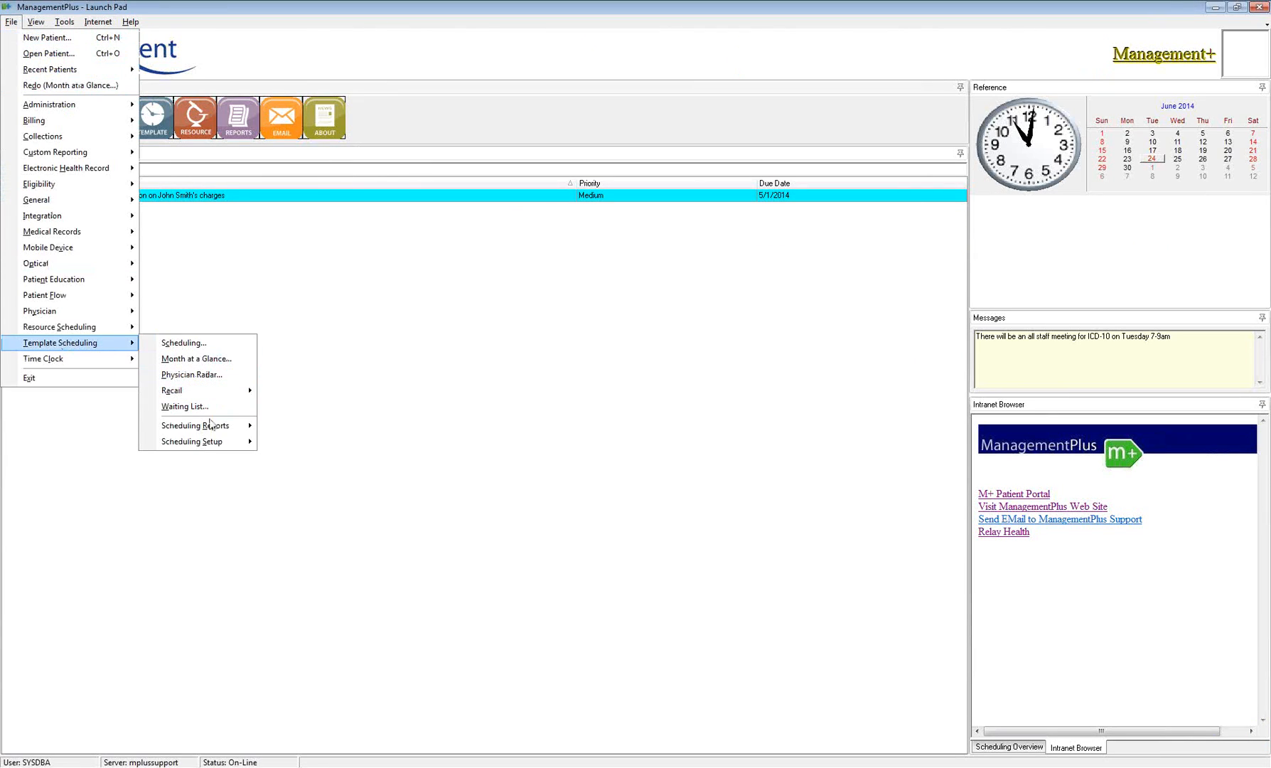
mouse_move(210, 440)
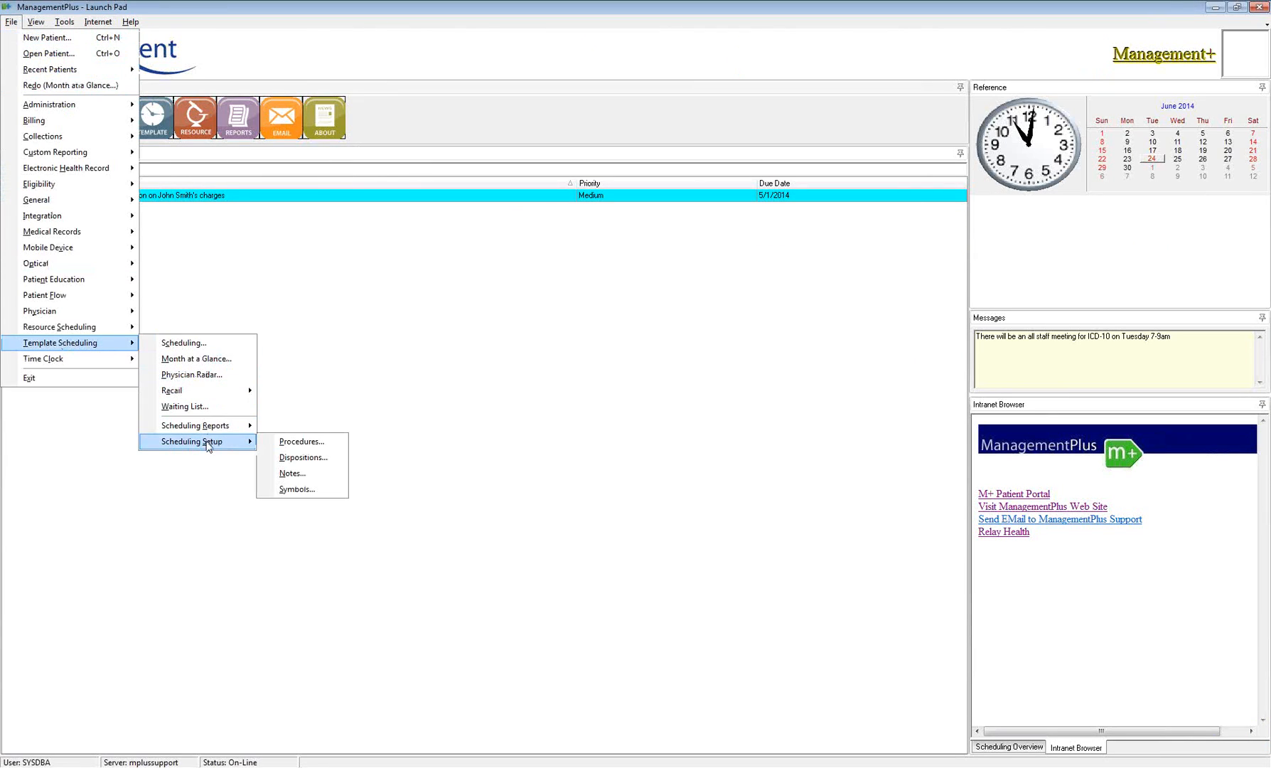
left_click(321, 448)
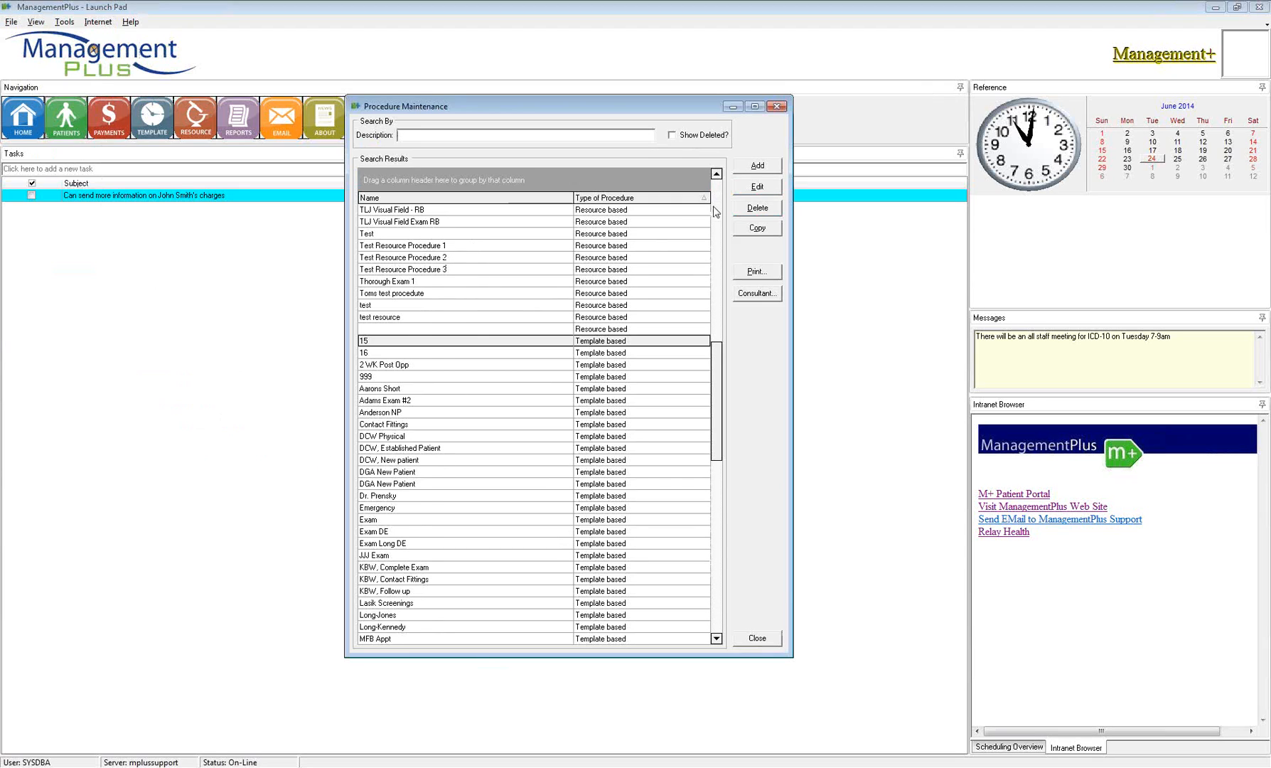
left_click(718, 211)
left_click(718, 211)
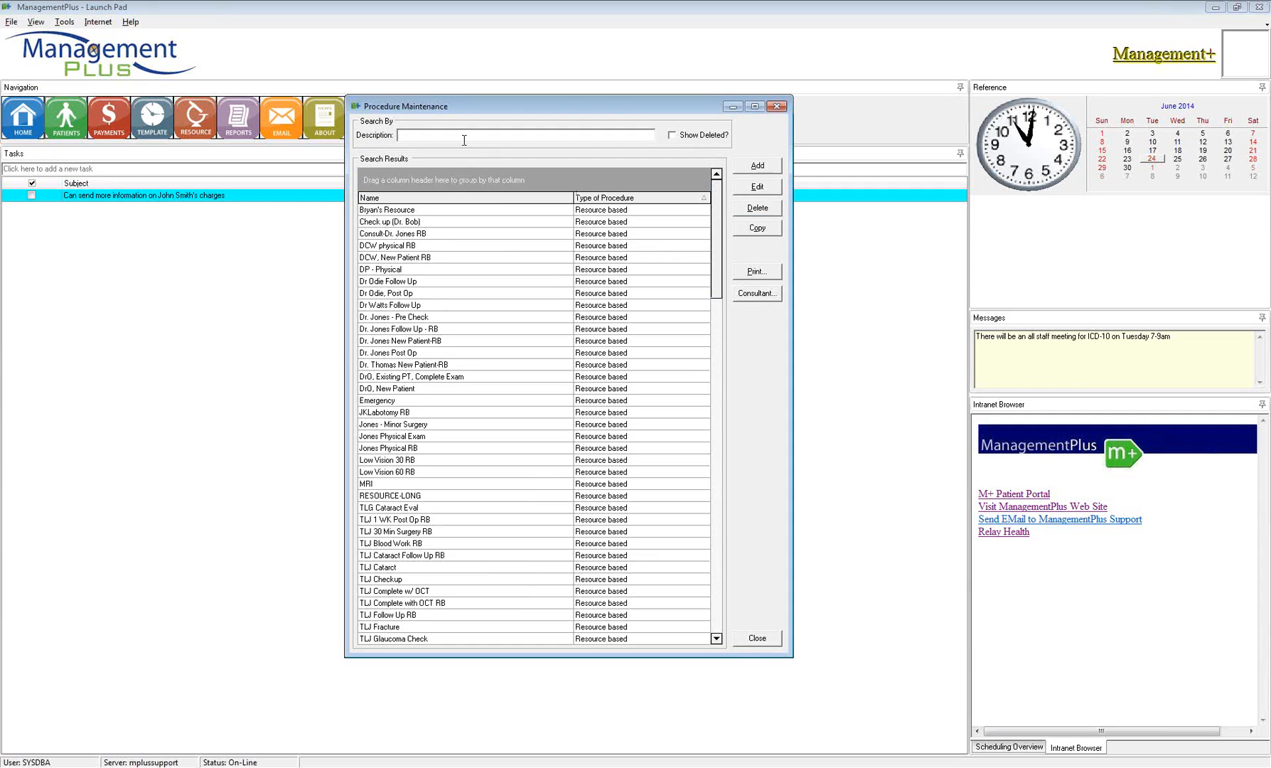
Filter the procedure list by "tlj" and start a new exception in the TLJ Special Testing procedure.
type("j")
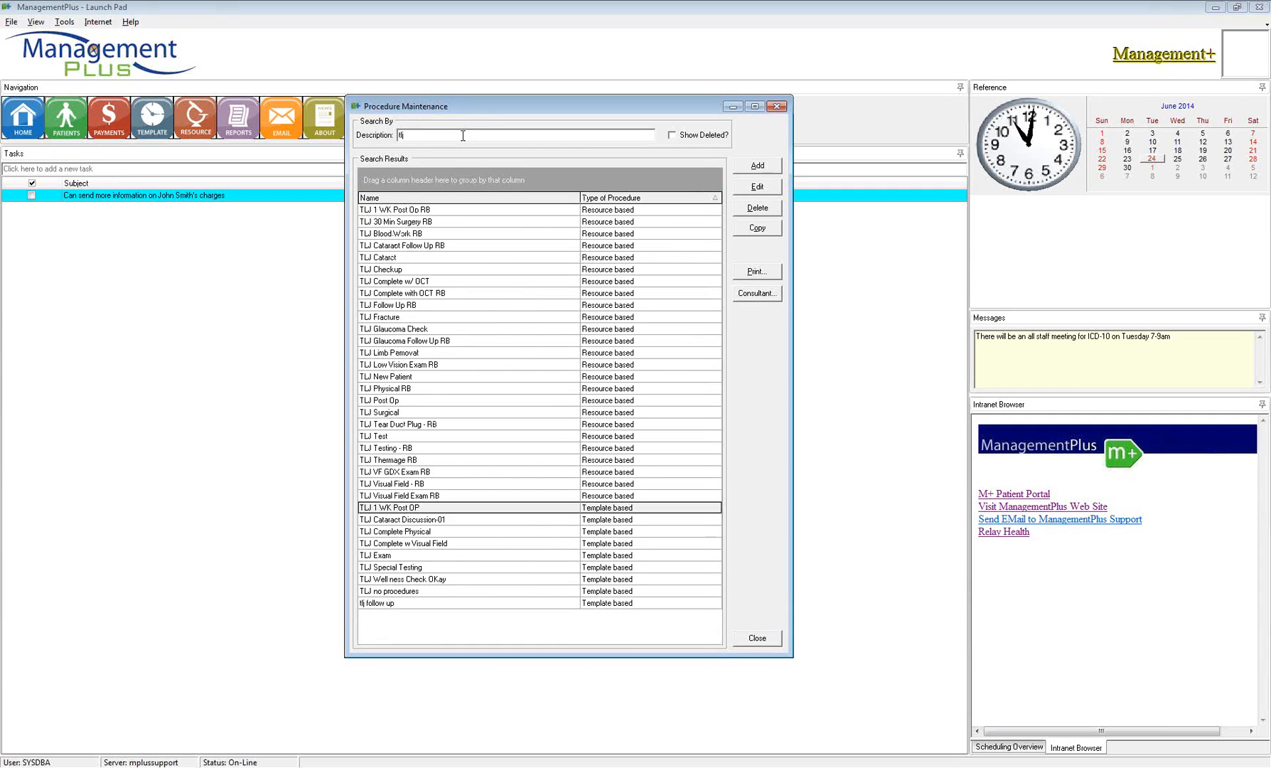
double_click(426, 567)
left_click(414, 175)
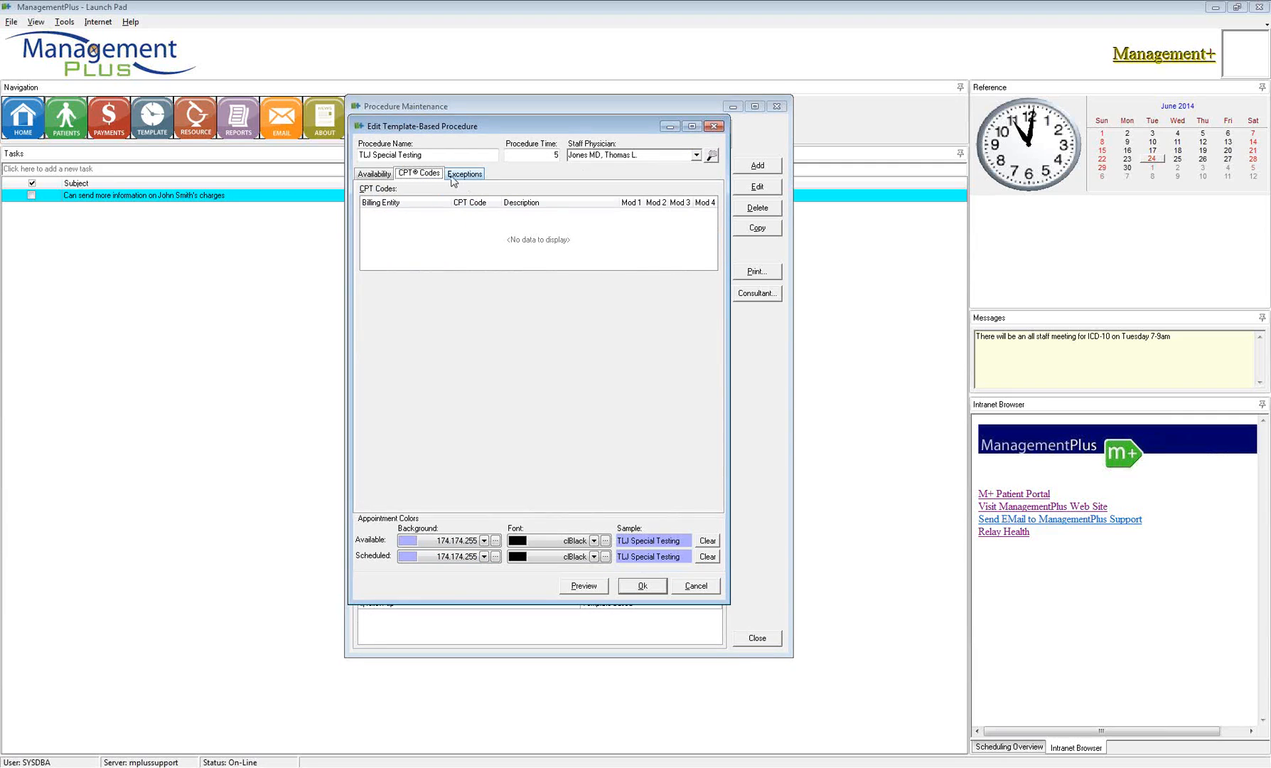
left_click(459, 178)
right_click(439, 207)
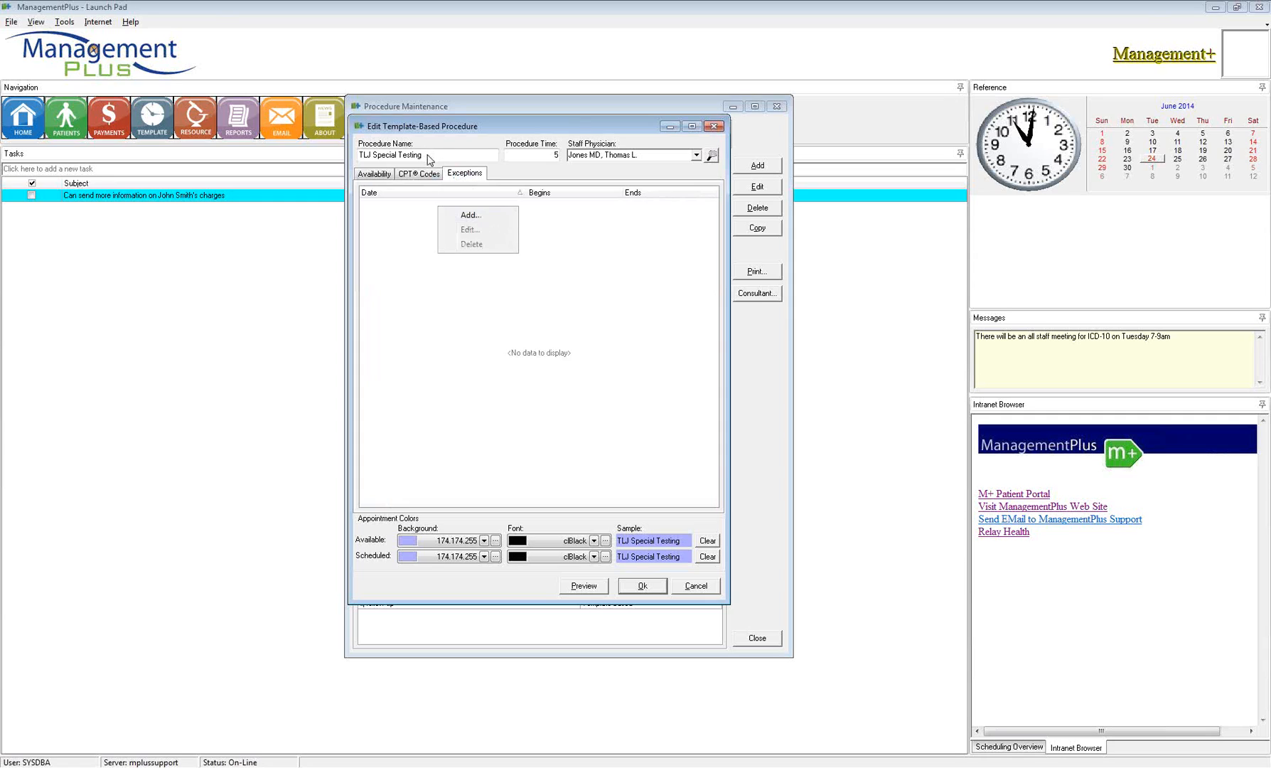
left_click(470, 217)
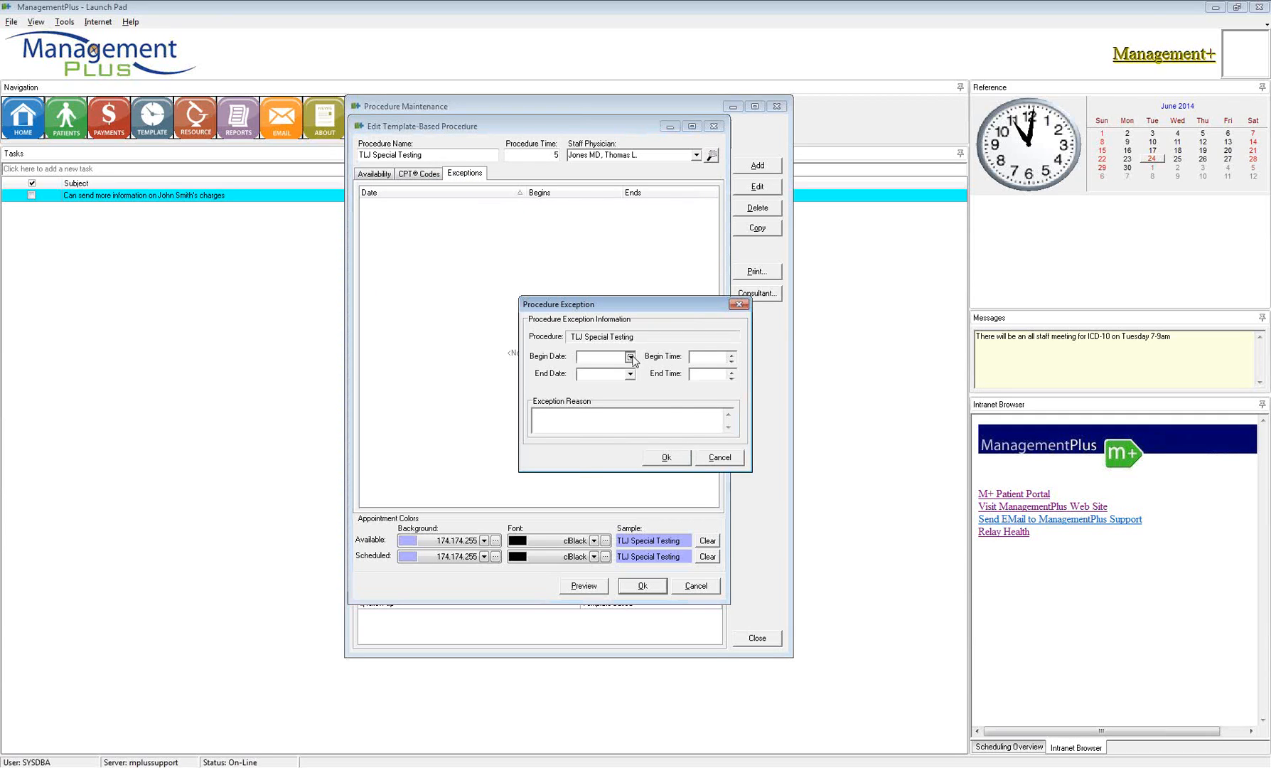
Set both the begin date and the end date of the procedure exception to 9/26/2014.
left_click(630, 357)
left_click(731, 490)
left_click(731, 490)
left_click(730, 490)
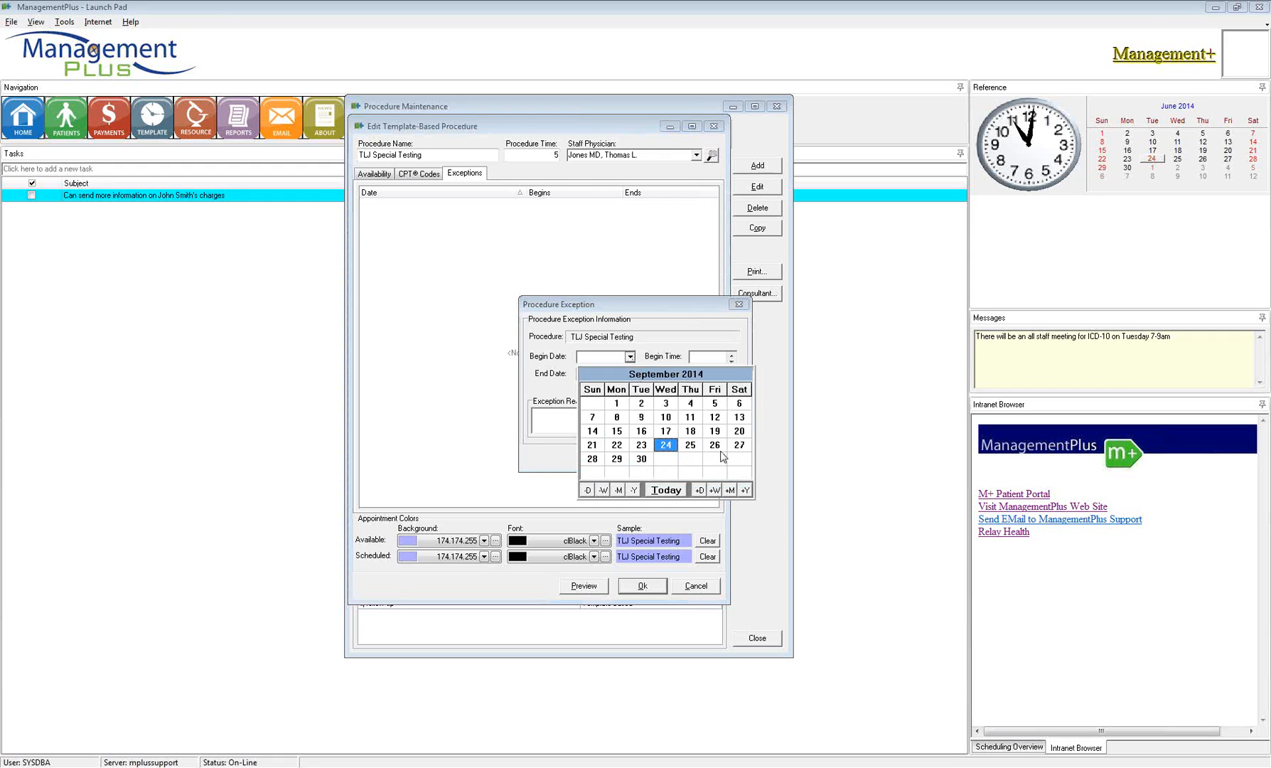
left_click(714, 445)
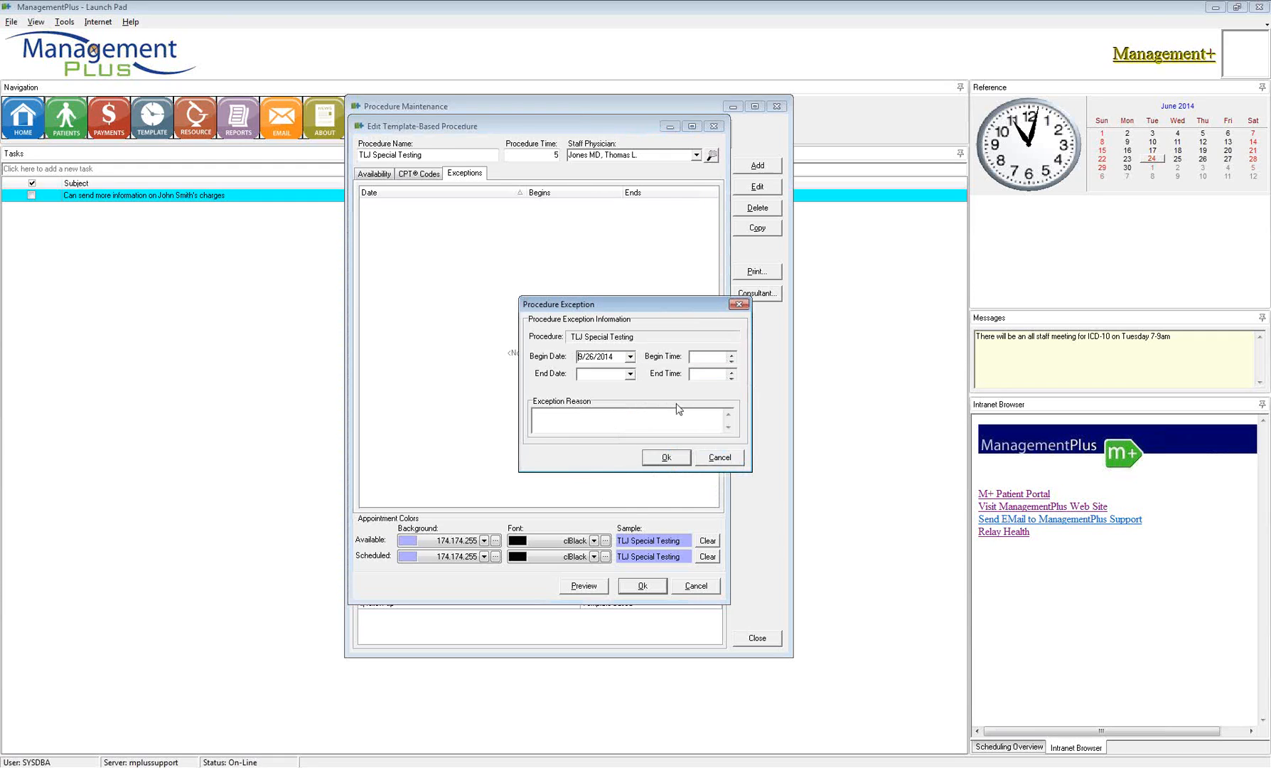
left_click(630, 374)
left_click(731, 507)
left_click(730, 507)
left_click(730, 507)
left_click(715, 462)
Set the exception times from 8:00 AM to 5:00 PM and save it with the reason "Out".
type("8")
type("5:00 PM")
left_click(595, 428)
type("Out")
left_click(646, 462)
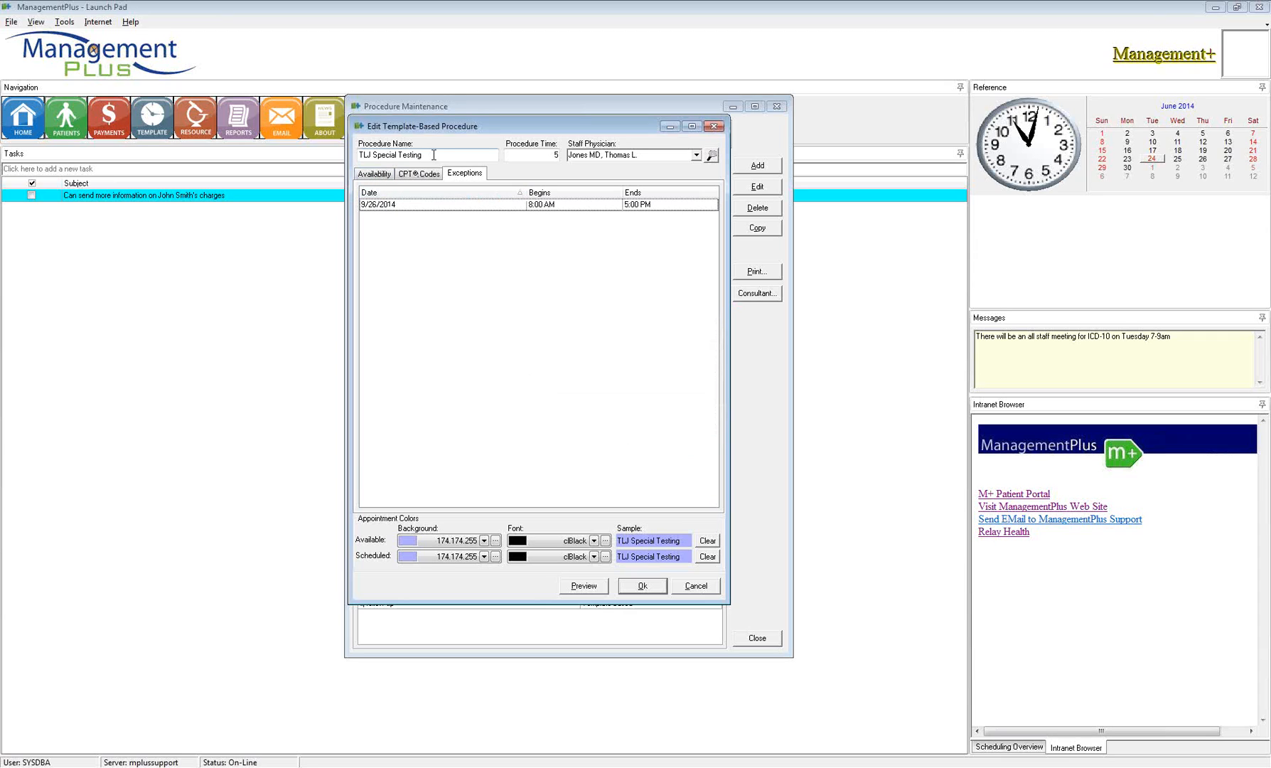
Check the new exception against the procedure's availability, save the procedure, and close the procedure list.
left_click_drag(433, 155, 352, 155)
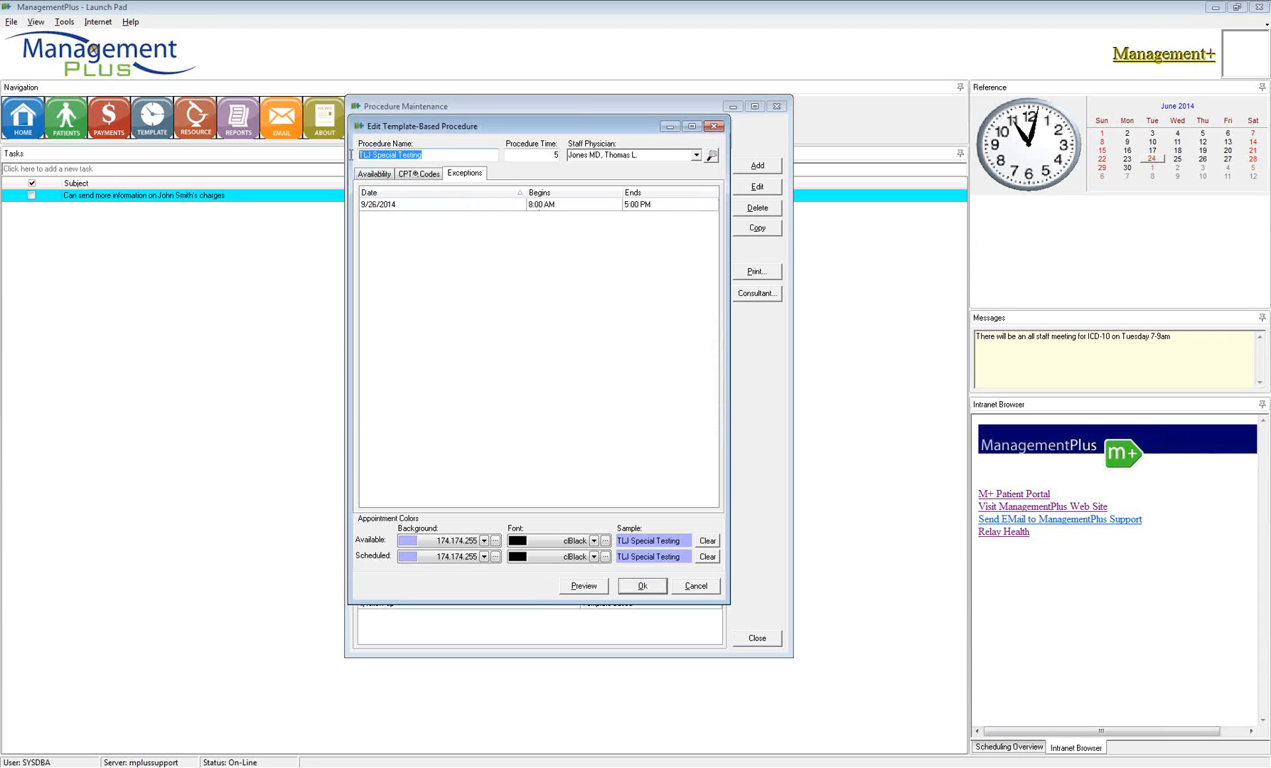
left_click(410, 207)
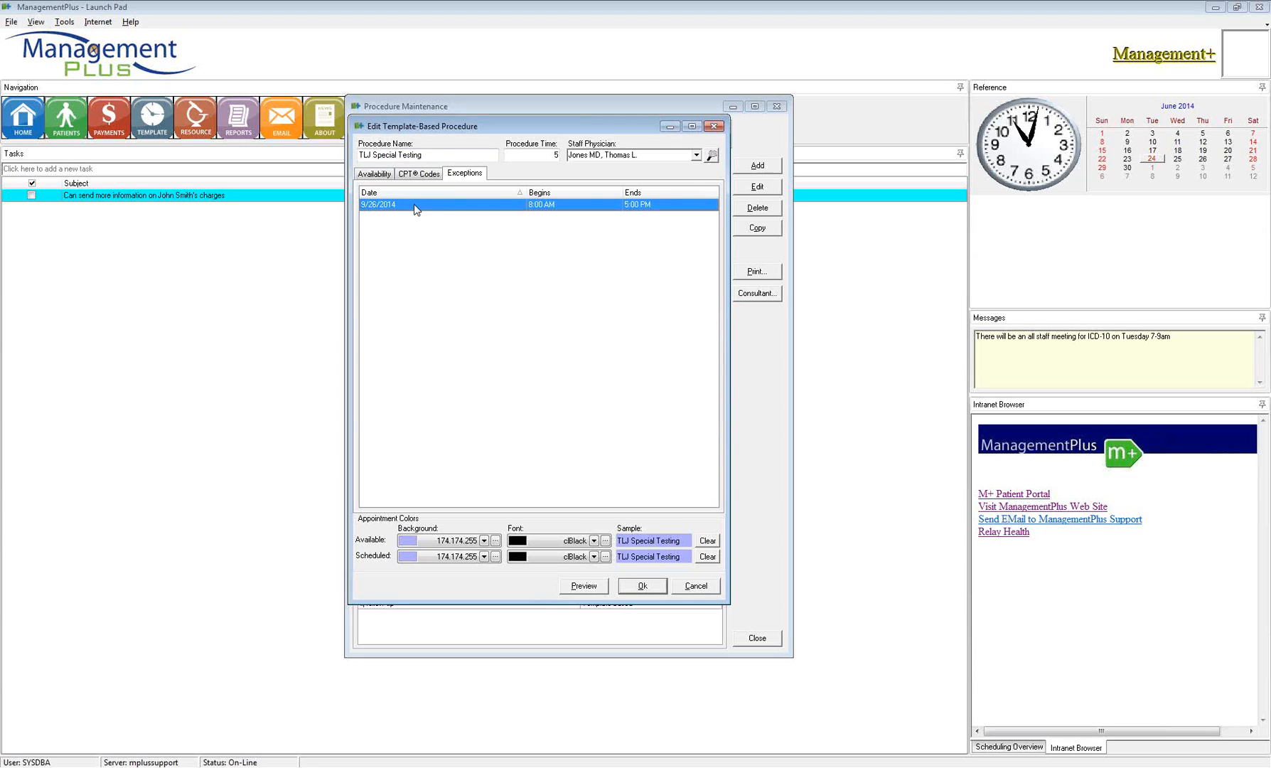
left_click(375, 175)
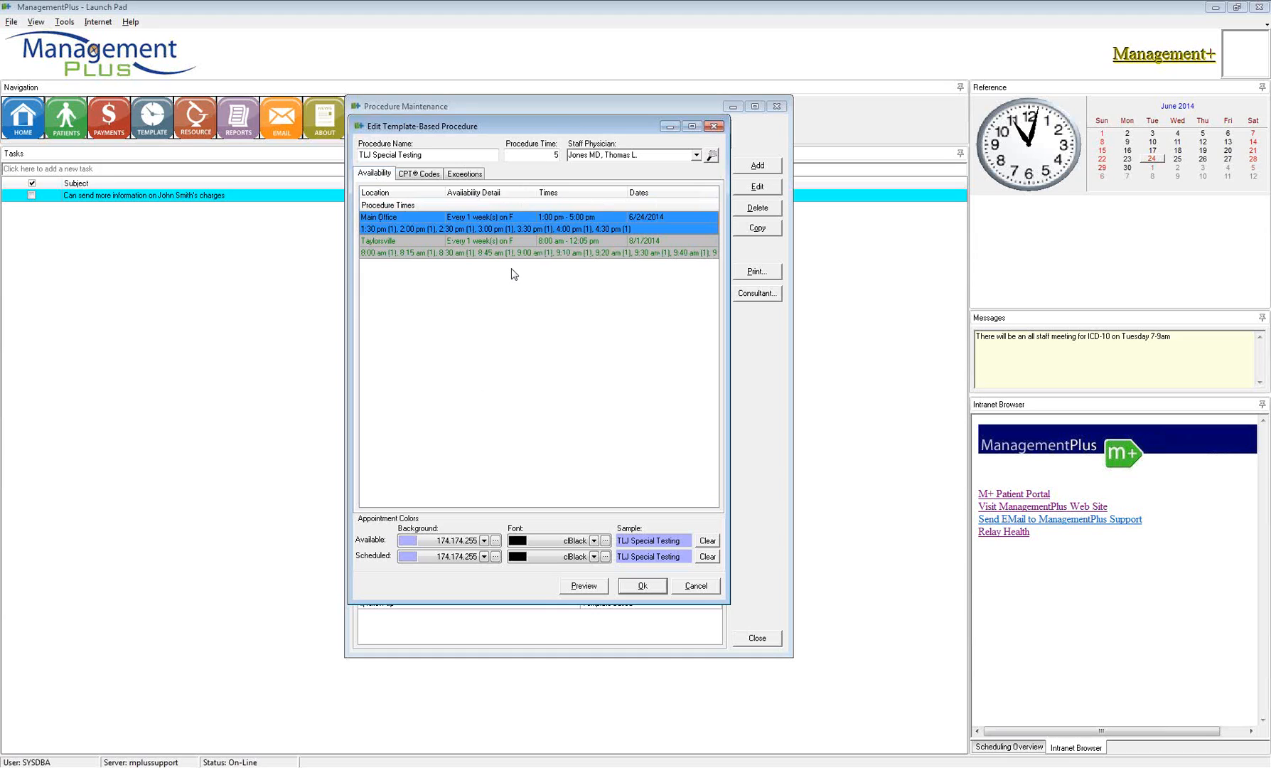
left_click(461, 176)
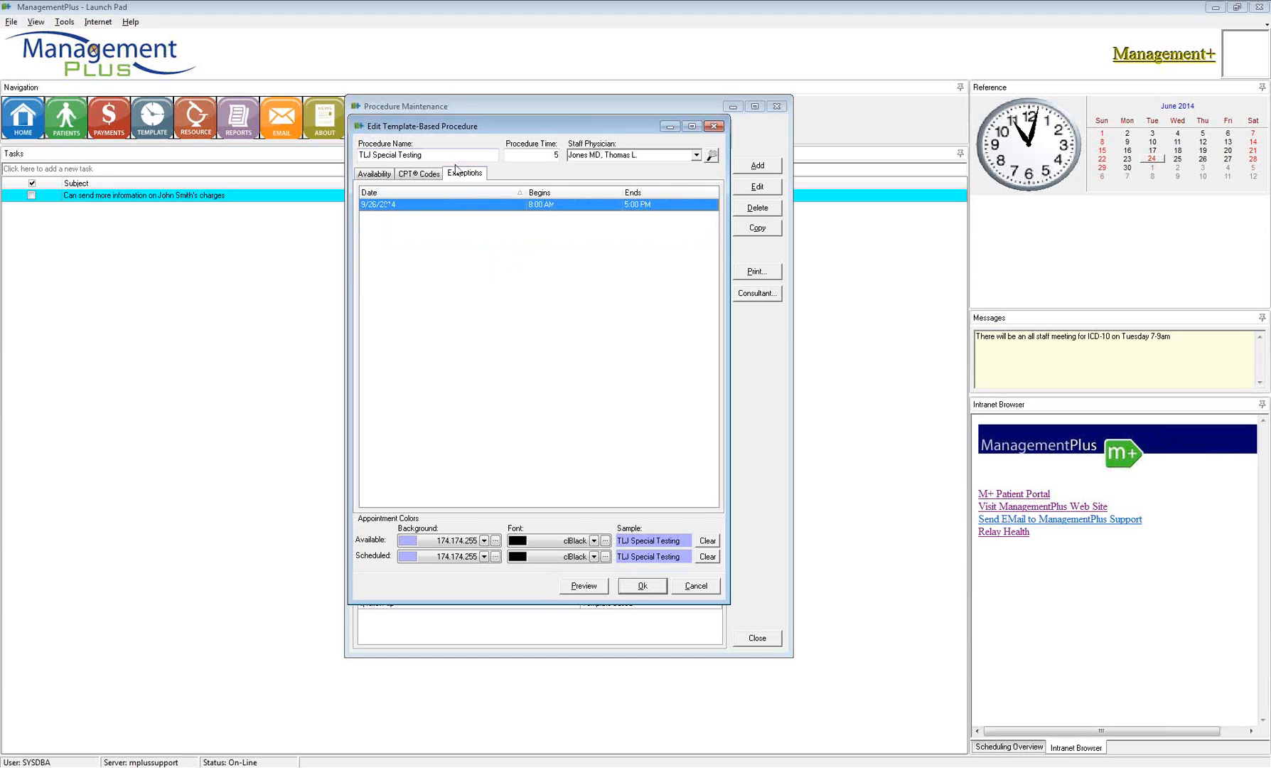
left_click(642, 585)
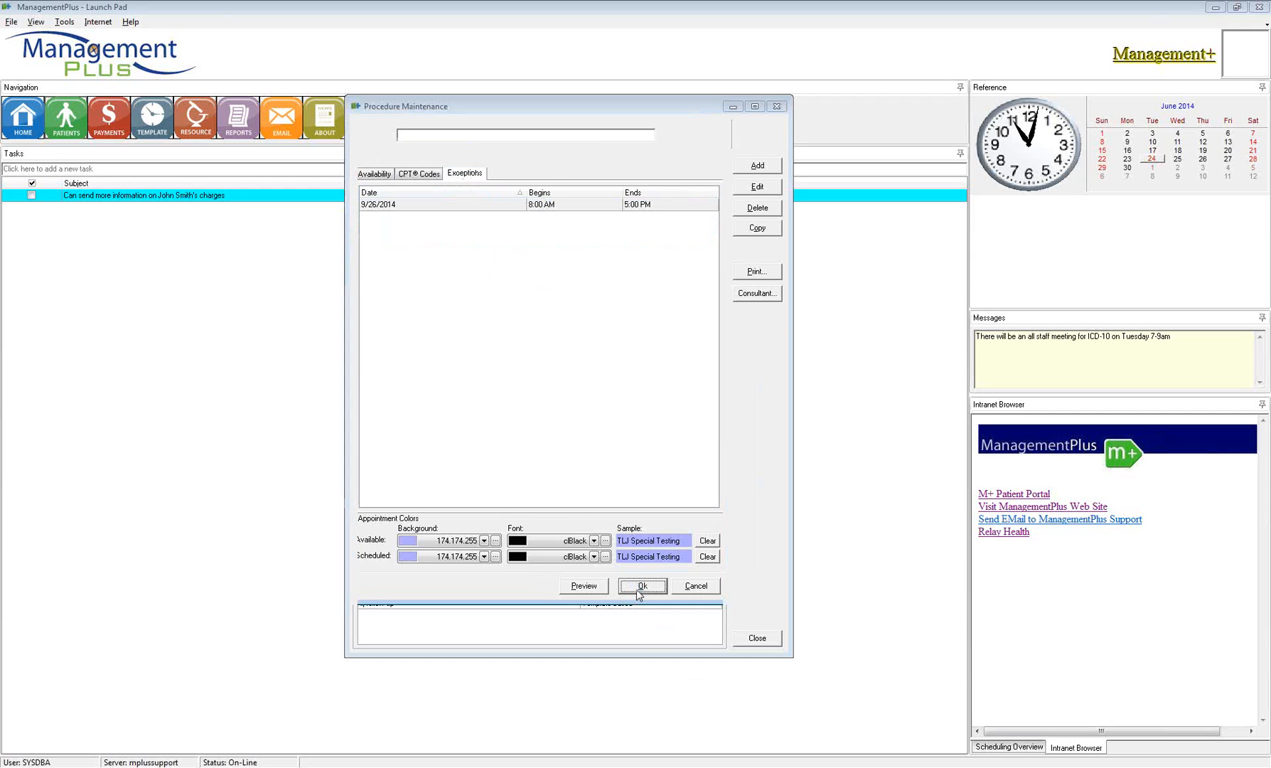
left_click(757, 637)
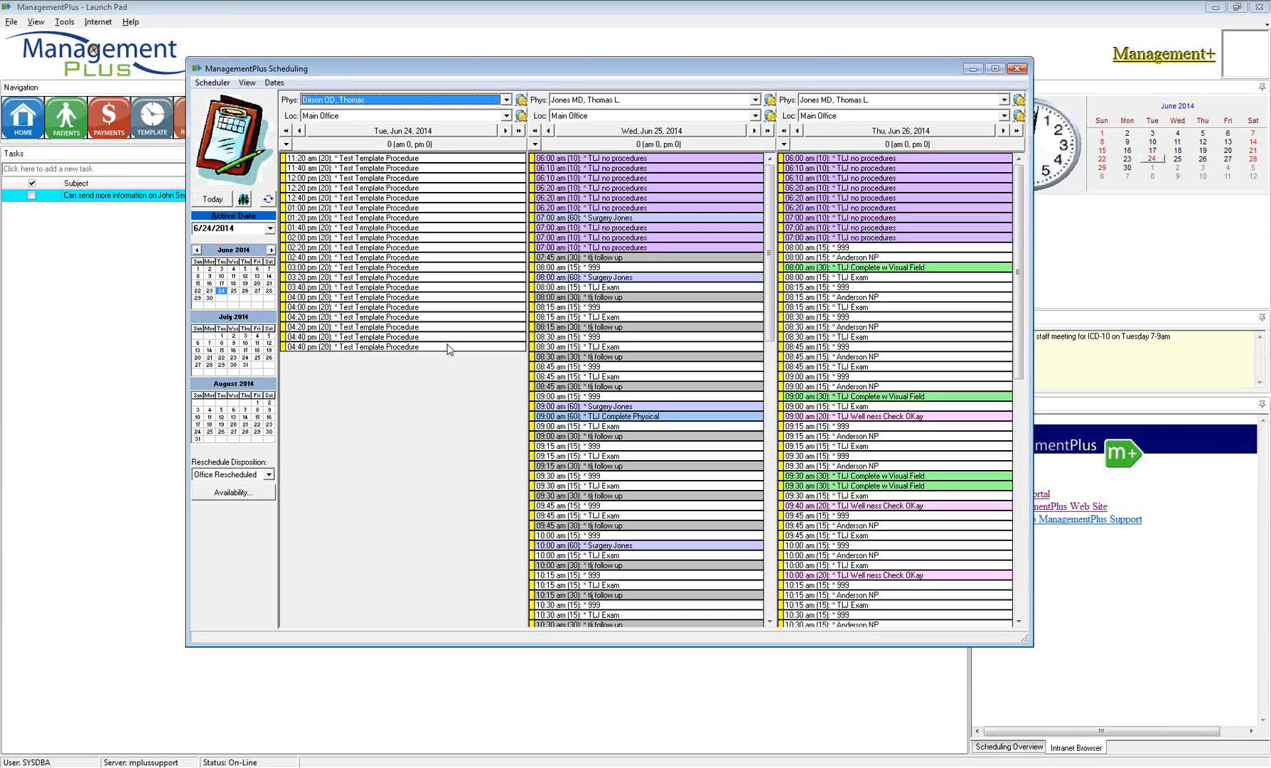
Move the first column of the scheduler to August 1, 2014.
left_click(410, 132)
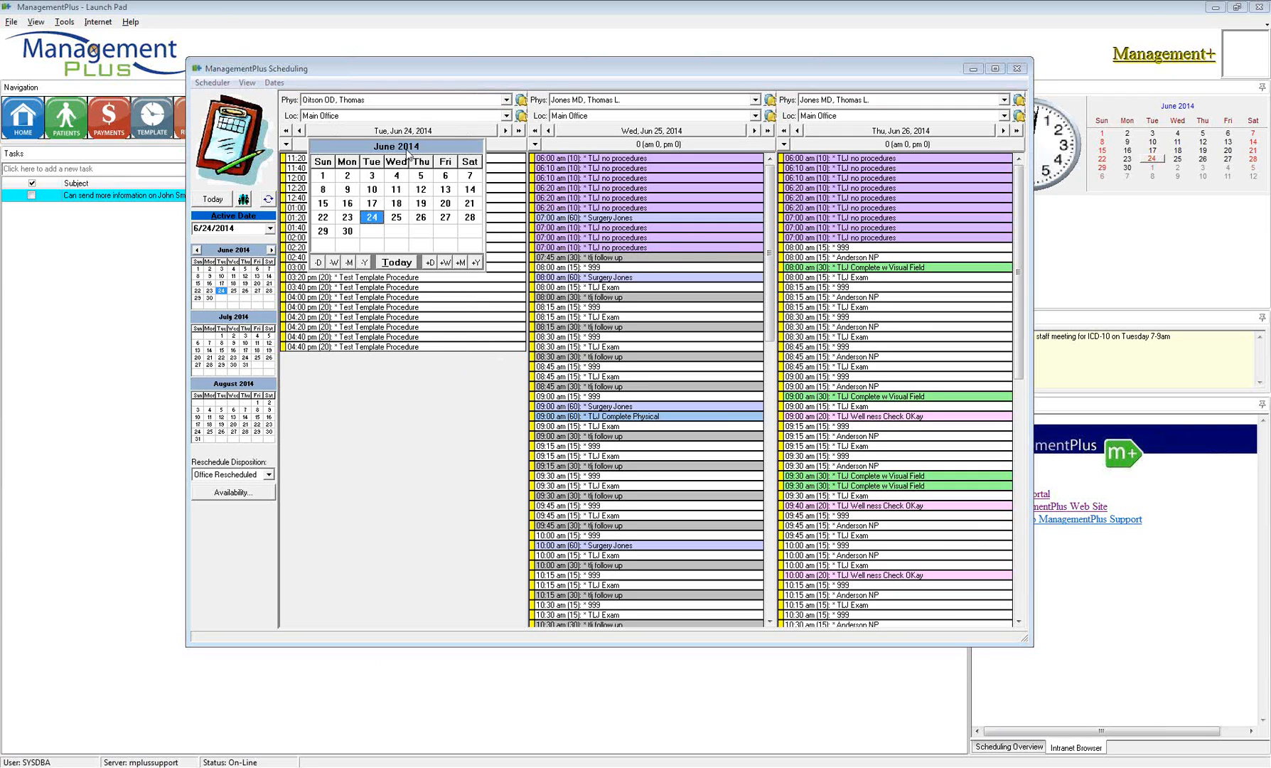
left_click(467, 262)
left_click(467, 263)
left_click(445, 175)
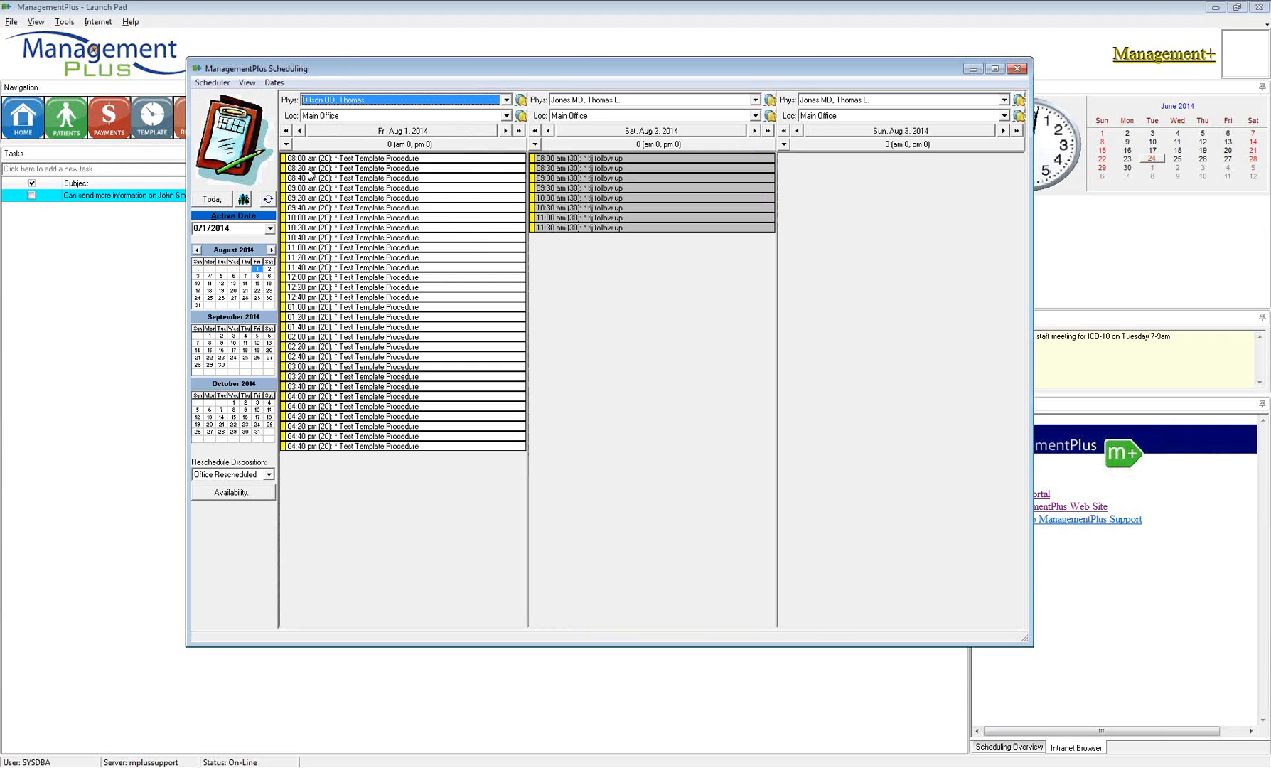
Switch the first schedule column to the TLJ Special Testing physician and the Taylorsville location.
left_click(340, 118)
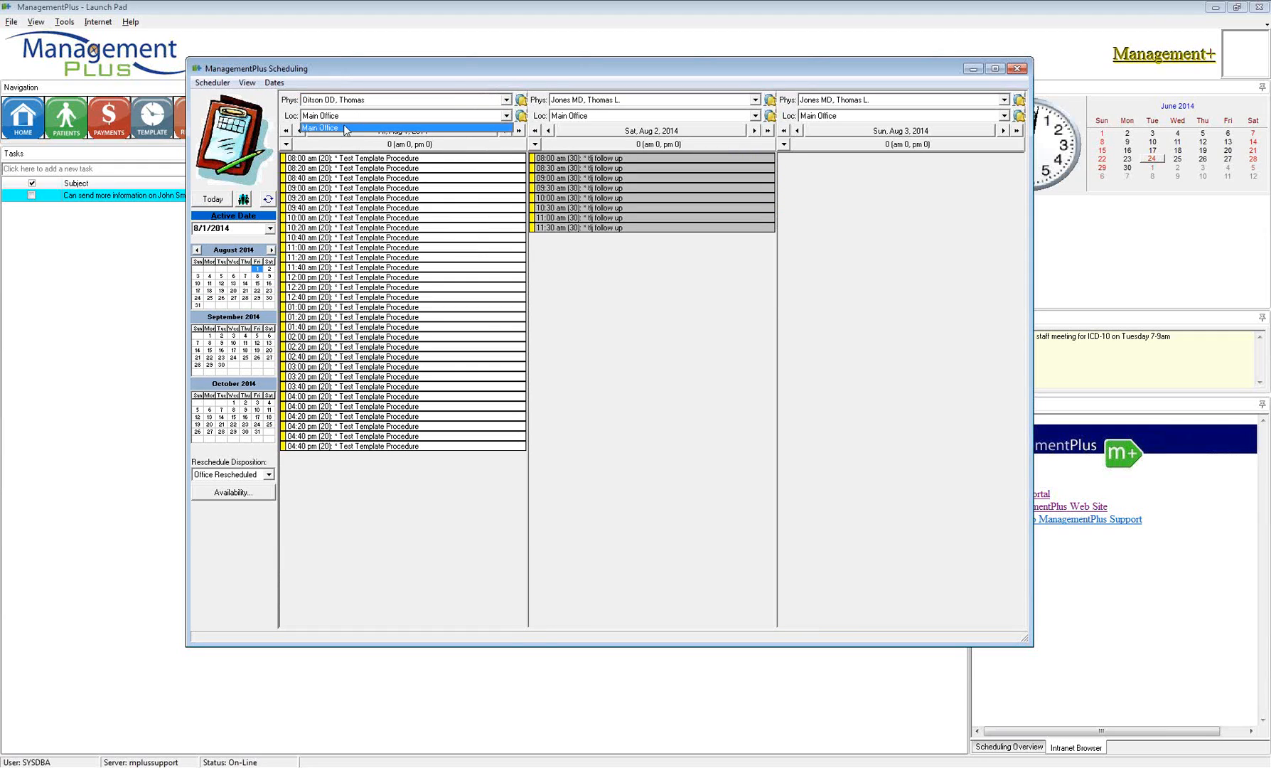
left_click(340, 120)
left_click(349, 102)
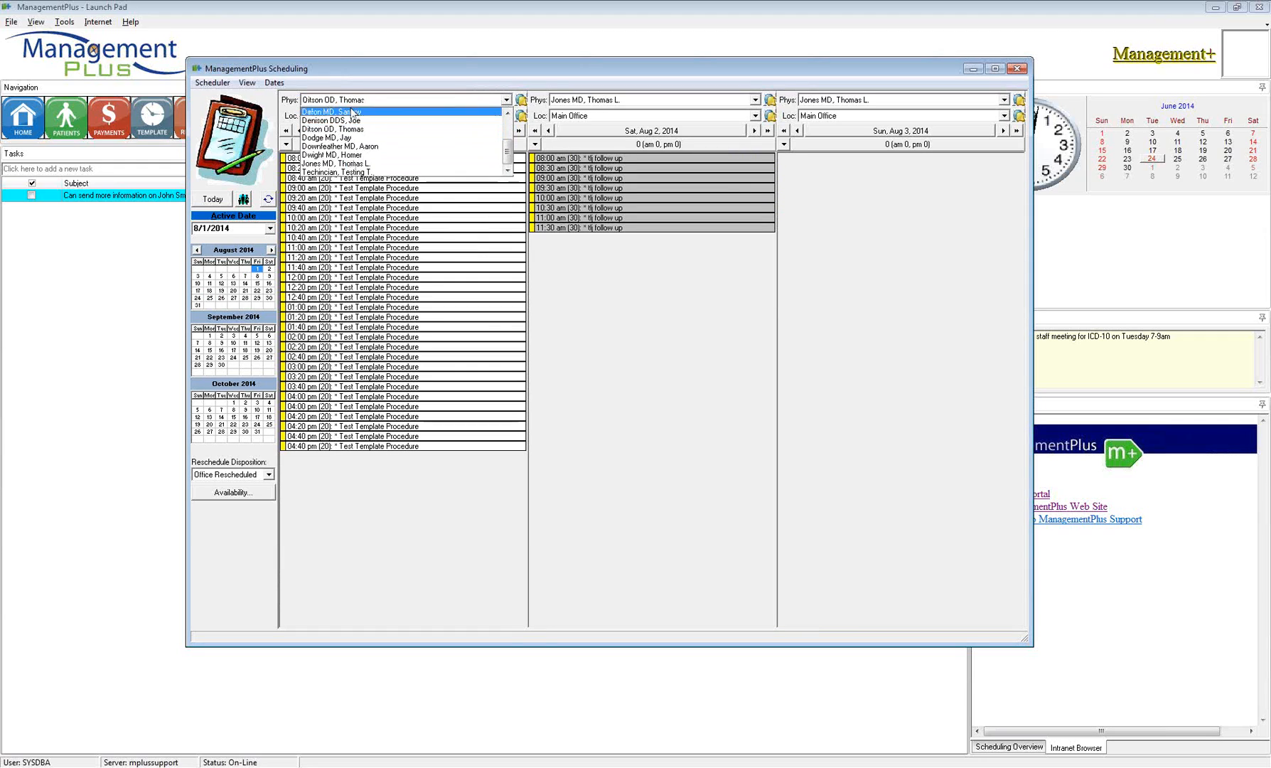
left_click(340, 152)
left_click(341, 119)
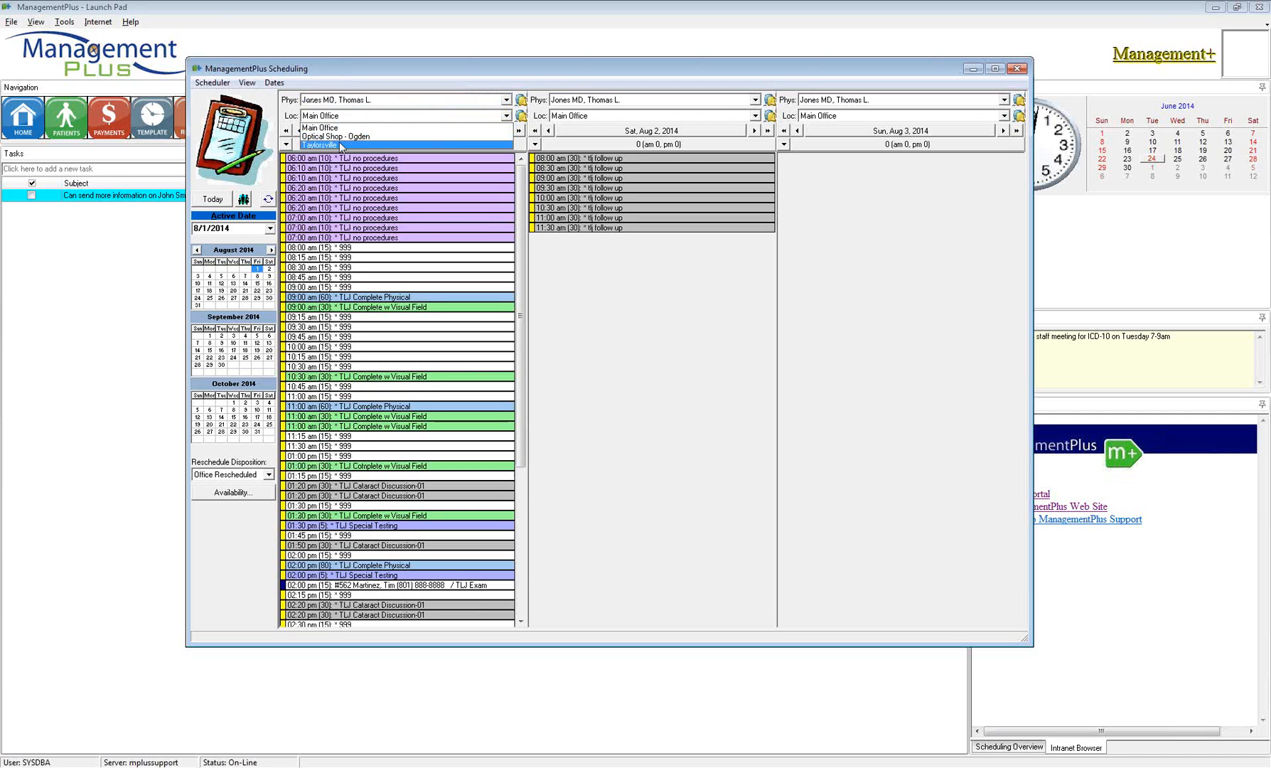
left_click(344, 146)
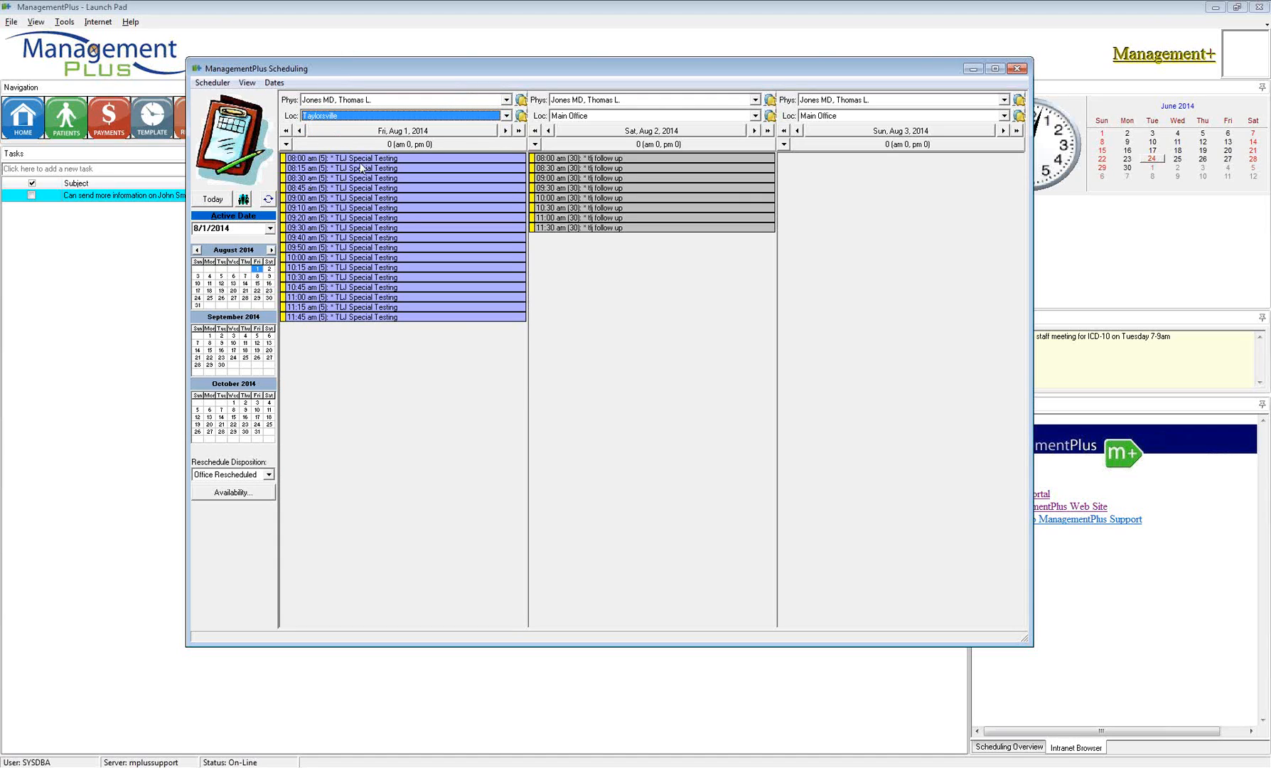
Block the 8:00, 8:15, 8:30, 8:45 and 11:45 am TLJ Special Testing slots on August 1, 2014, and close the scheduler.
left_click(330, 159)
right_click(330, 162)
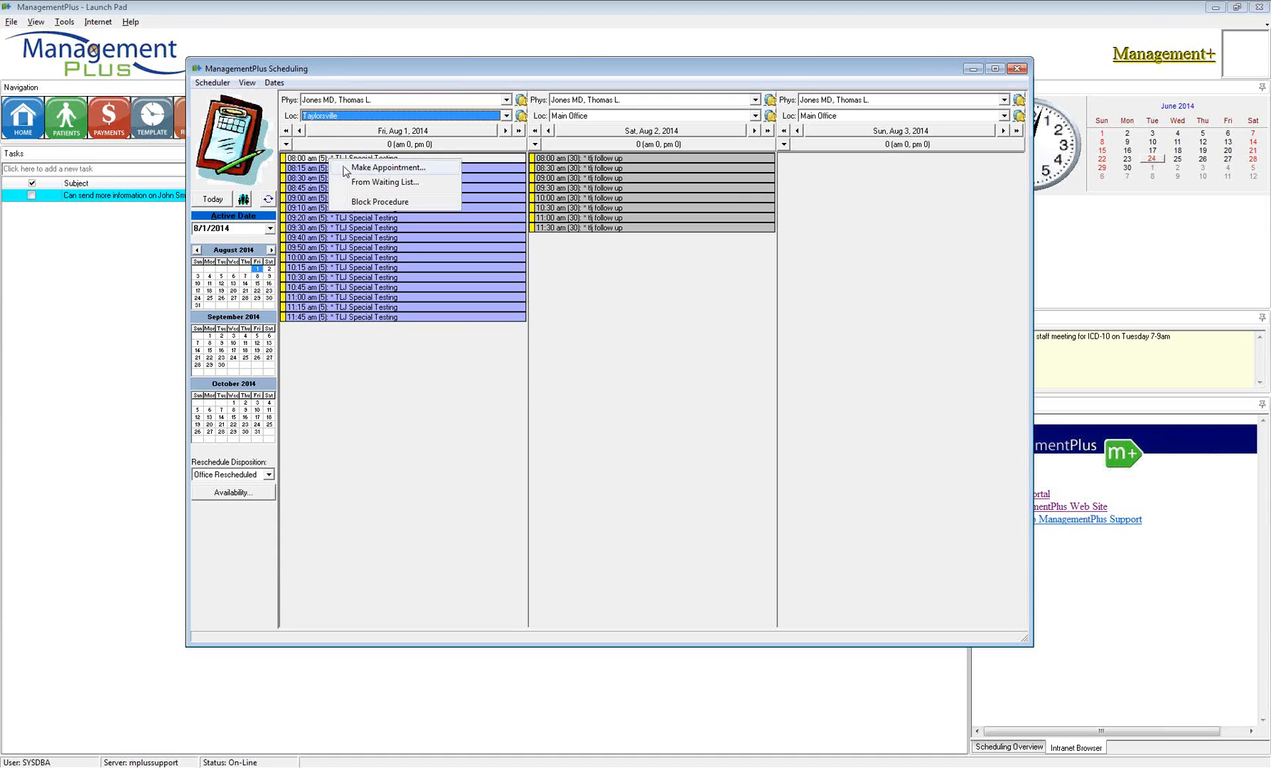
left_click(359, 203)
right_click(328, 162)
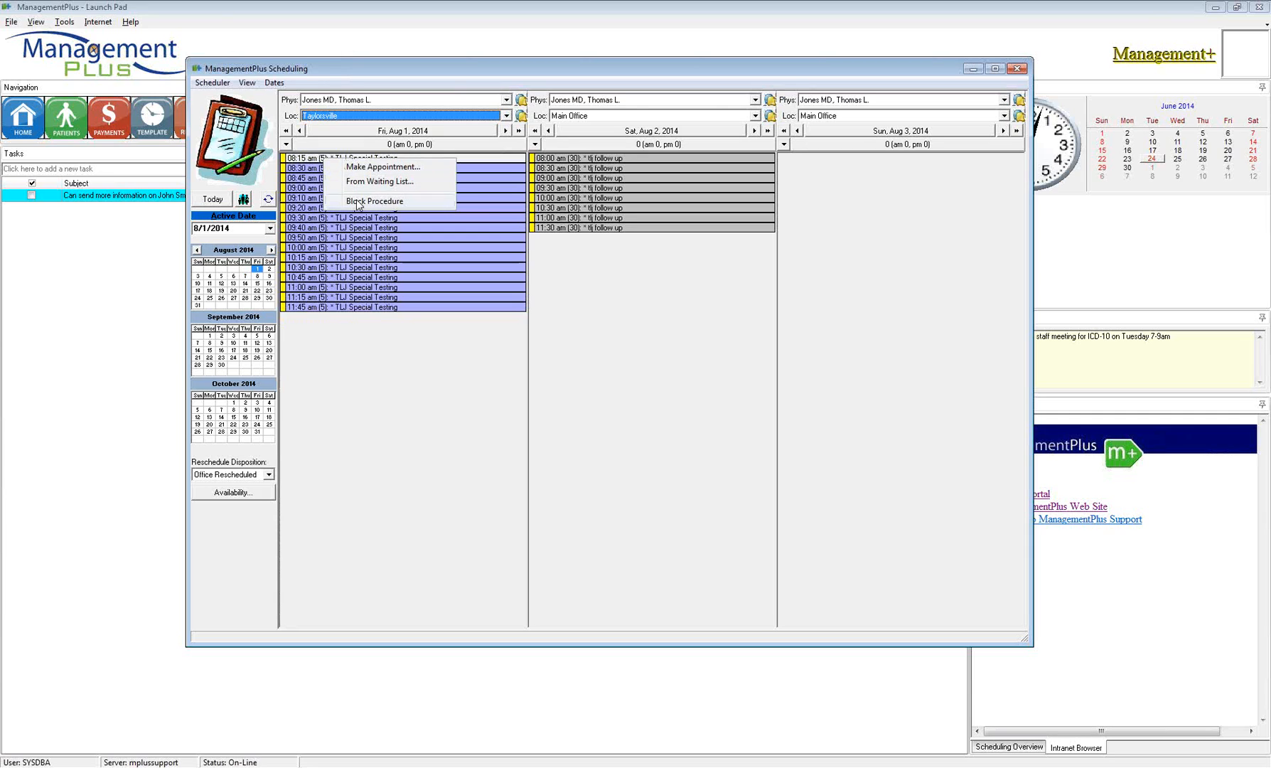
left_click(359, 203)
right_click(332, 161)
left_click(359, 203)
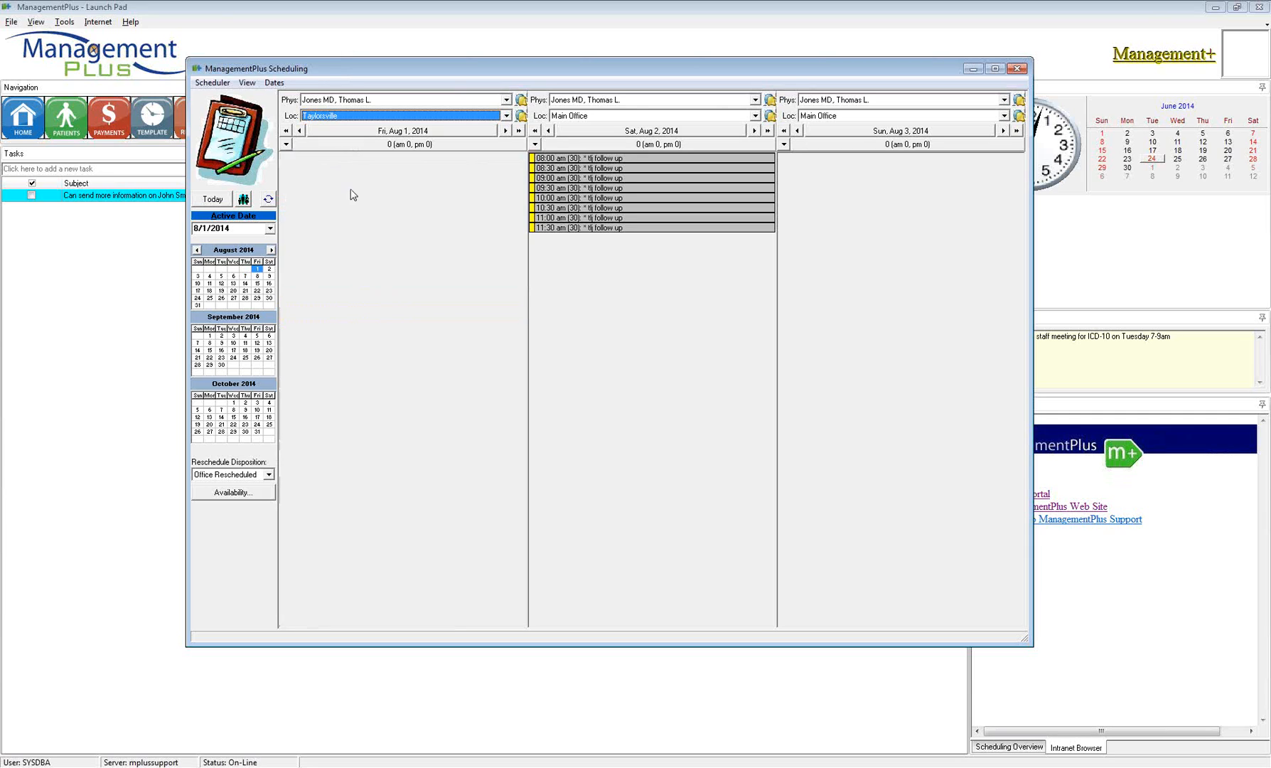
right_click(332, 160)
left_click(360, 202)
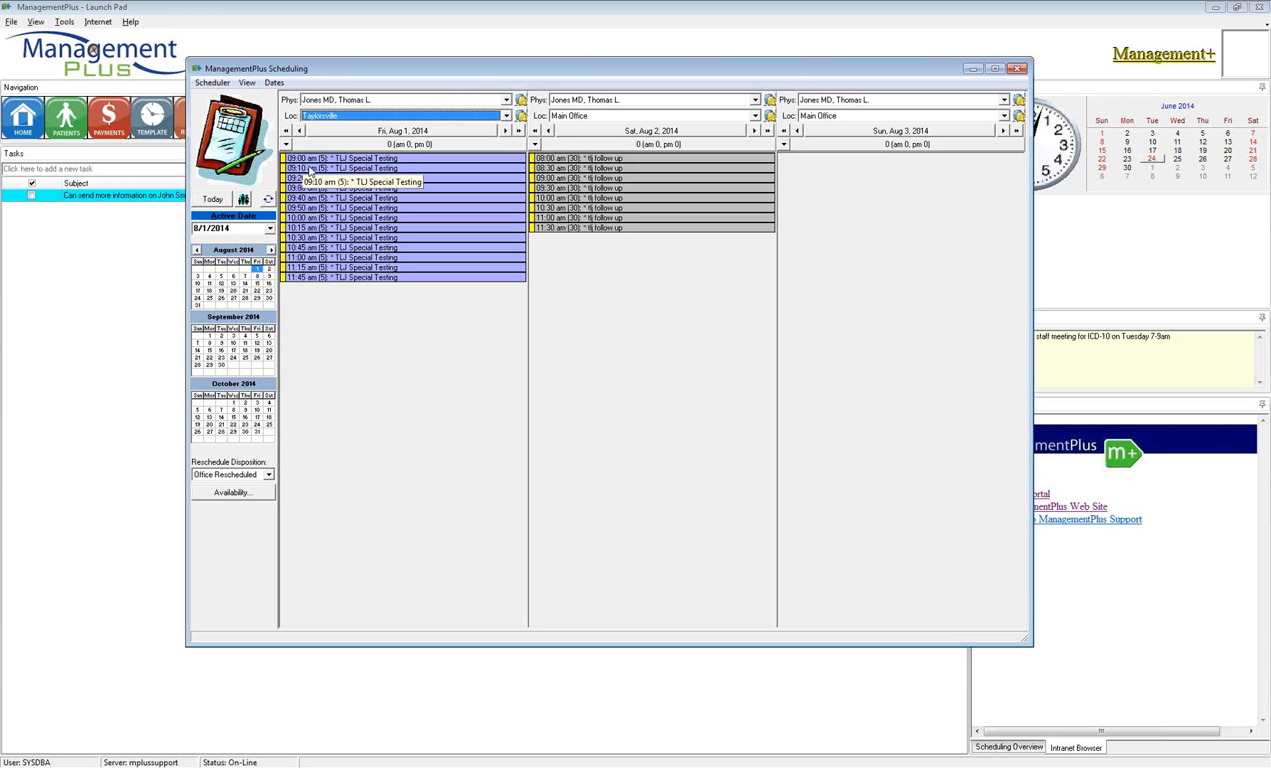
right_click(315, 278)
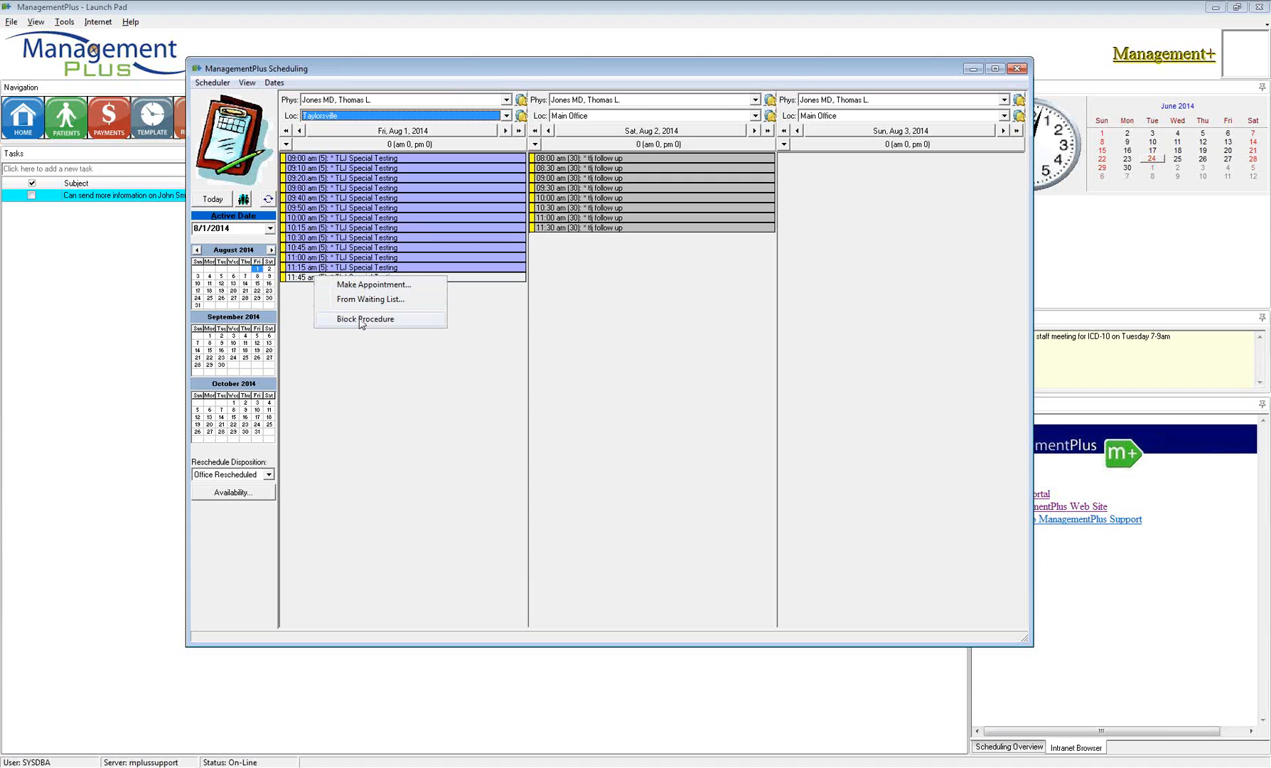
left_click(360, 320)
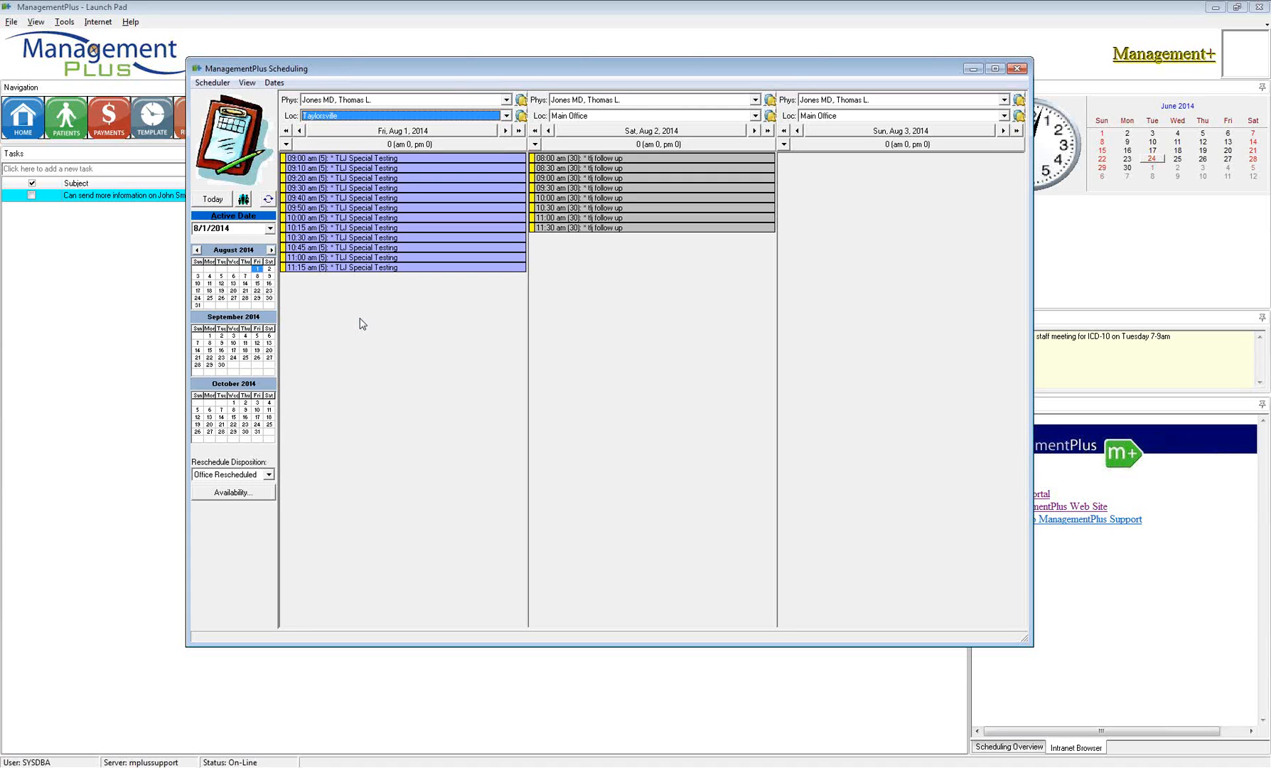
key("alt+F4")
Open the template scheduling procedure list, filter it by "speci", and show the exceptions of TLJ Special Testing.
left_click(12, 21)
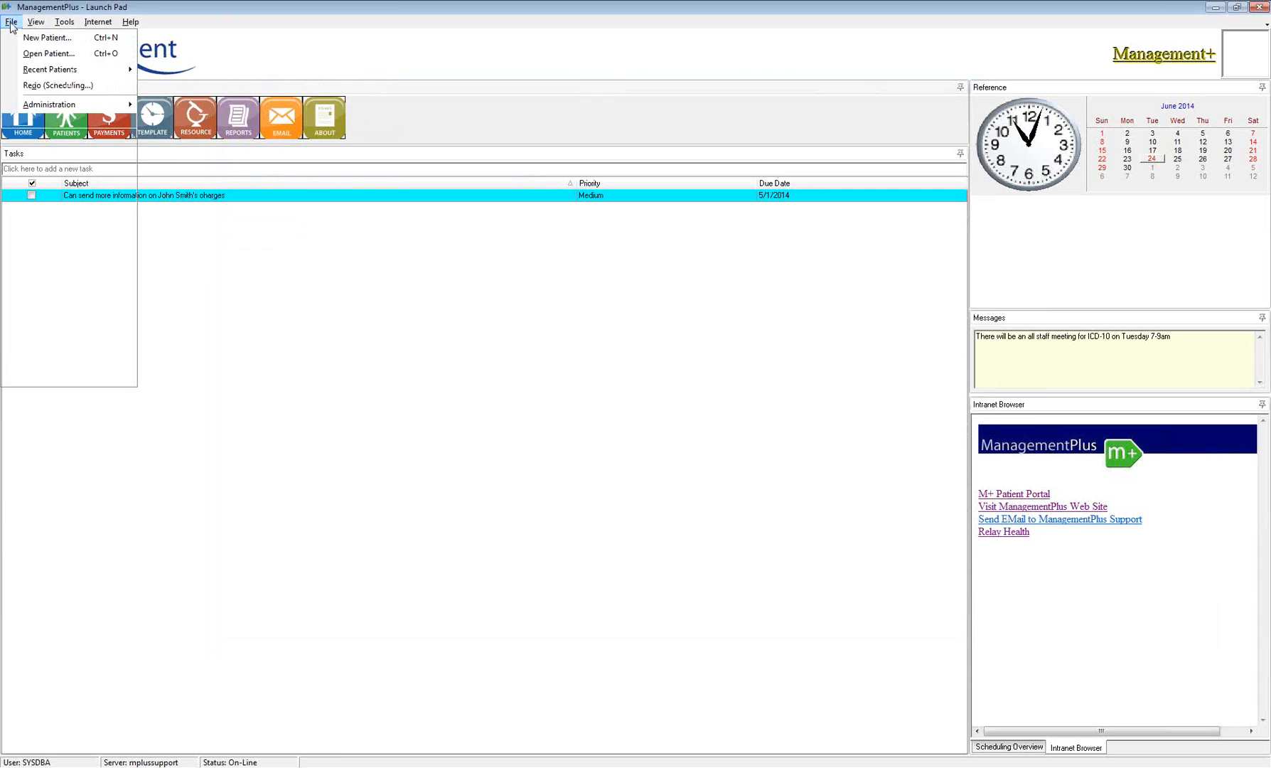
mouse_move(75, 344)
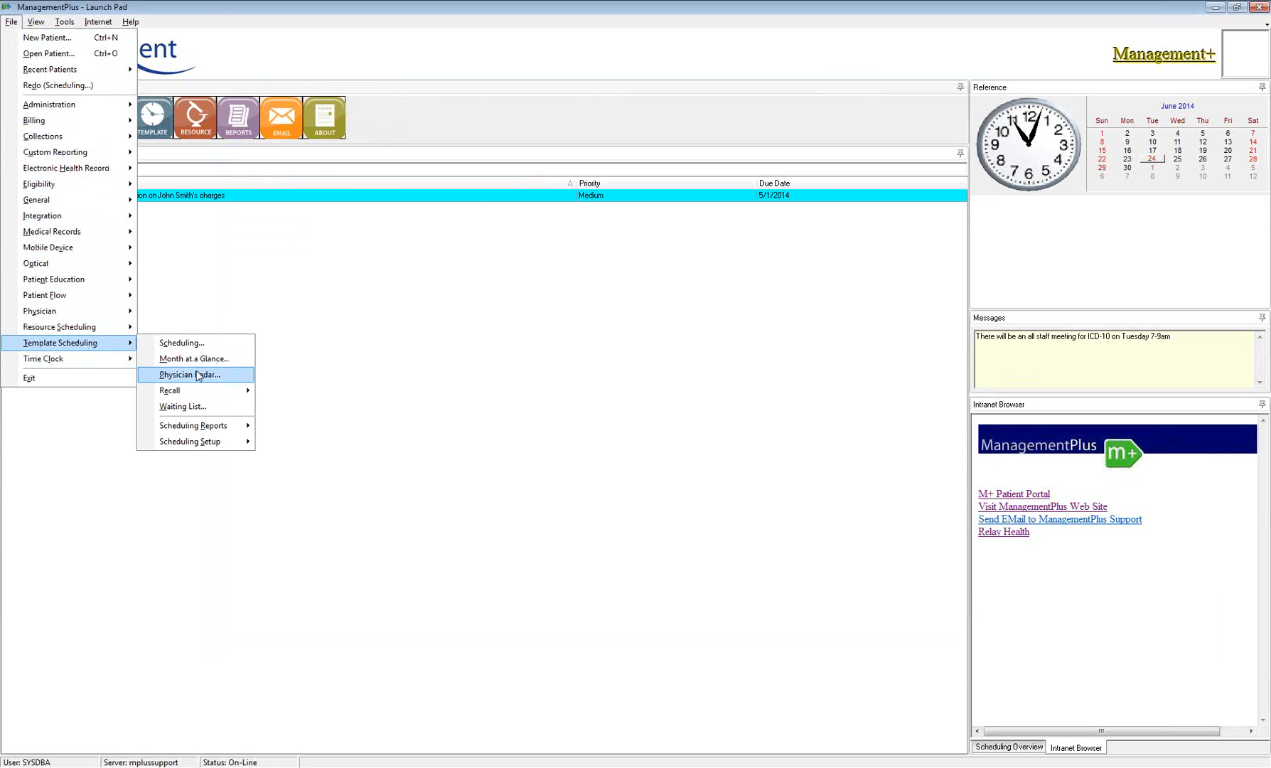
mouse_move(224, 441)
left_click(295, 441)
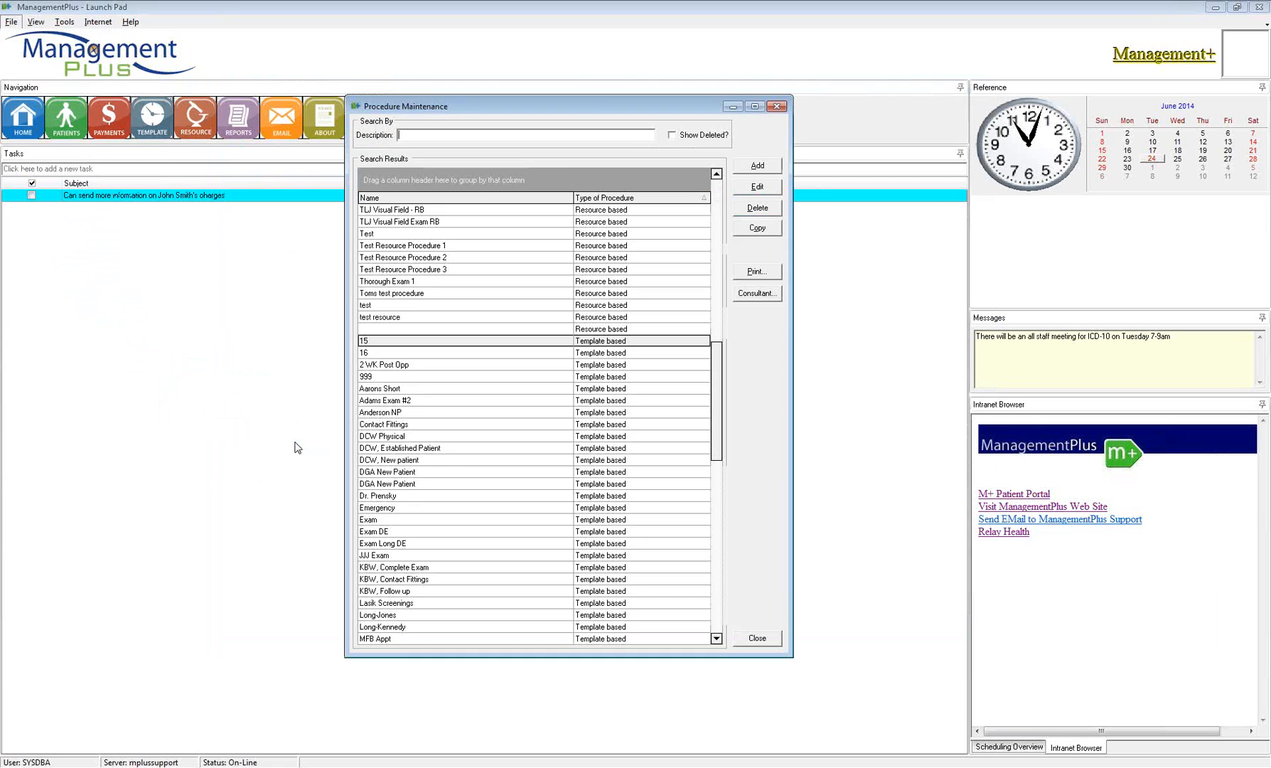
type("speci")
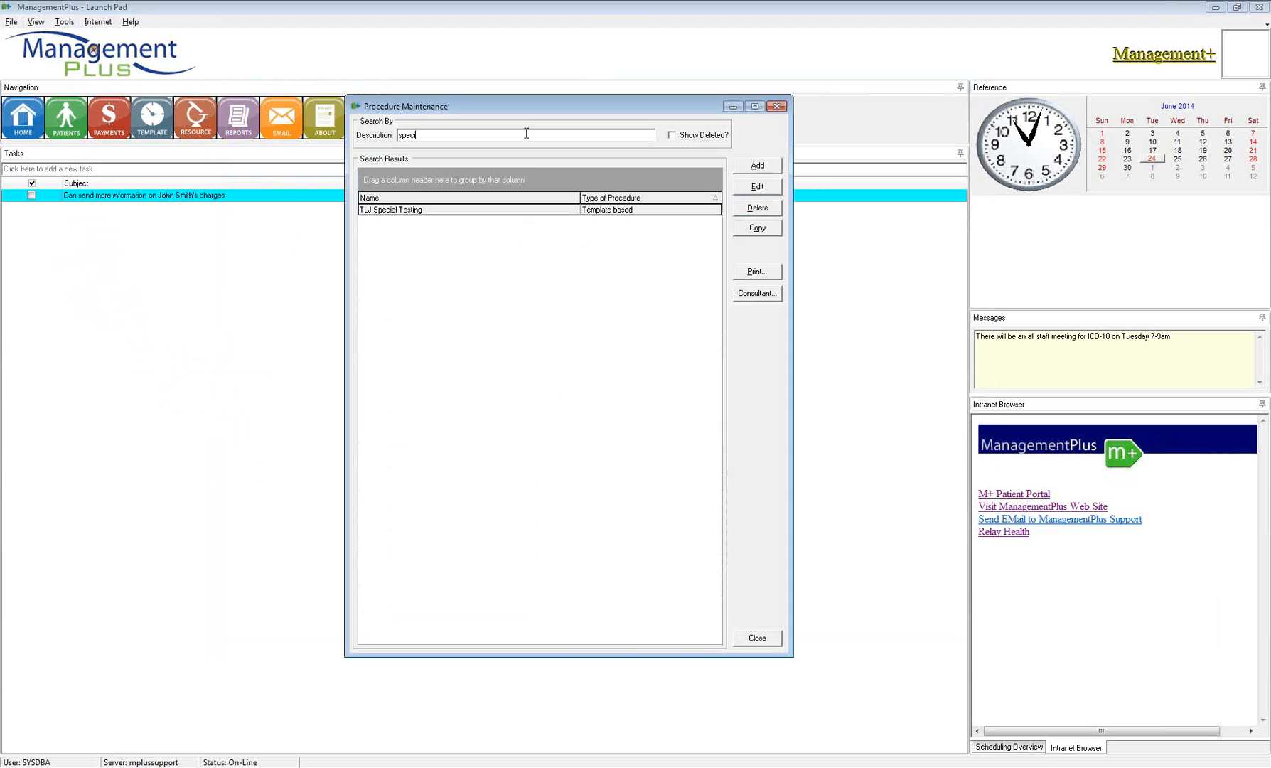
double_click(473, 209)
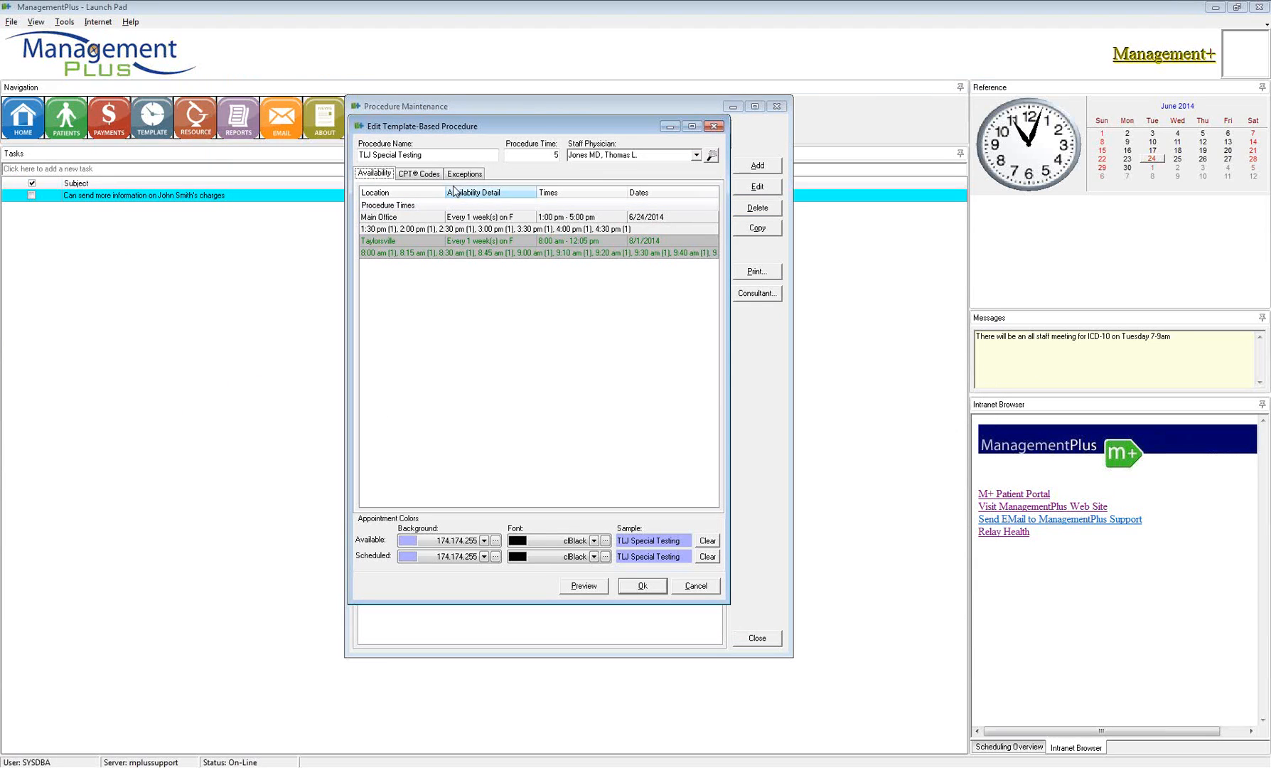
left_click(455, 174)
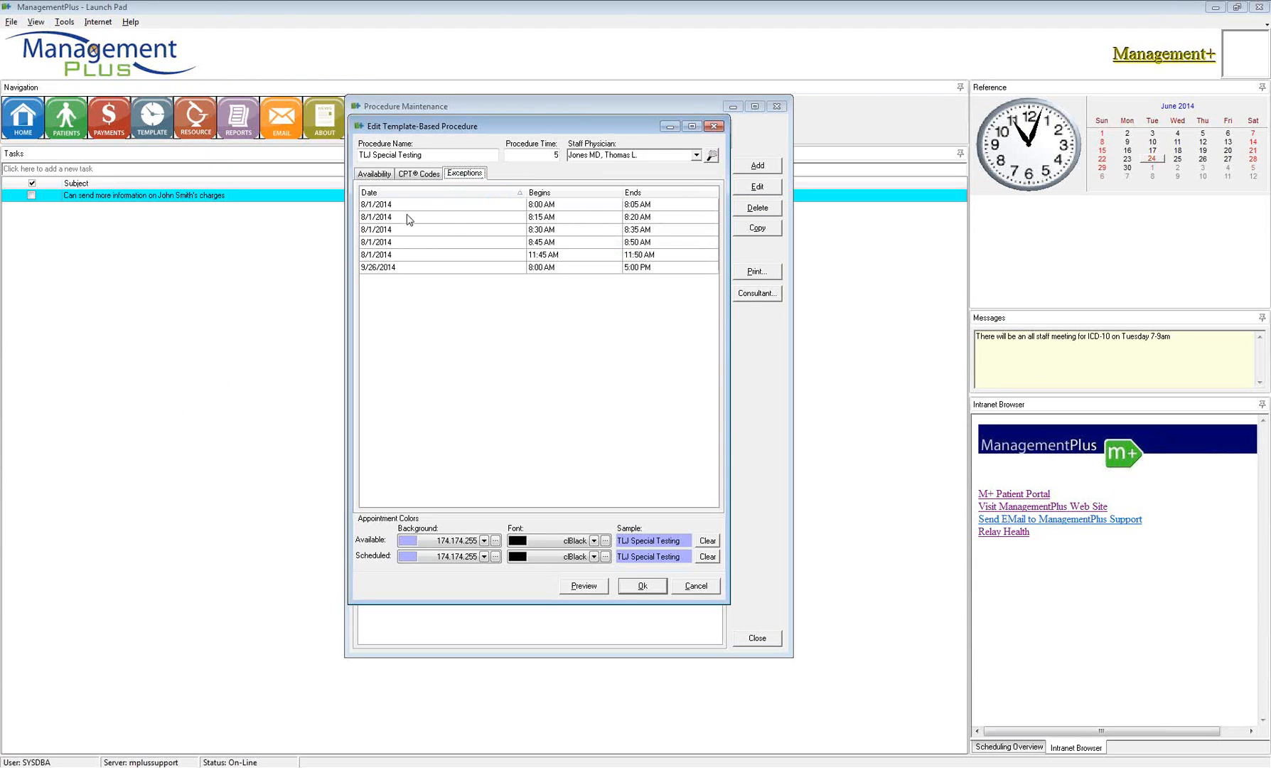
Delete the 11:45 AM exception on 8/1/2014 from TLJ Special Testing.
left_click(389, 205)
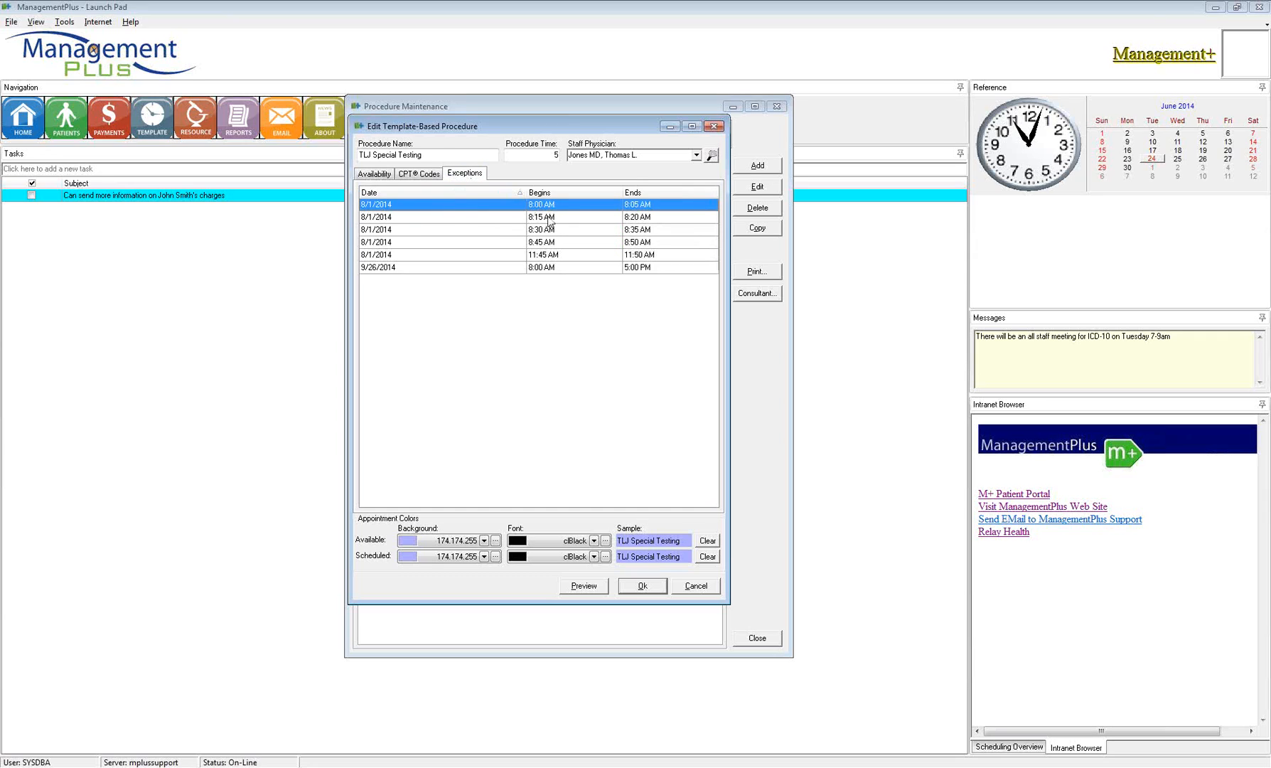
left_click(548, 218)
left_click(549, 232)
left_click(549, 245)
left_click(553, 258)
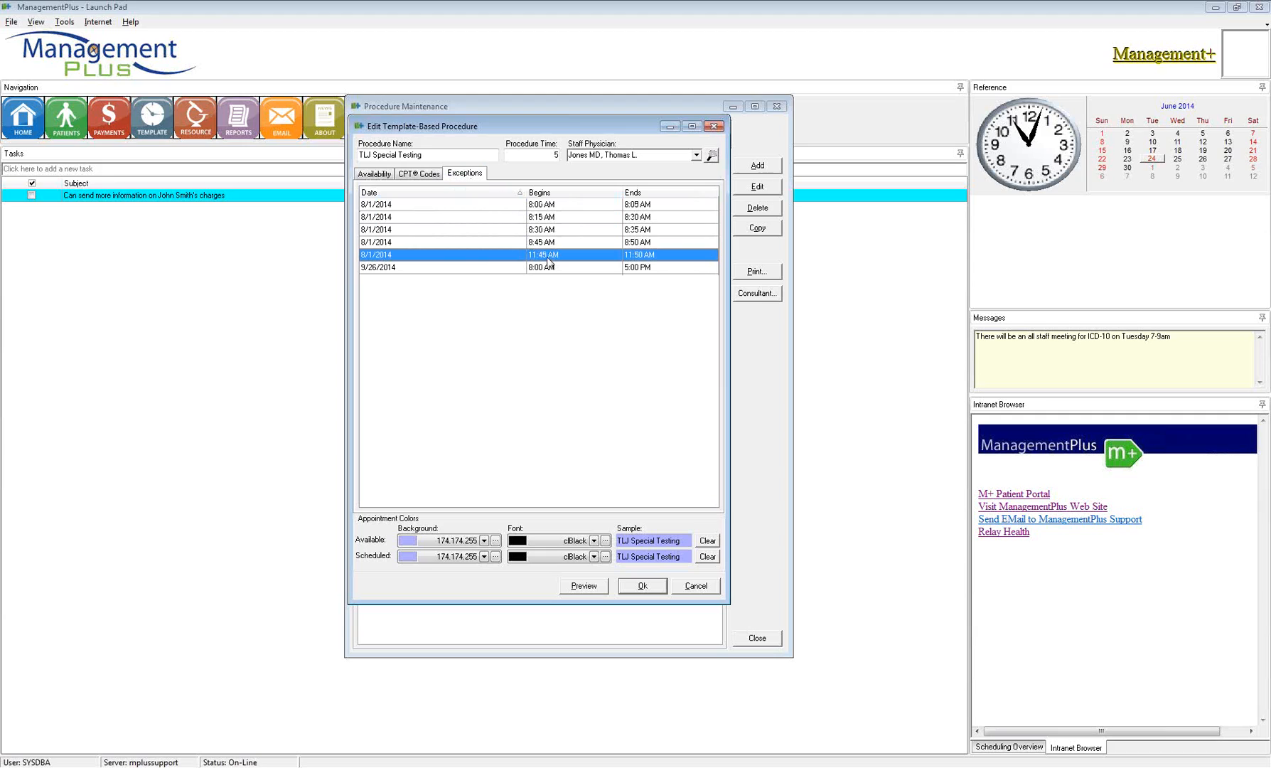
right_click(435, 261)
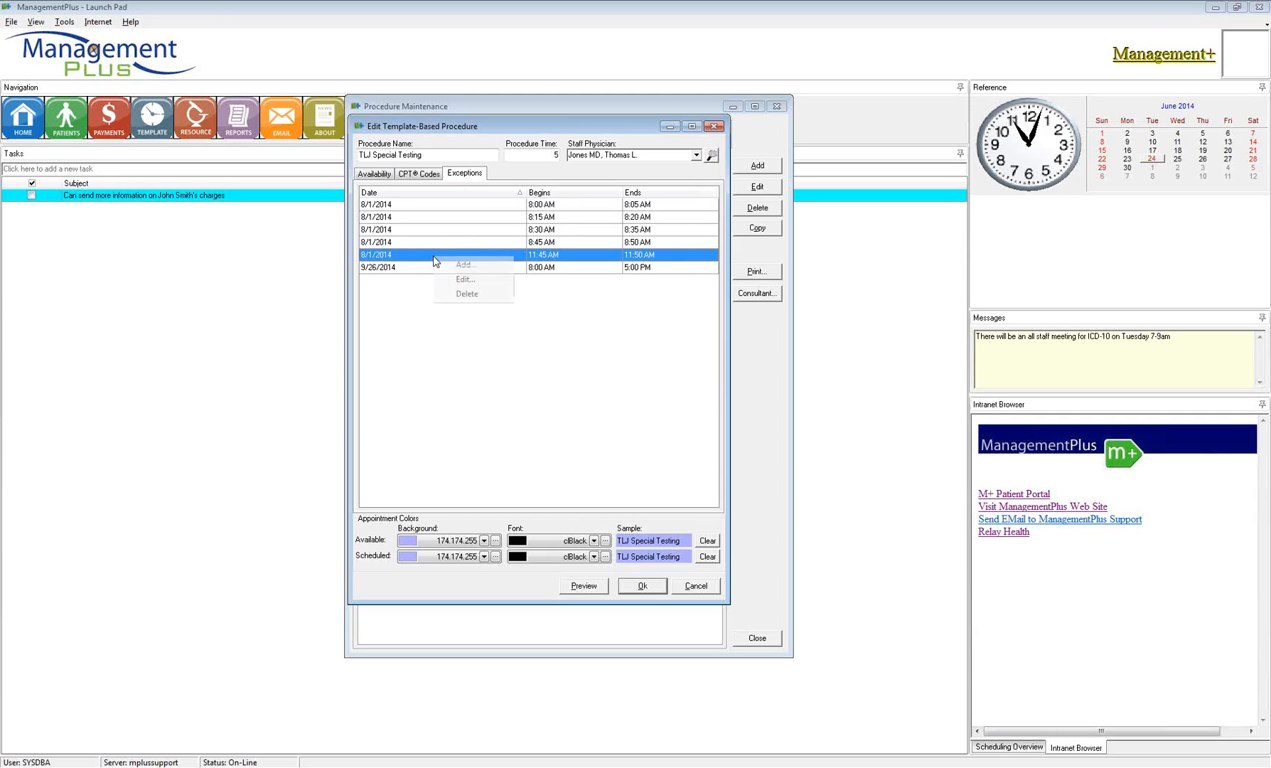
left_click(468, 294)
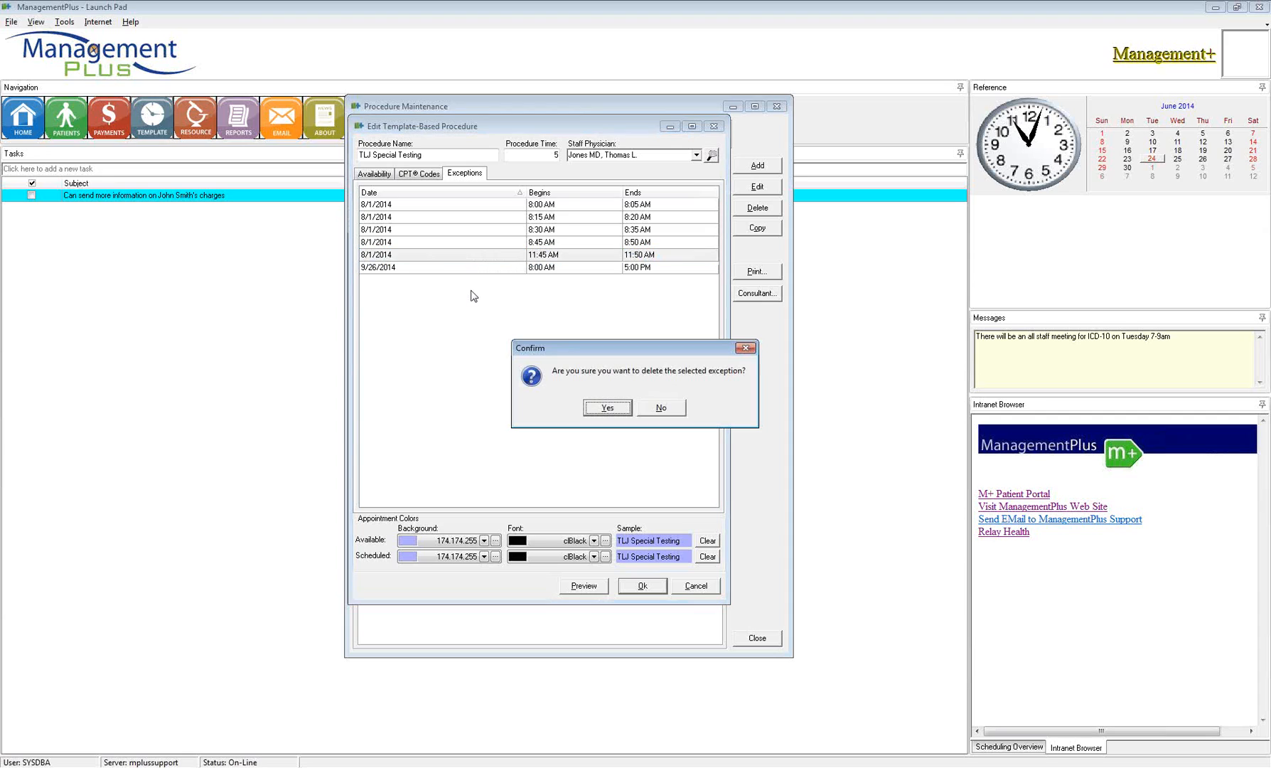
left_click(625, 404)
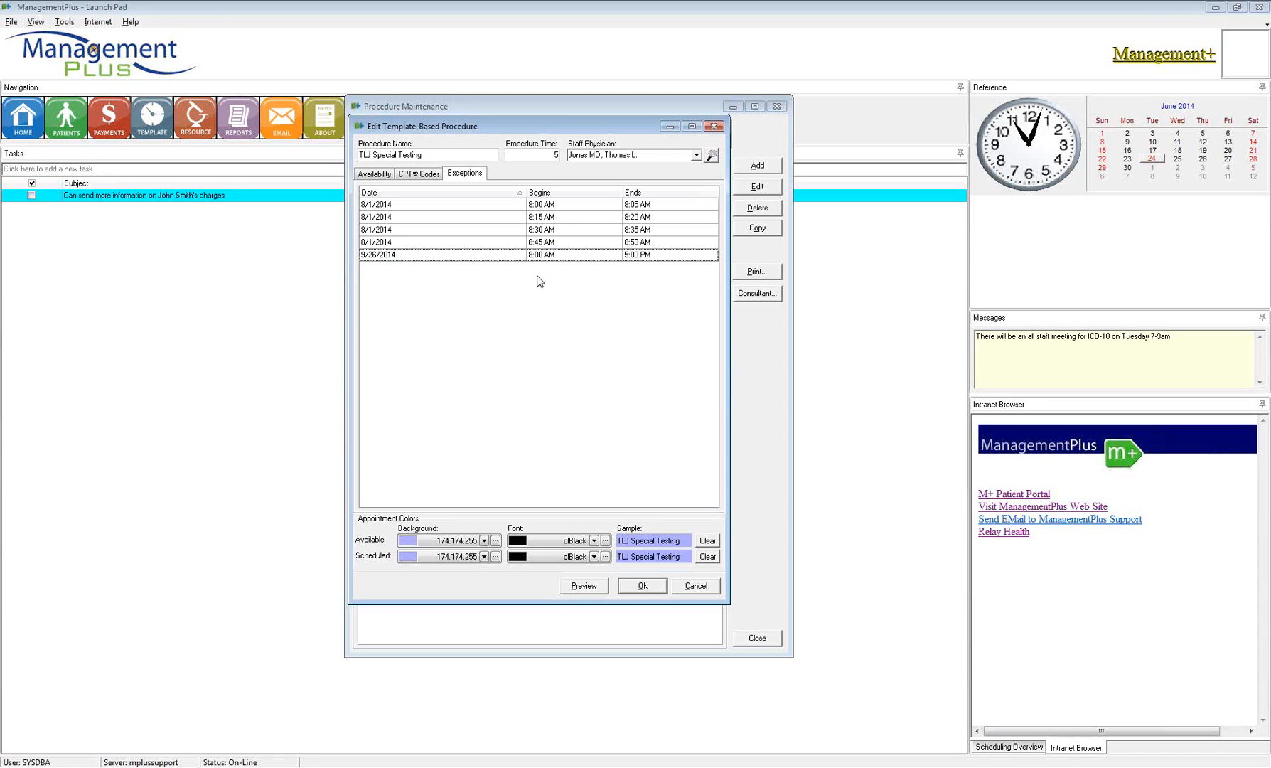
Show the availability of TLJ Special Testing, and close the procedure without saving.
left_click(421, 175)
left_click(387, 178)
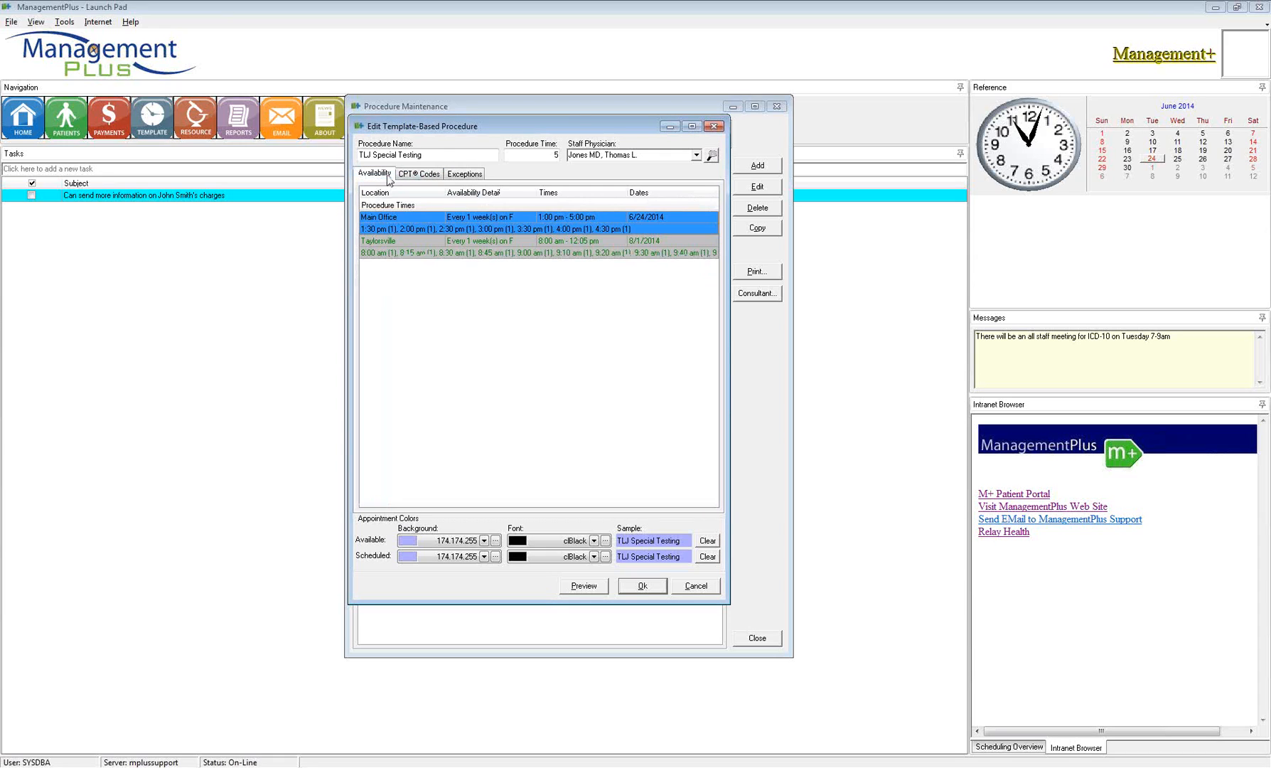
right_click(456, 271)
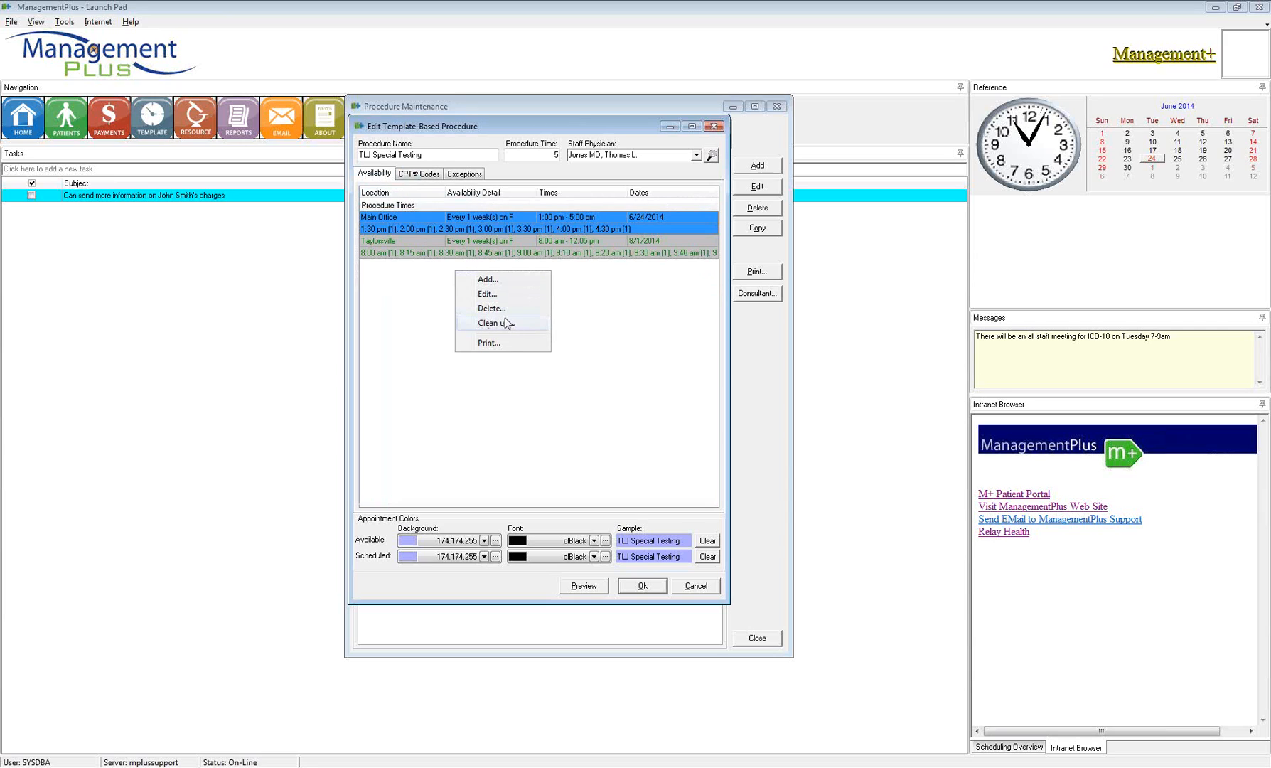
left_click(703, 586)
Clear the procedure search filter and browse the full list down to the last template-based procedures.
left_click(424, 136)
double_click(424, 136)
key("BackSpace")
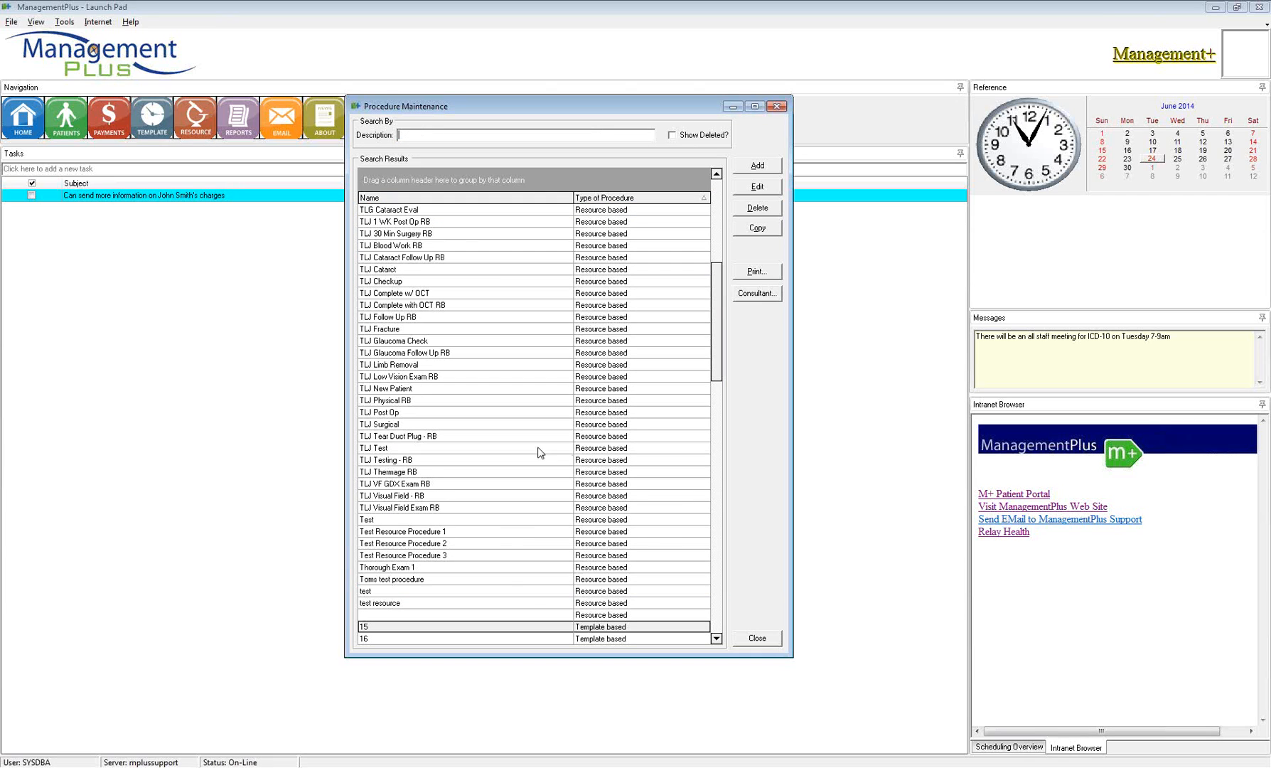
left_click_drag(716, 323, 730, 225)
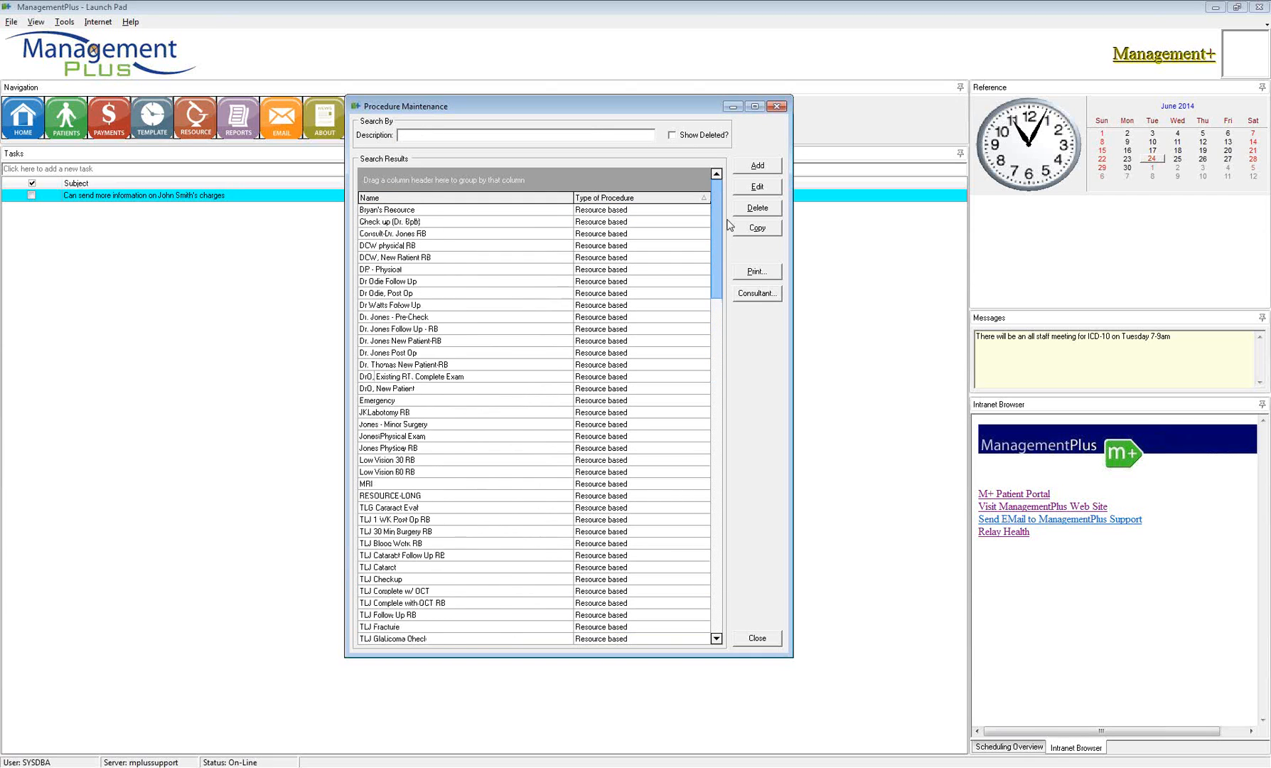
left_click_drag(716, 444, 722, 539)
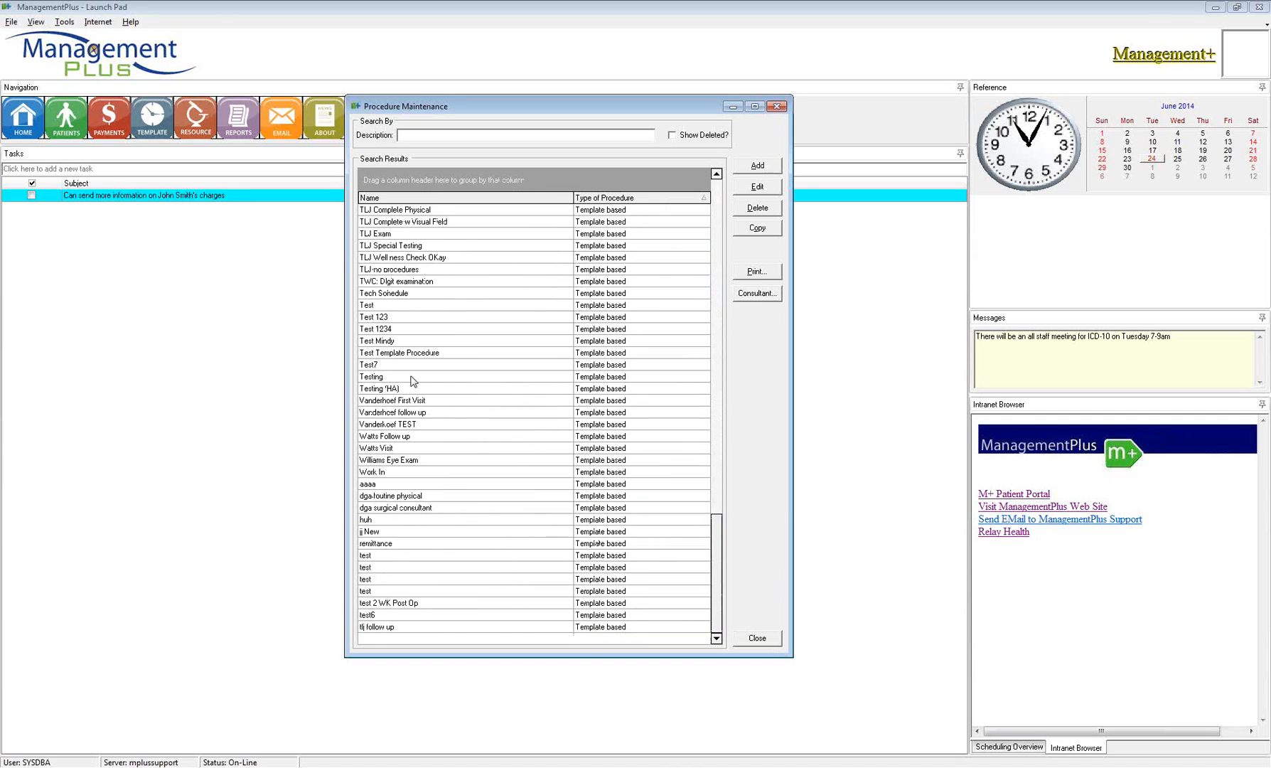
left_click(416, 353)
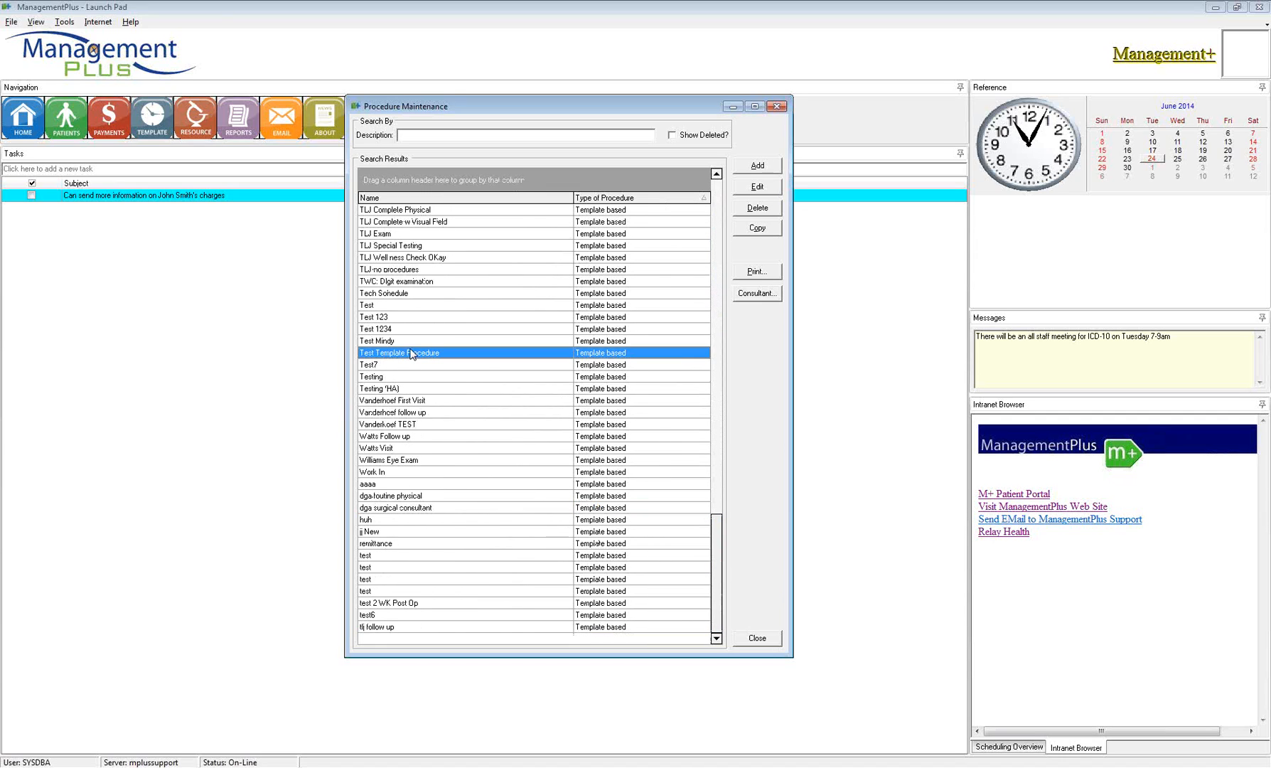
double_click(440, 320)
left_click(697, 585)
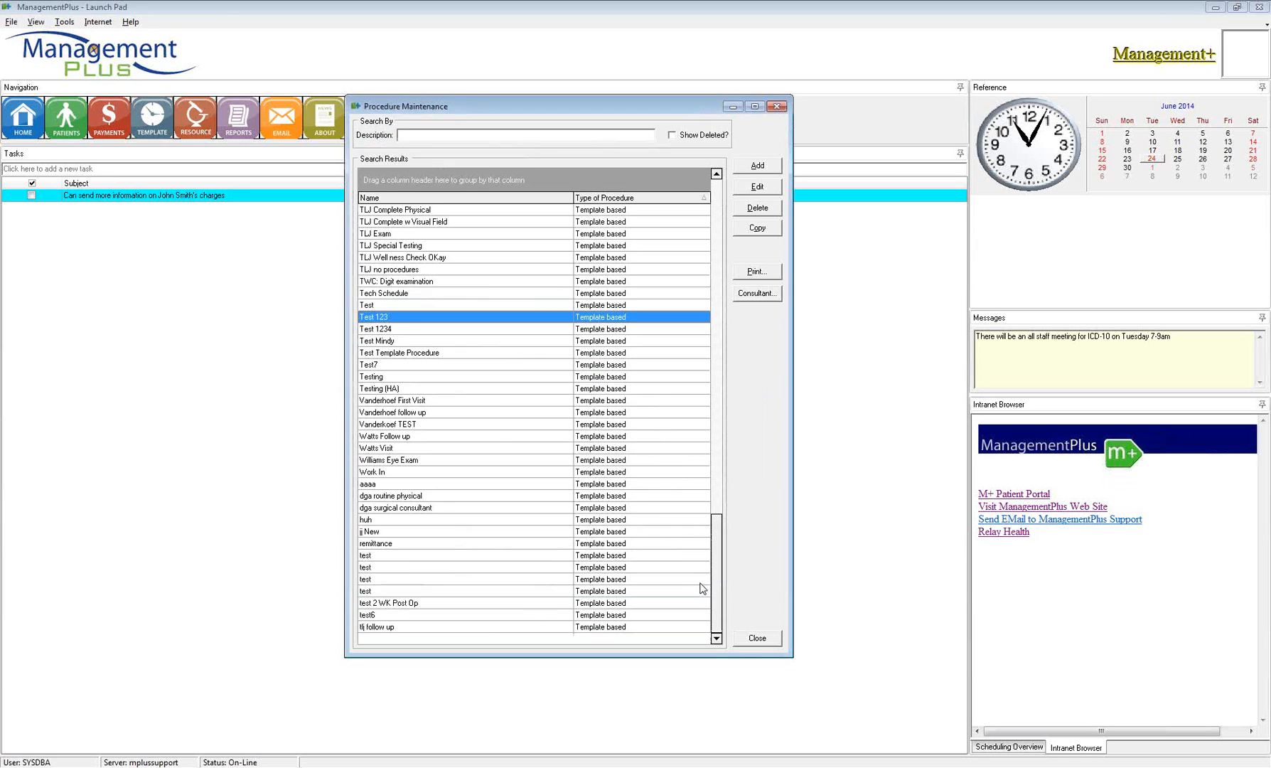
Open the TLJ Complete w Visual Field procedure and examine its current, future and expired availability entries.
double_click(434, 222)
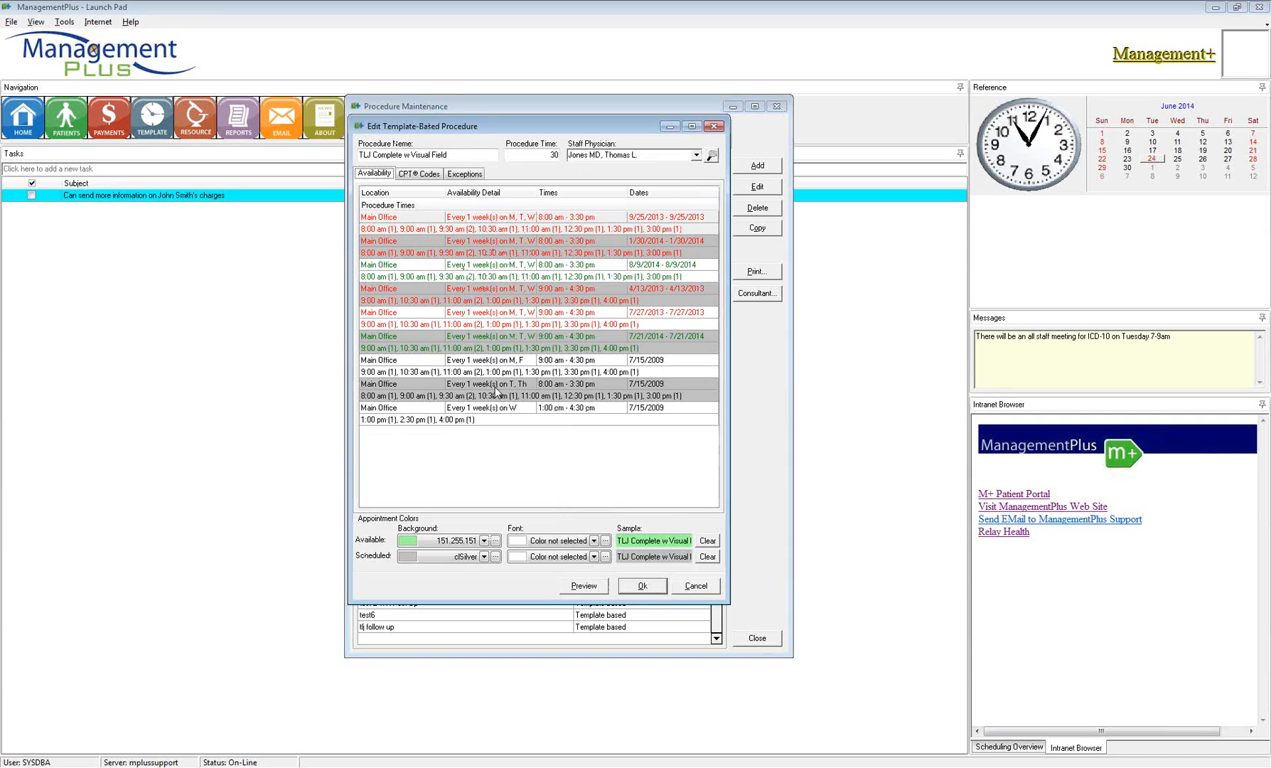
left_click(492, 370)
left_click(494, 395)
left_click(497, 412)
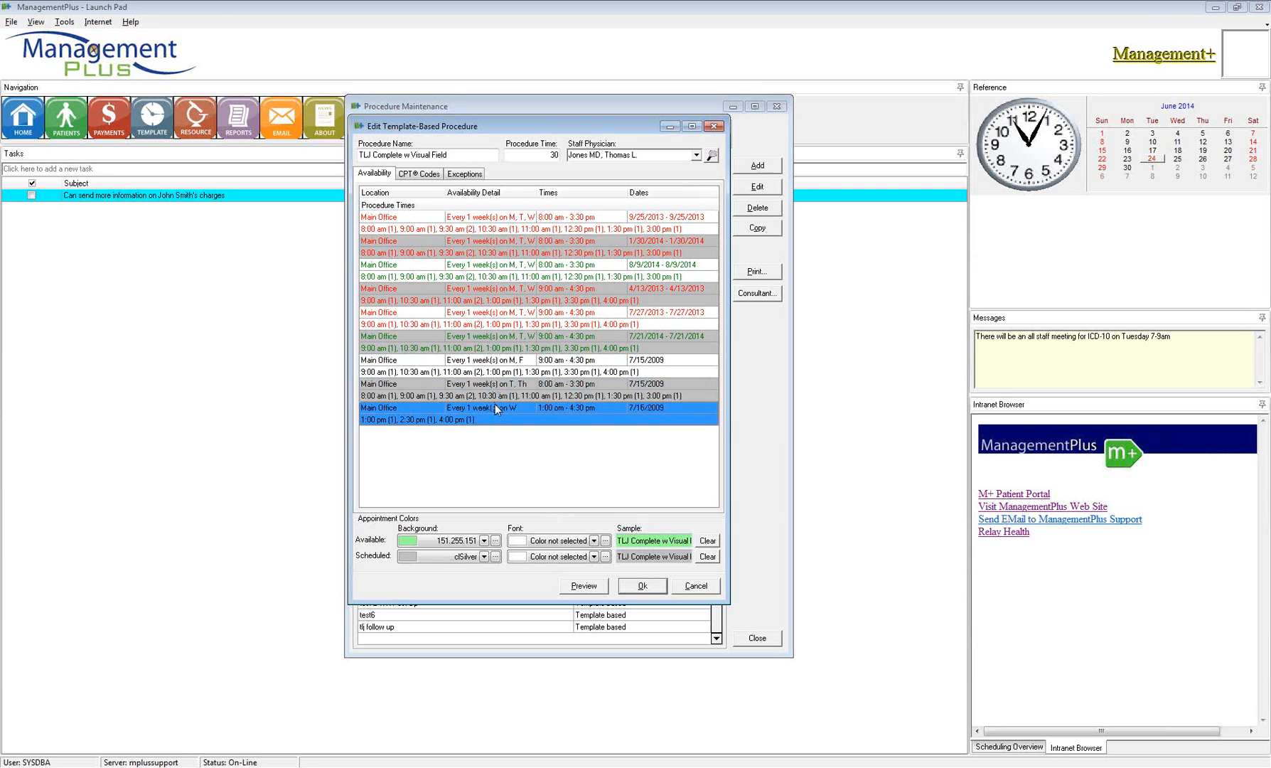
left_click(496, 340)
left_click(500, 272)
left_click(505, 337)
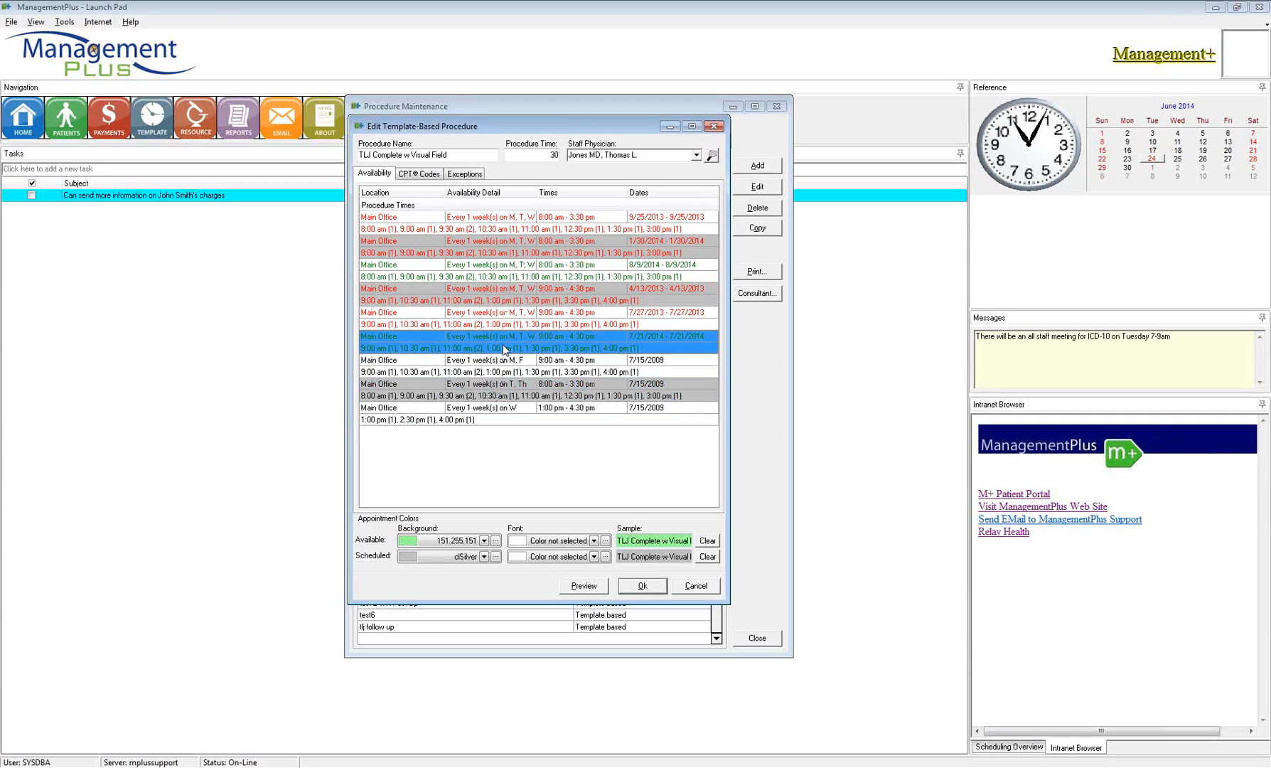
Clean up the expired availability entries of TLJ Complete w Visual Field.
right_click(506, 342)
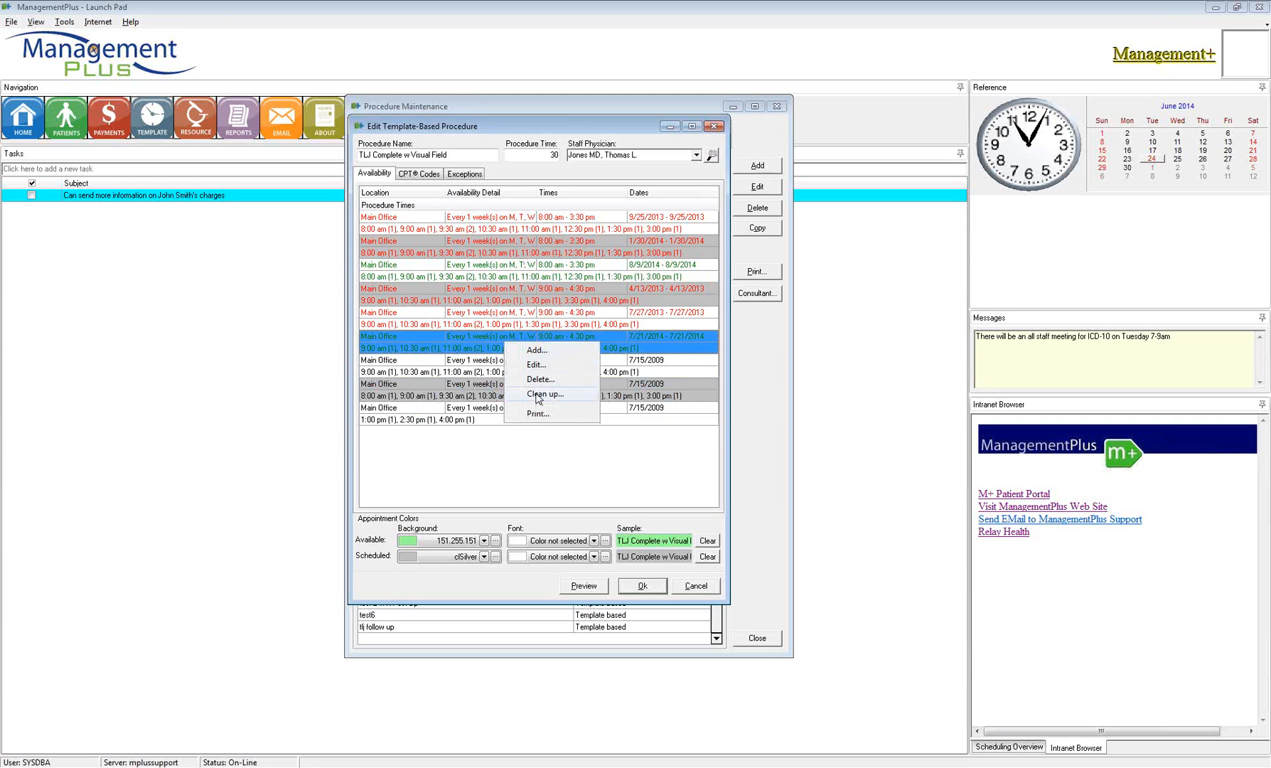
left_click(539, 394)
left_click(603, 406)
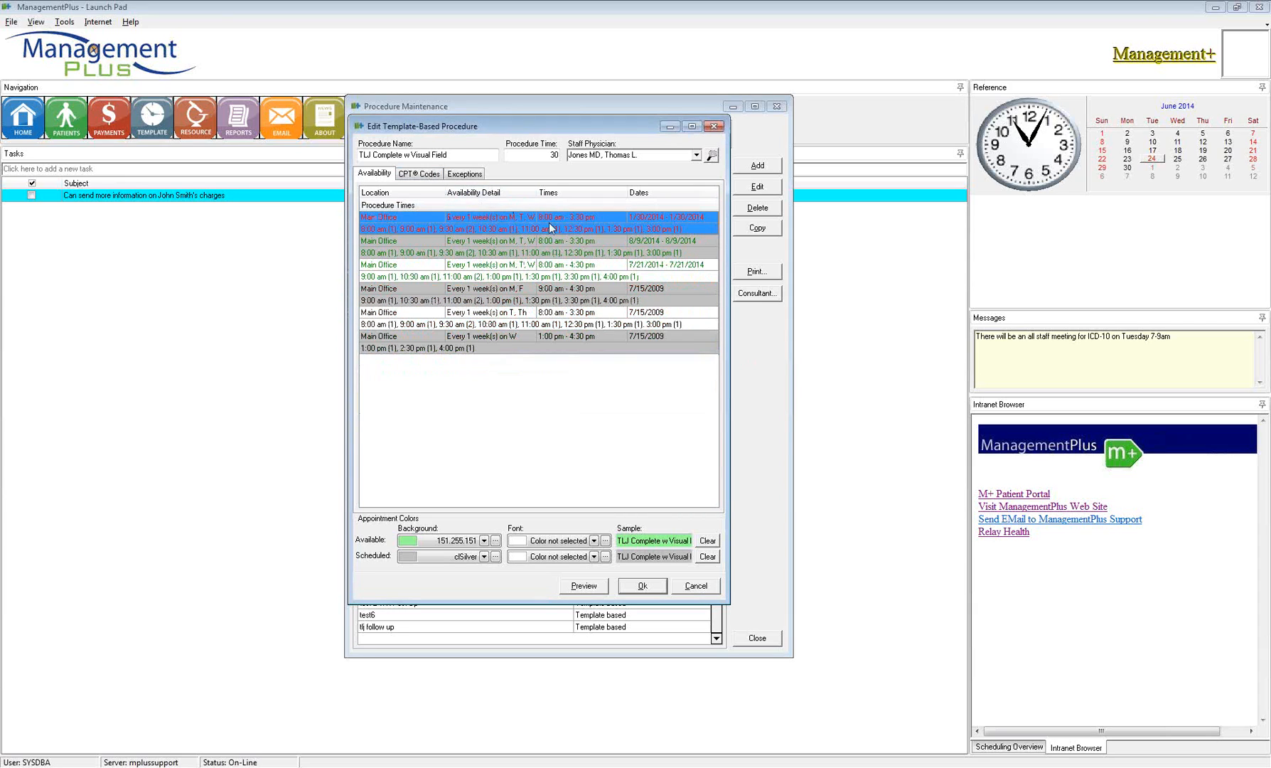
Delete the expired 1/30/2014 Main Office availability entry from TLJ Complete w Visual Field.
right_click(509, 248)
left_click(508, 229)
right_click(507, 228)
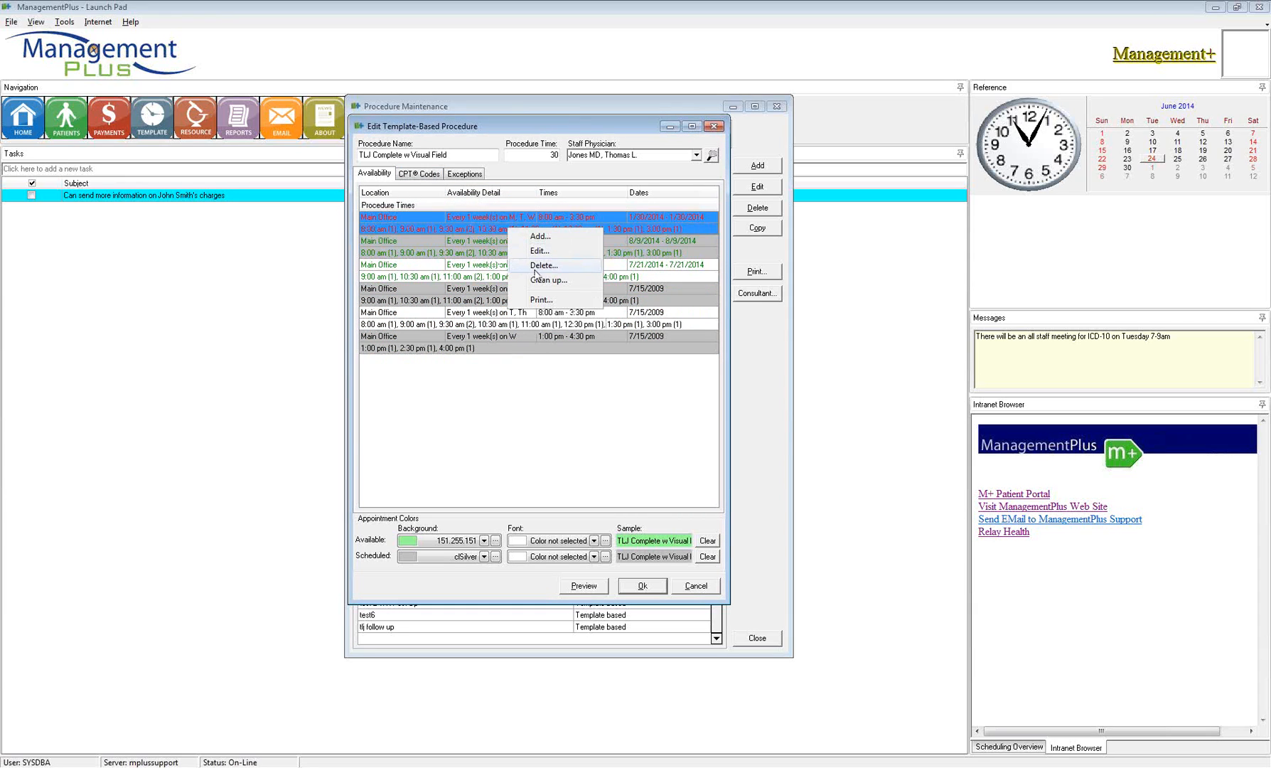
left_click(538, 267)
left_click(618, 411)
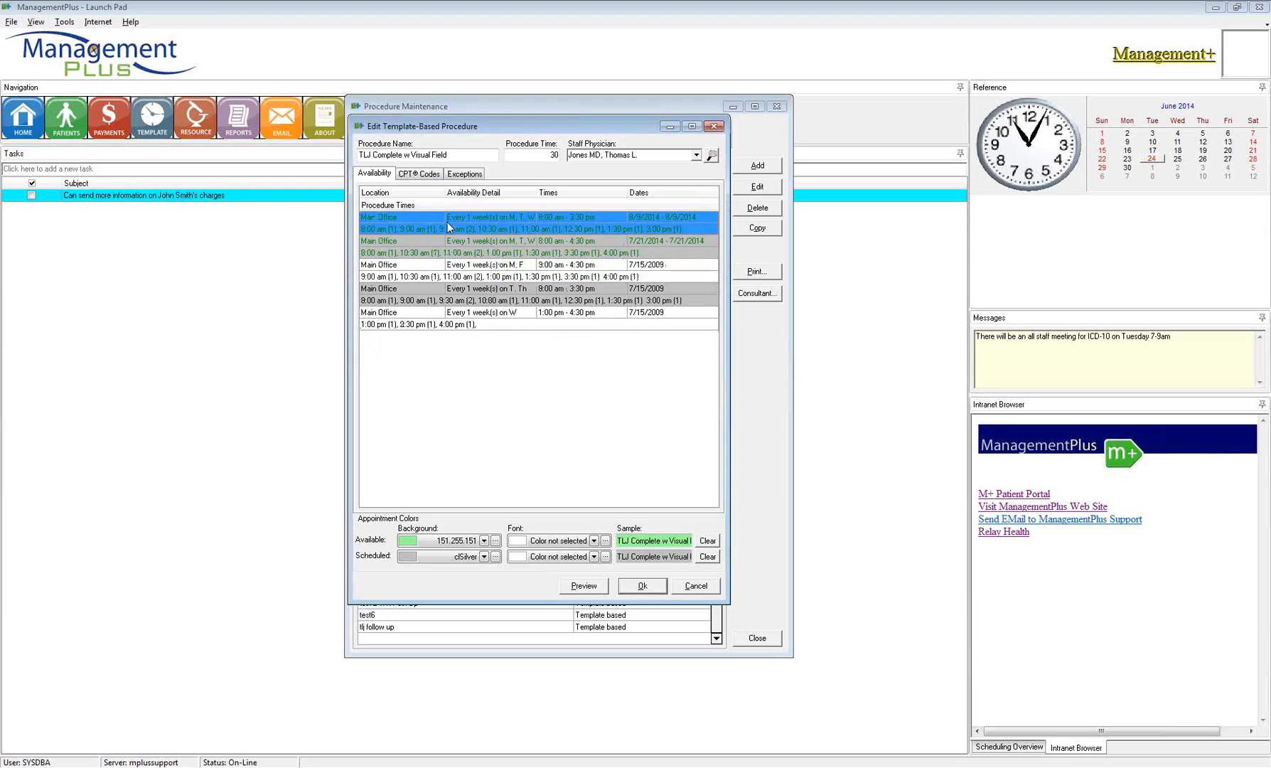
Examine the settings of the 7/21/2014 Main Office availability entry, and close it and the procedure without saving.
left_click(458, 156)
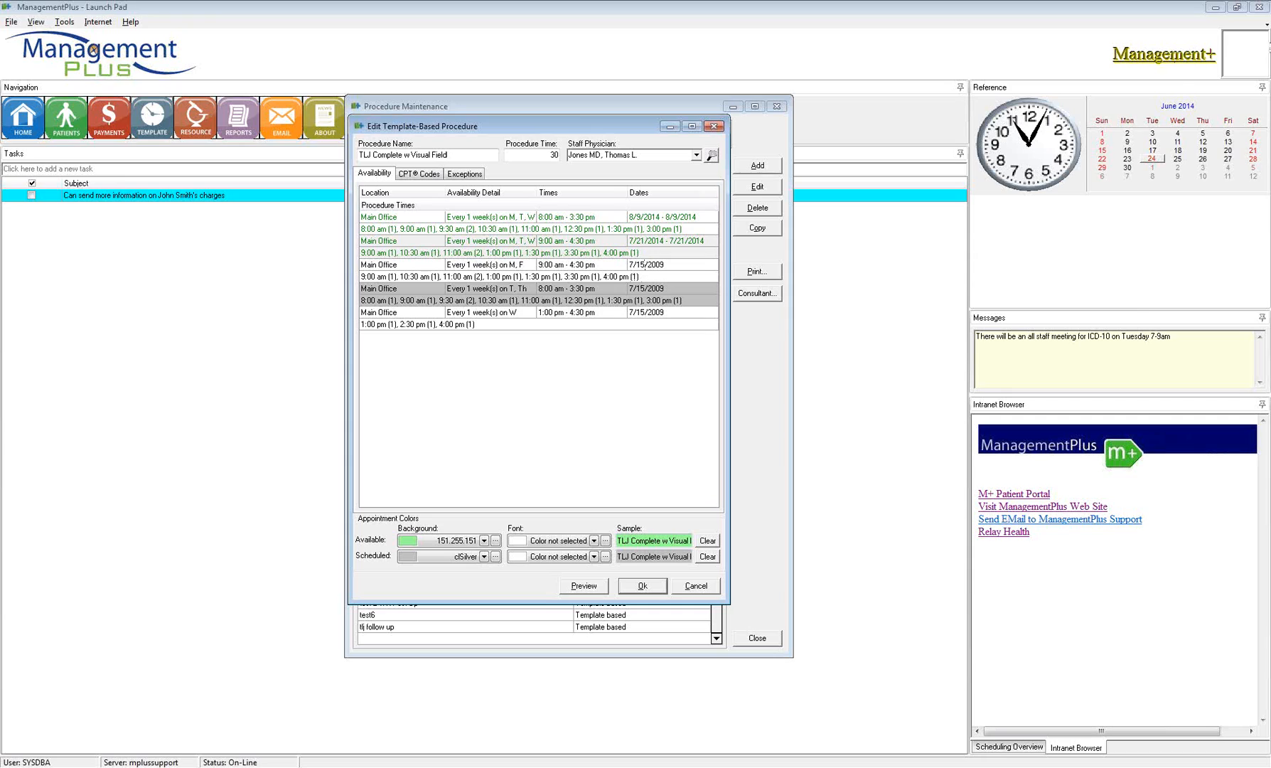
left_click(1267, 38)
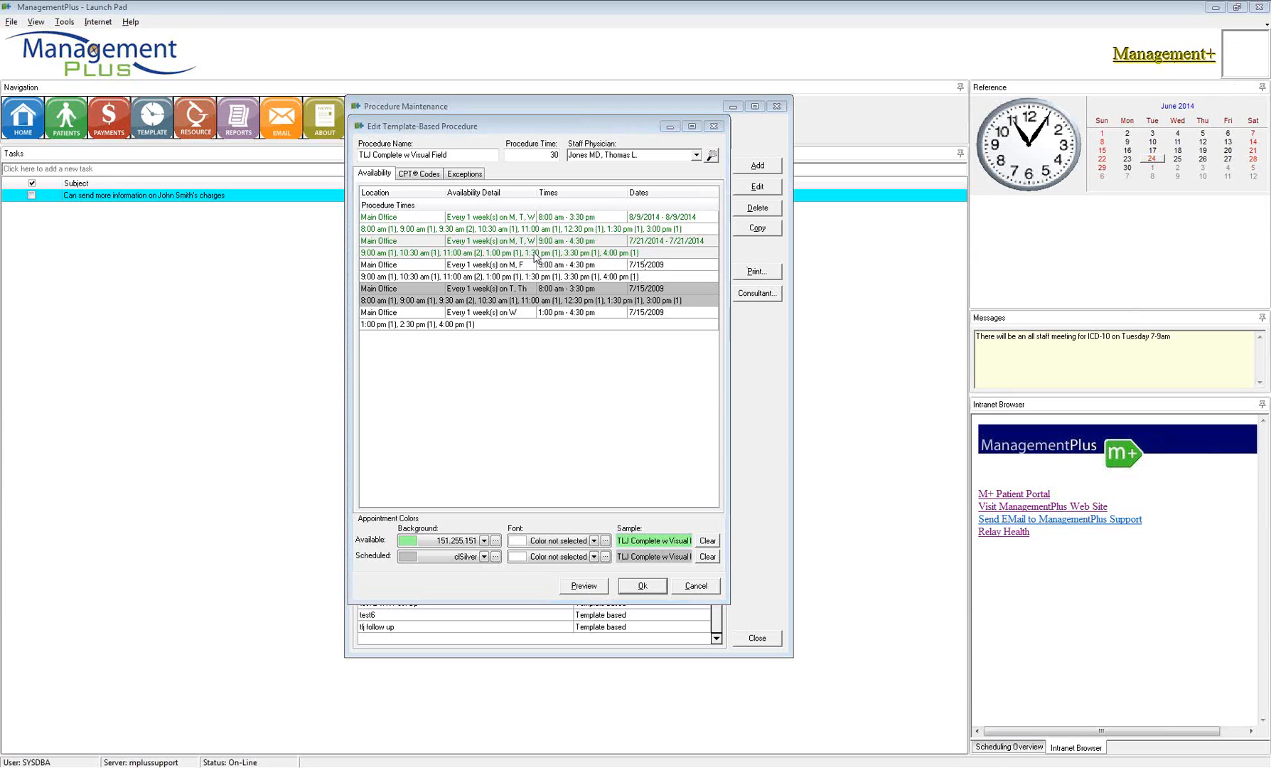
double_click(388, 253)
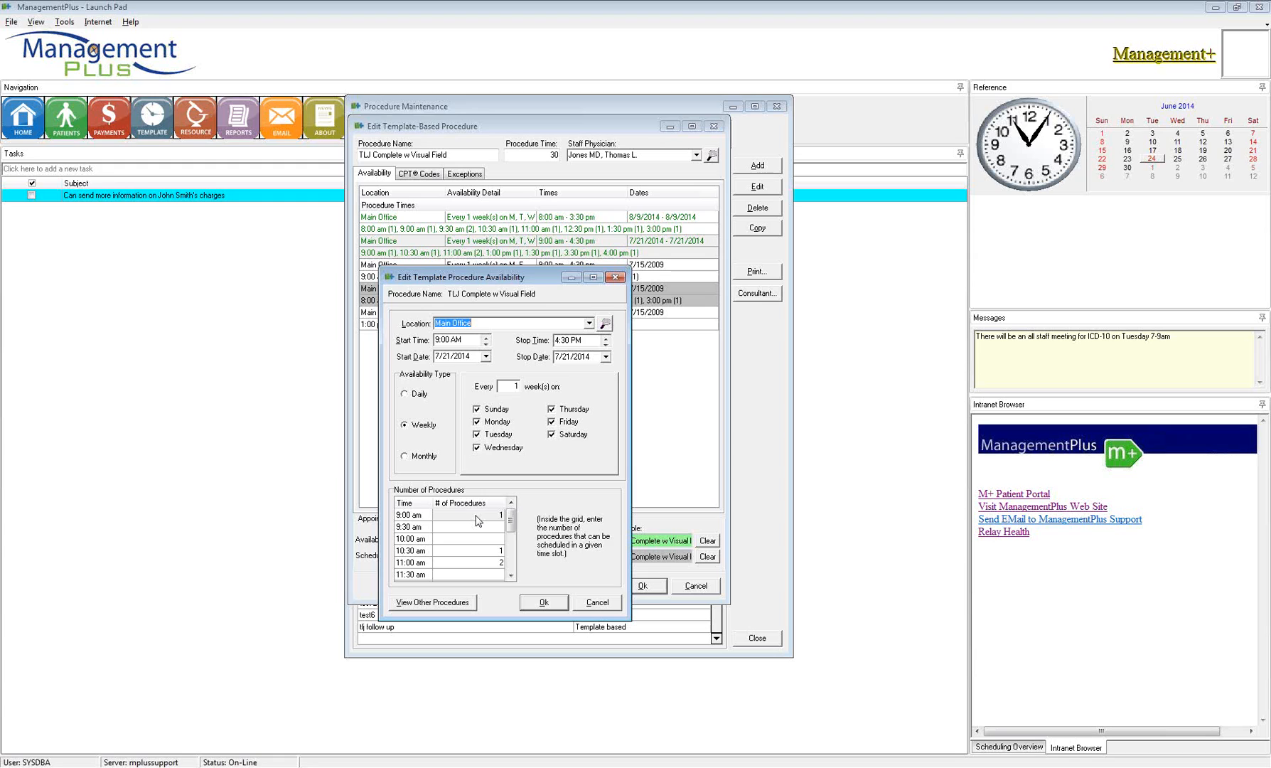
left_click(601, 603)
left_click(696, 587)
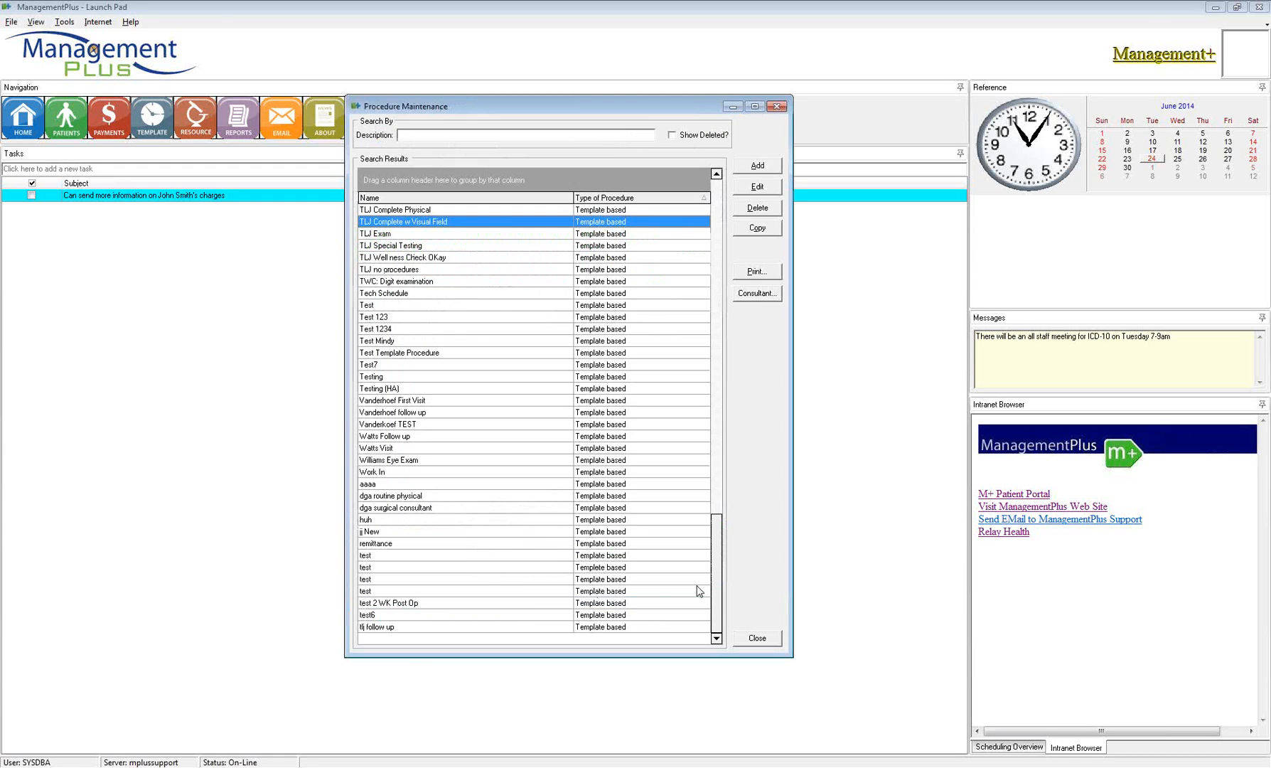